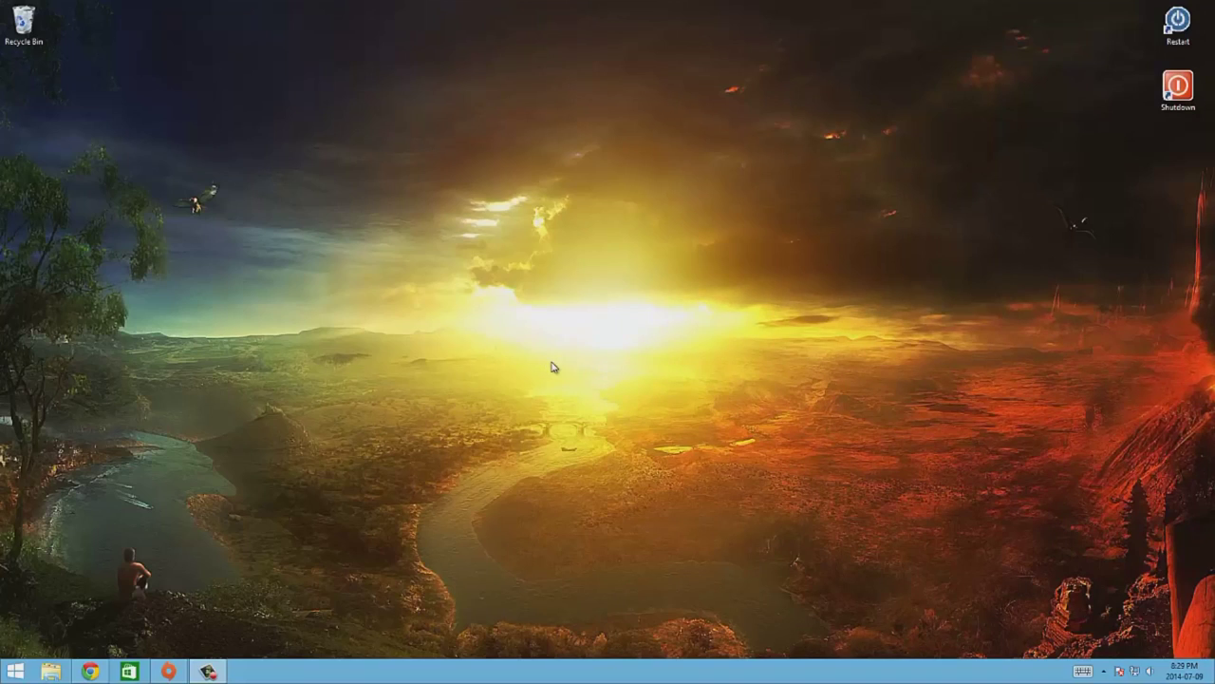
# Open a new browser window from the desktop.
pyautogui.moveTo(93, 674)
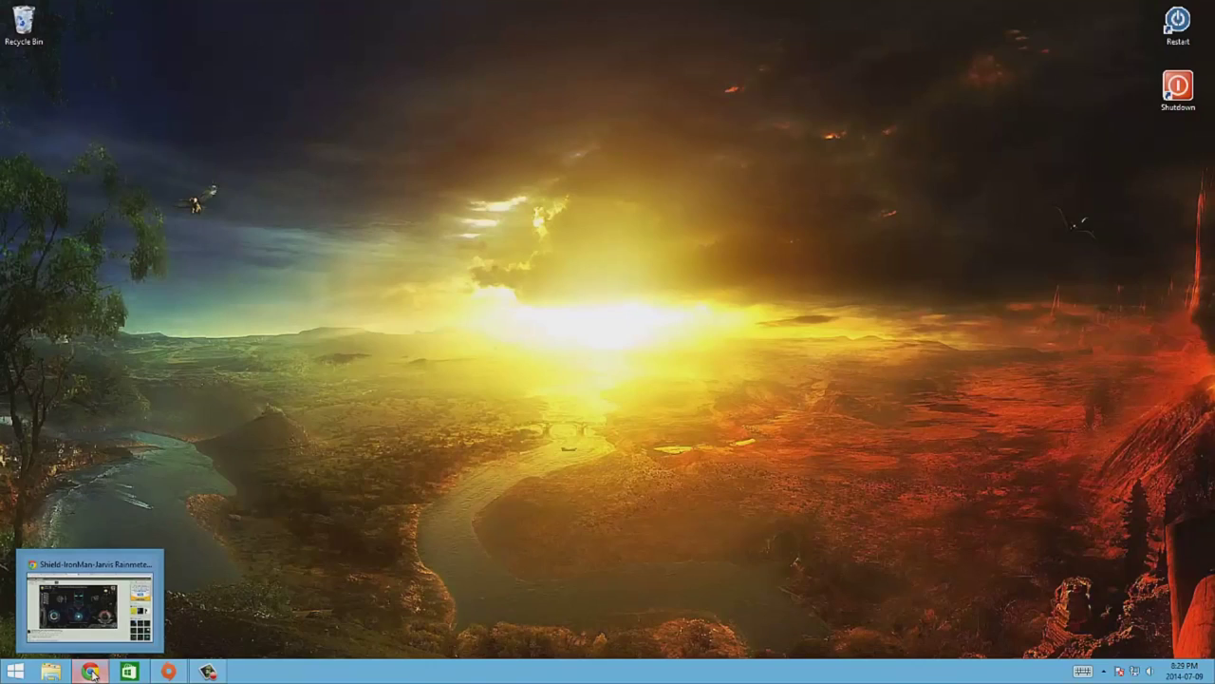
pyautogui.rightClick(92, 674)
pyautogui.click(90, 566)
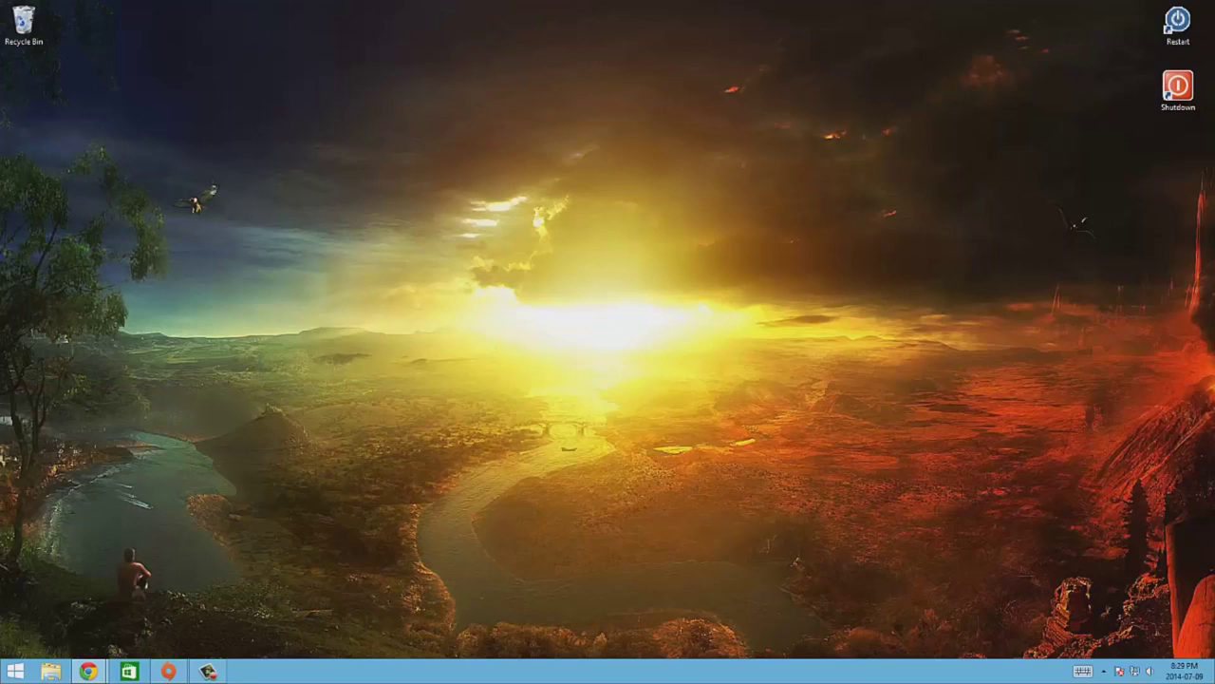
pyautogui.moveTo(1076, 154); pyautogui.dragTo(391, 2)
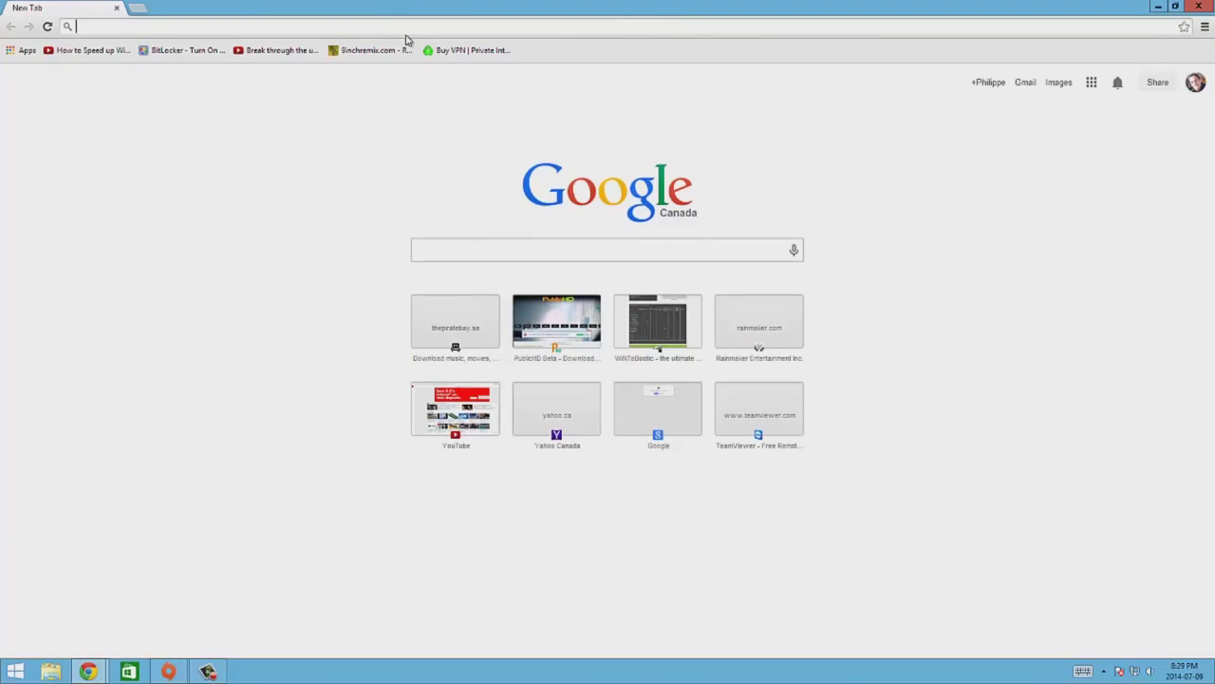
# Go to the web address rainmeter.com.
pyautogui.write('m')
pyautogui.press('BackSpace')
pyautogui.write('rainmett')
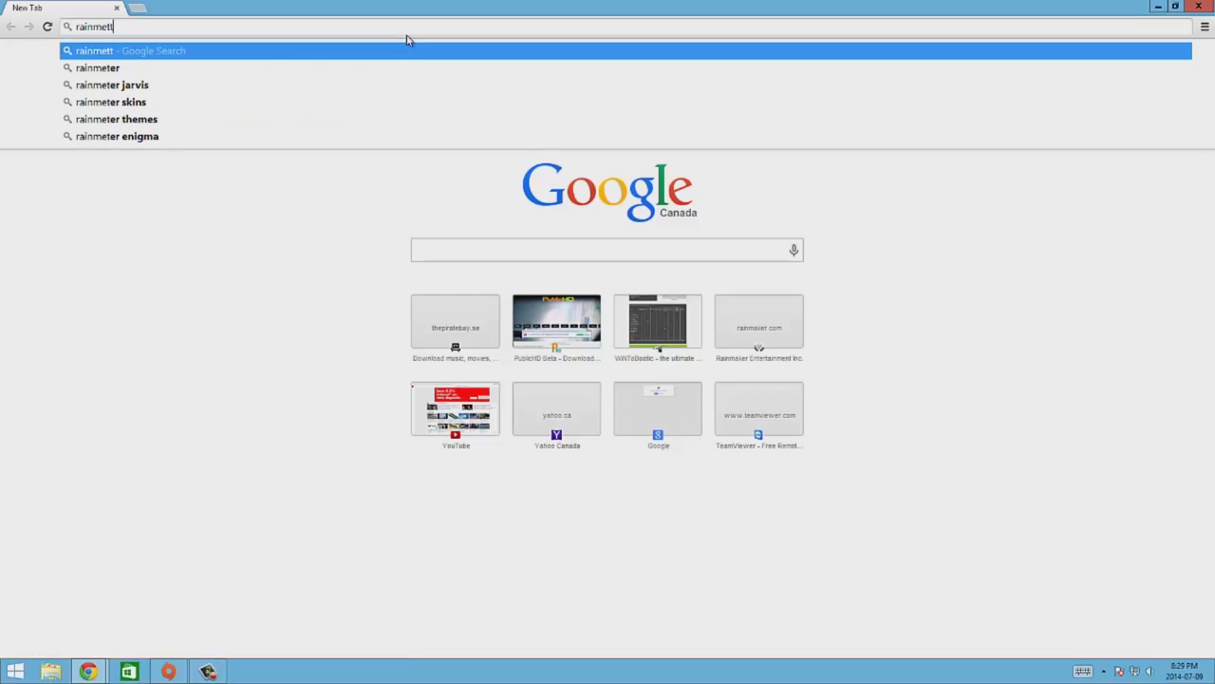
pyautogui.press('BackSpace')
pyautogui.write('er.')
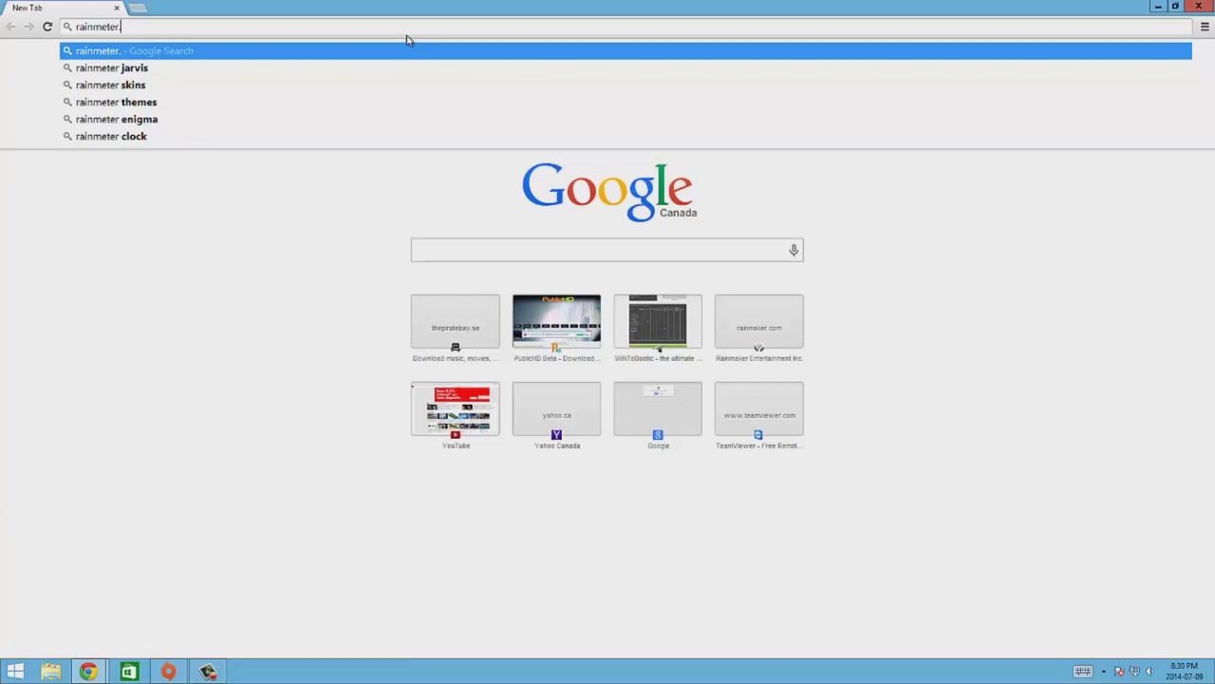
pyautogui.write('com')
pyautogui.press('Return')
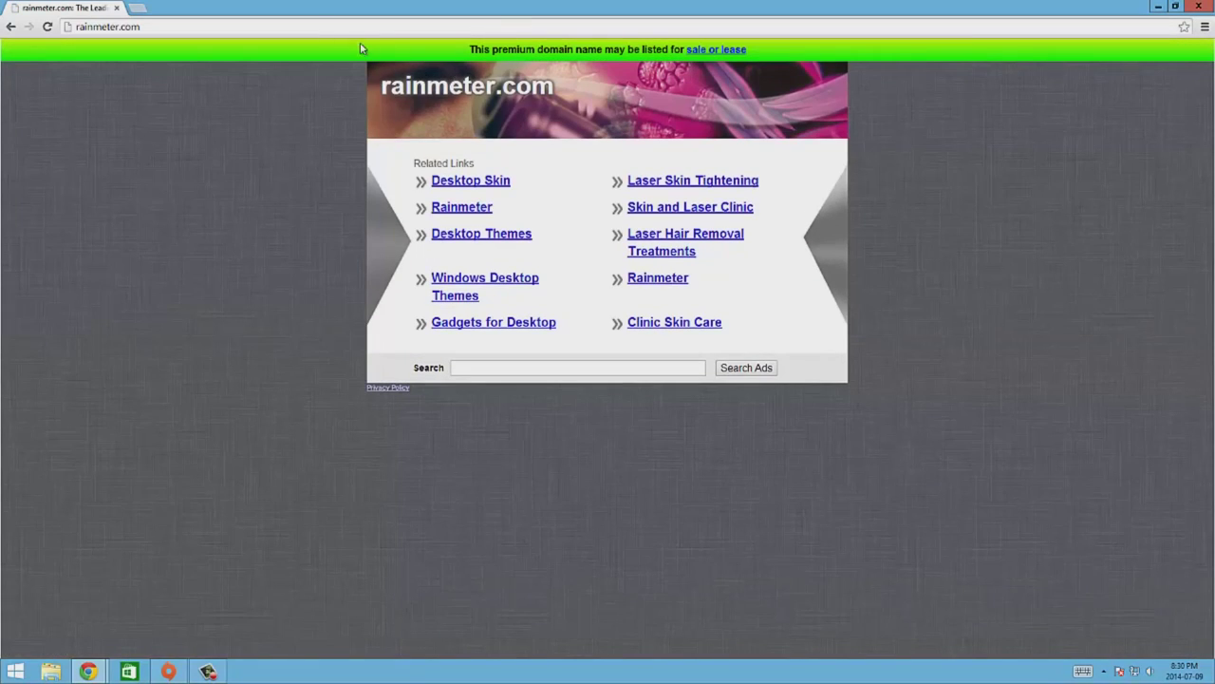
# Search Google for rainmeter and open the official Rainmeter site, rainmeter.net.
pyautogui.click(184, 31)
pyautogui.click(183, 31)
pyautogui.press('BackSpace')
pyautogui.press('BackSpace')
pyautogui.press('BackSpace')
pyautogui.press('BackSpace')
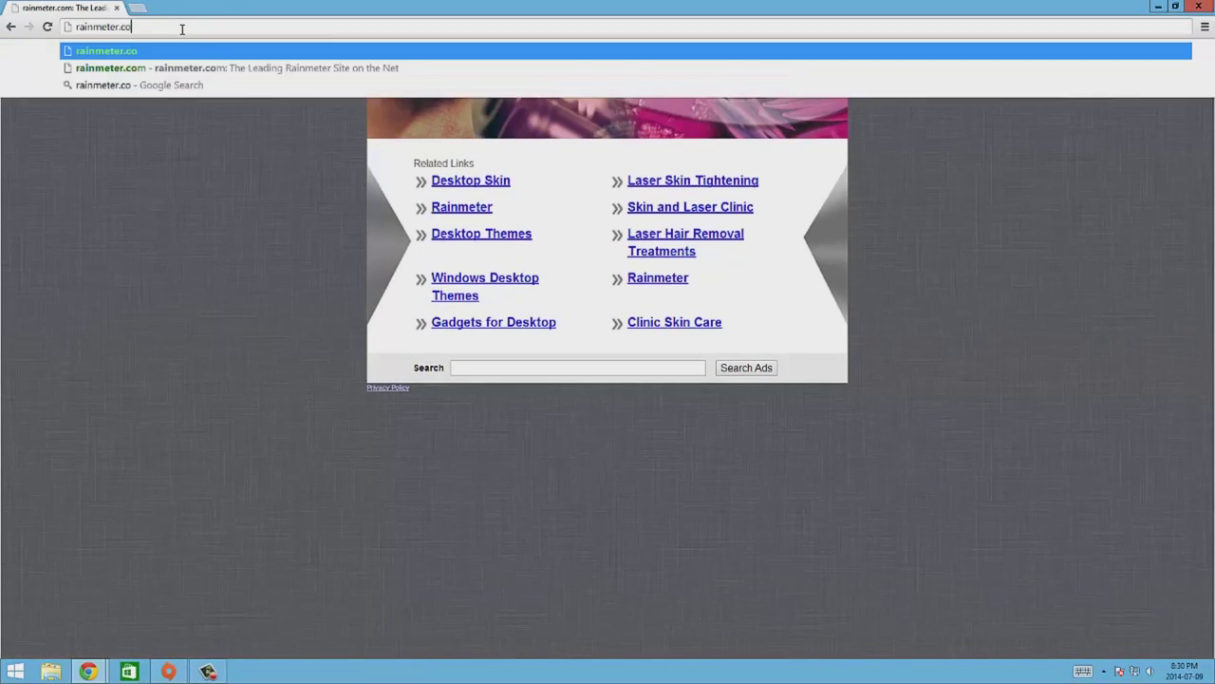
pyautogui.press('Return')
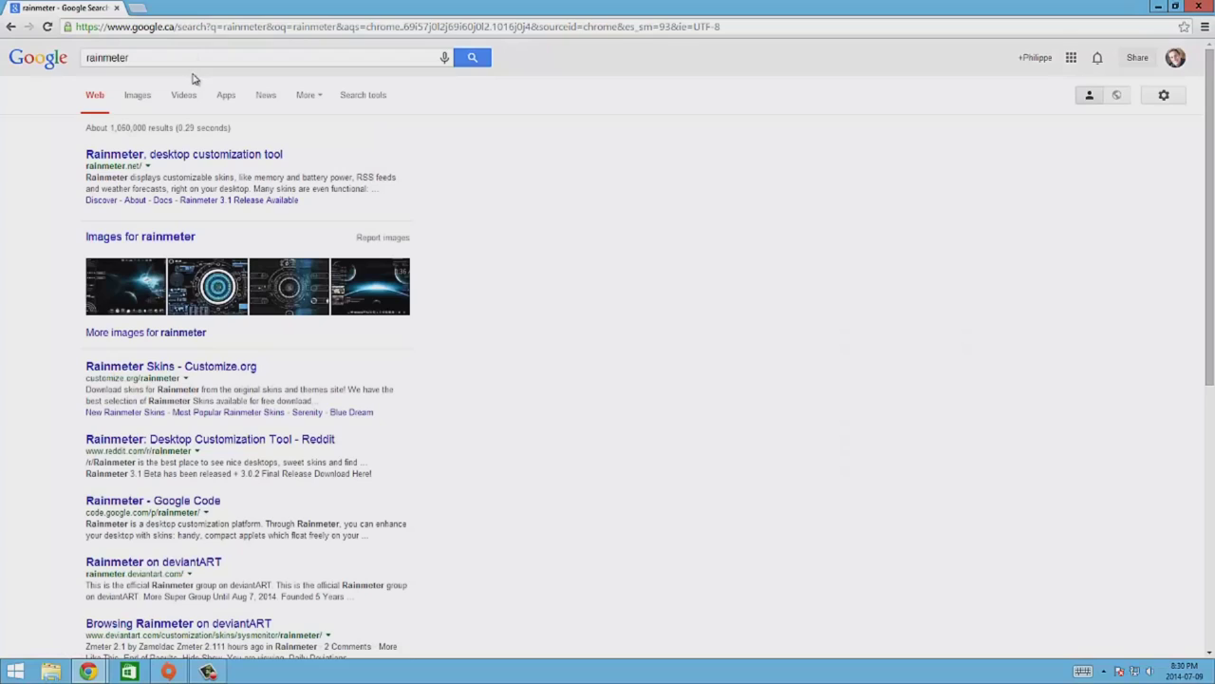
pyautogui.click(186, 157)
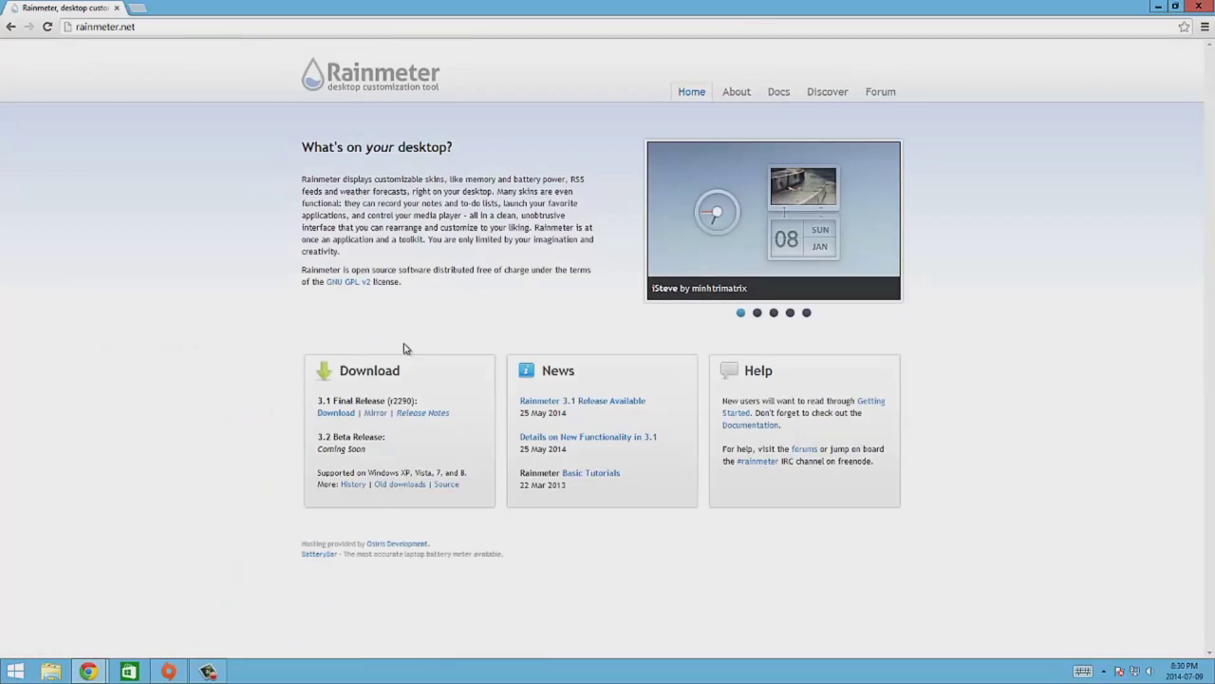
# Download the Rainmeter 3.1 final release and run the installer Rainmeter-3.1.exe.
pyautogui.click(336, 415)
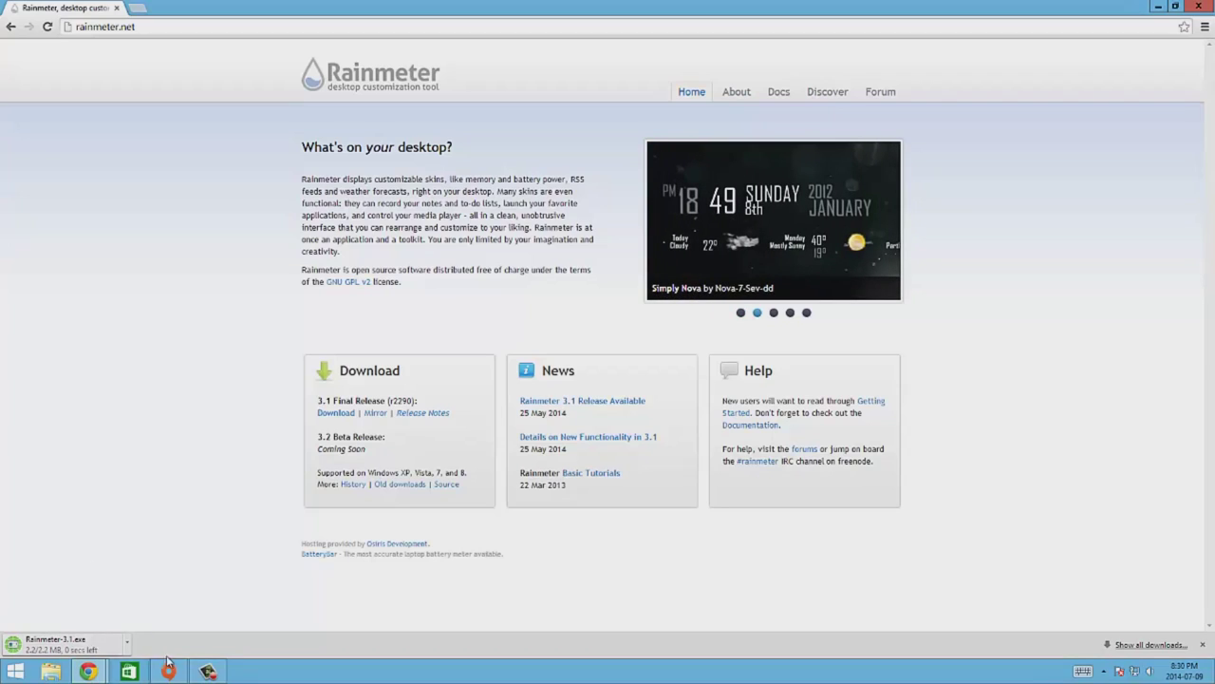
pyautogui.click(63, 645)
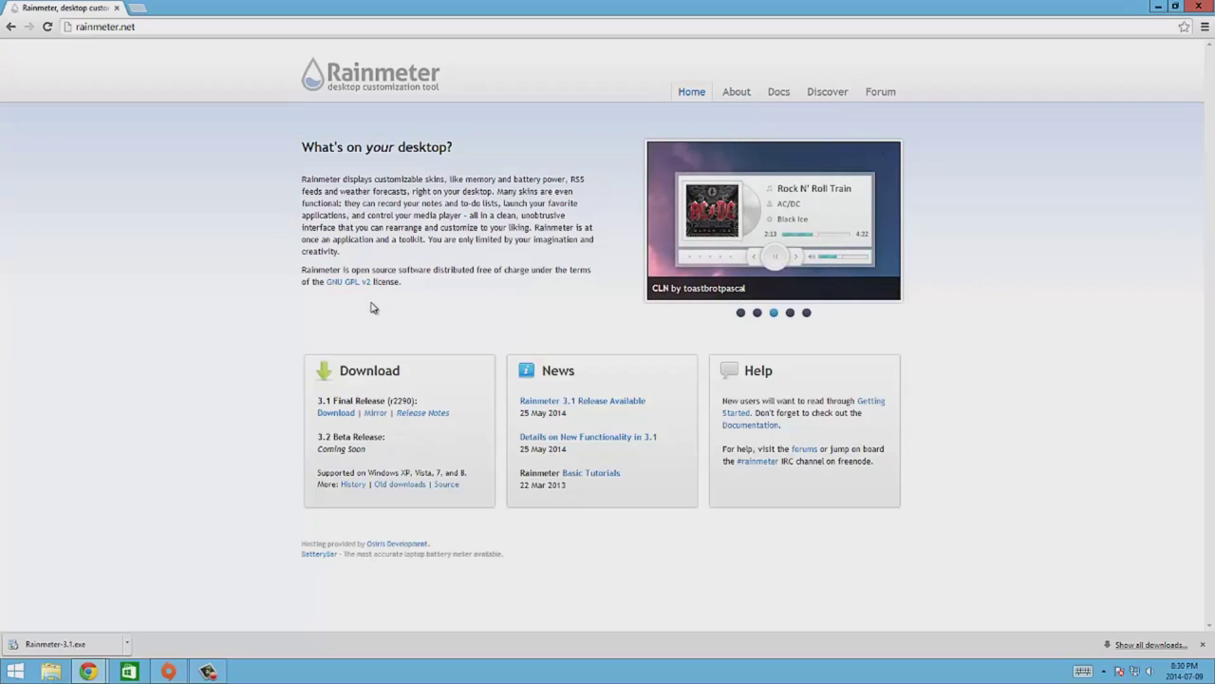
pyautogui.click(94, 647)
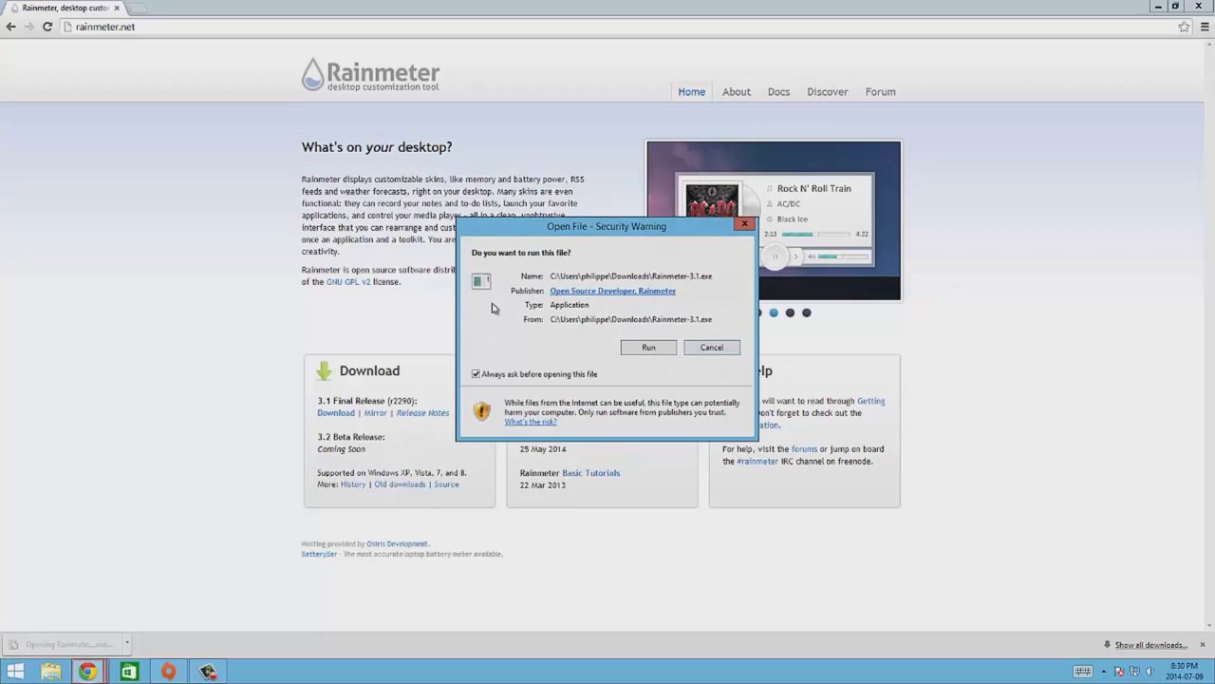
pyautogui.click(649, 348)
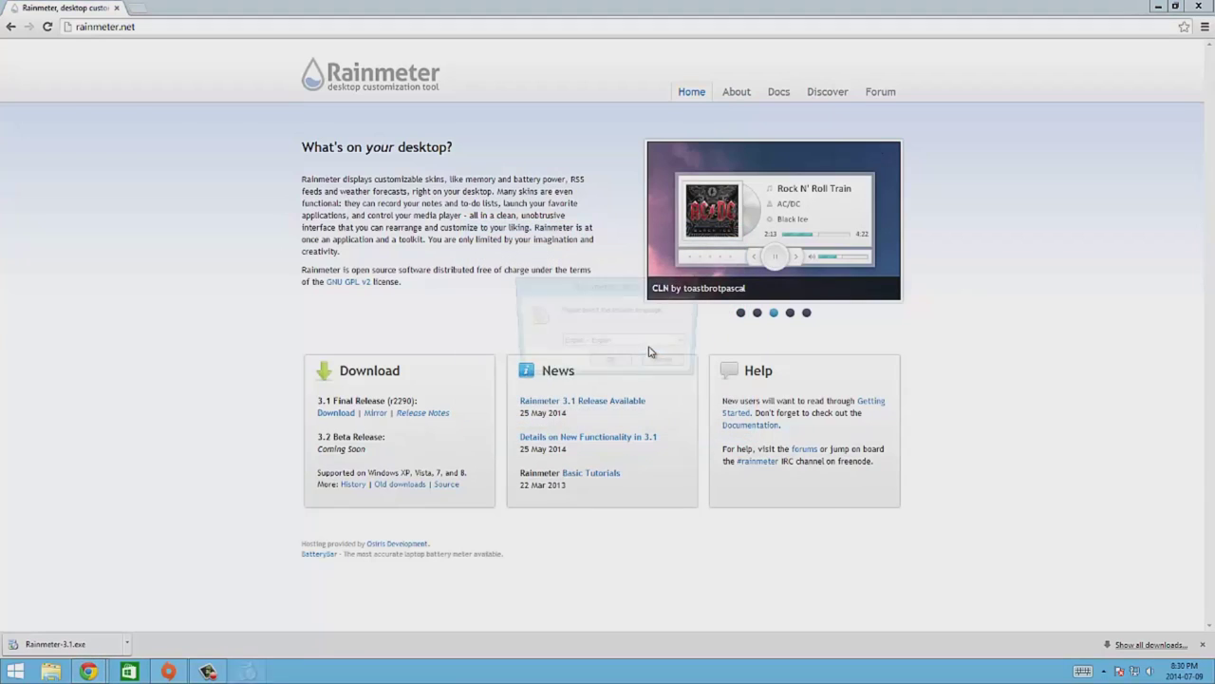
# Install Rainmeter with the standard 64-bit setup in C:\Program Files\Rainmeter, launching on startup, and finish by running it.
pyautogui.click(614, 366)
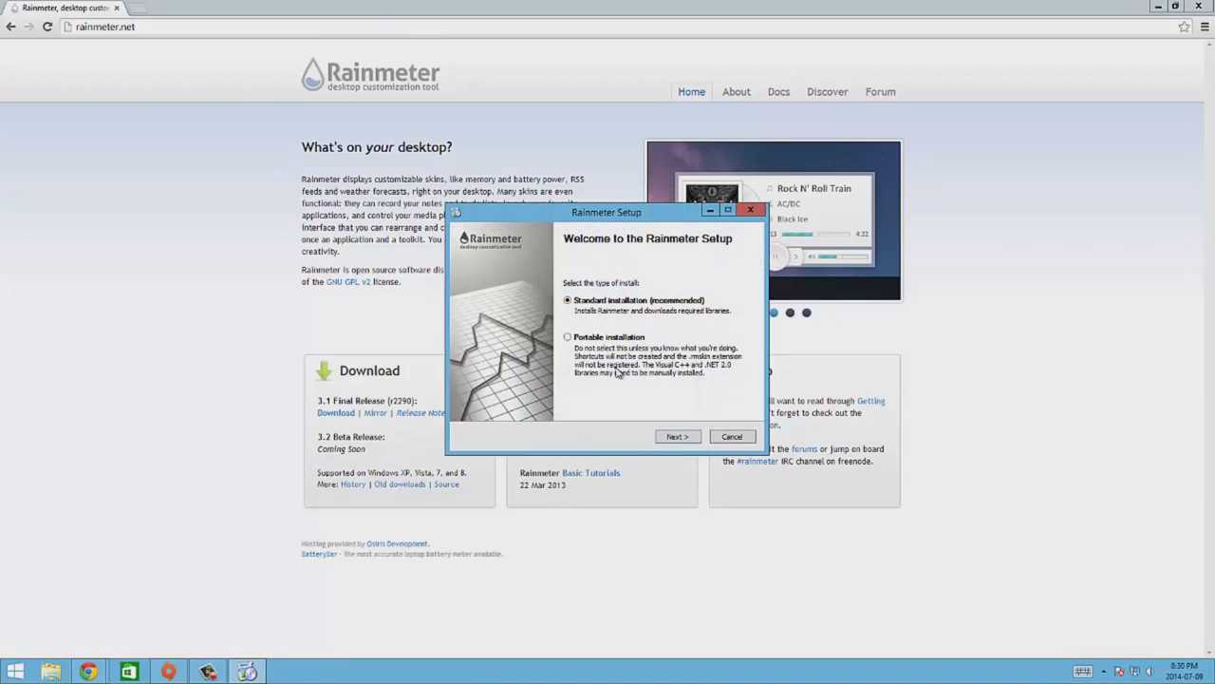
pyautogui.click(649, 349)
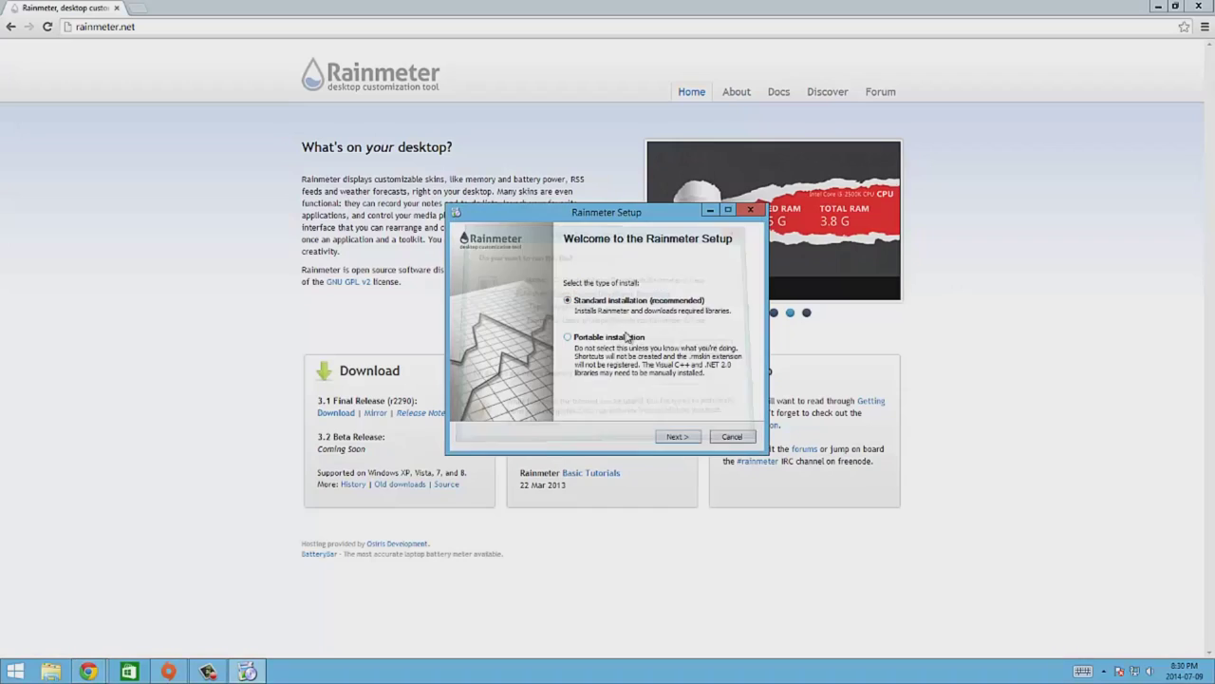
pyautogui.click(676, 438)
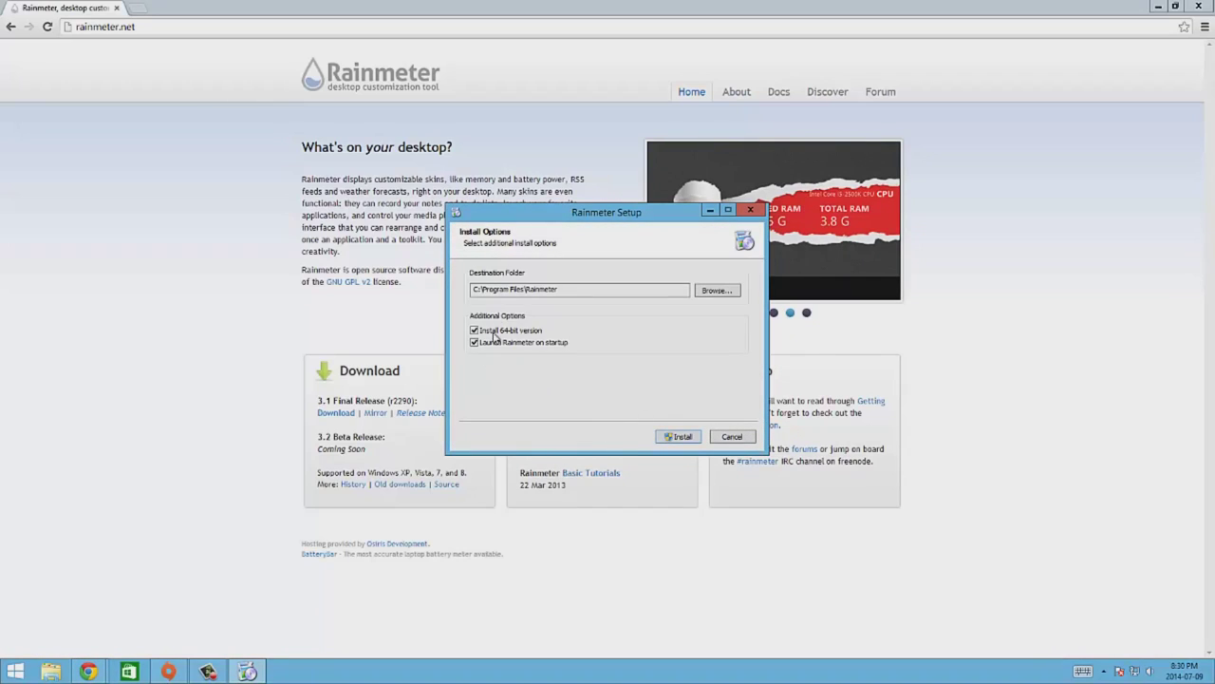
pyautogui.click(678, 438)
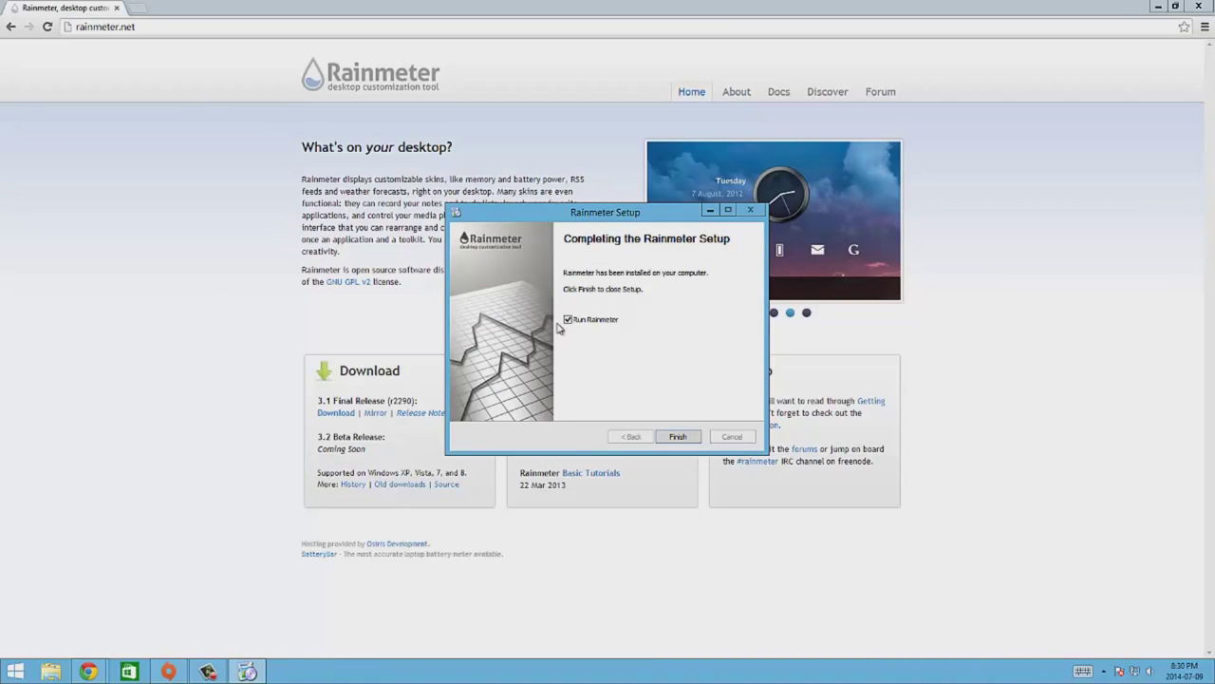
pyautogui.click(678, 437)
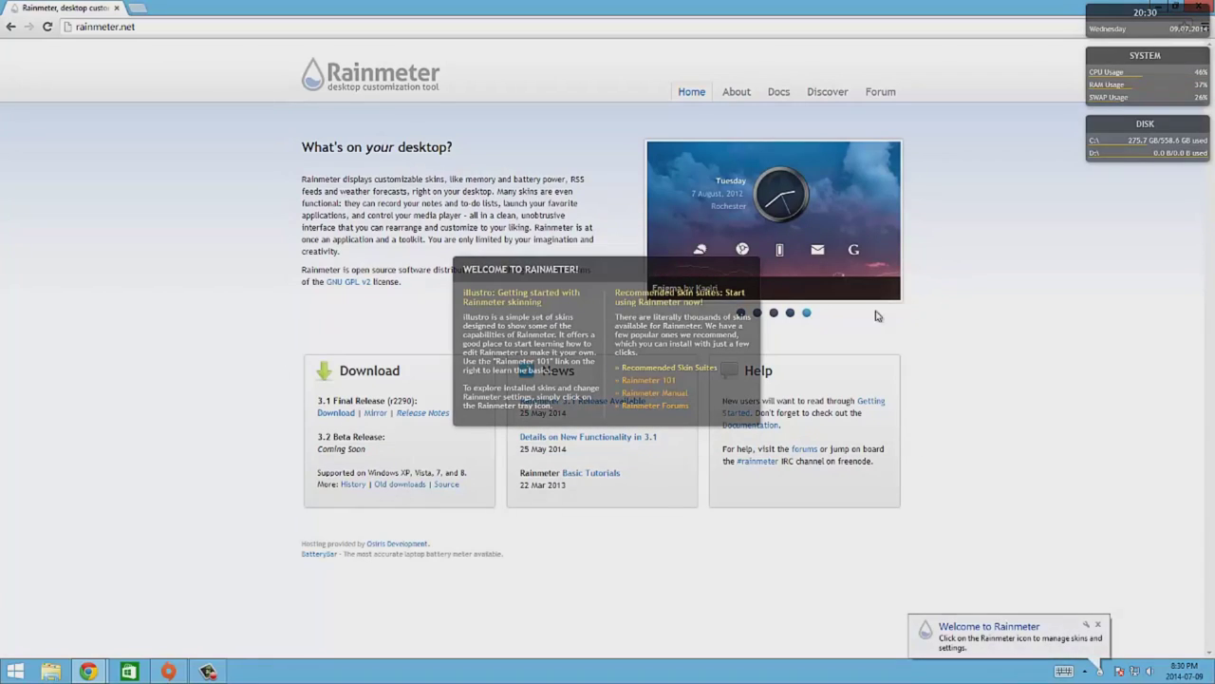
# Move the Rainmeter welcome skin around the desktop and unload it by switching off its Welcome.ini variant.
pyautogui.moveTo(555, 279); pyautogui.dragTo(676, 263)
pyautogui.moveTo(752, 236); pyautogui.dragTo(560, 176)
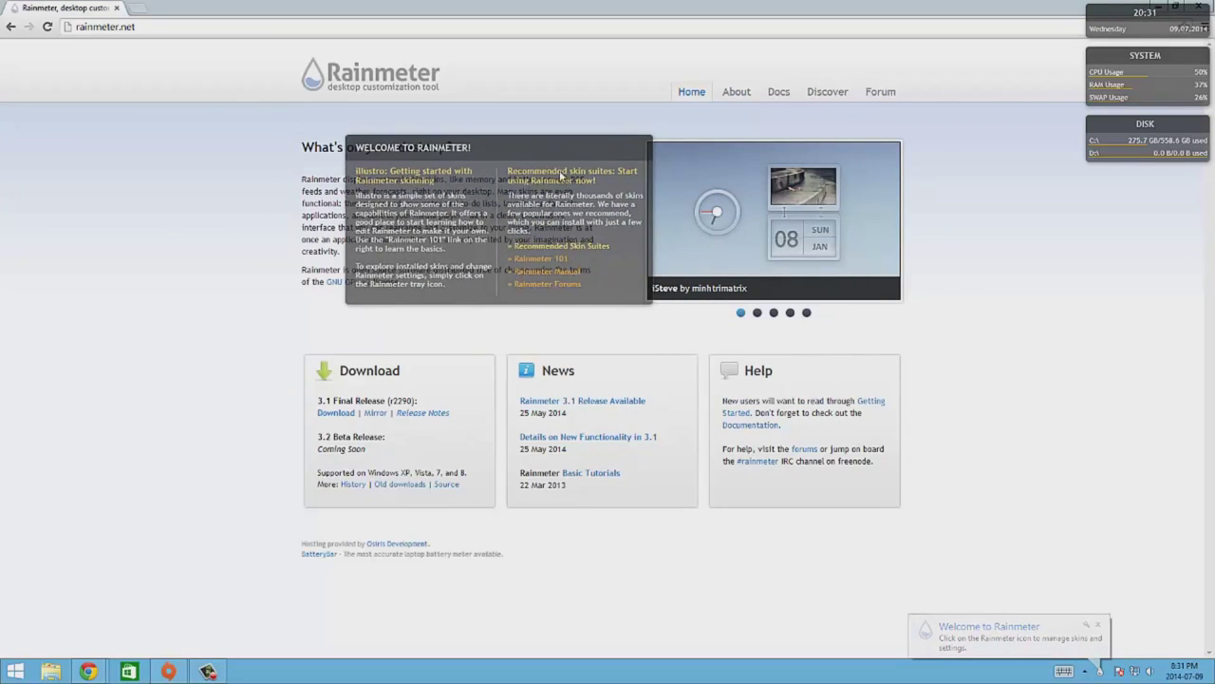
pyautogui.rightClick(518, 180)
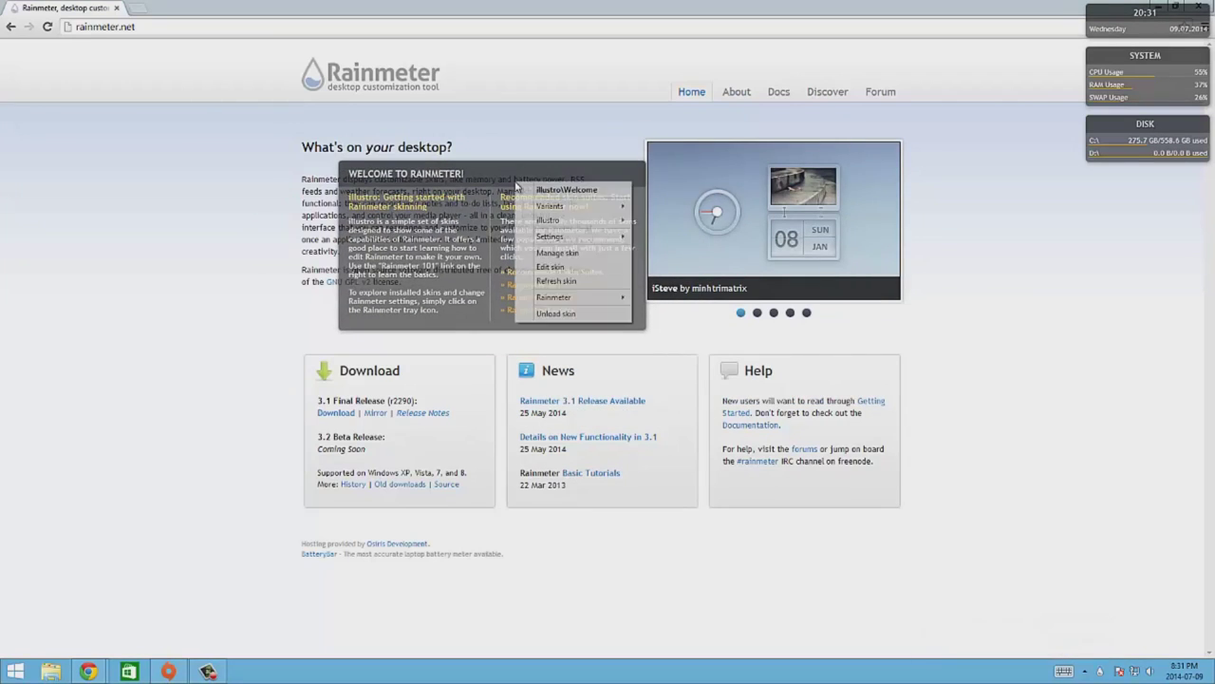
pyautogui.moveTo(570, 207)
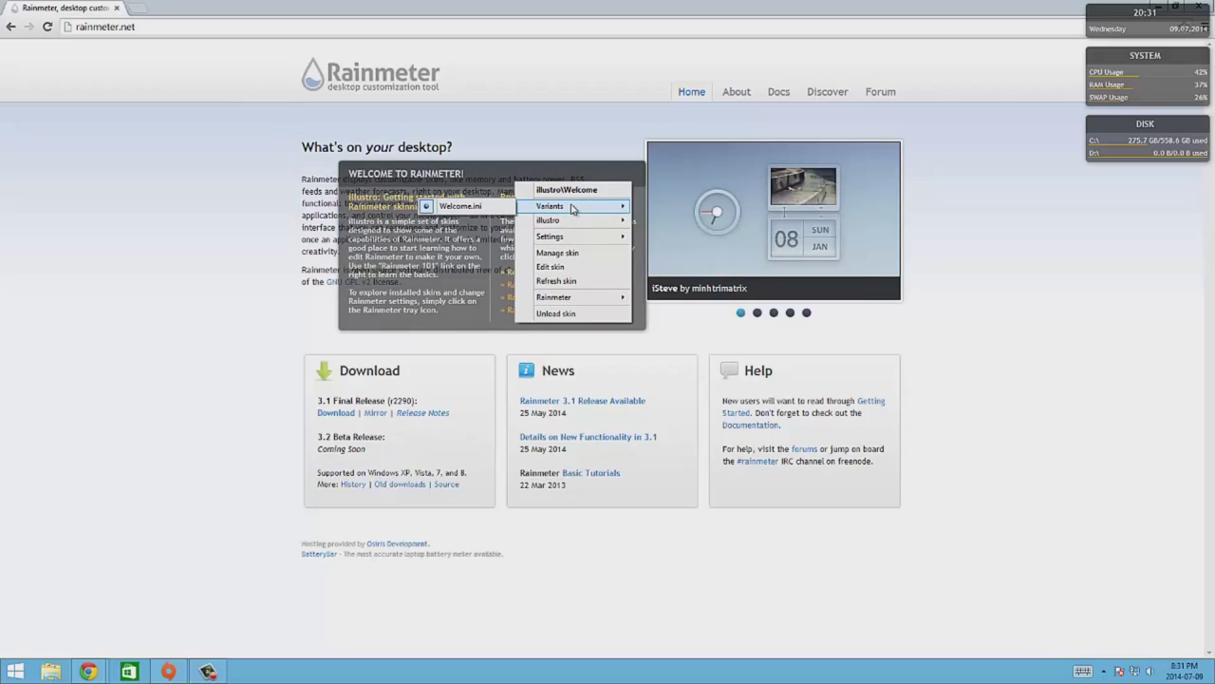
pyautogui.rightClick(476, 179)
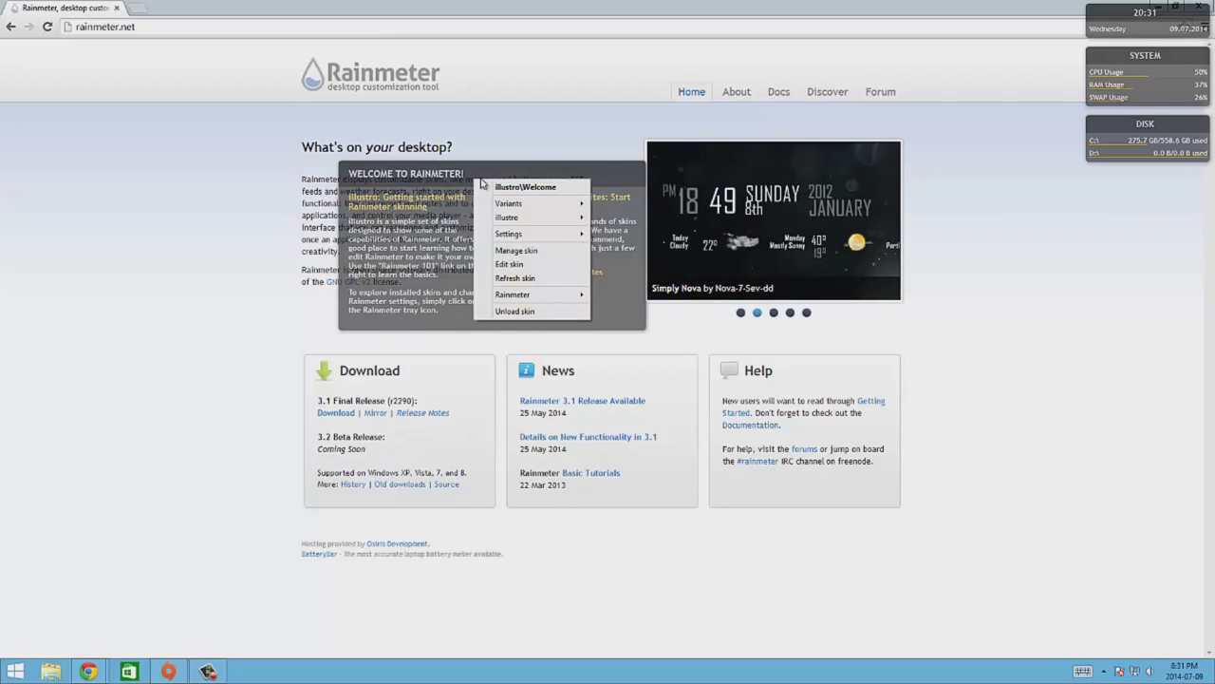
pyautogui.moveTo(493, 205)
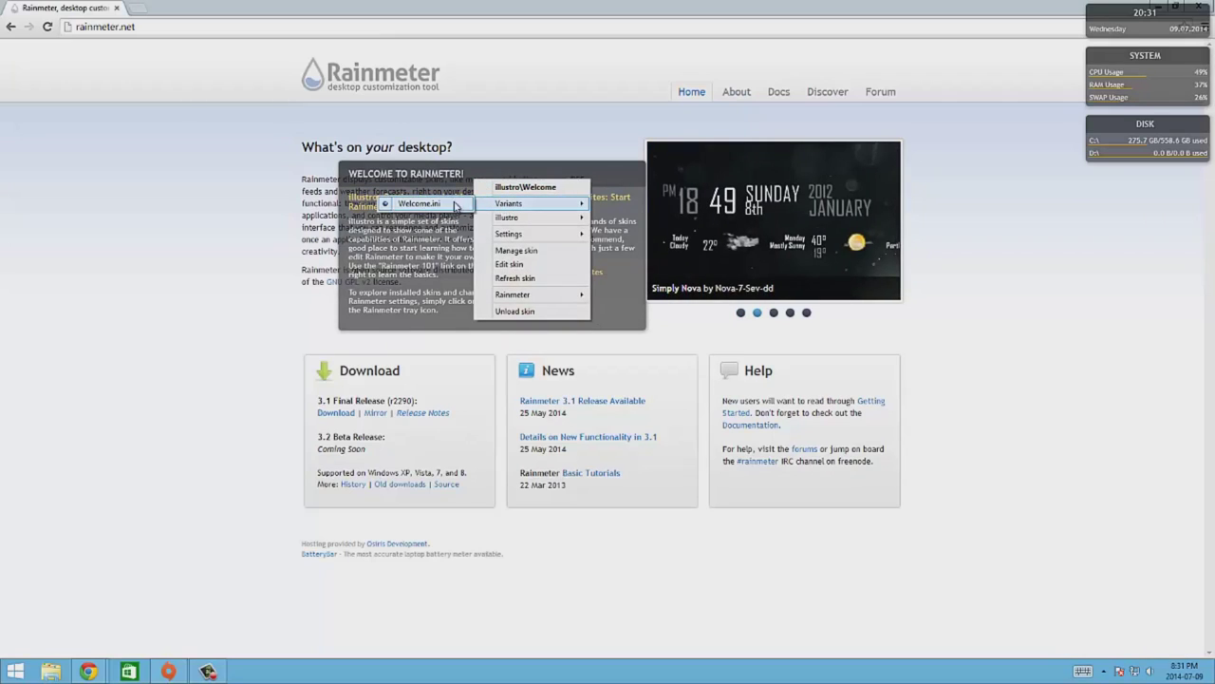
pyautogui.click(424, 205)
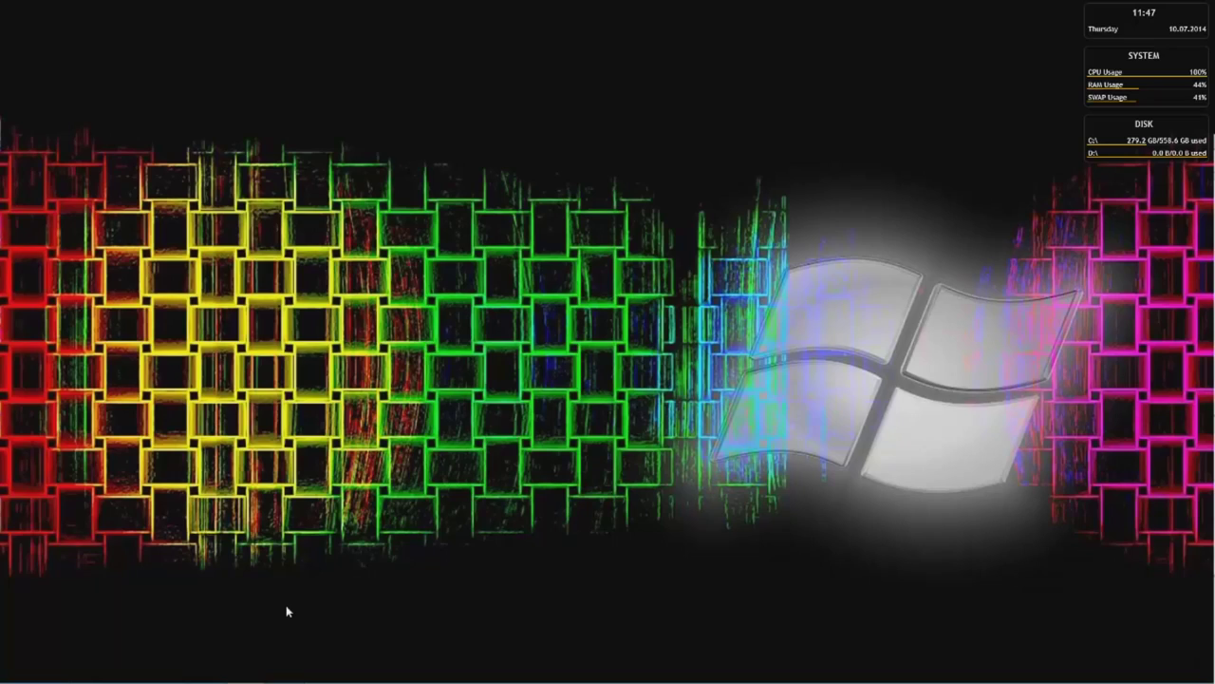
# Switch to the Chrome window with the Shield-IronMan-Jarvis Rainmeter Theme page and examine the screenshot and the credits links.
pyautogui.moveTo(99, 682)
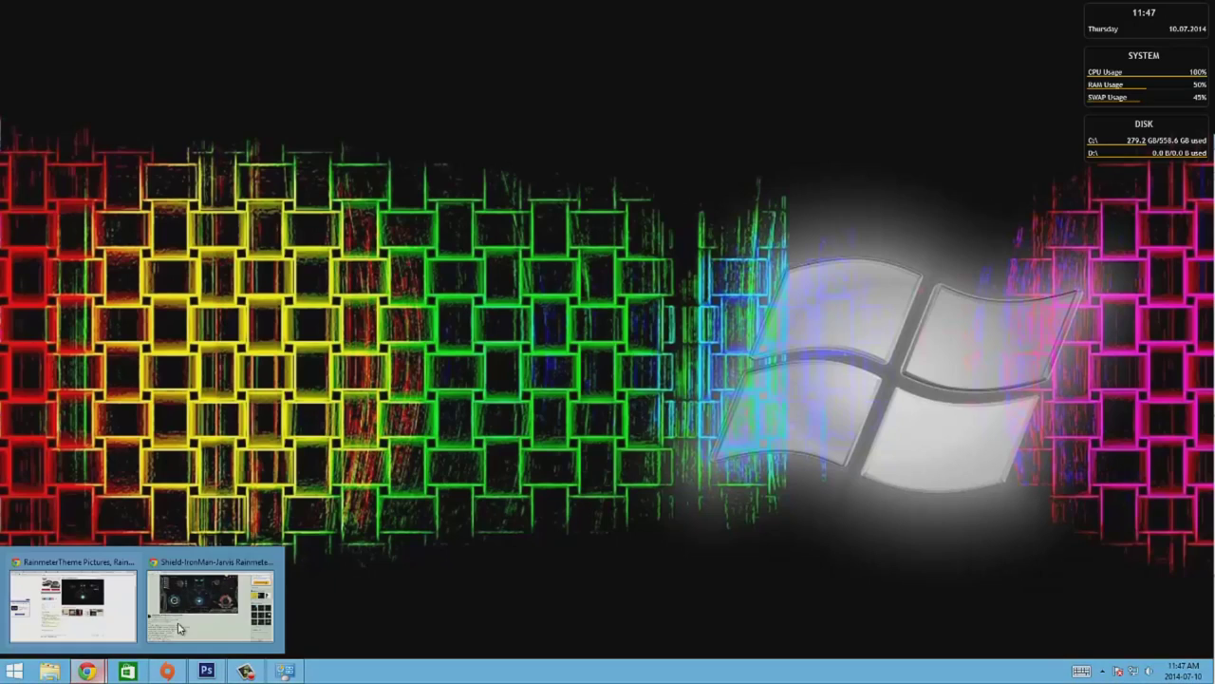
pyautogui.click(215, 601)
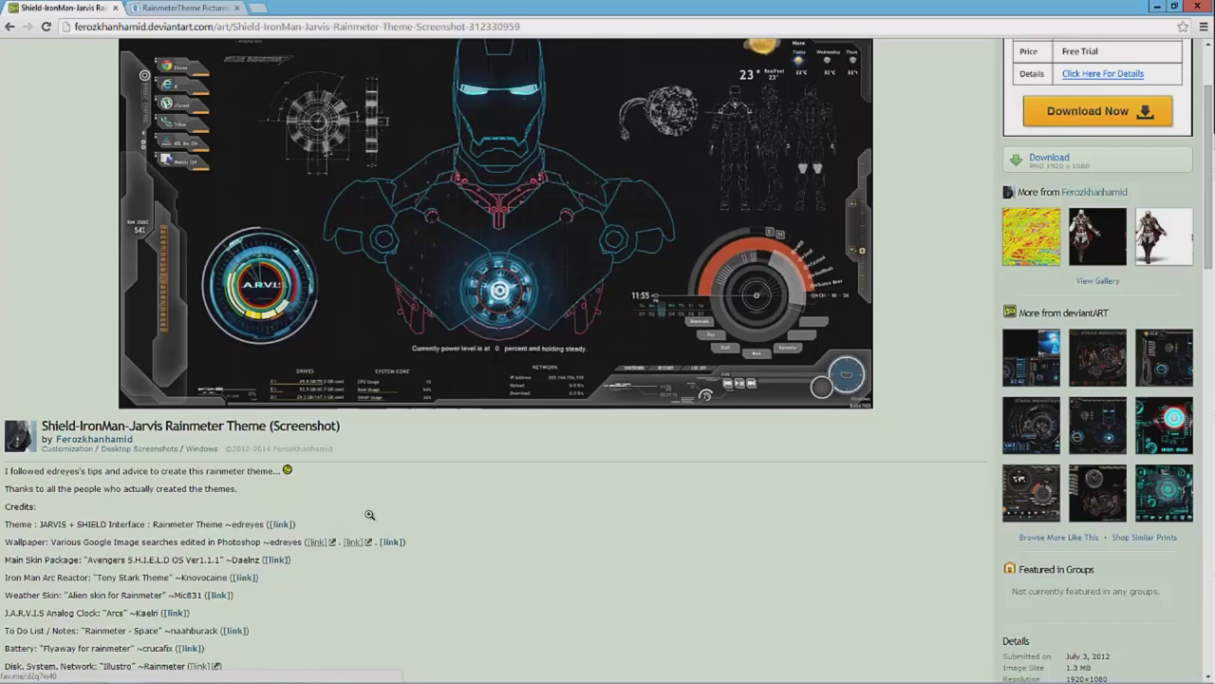
pyautogui.scroll(2, 371, 515)
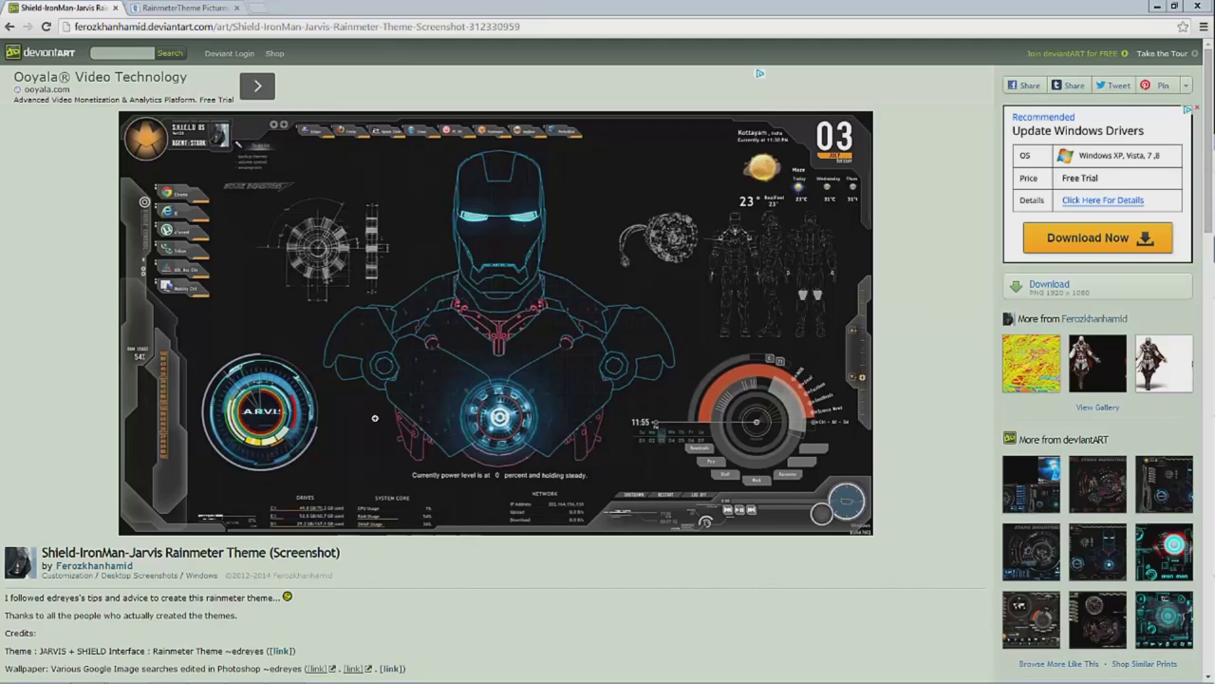
pyautogui.scroll(-3, 321, 554)
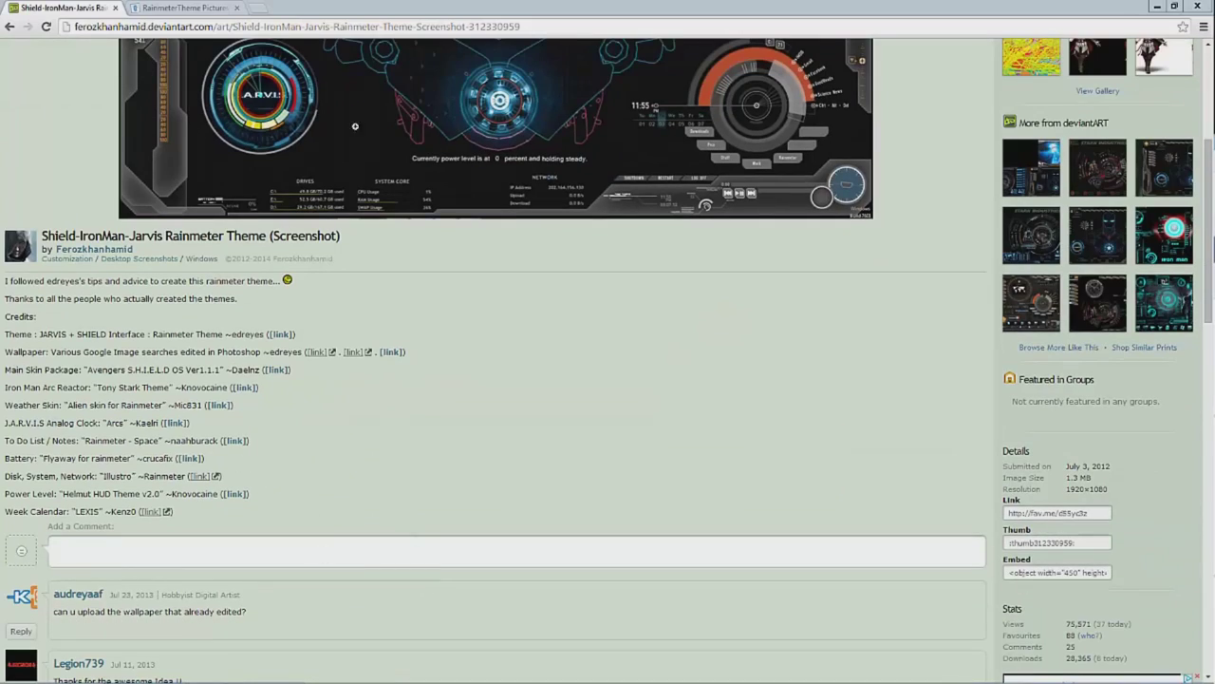
# Enlarge the Iron Man RainmeterTheme wallpaper on the TinyPic page and save it in Pictures as 2i51dv.jpg.
pyautogui.click(183, 9)
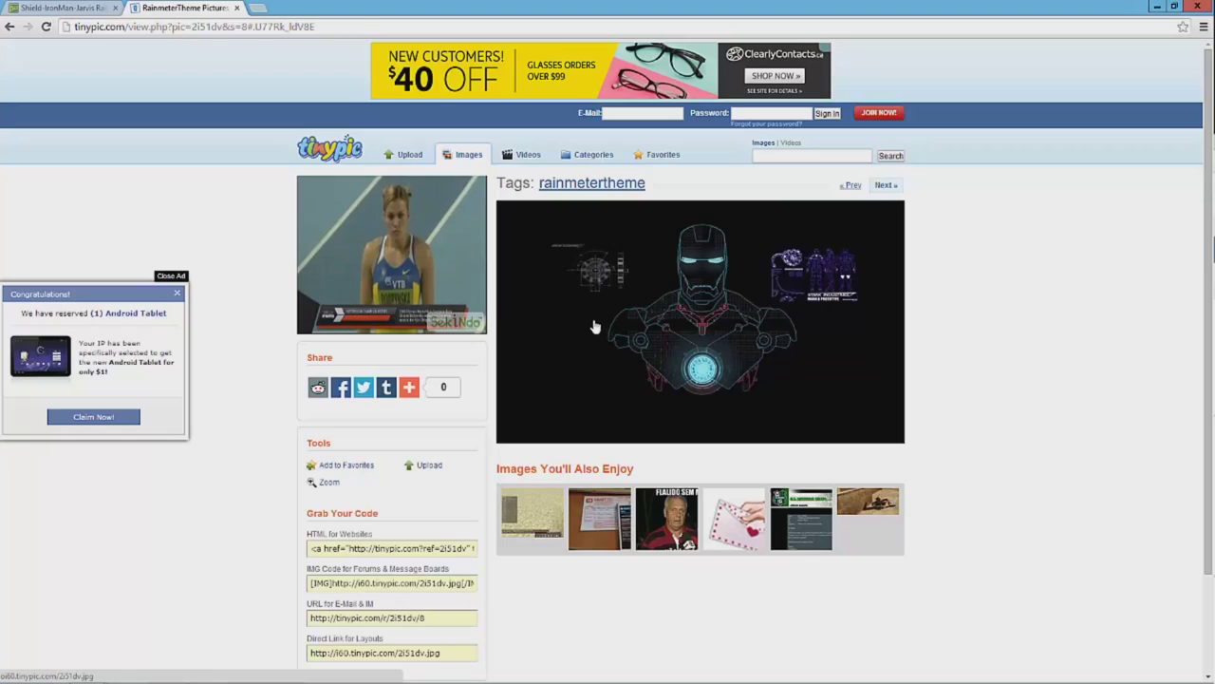
pyautogui.rightClick(590, 288)
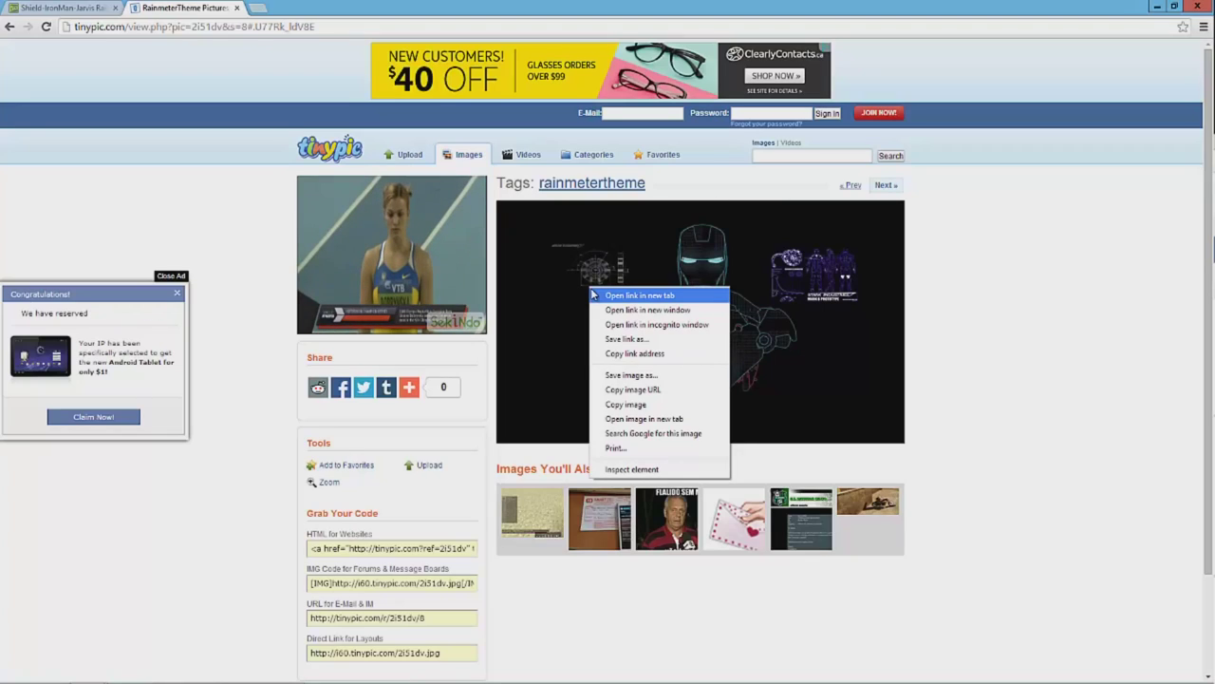
pyautogui.click(541, 380)
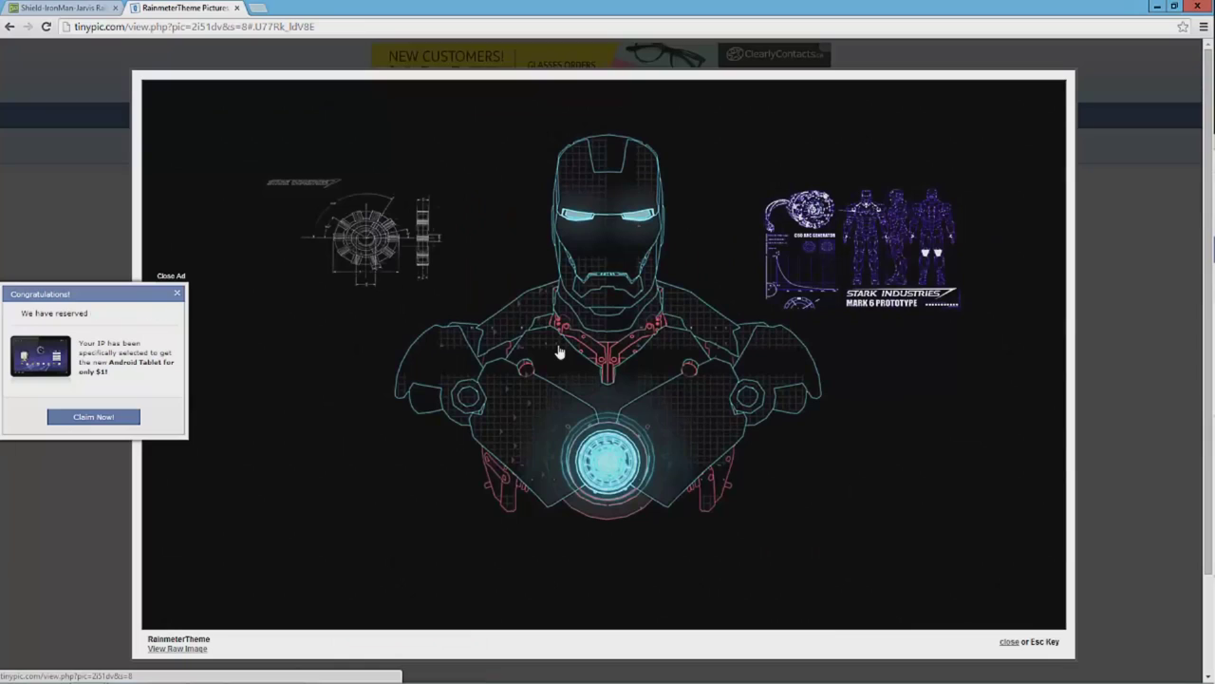
pyautogui.rightClick(350, 324)
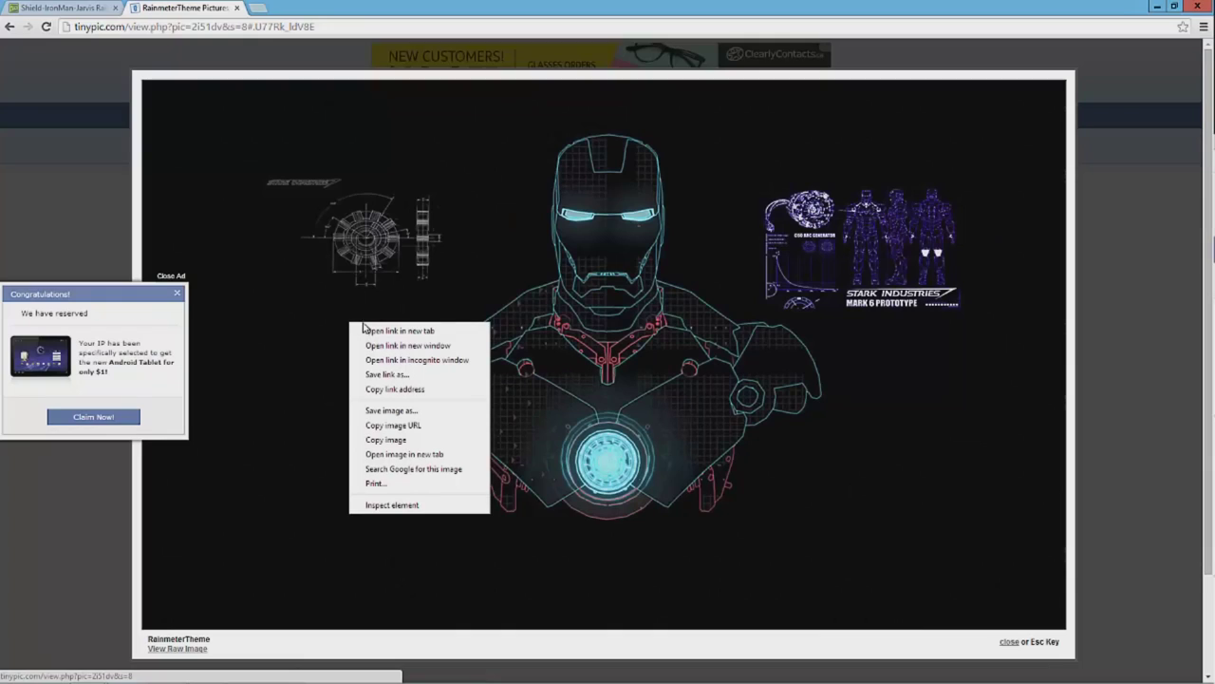
pyautogui.click(390, 410)
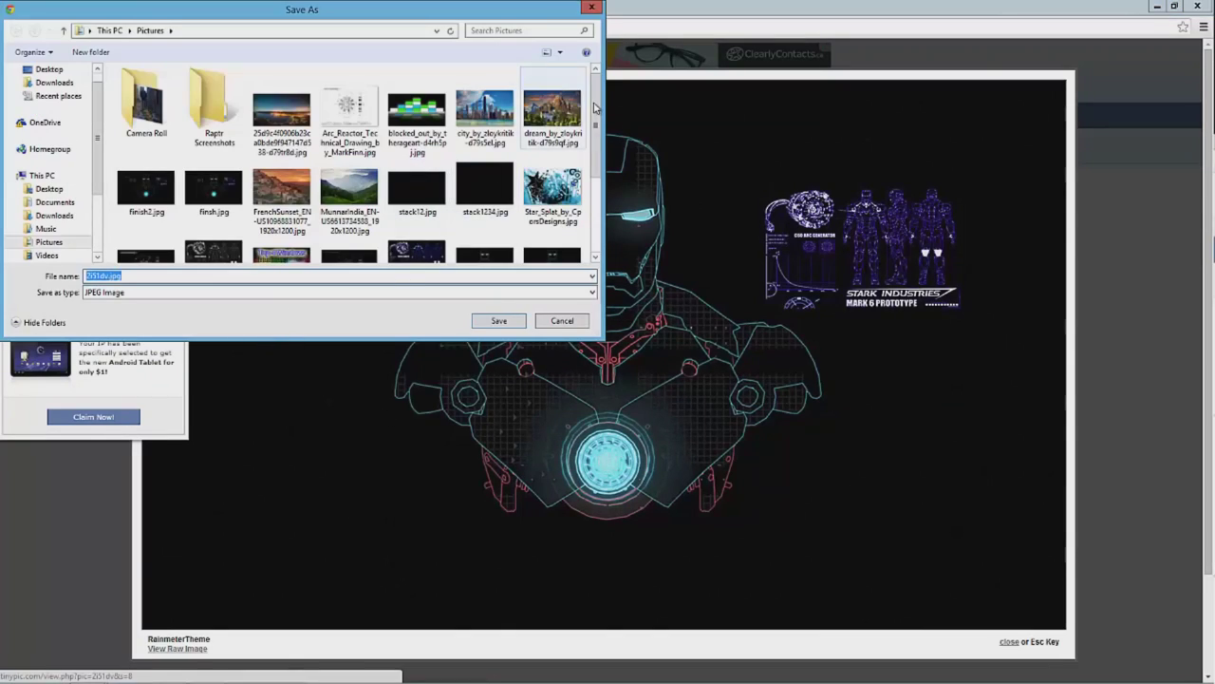
pyautogui.click(499, 321)
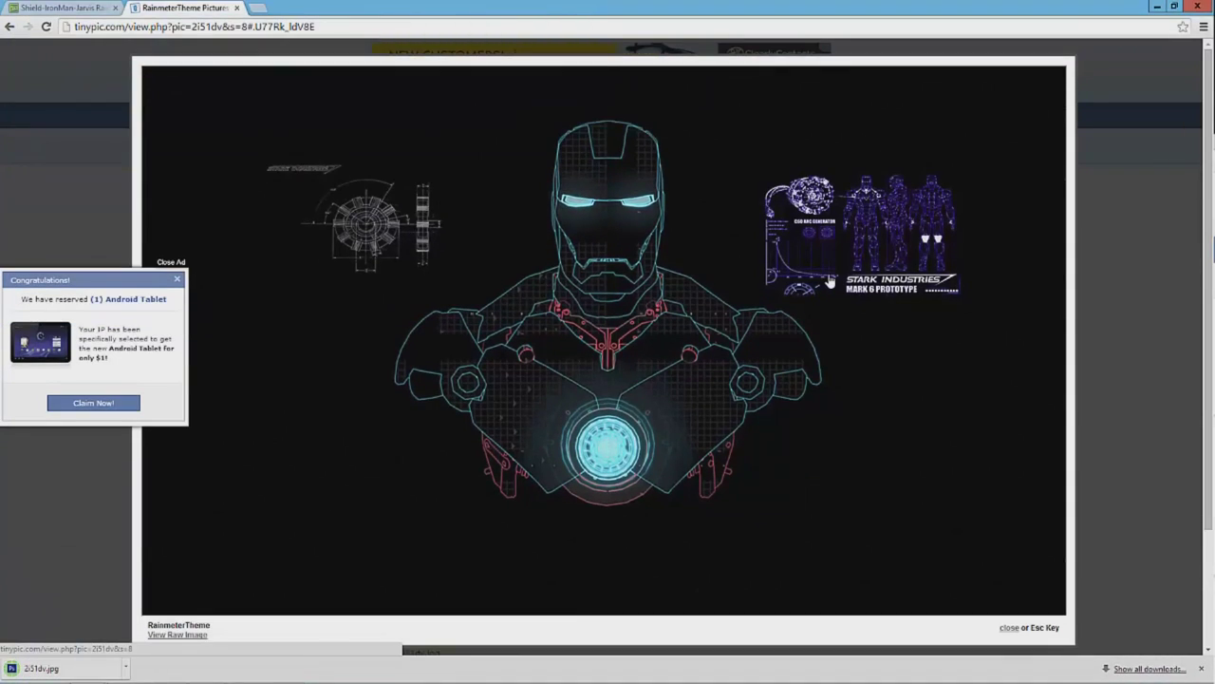
# Locate the downloaded 2i51dv.jpg in the Pictures folder, set it as the desktop background and show the desktop.
pyautogui.click(124, 667)
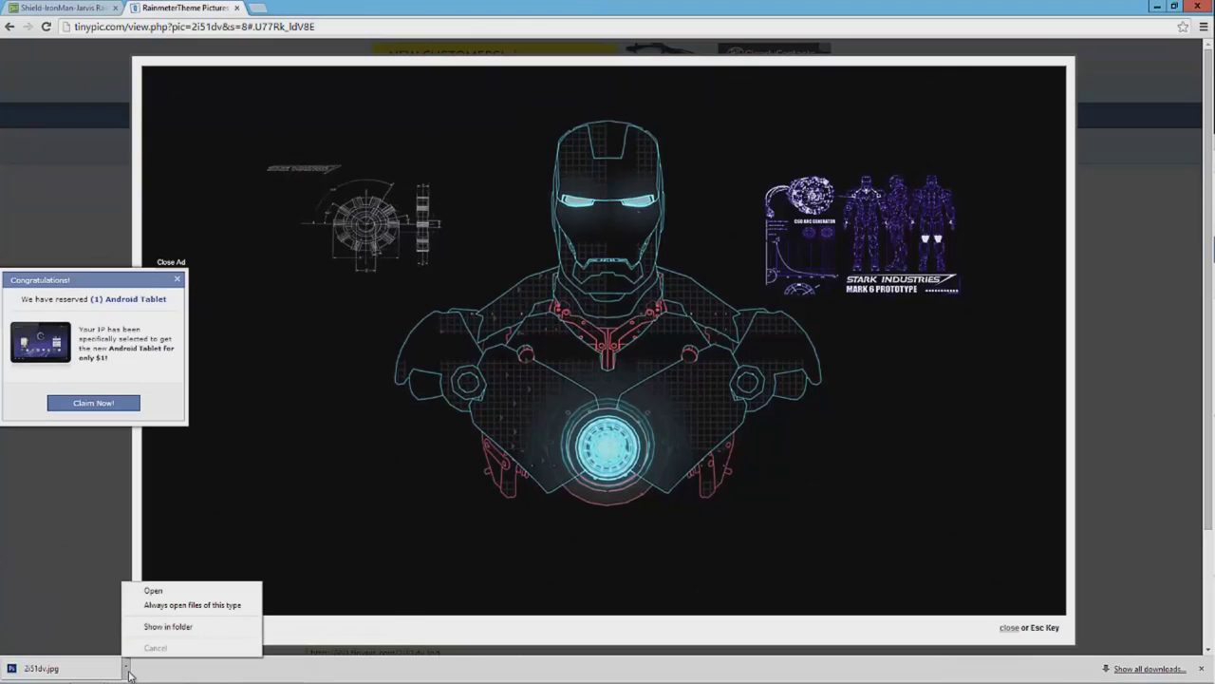
pyautogui.click(211, 627)
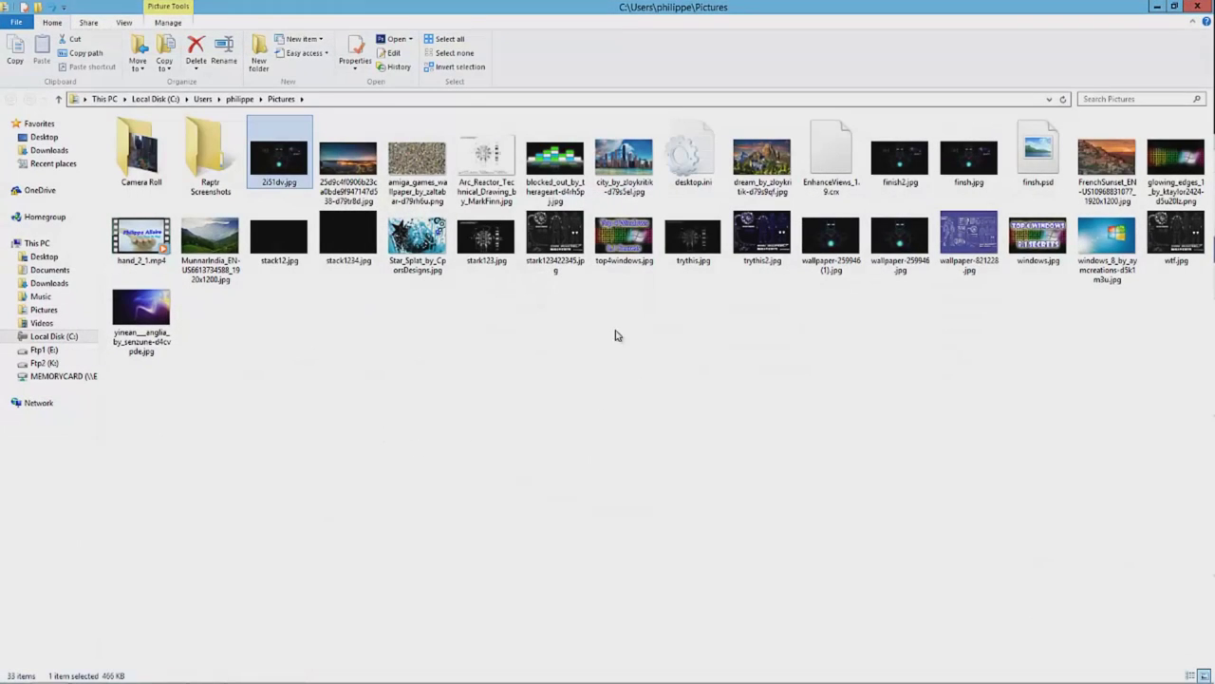
pyautogui.rightClick(270, 168)
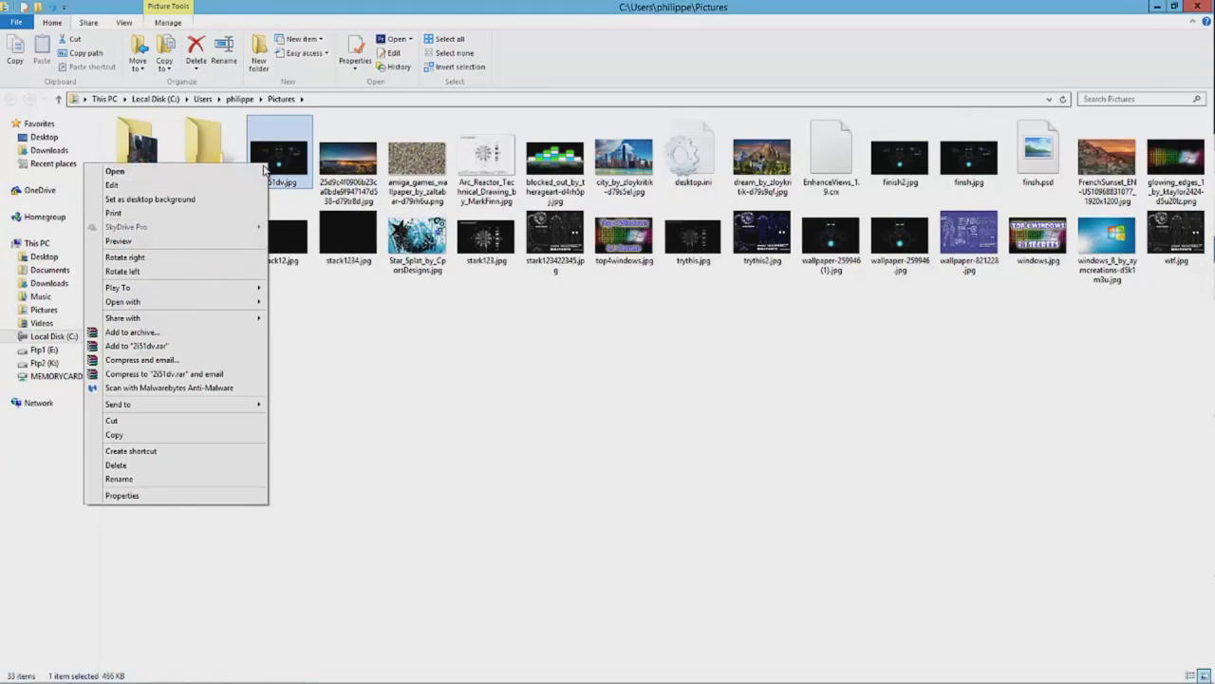
pyautogui.click(182, 200)
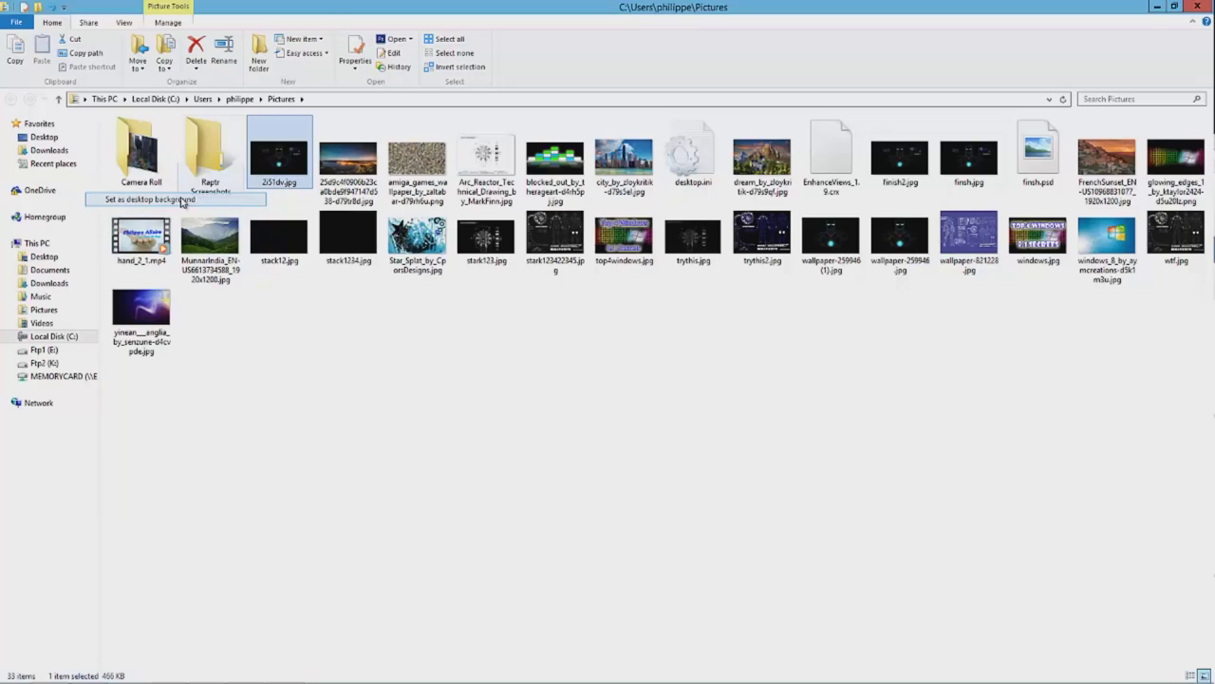
pyautogui.click(1157, 7)
pyautogui.click(1157, 7)
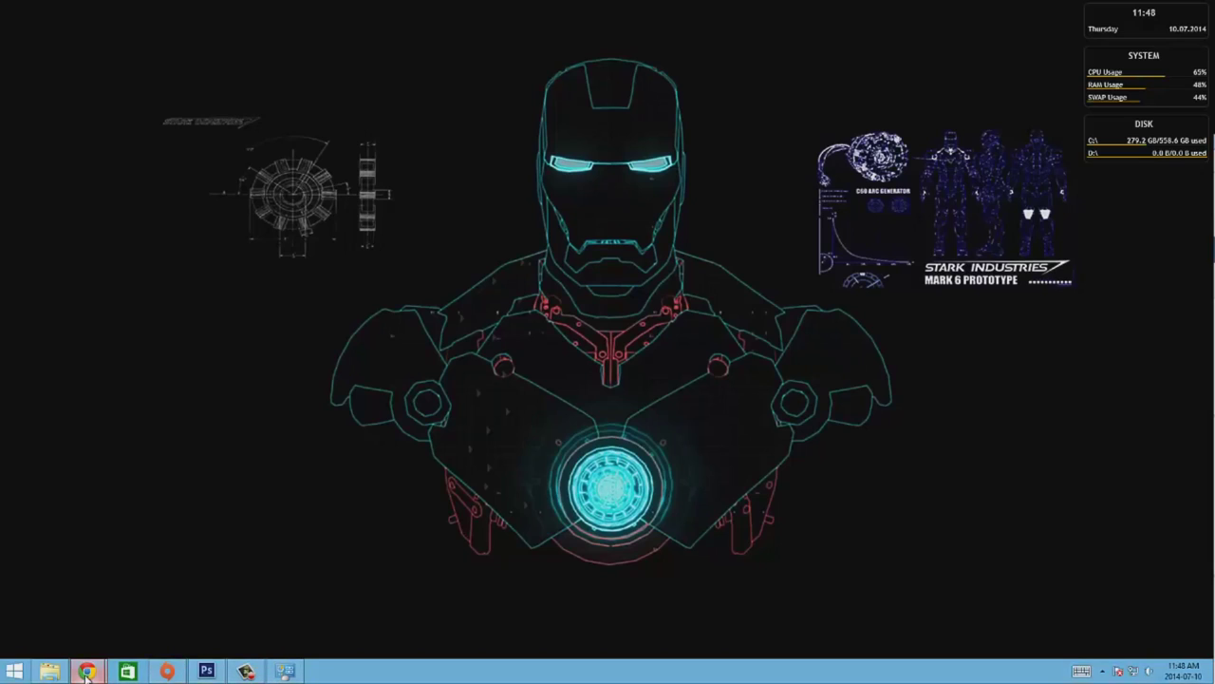
# From the theme page's credits in Chrome, open the Avengers S.H.I.E.L.D OS main skin package link in a new tab and download it.
pyautogui.moveTo(86, 670)
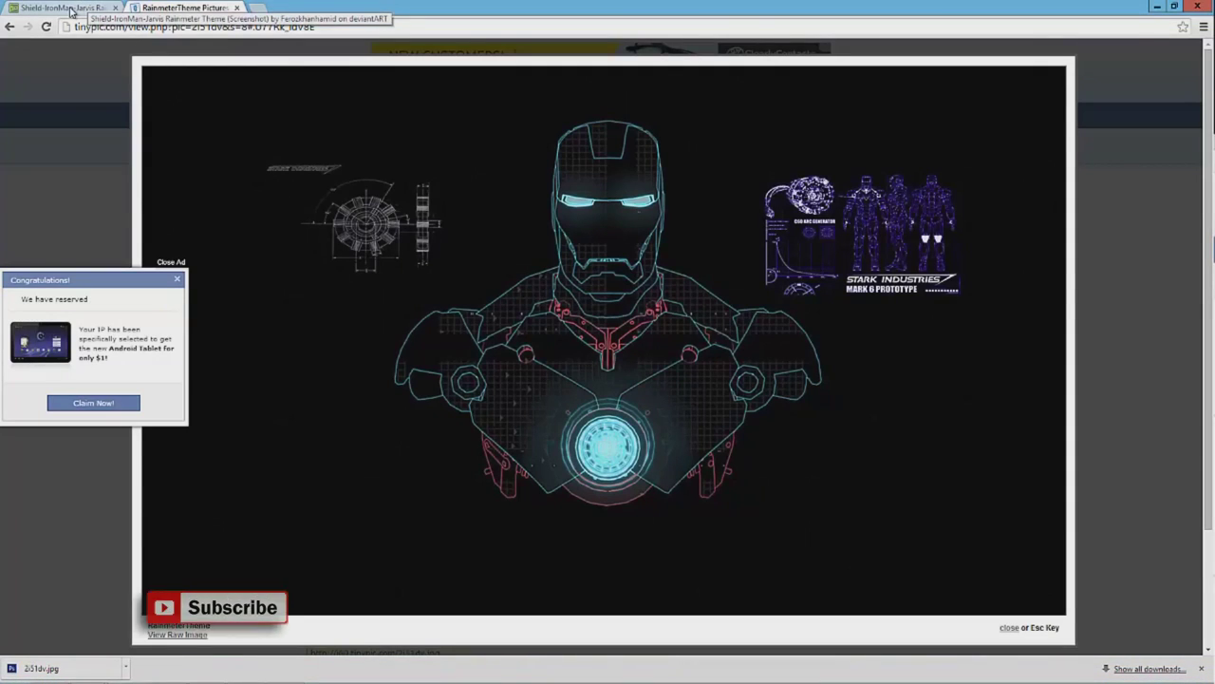
pyautogui.click(87, 8)
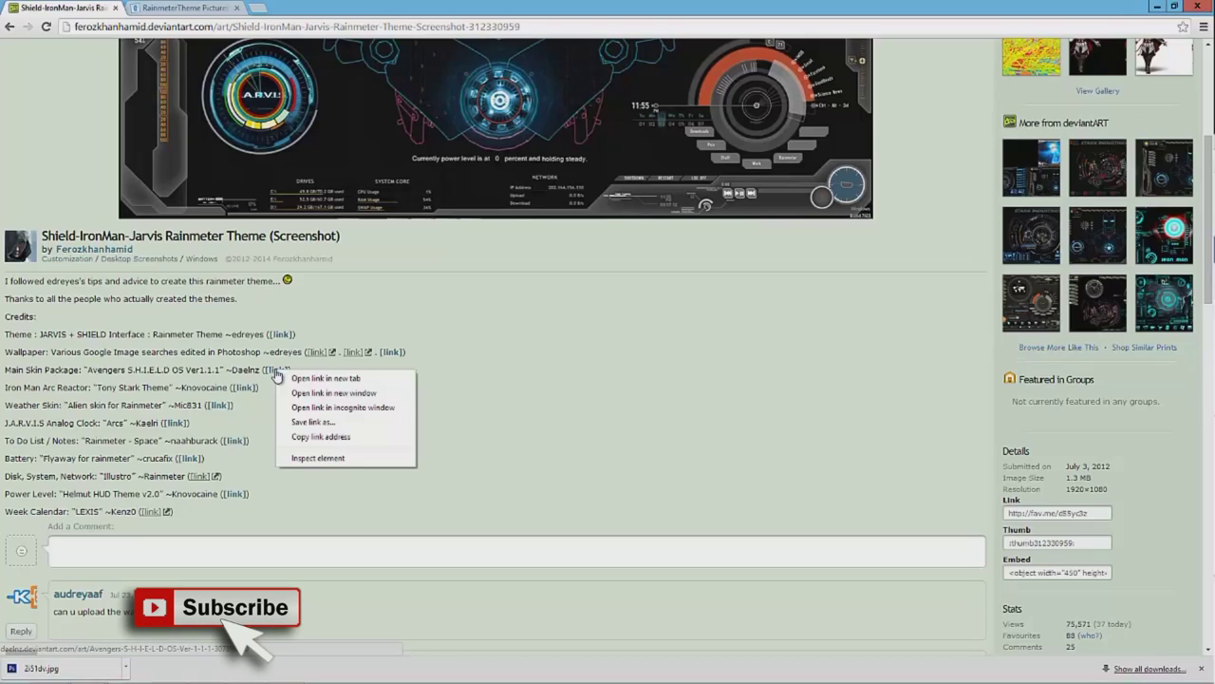
pyautogui.click(314, 378)
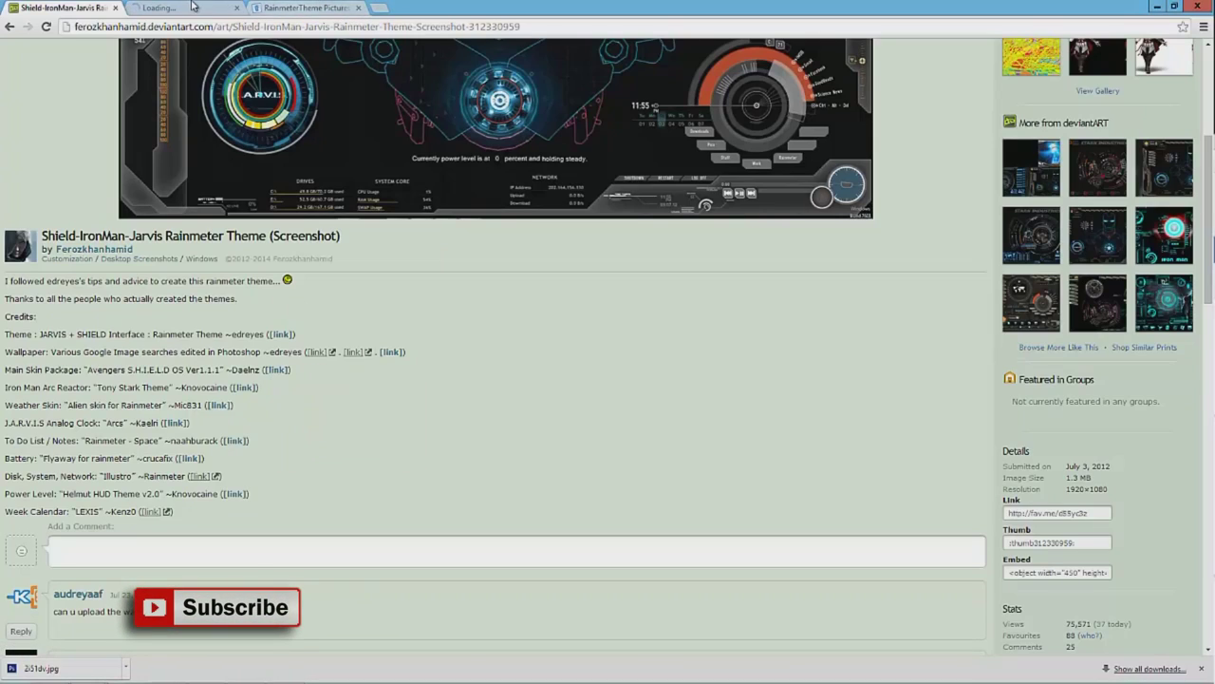
pyautogui.click(192, 7)
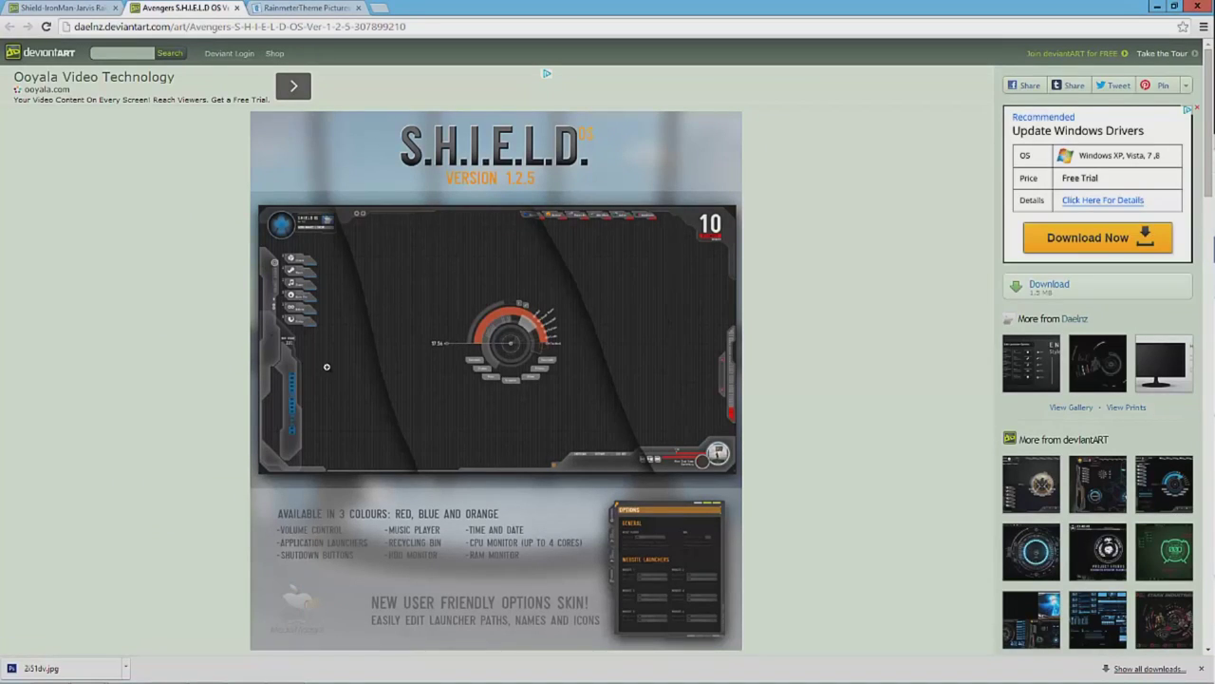
pyautogui.scroll(-5, 323, 379)
pyautogui.scroll(-3, 324, 361)
pyautogui.scroll(10, 323, 362)
pyautogui.click(1050, 286)
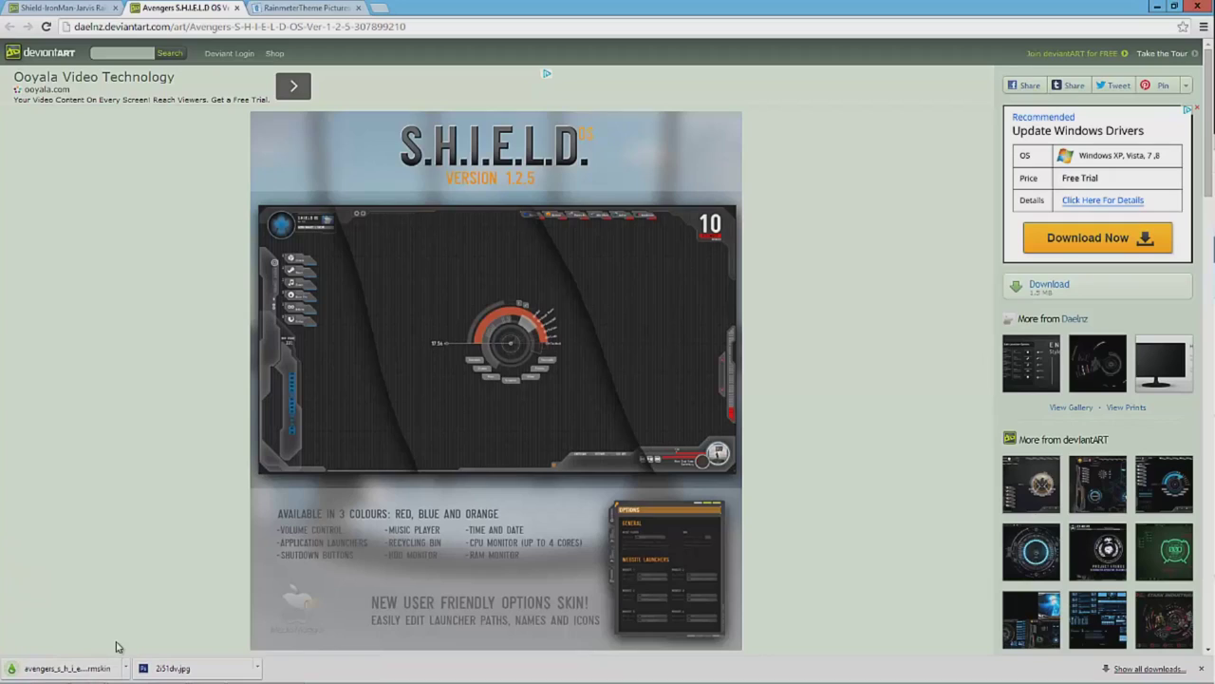
# Install the S.H.I.E.L.D. OS skin package with the Avengers skin and its included layout applied, and return to the desktop.
pyautogui.click(87, 670)
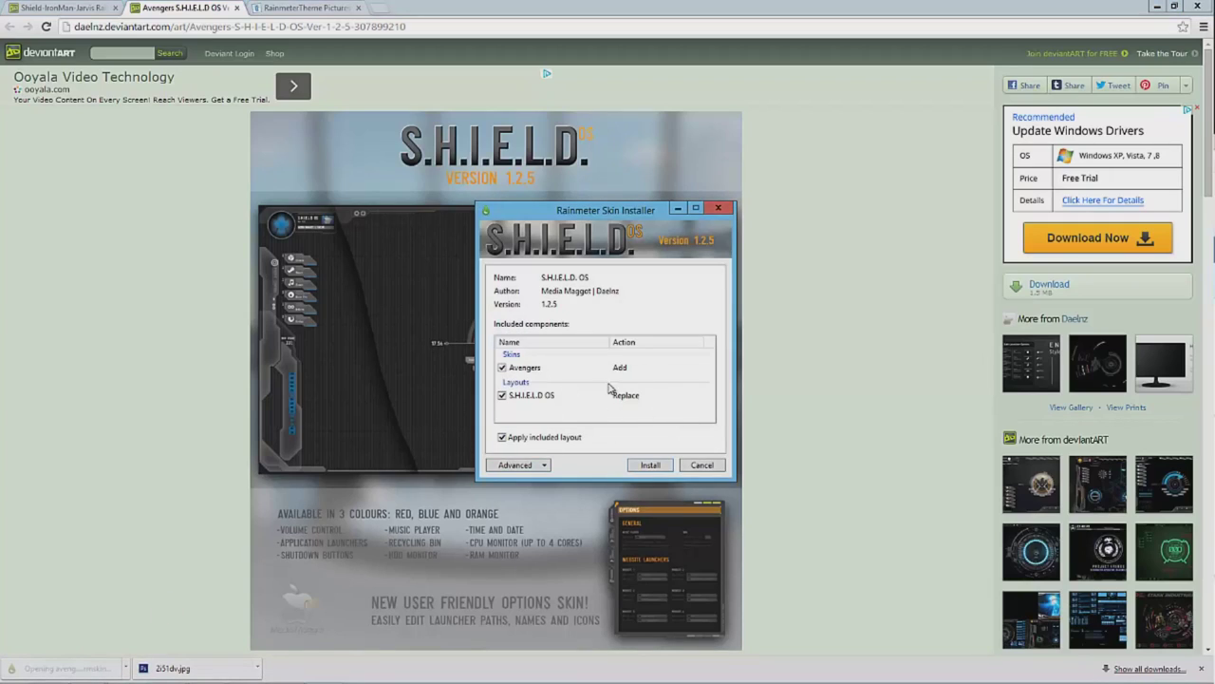
pyautogui.click(653, 465)
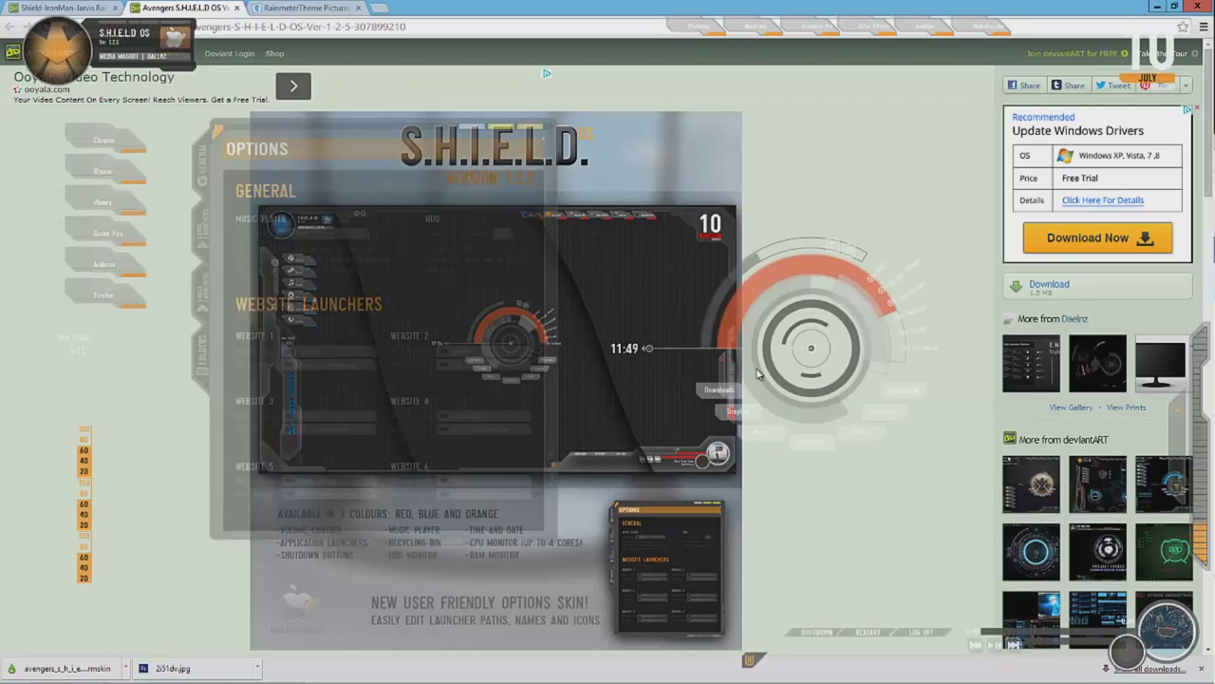
pyautogui.click(978, 78)
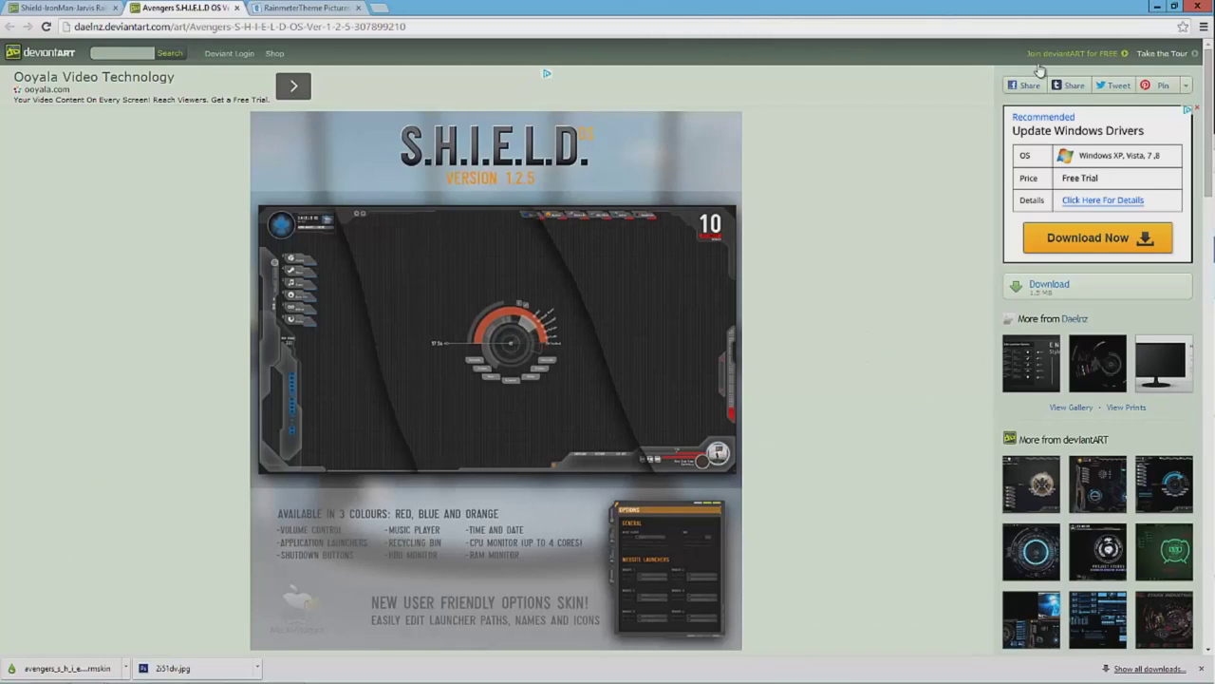
pyautogui.click(1160, 7)
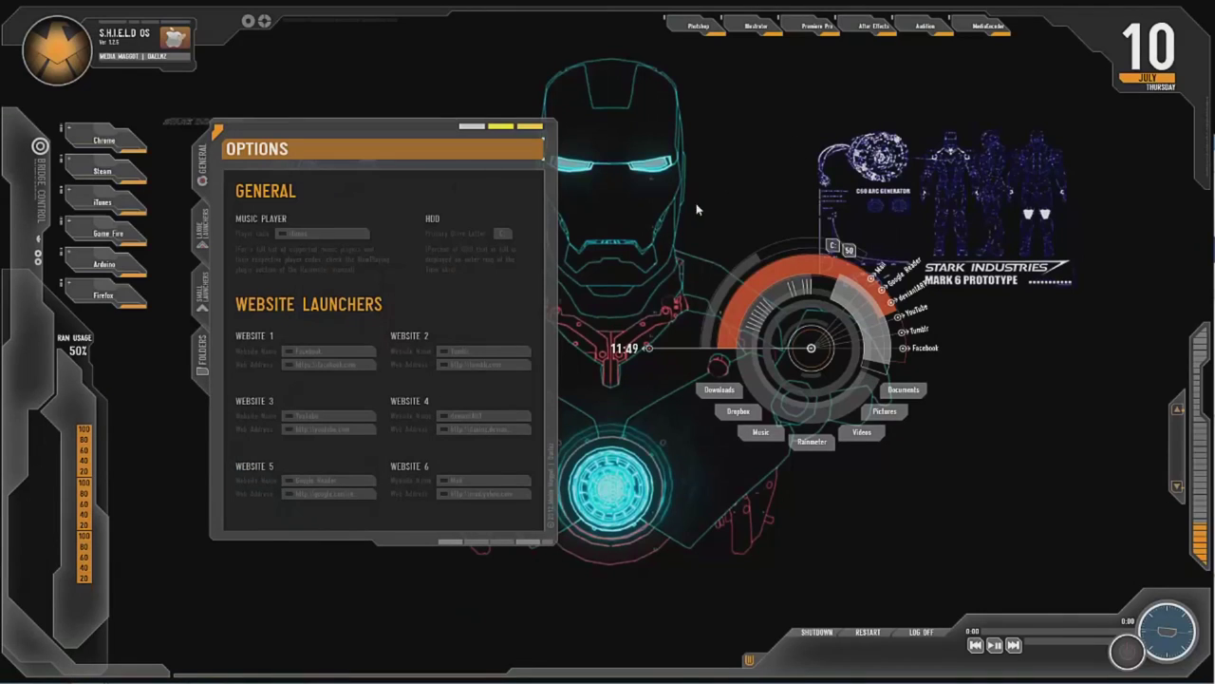
# In the Options skin, give large launcher 1 the Chrome icon and view the small launcher and folder shortcut pages.
pyautogui.moveTo(376, 129)
pyautogui.mouseDown()
pyautogui.moveTo(510, 54)
pyautogui.moveTo(373, 133)
pyautogui.mouseUp()
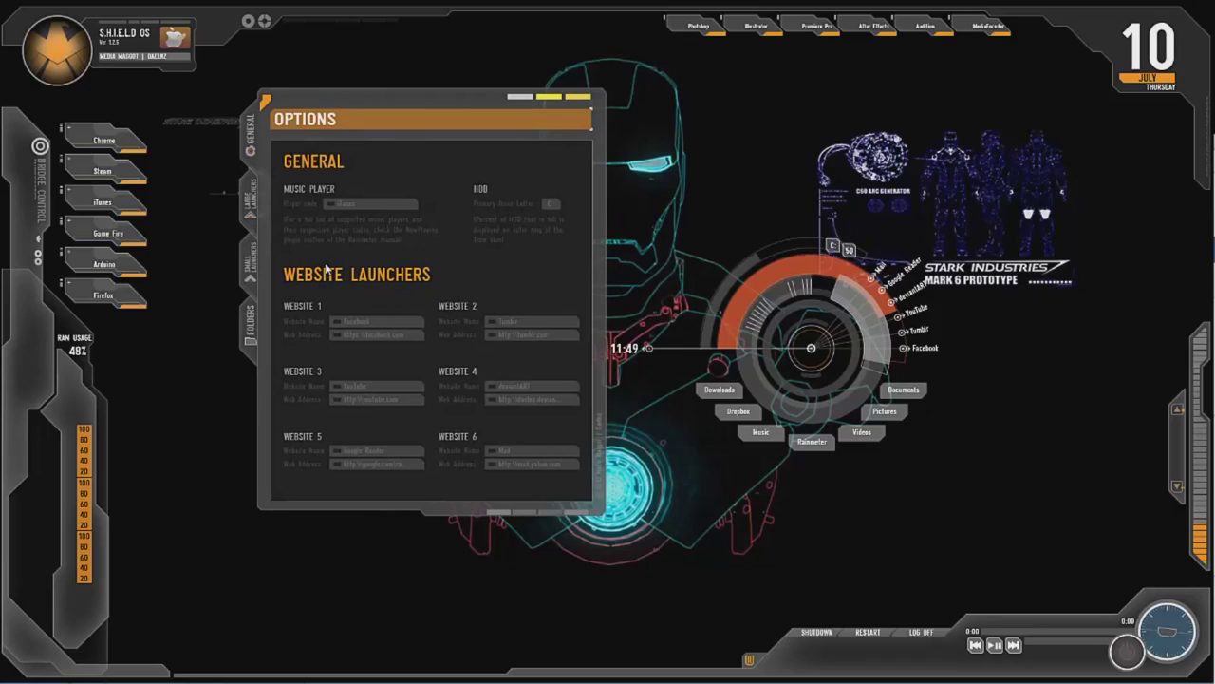
pyautogui.moveTo(306, 106); pyautogui.dragTo(364, 122)
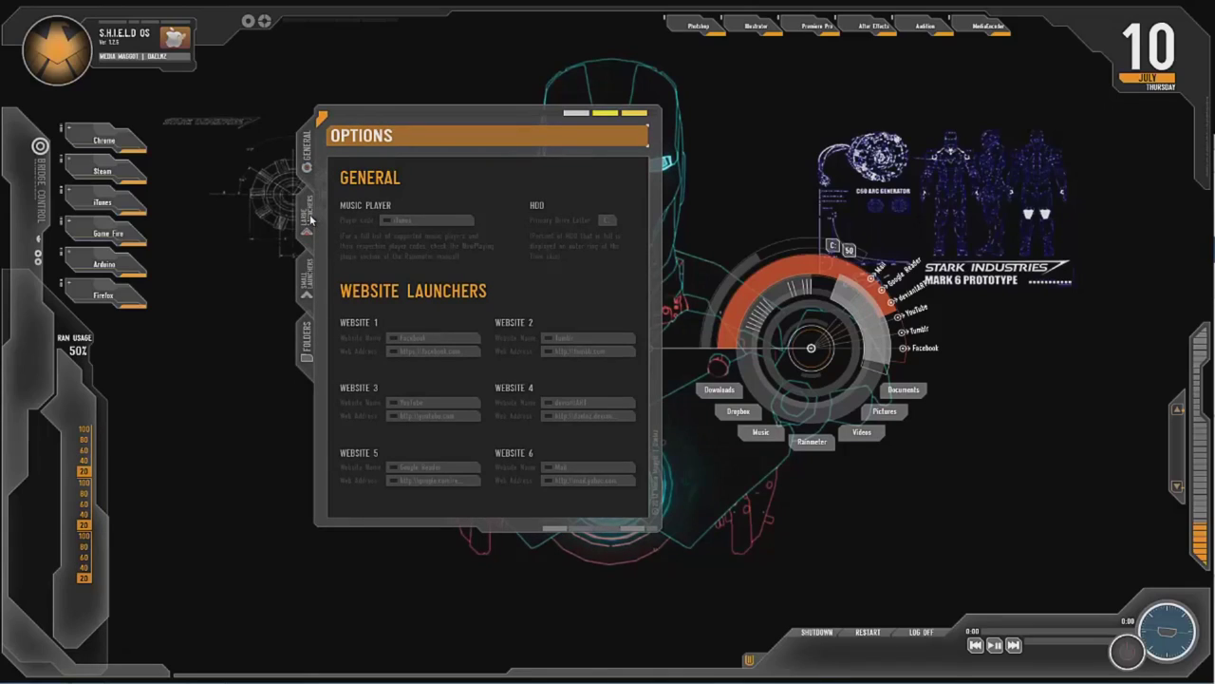
pyautogui.click(307, 221)
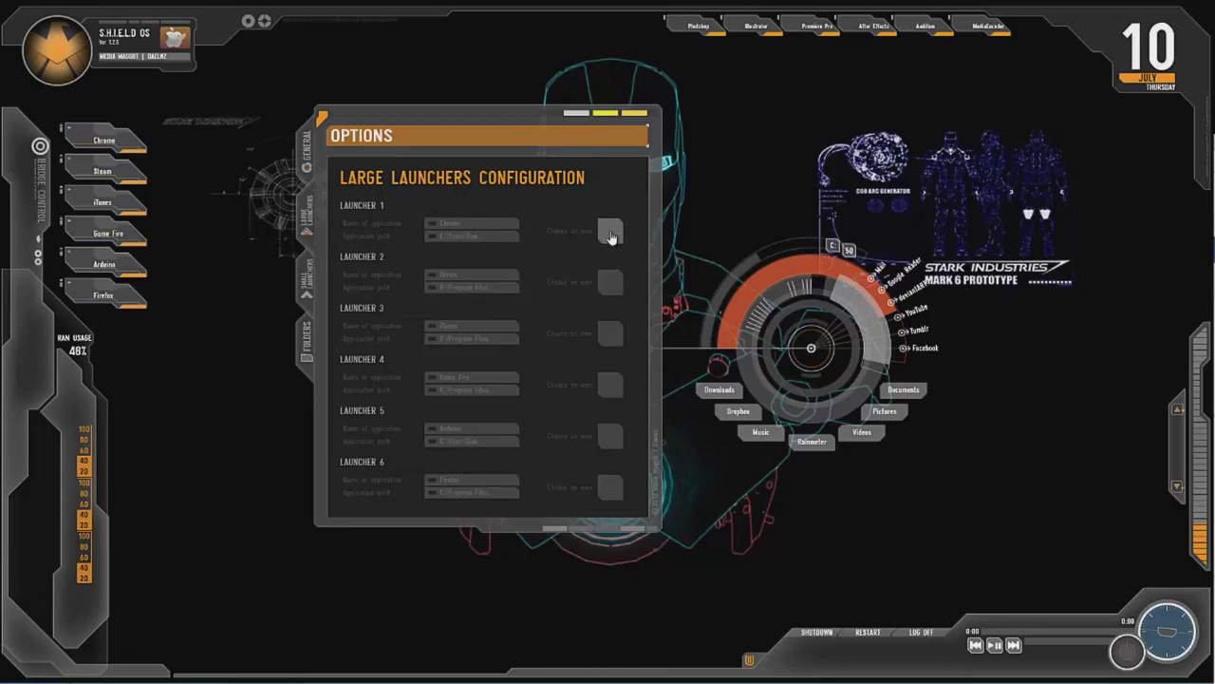
pyautogui.click(612, 238)
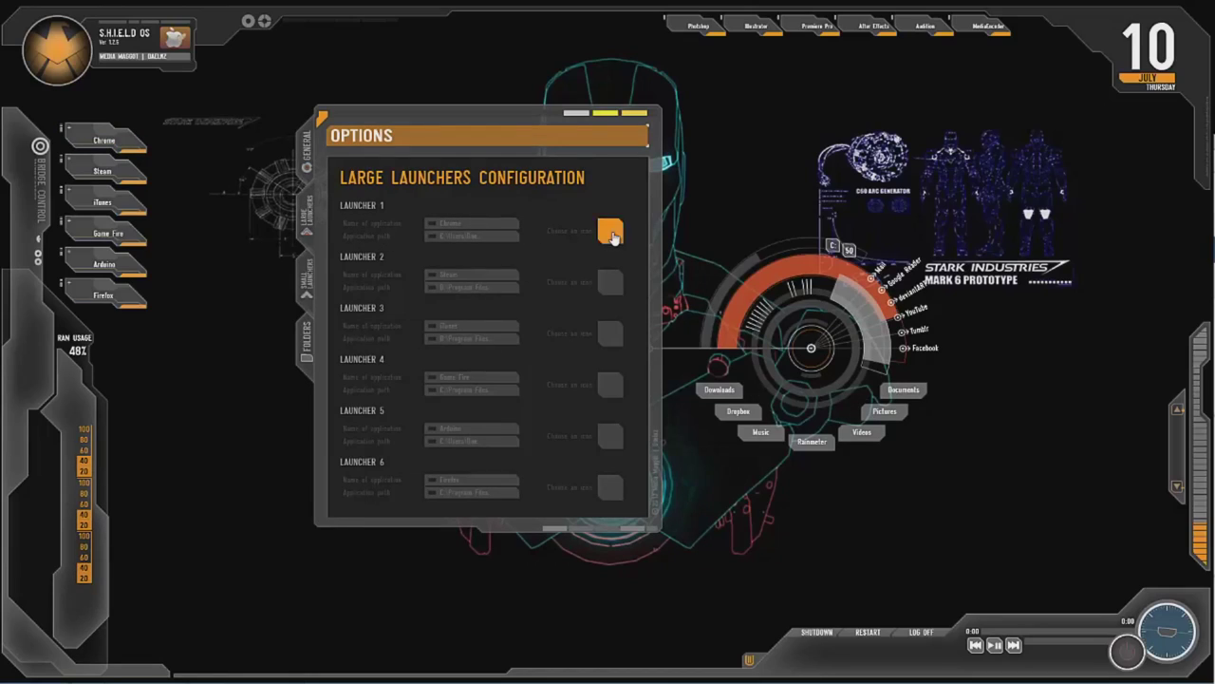
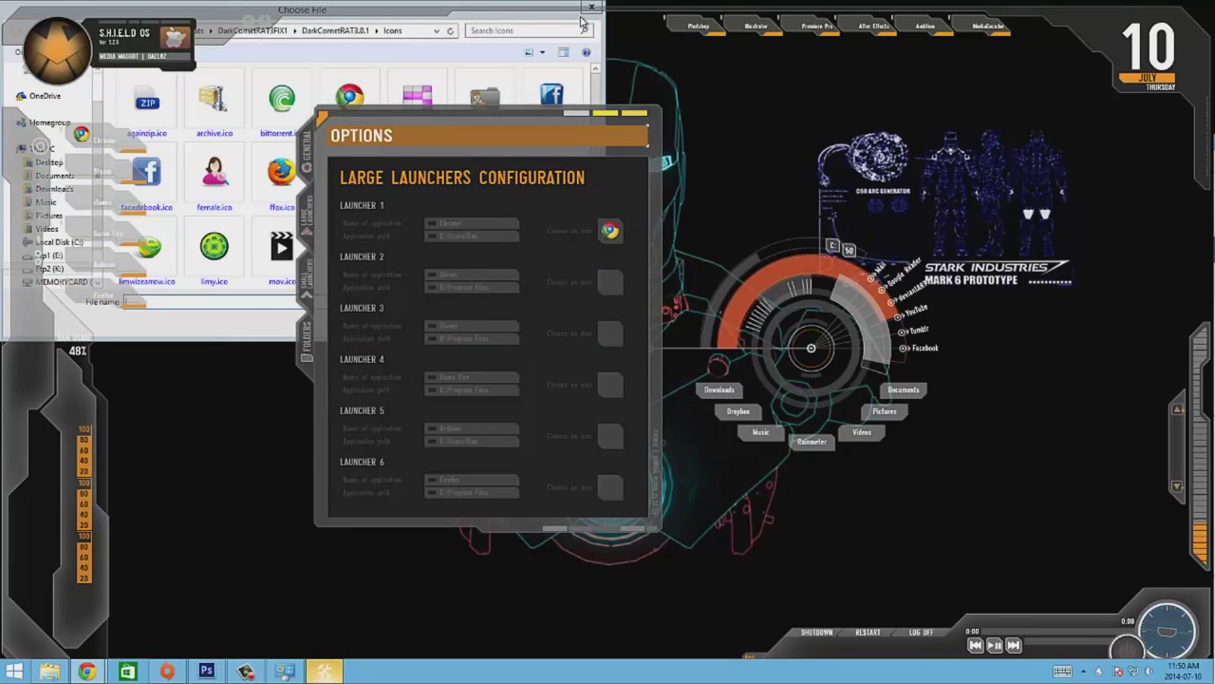
pyautogui.press('Escape')
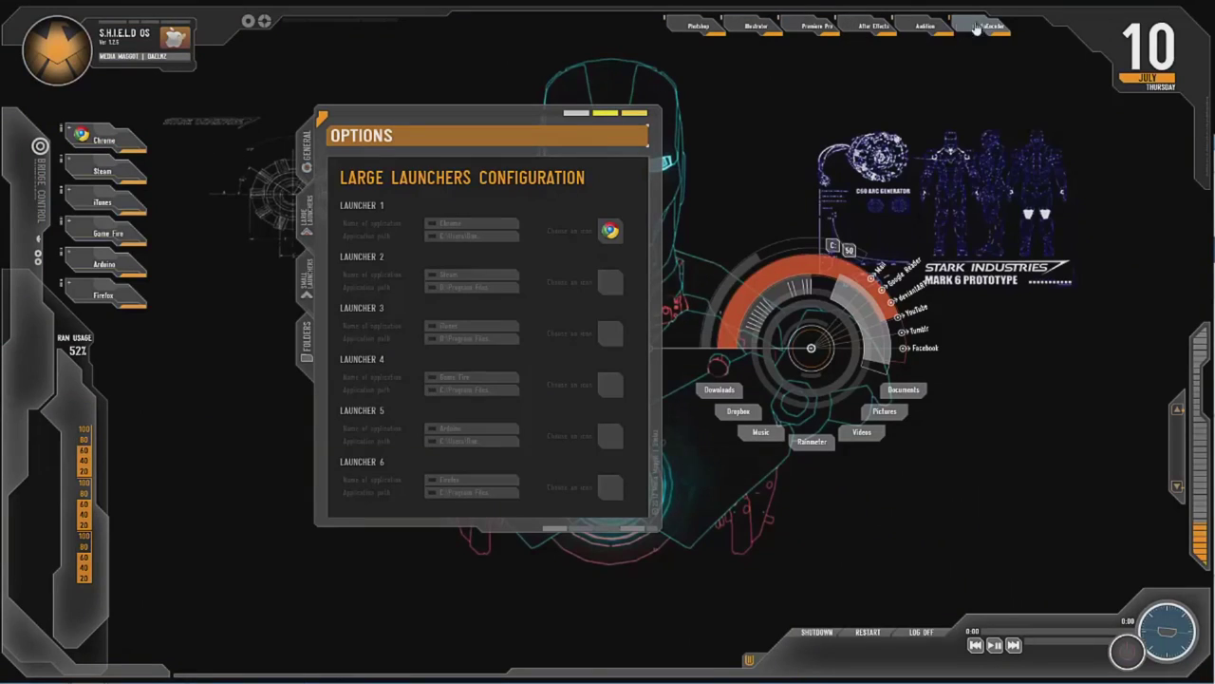
pyautogui.click(313, 280)
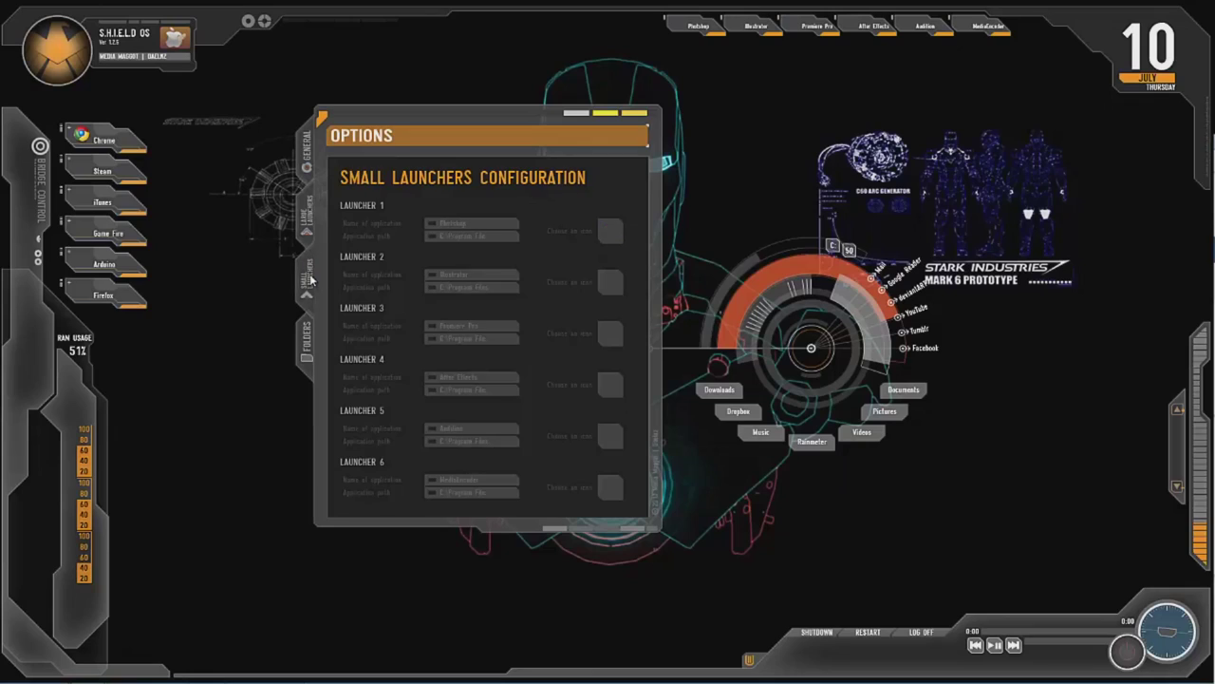
pyautogui.click(304, 358)
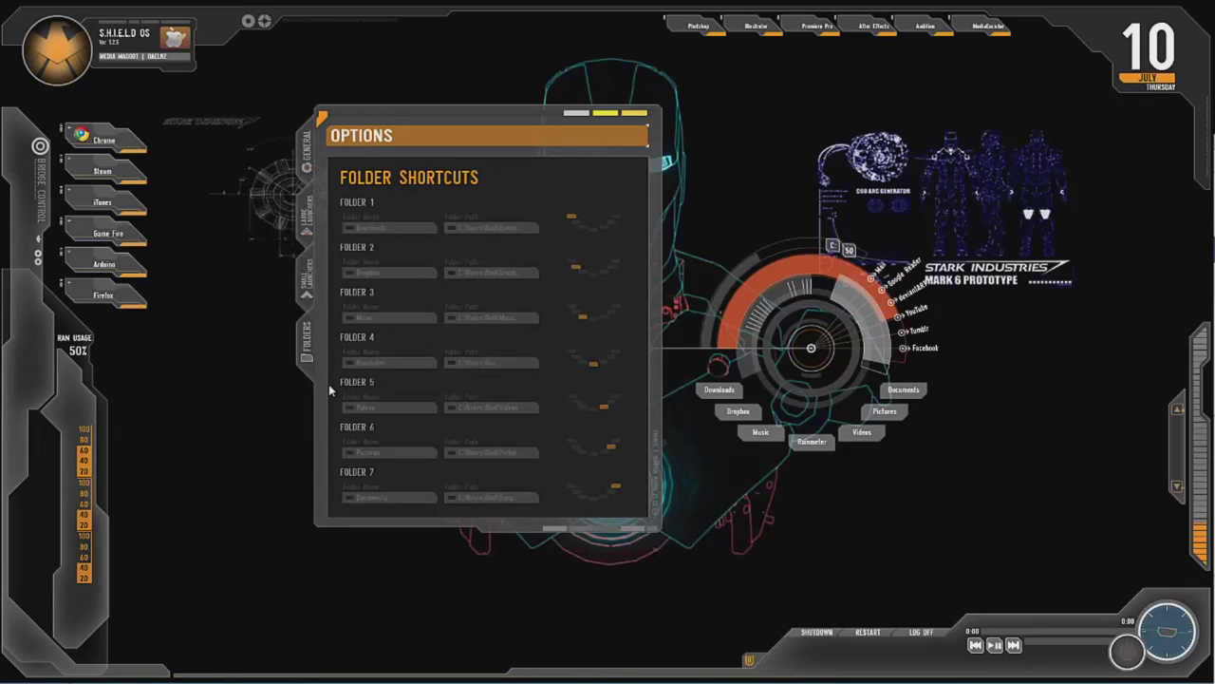
# Unload the Options skin by switching off its Options.ini variant and move the circular clock HUD below the Mark 6 Prototype drawing.
pyautogui.moveTo(432, 115); pyautogui.dragTo(404, 144)
pyautogui.rightClick(404, 144)
pyautogui.moveTo(446, 173)
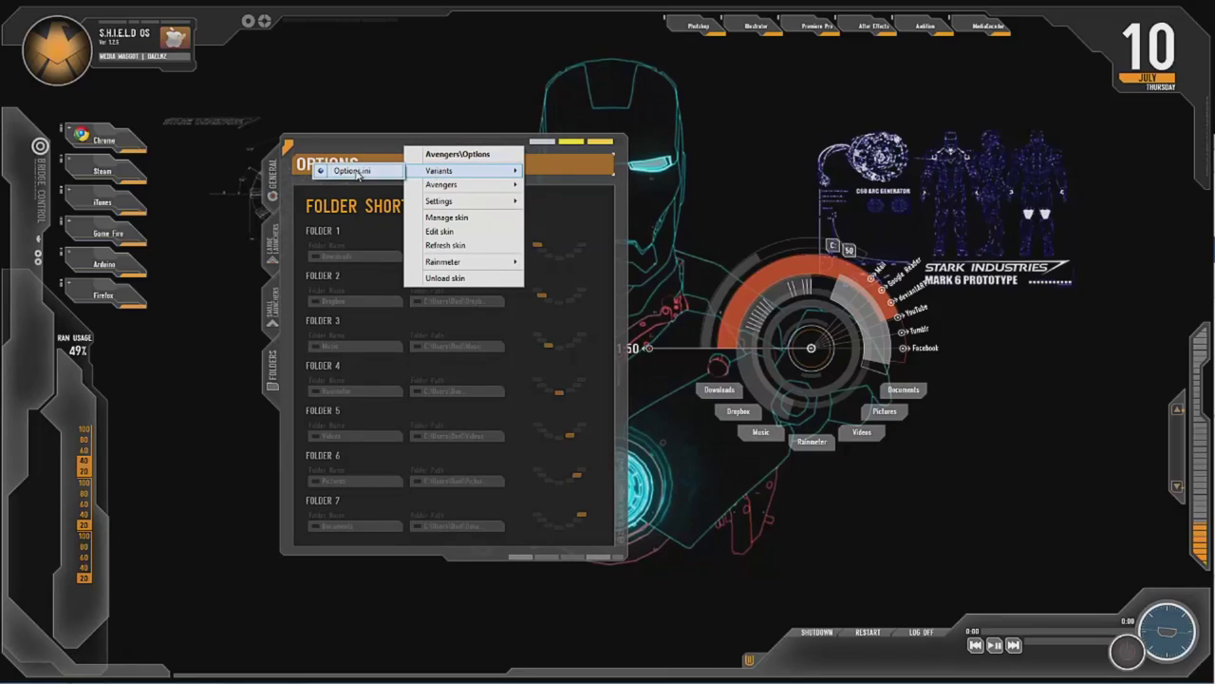
pyautogui.click(356, 172)
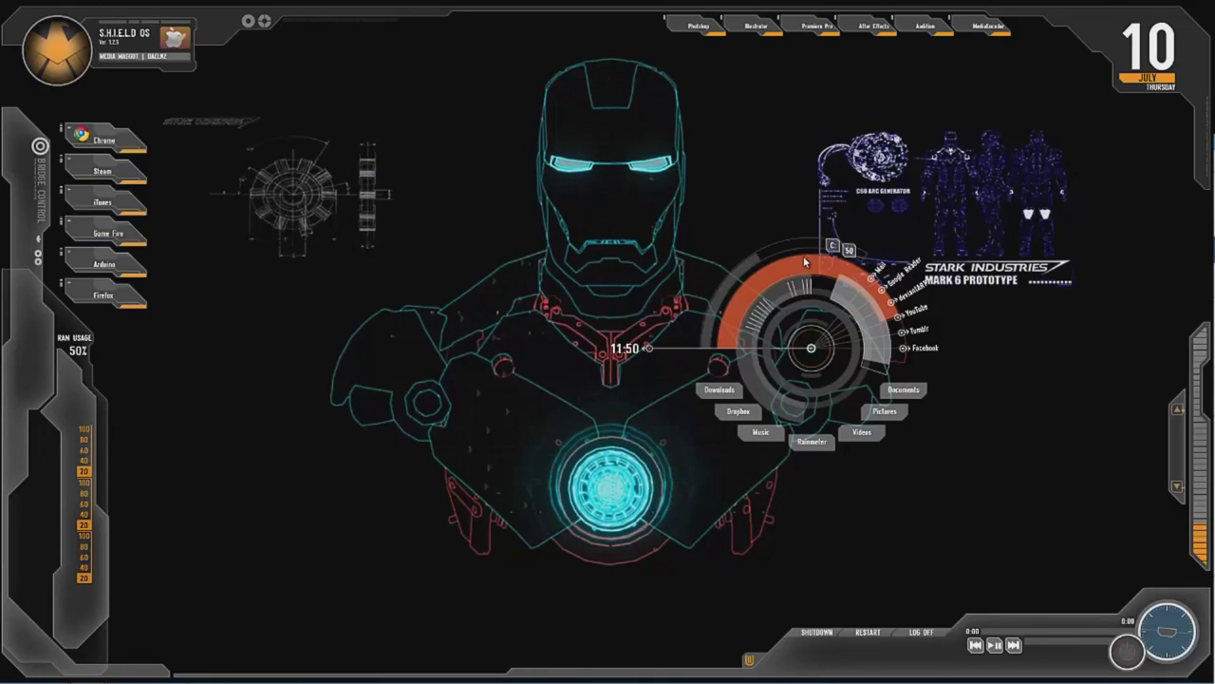
pyautogui.moveTo(797, 282); pyautogui.dragTo(1014, 422)
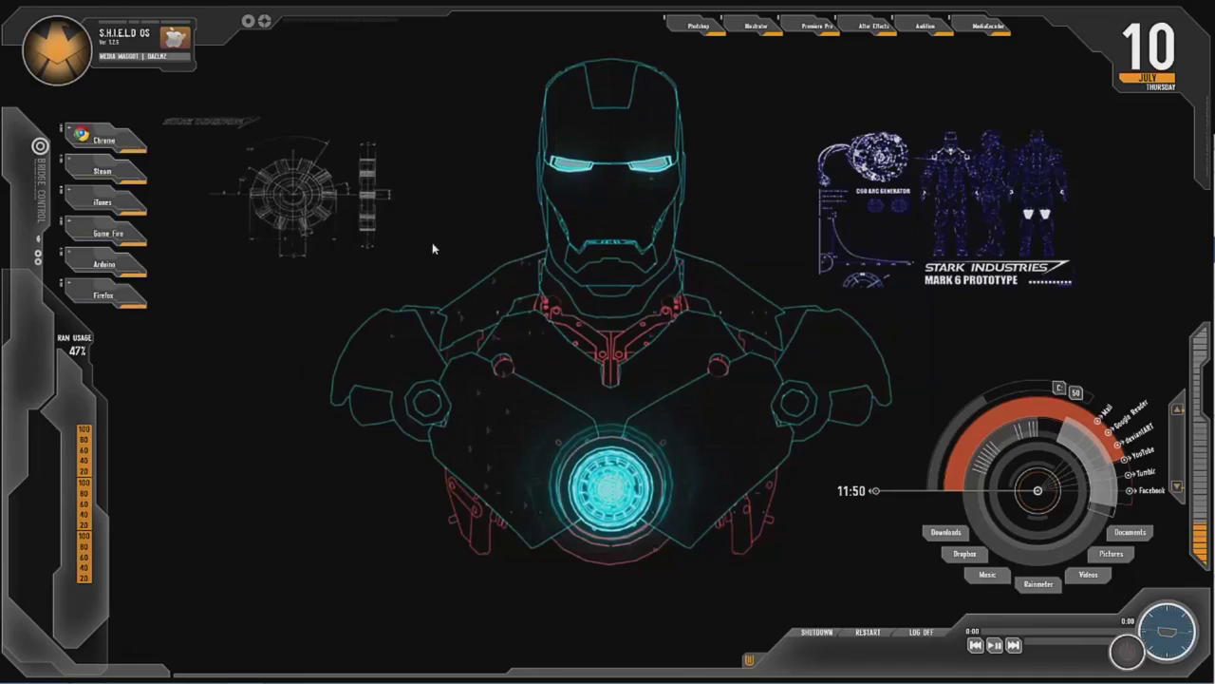
# Open the Iron Man Arc Reactor "Tony Stark Theme" credits link in a new Chrome tab and download its RAR file.
pyautogui.moveTo(90, 676)
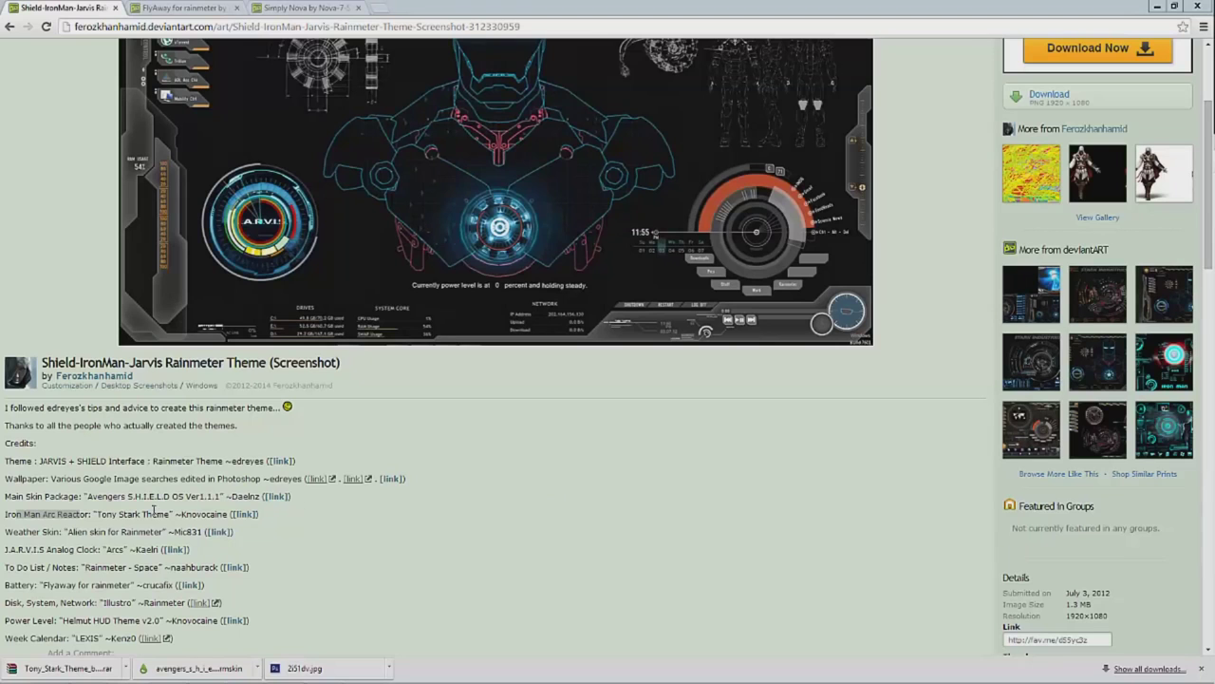
pyautogui.click(19, 525)
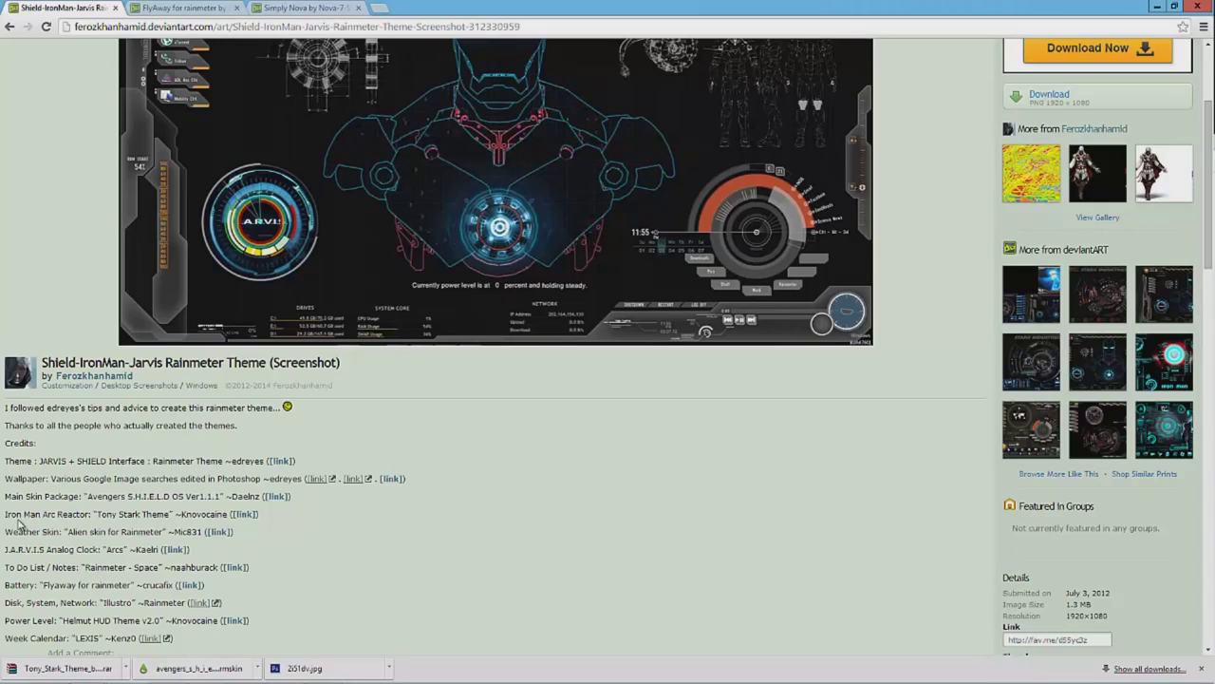
pyautogui.rightClick(243, 516)
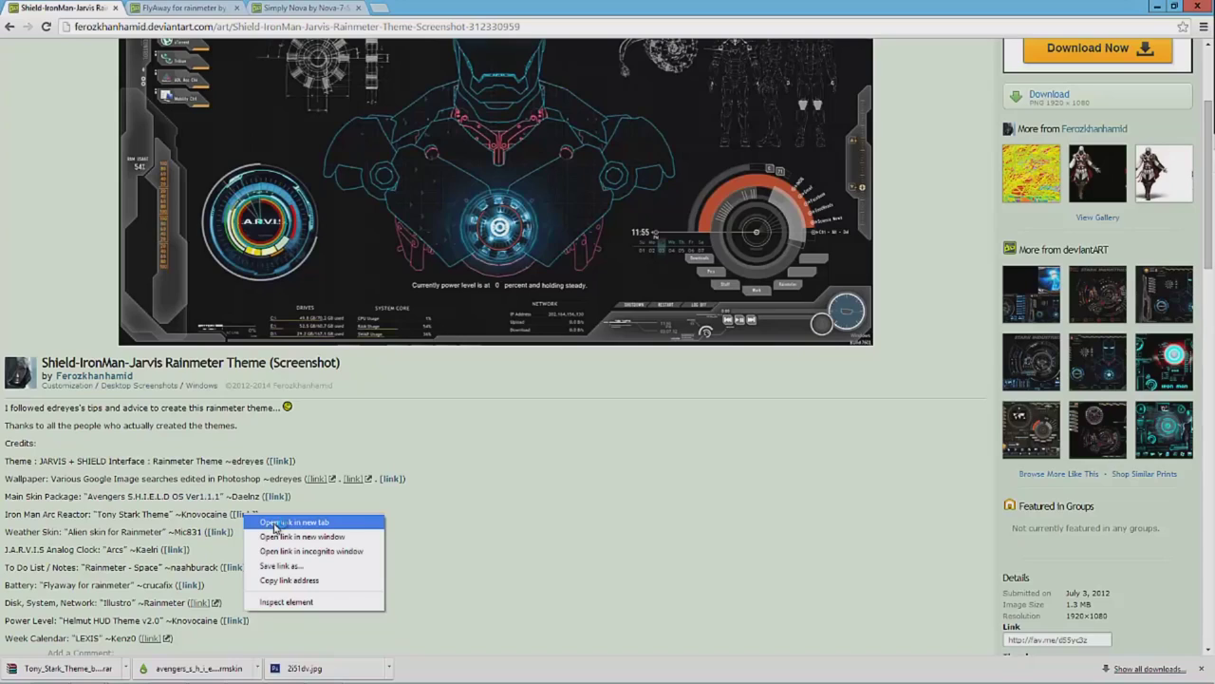
pyautogui.click(275, 522)
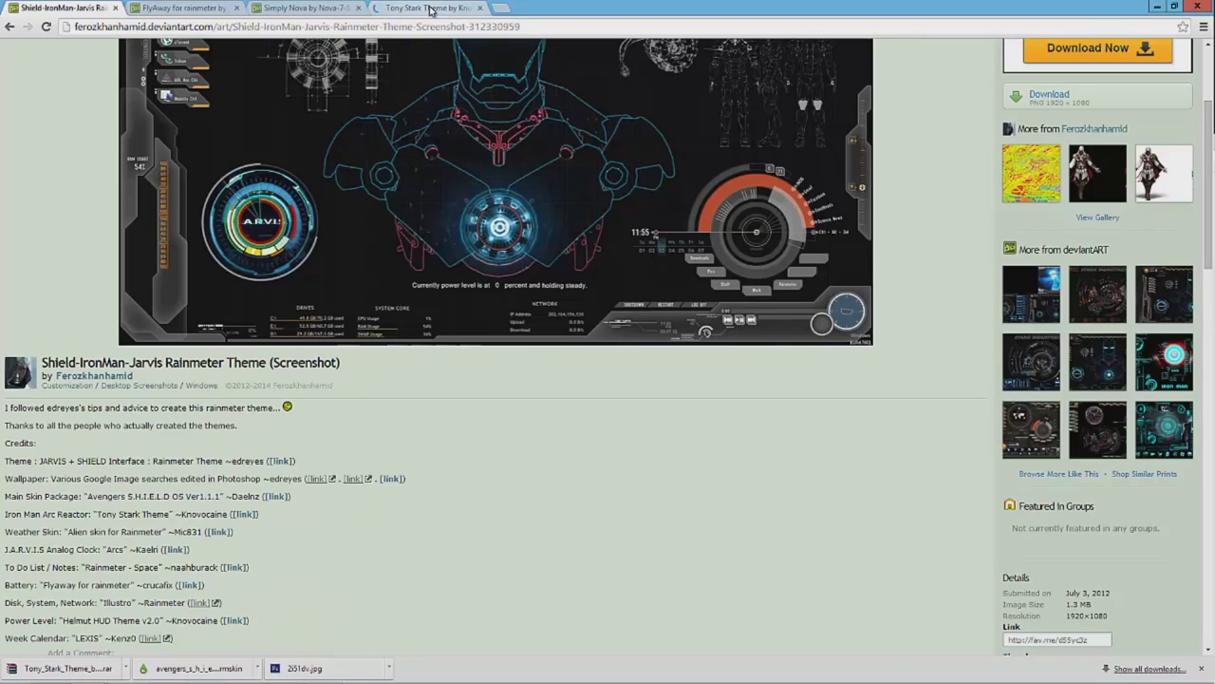
pyautogui.click(431, 9)
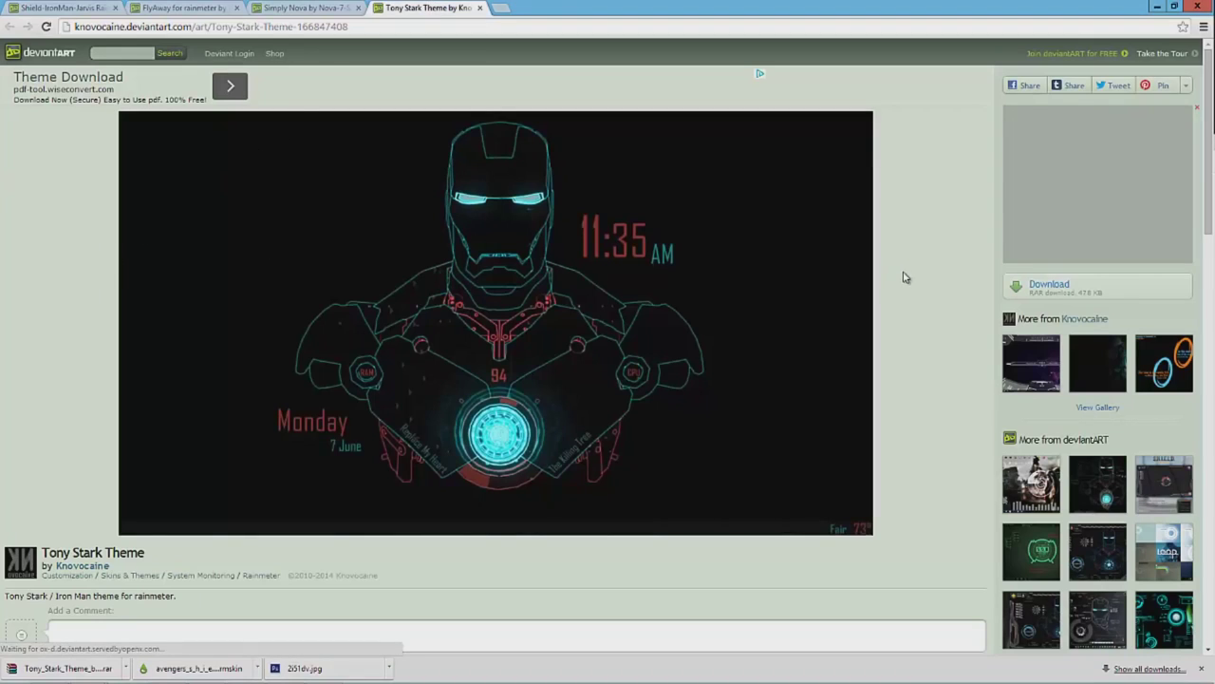
pyautogui.click(1051, 293)
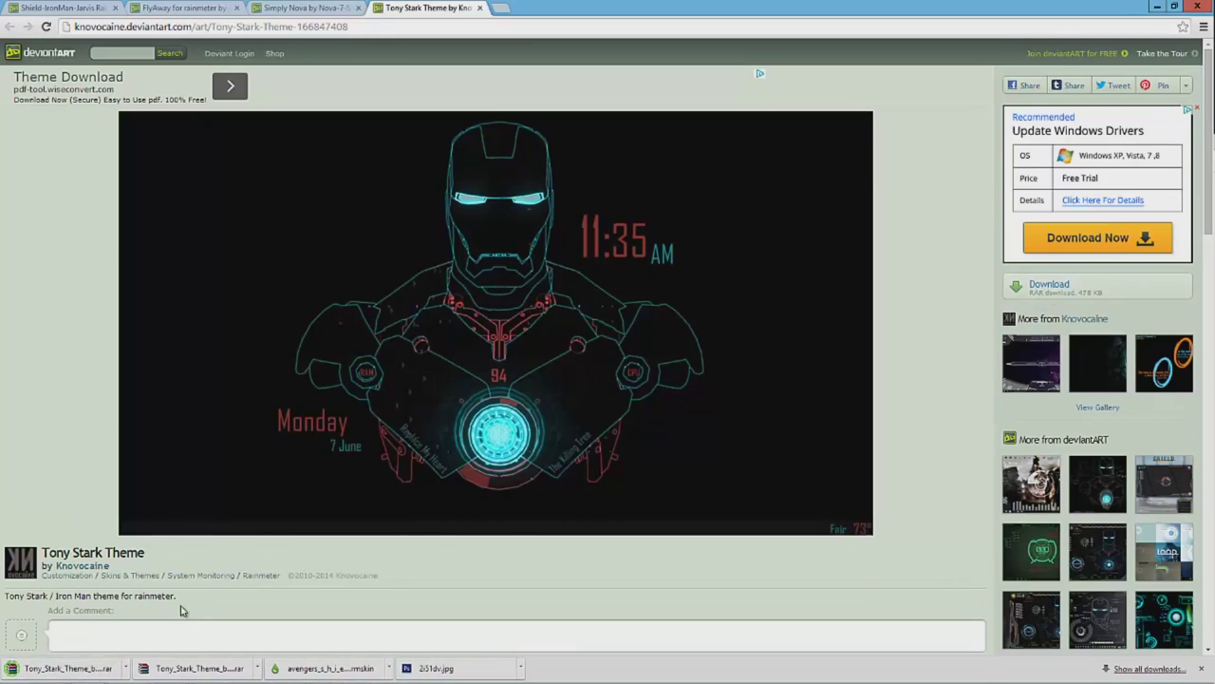
# Open the downloaded Tony_Stark_Theme_by_Knovocaine (1).rar archive, check the skin folders inside, and go back up to the inner Tony Stark folder.
pyautogui.click(92, 670)
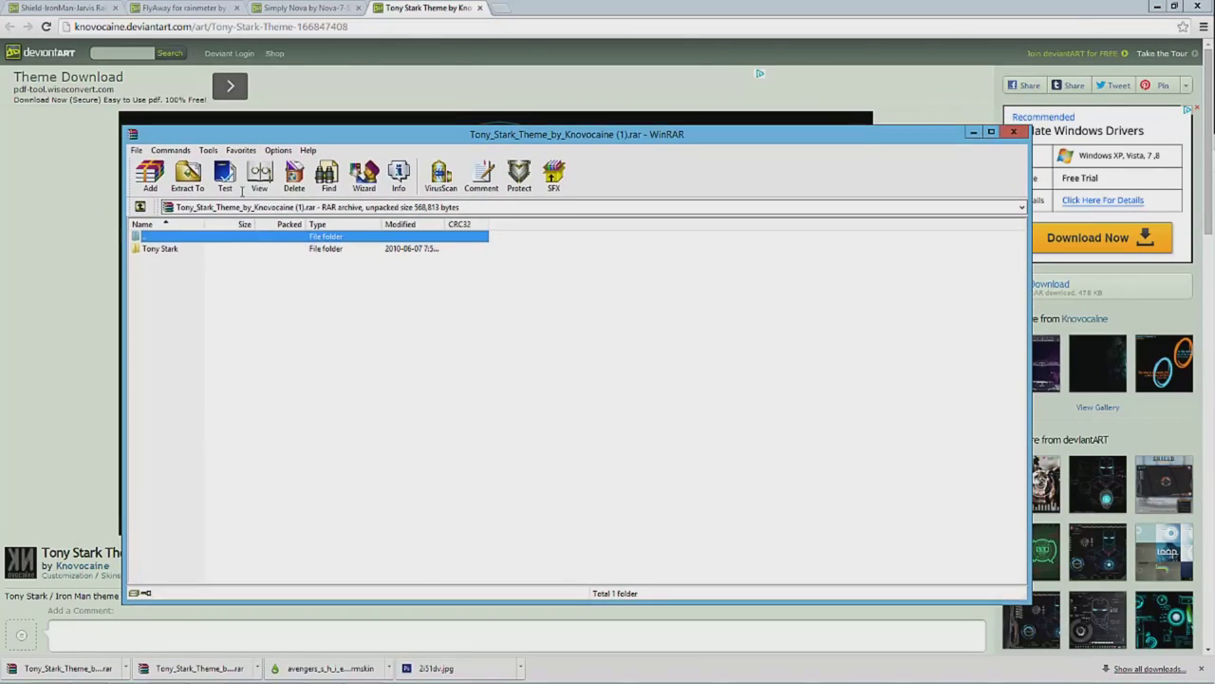
pyautogui.doubleClick(168, 249)
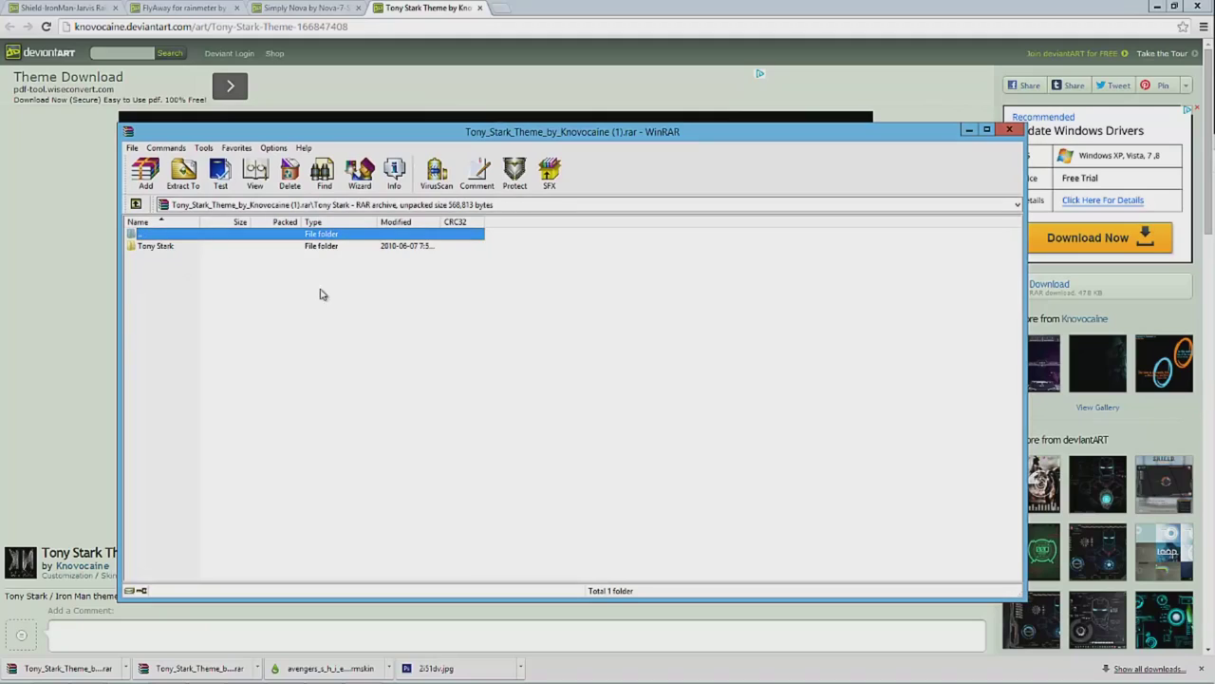
pyautogui.doubleClick(154, 245)
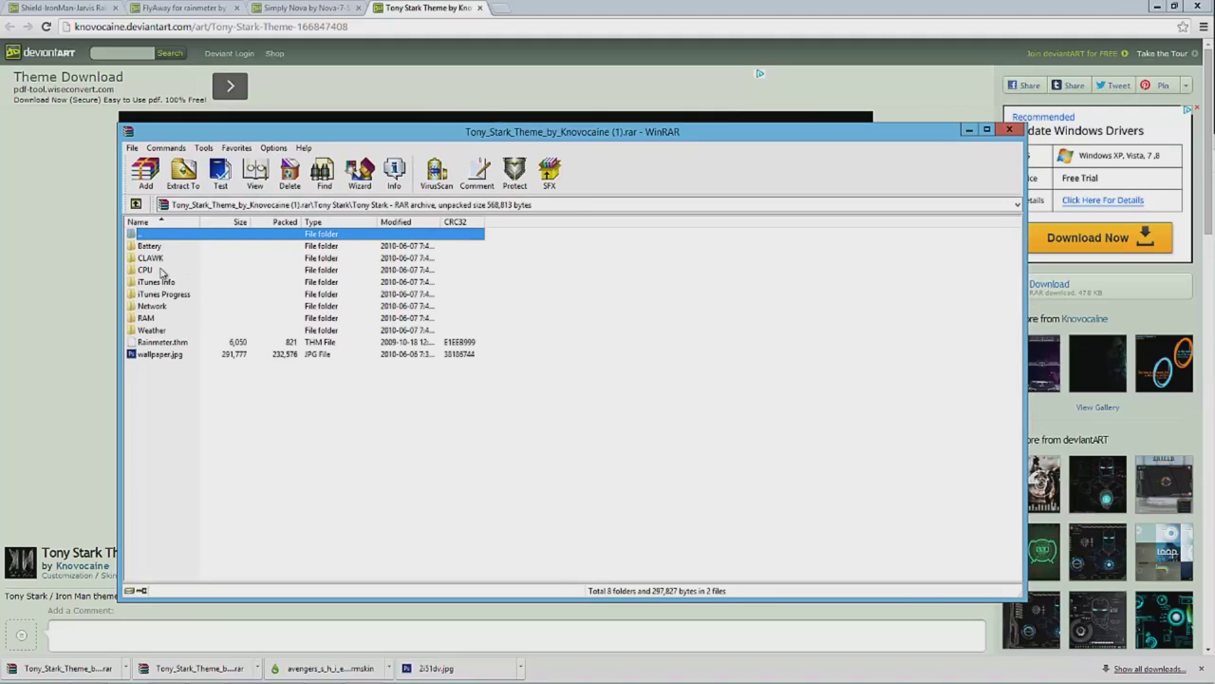
pyautogui.doubleClick(158, 235)
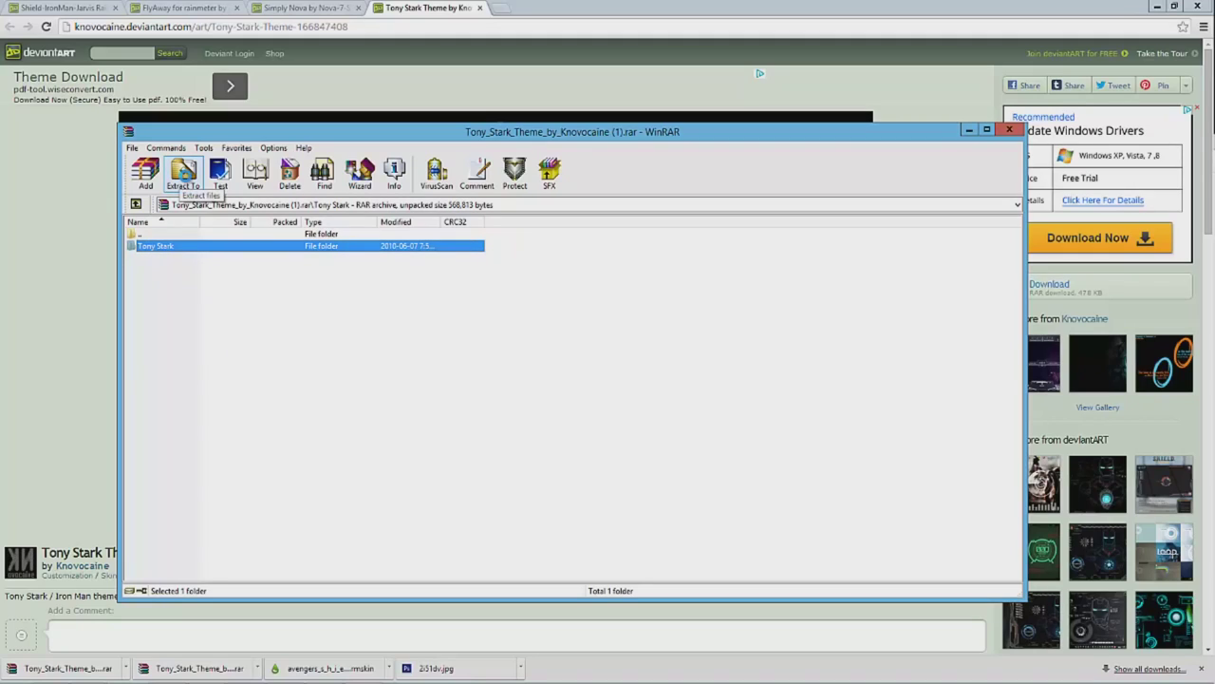
# Extract the inner Tony Stark folder into Documents\Rainmeter\Skins, close the archive and return to the desktop.
pyautogui.click(183, 176)
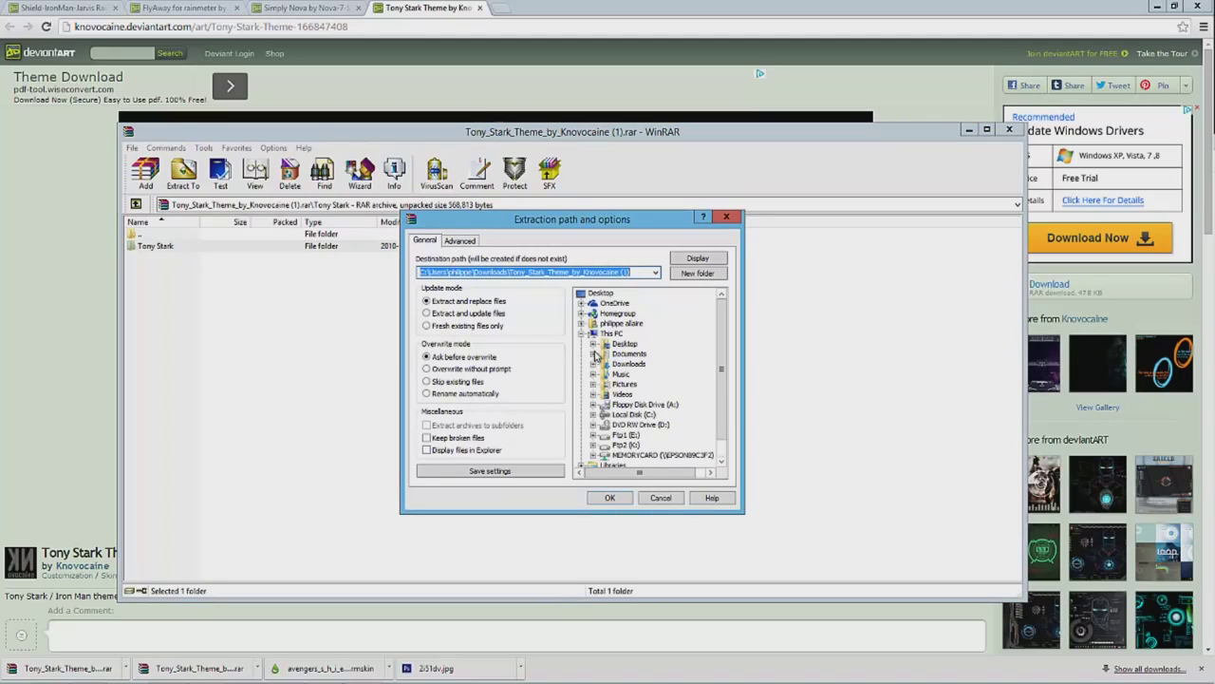
pyautogui.click(593, 354)
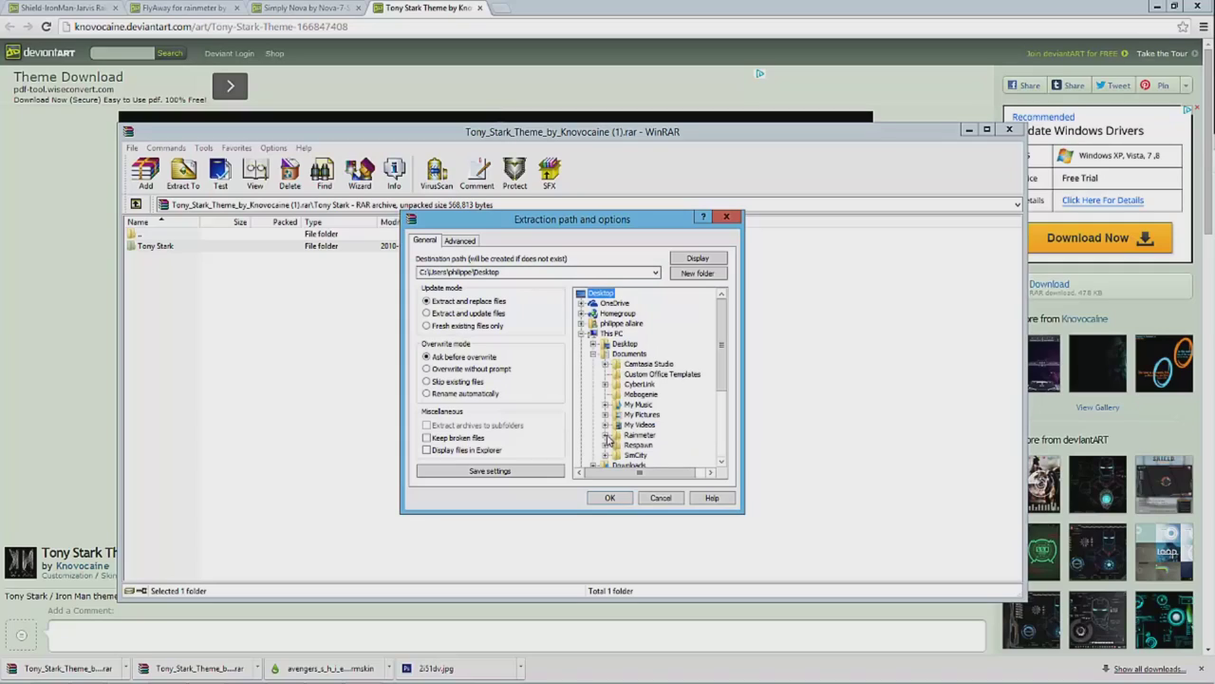
pyautogui.click(605, 435)
pyautogui.scroll(-1, 621, 414)
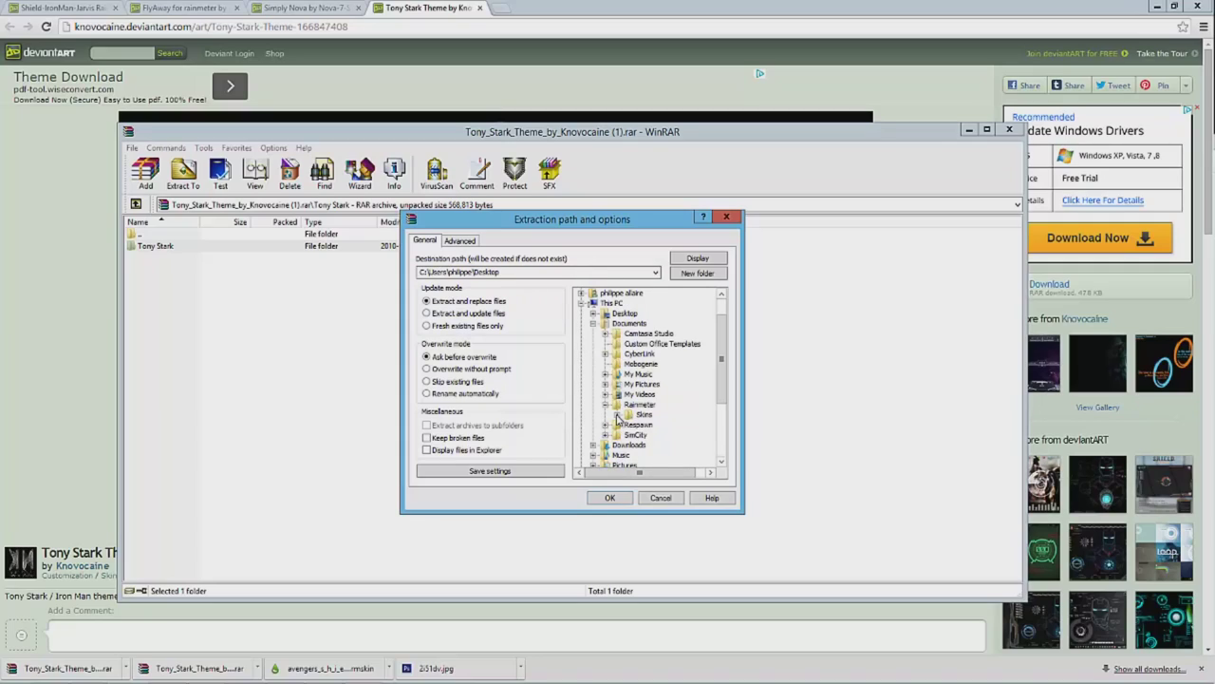
pyautogui.click(616, 416)
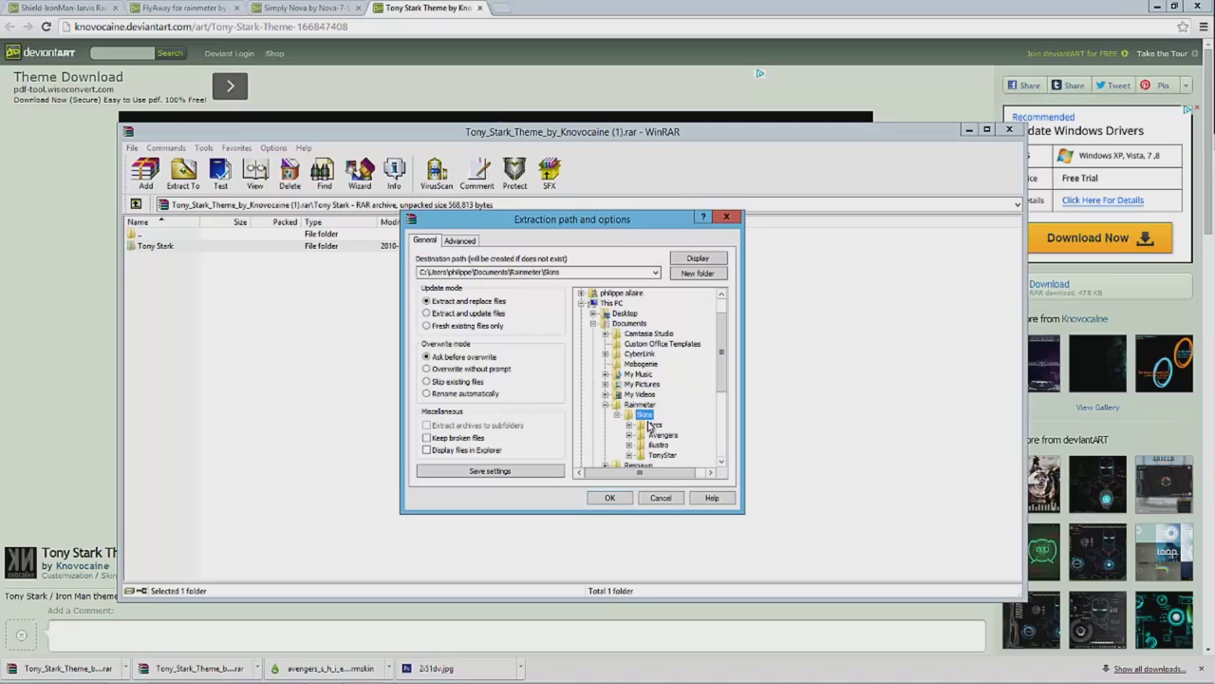
pyautogui.click(610, 497)
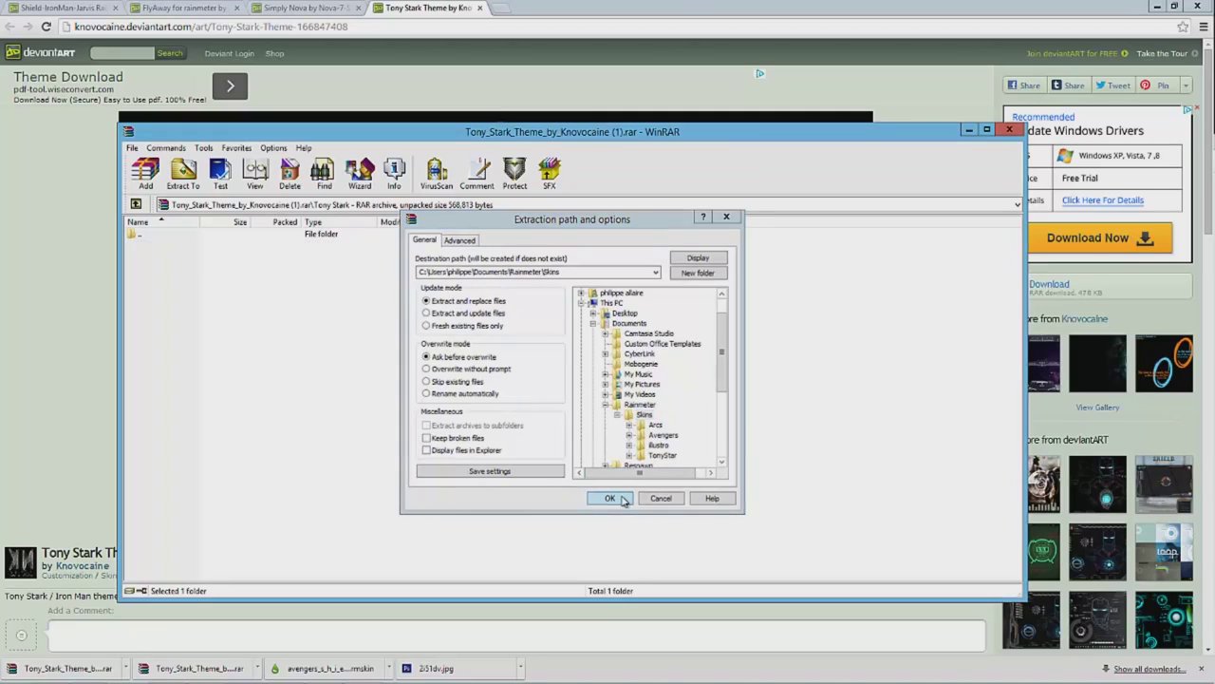
pyautogui.click(1010, 129)
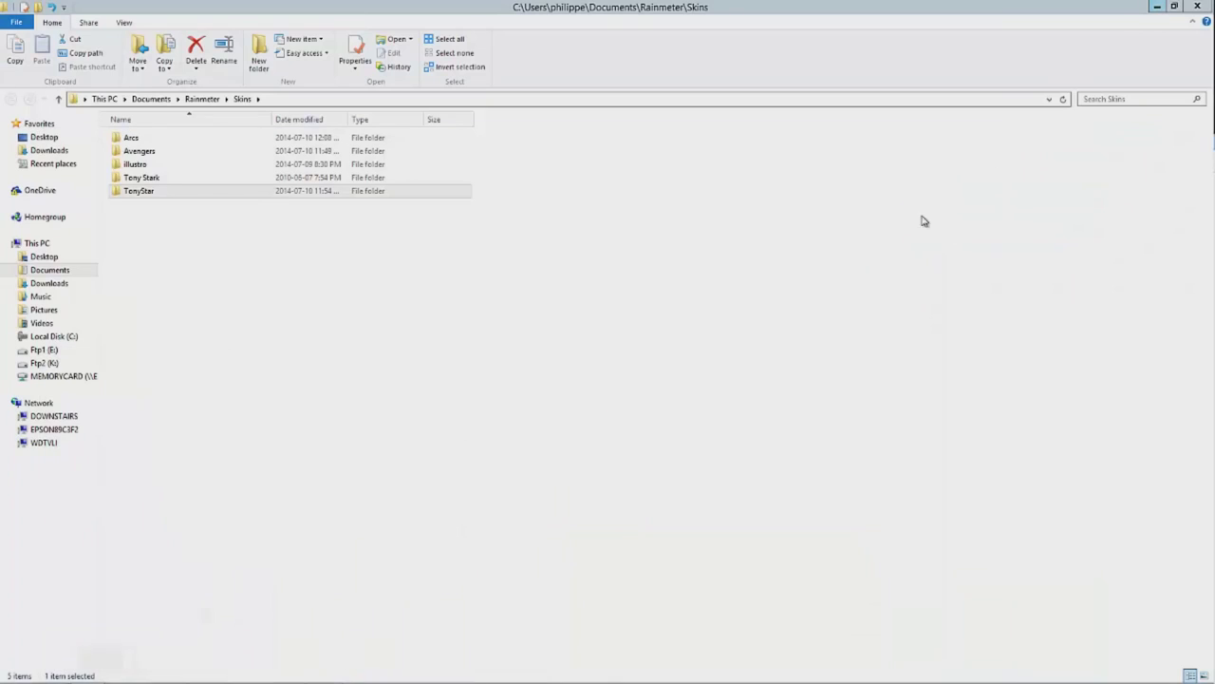
pyautogui.click(1158, 7)
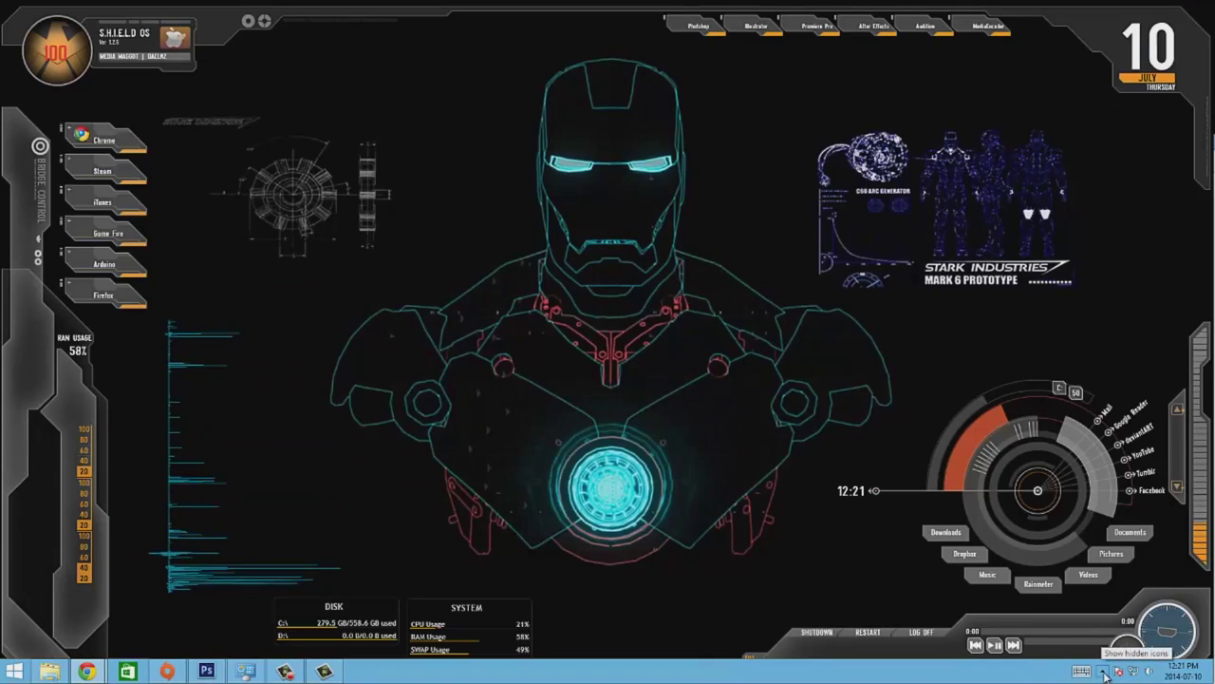
# Bring up the Manage Rainmeter window from the system tray and refresh all skins so the list includes the Tony Stark folder.
pyautogui.click(1103, 671)
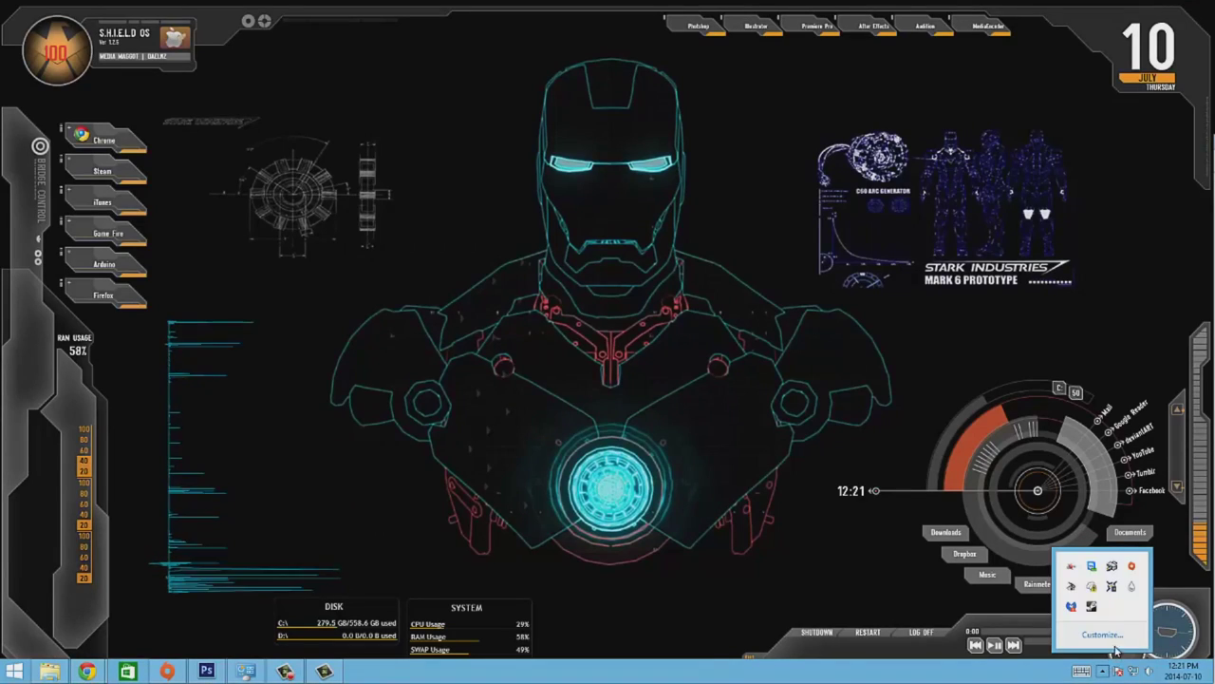
pyautogui.doubleClick(1133, 590)
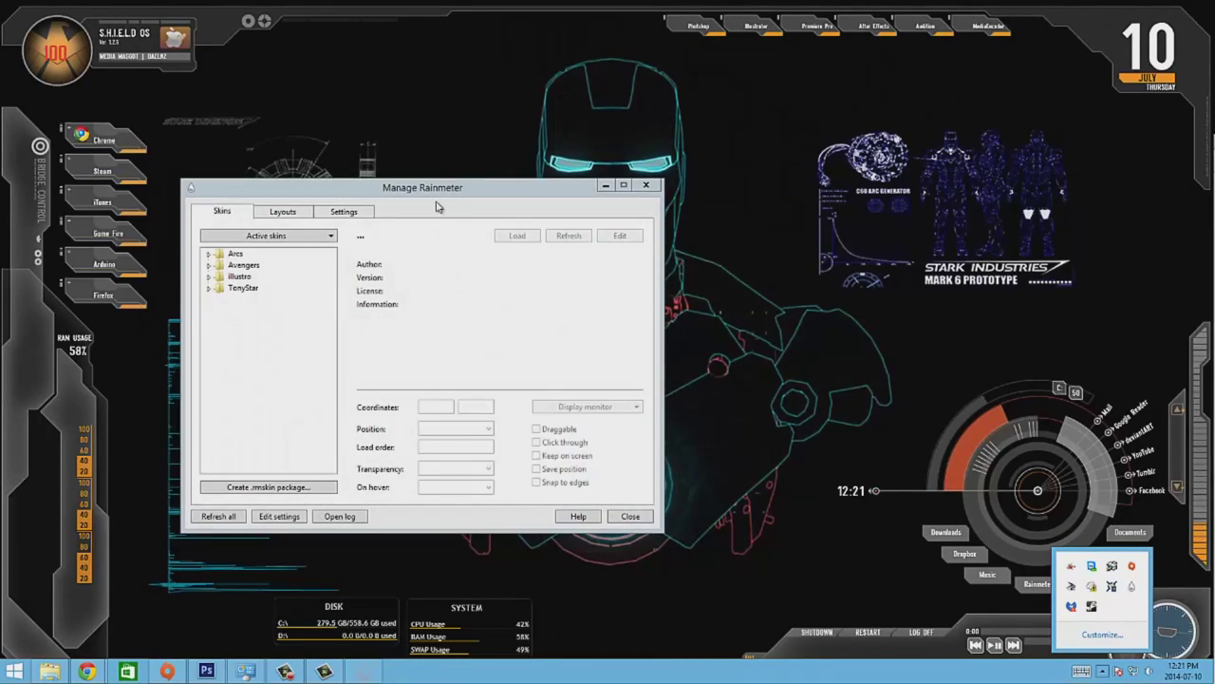
pyautogui.click(463, 193)
pyautogui.moveTo(462, 193); pyautogui.dragTo(852, 198)
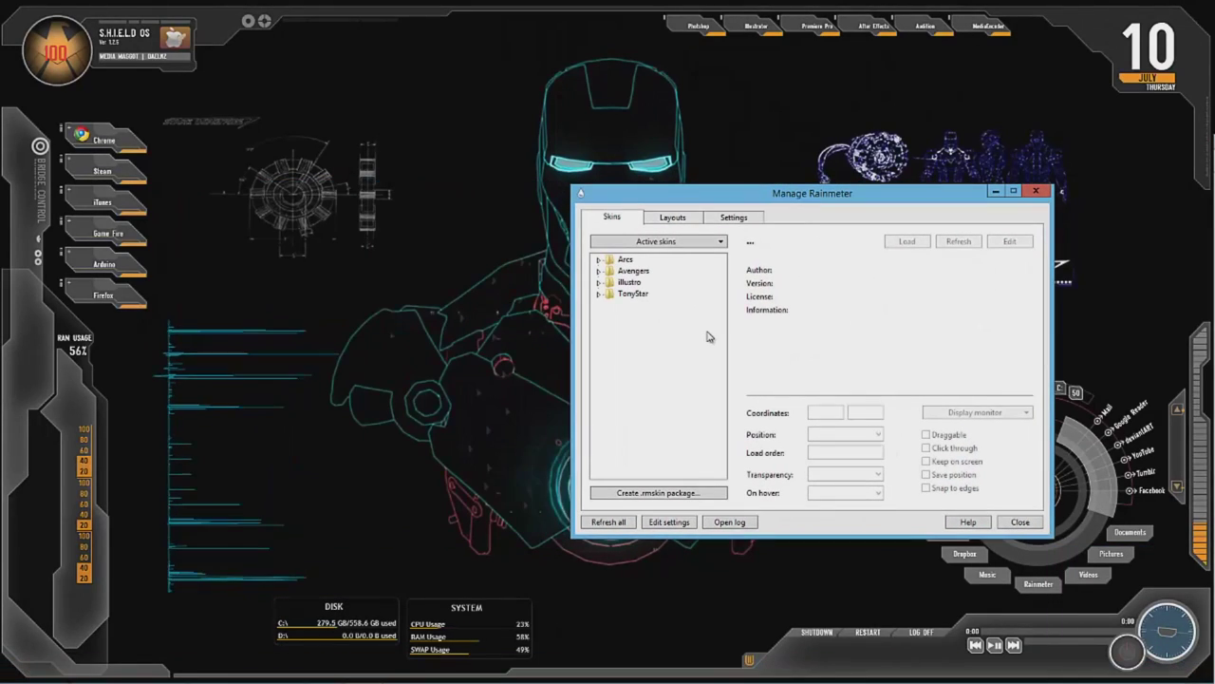
pyautogui.click(635, 295)
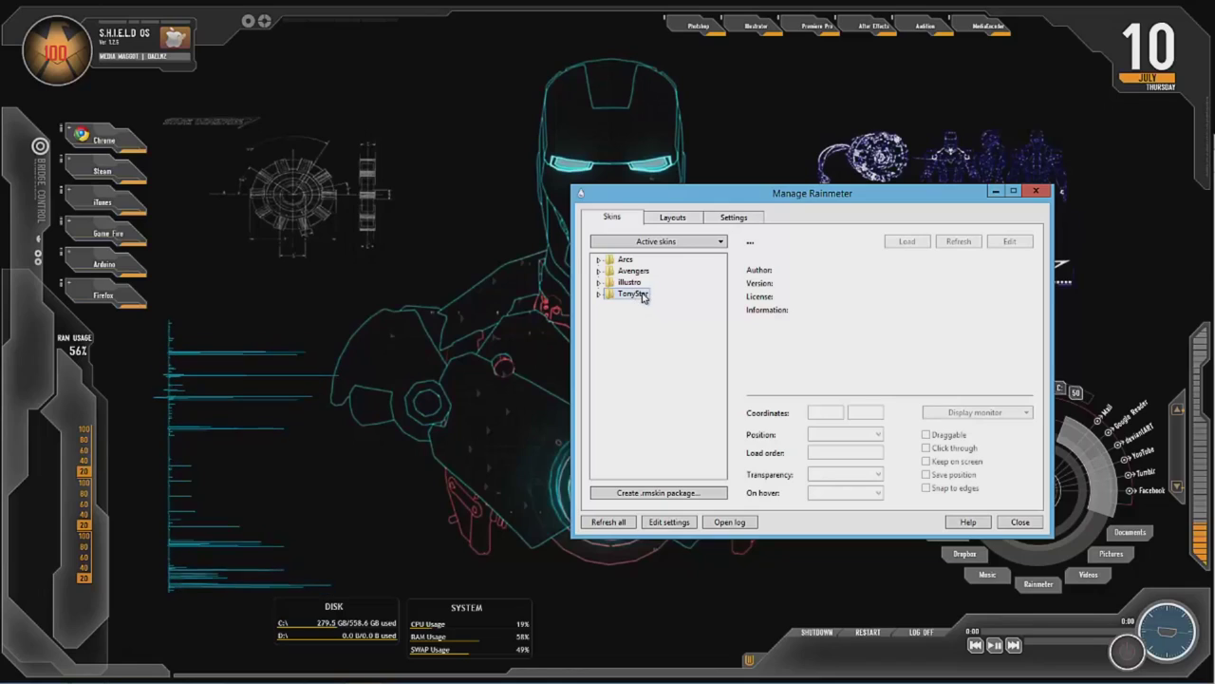
pyautogui.click(619, 522)
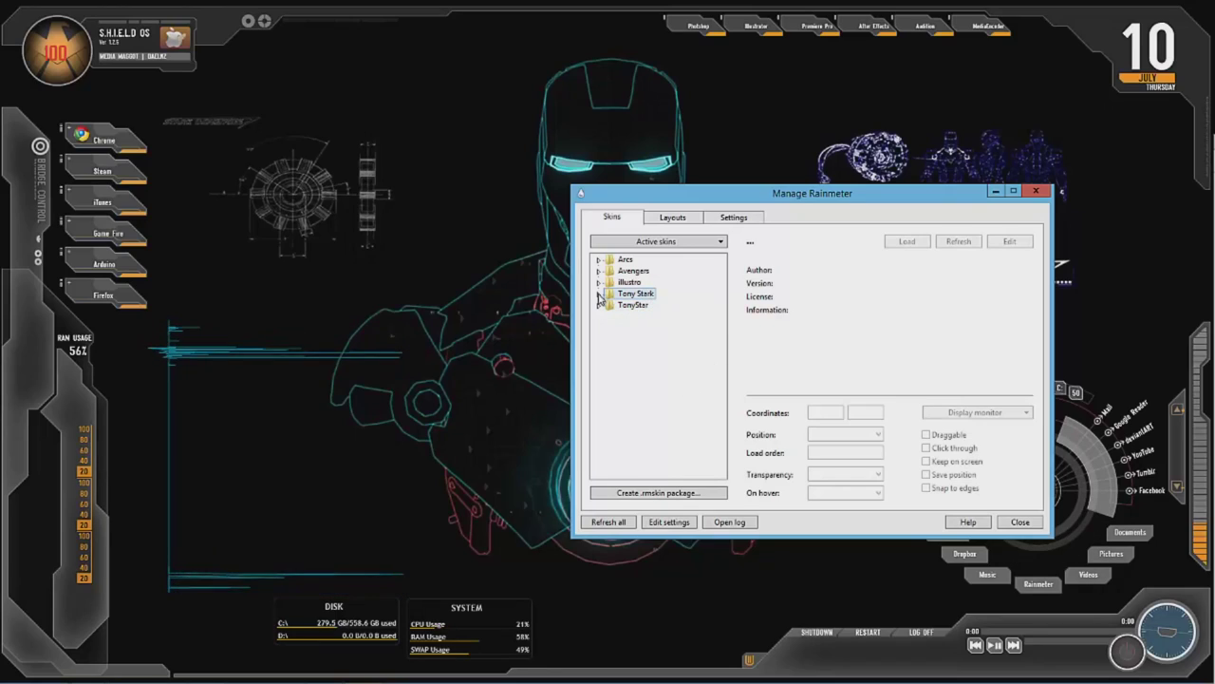
# Expand the Tony Stark skin's Battery and CLAWK folders and load Ring.ini from CLAWK\Ring.
pyautogui.doubleClick(634, 294)
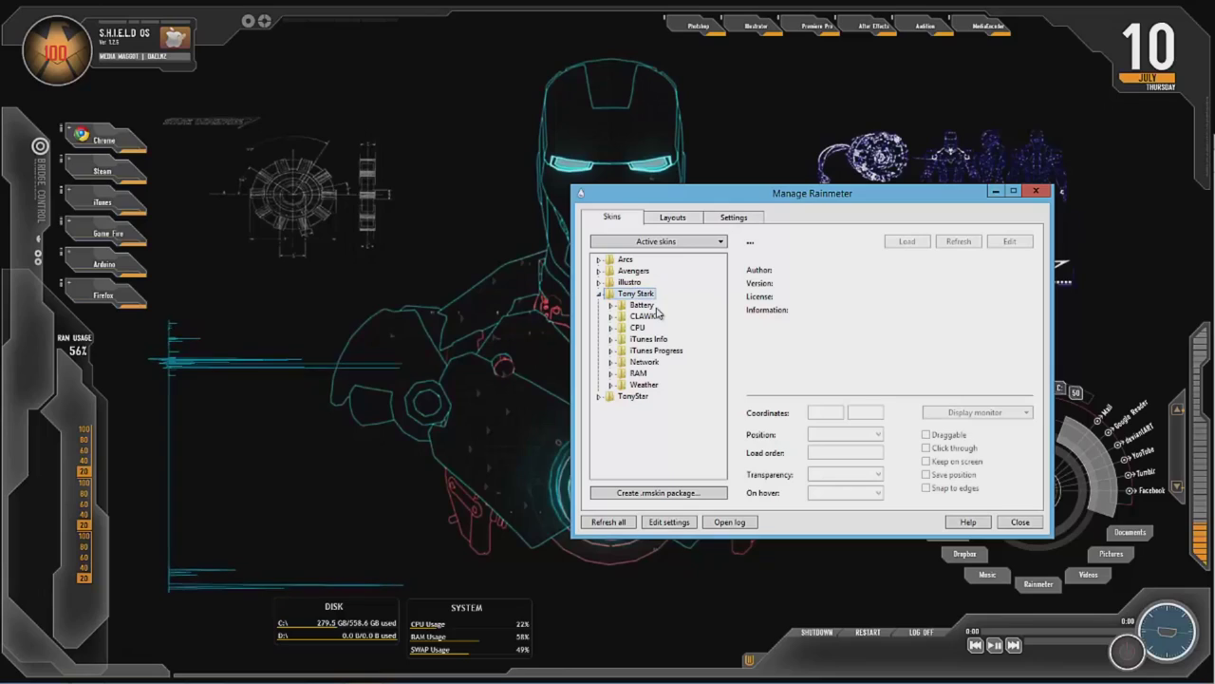
pyautogui.click(612, 306)
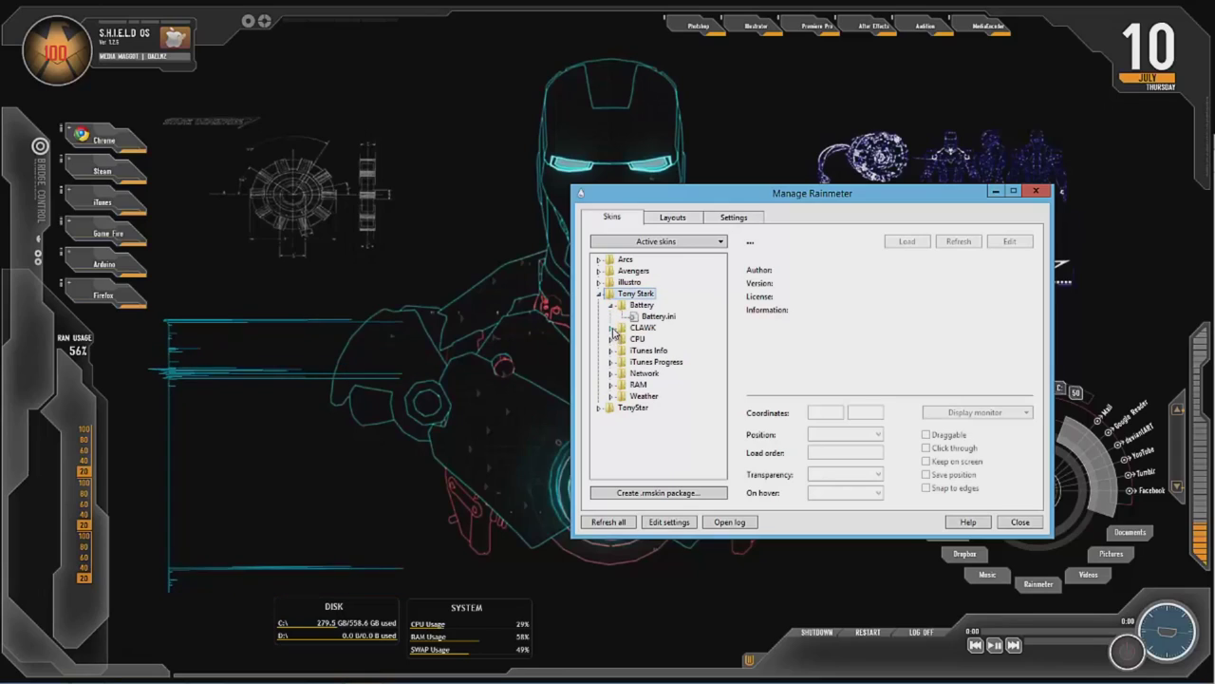
pyautogui.click(611, 328)
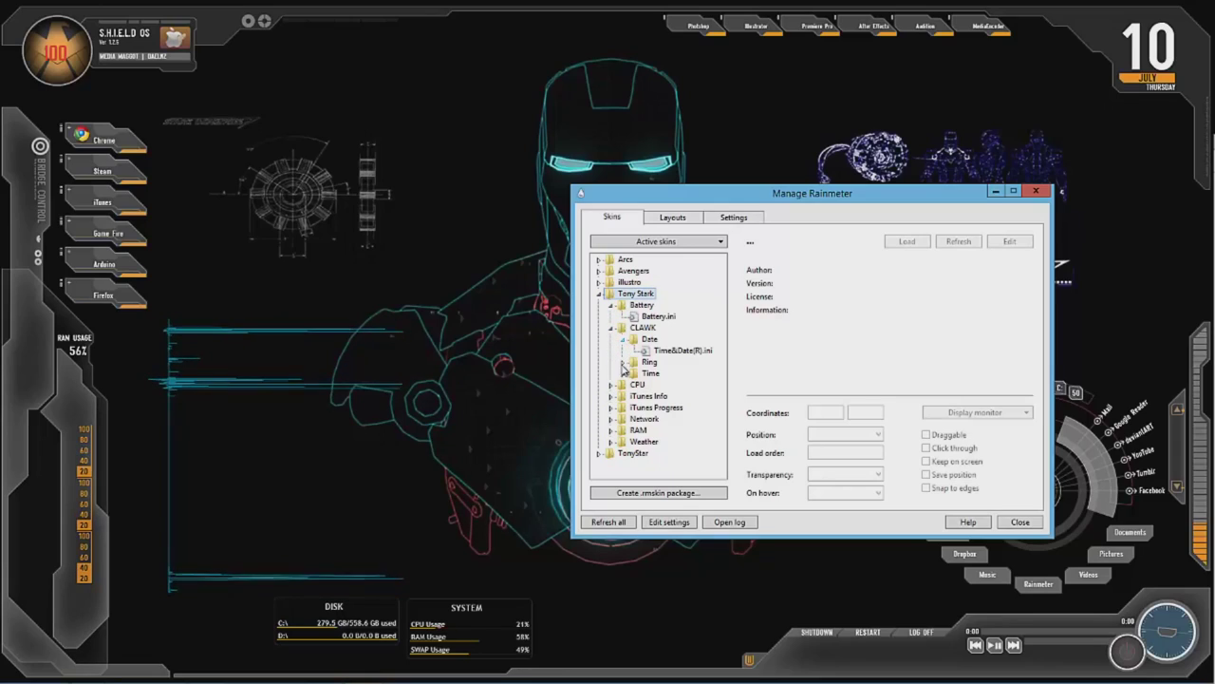
pyautogui.click(623, 362)
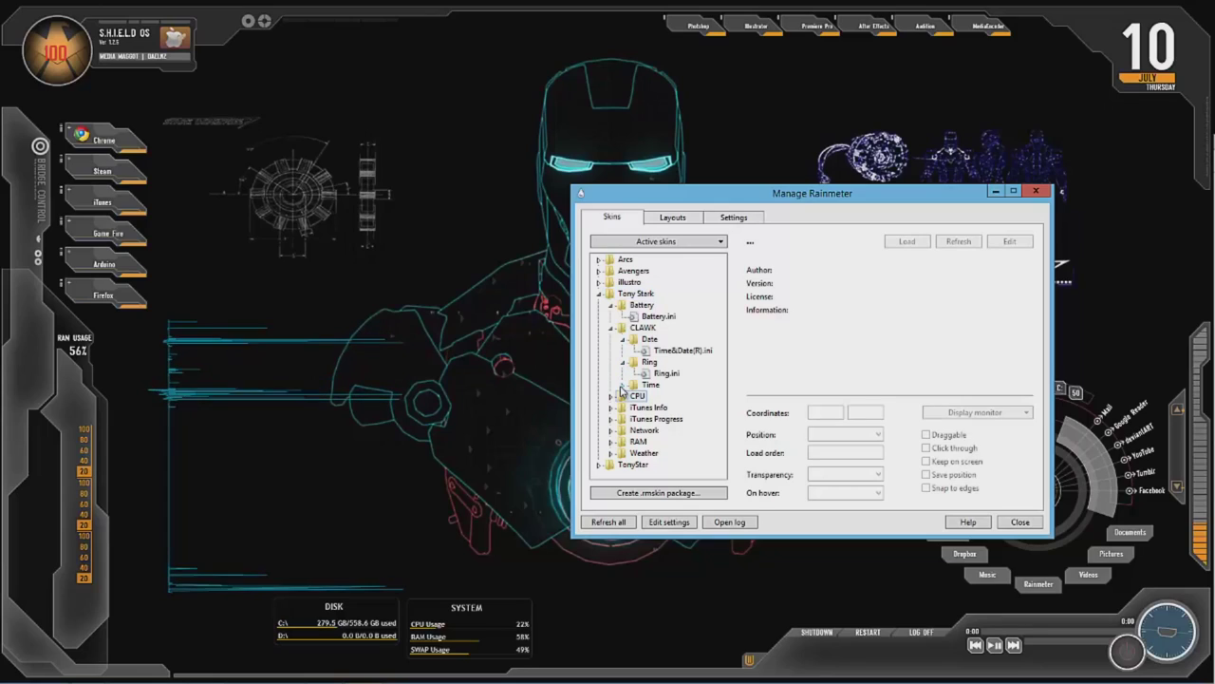
pyautogui.doubleClick(650, 384)
pyautogui.click(664, 373)
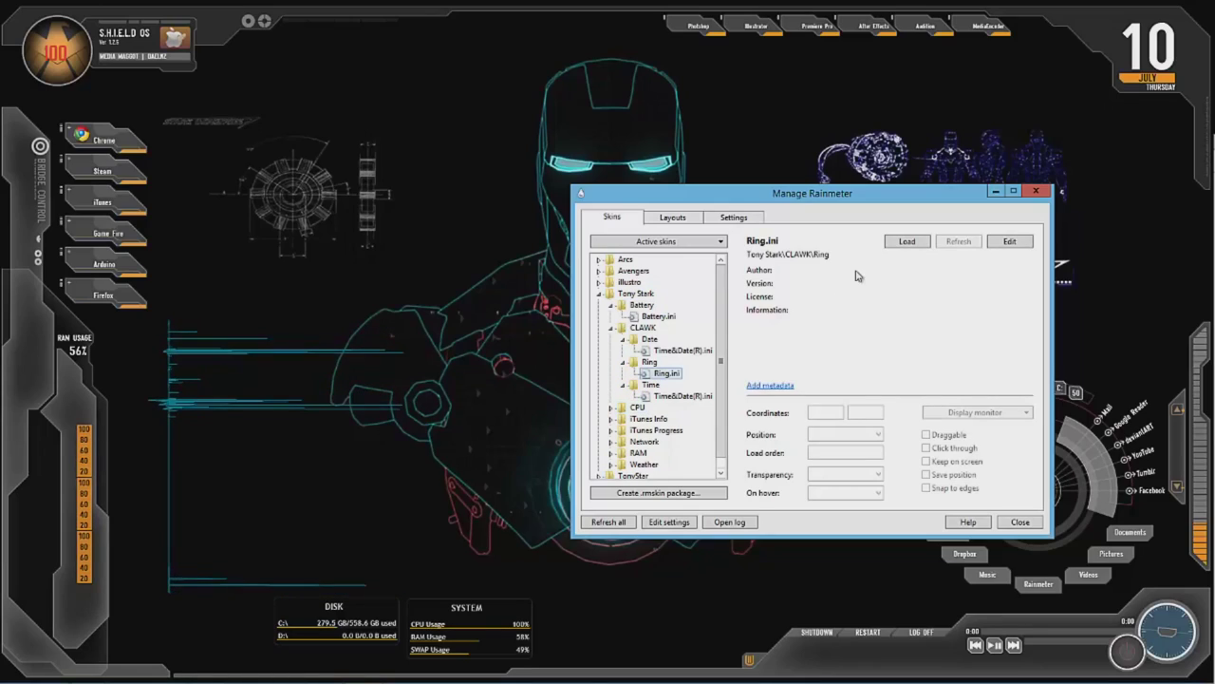
pyautogui.click(905, 242)
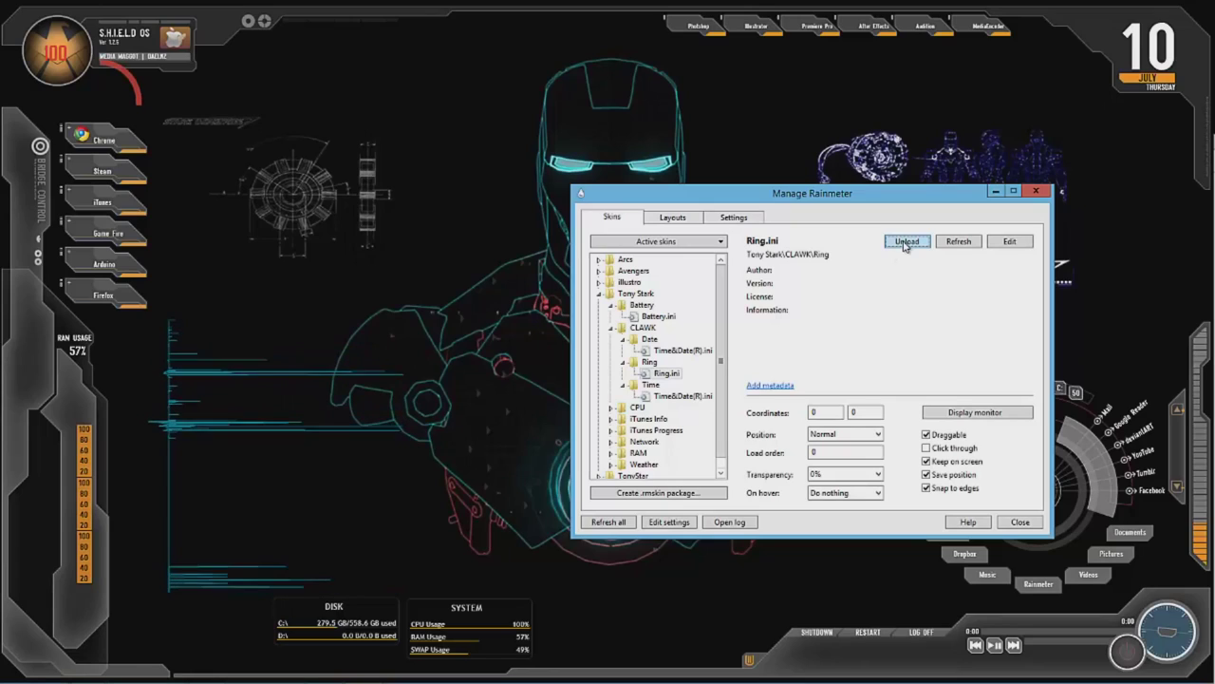
# Move the manager window aside and place the red ring around the wallpaper's arc reactor, at about 811, 609.
pyautogui.moveTo(785, 188); pyautogui.dragTo(908, 150)
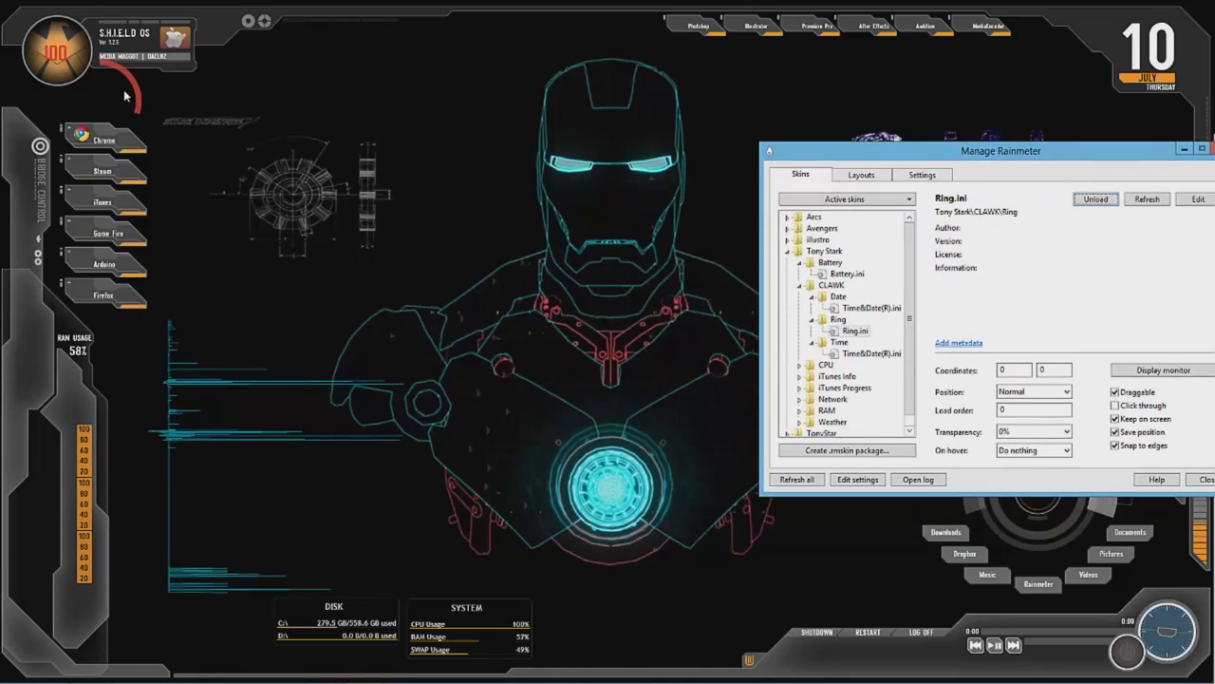
pyautogui.click(200, 140)
pyautogui.moveTo(139, 102); pyautogui.dragTo(654, 486)
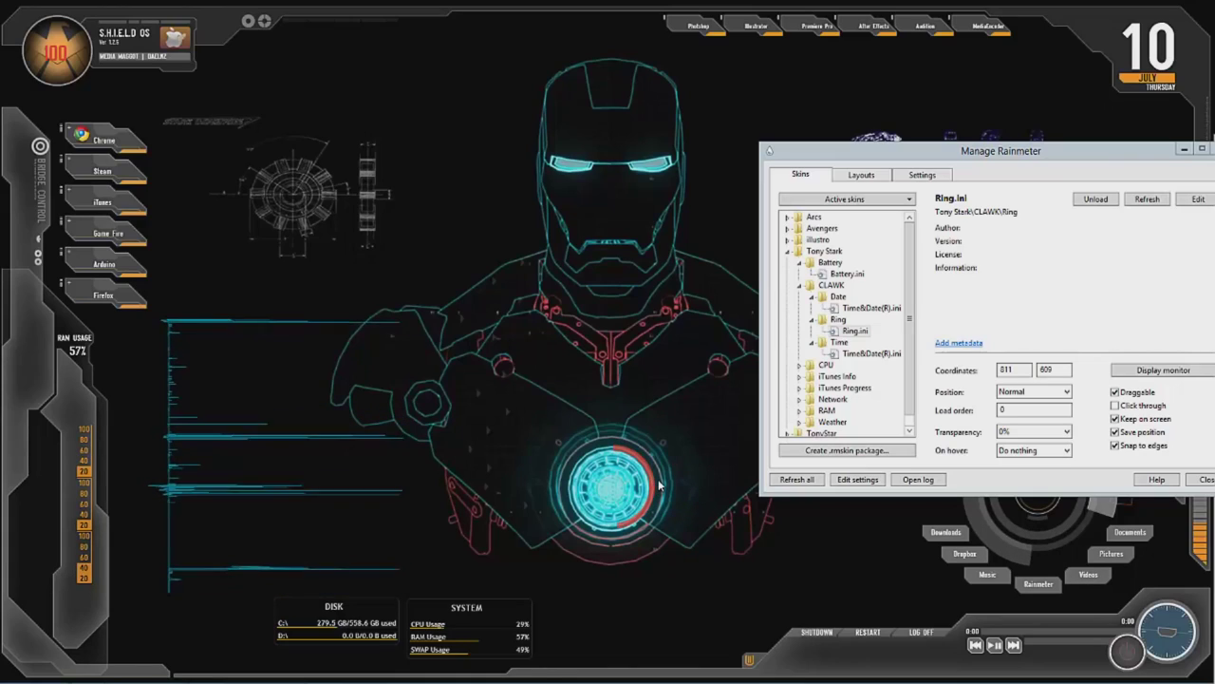
pyautogui.moveTo(654, 487); pyautogui.dragTo(651, 490)
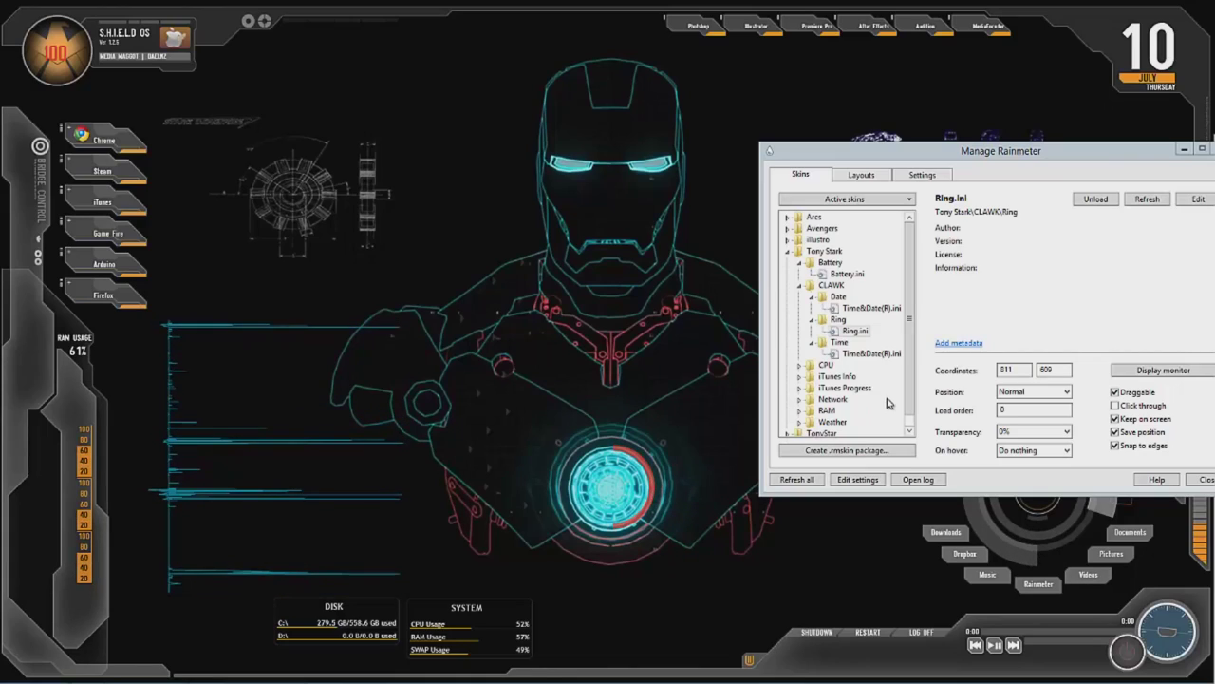
# Try out the Time&Date(R).ini skins from CLAWK\Time and CLAWK\Date, loading and unloading each one.
pyautogui.click(857, 354)
pyautogui.click(1095, 201)
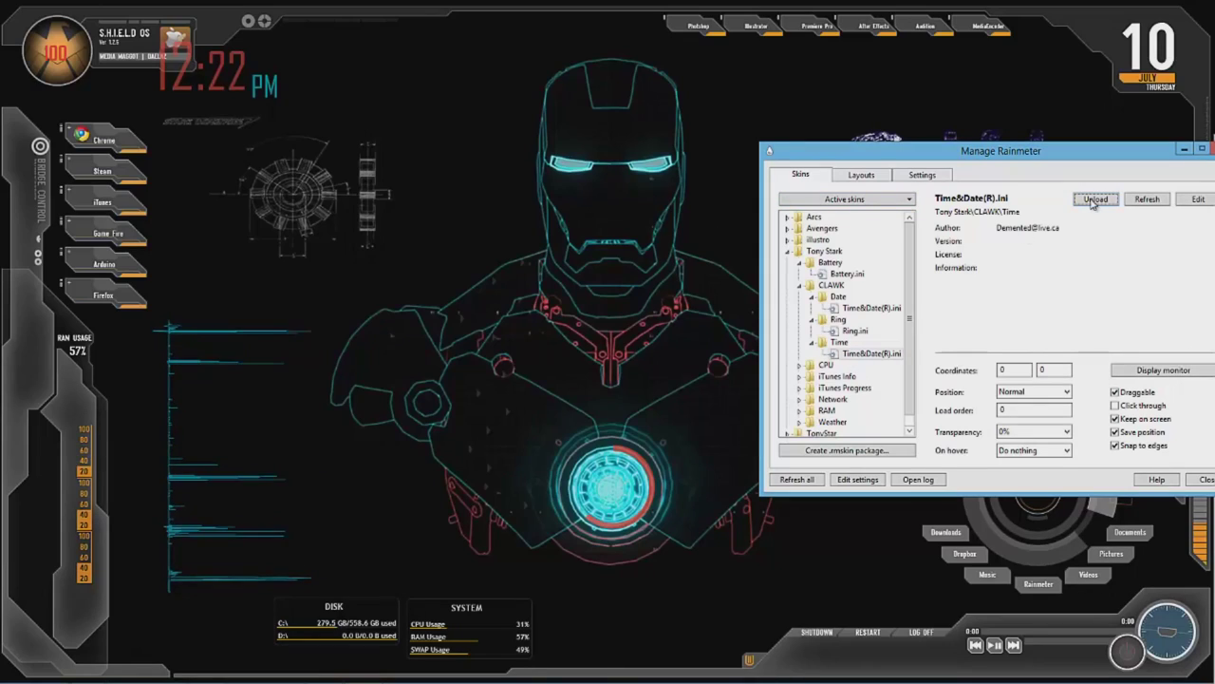
pyautogui.click(1095, 200)
pyautogui.click(1096, 199)
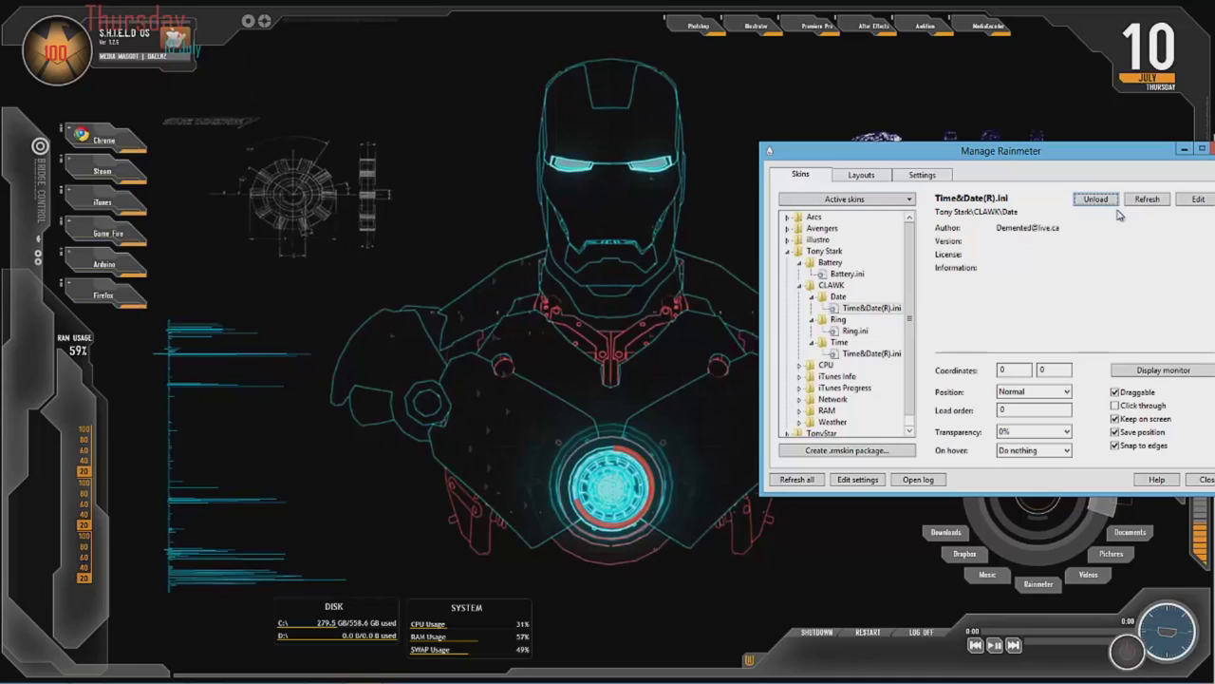
pyautogui.click(1101, 199)
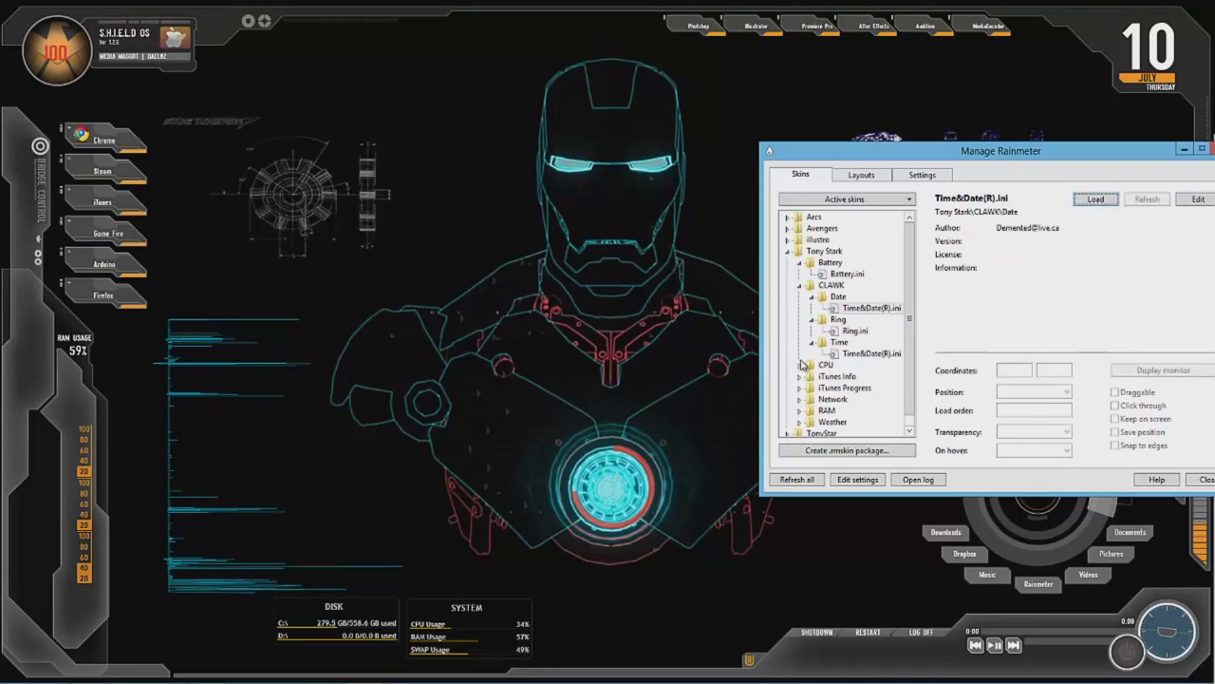
# Try out CPU.ini from the Tony Stark CPU folder by loading it and unloading it again.
pyautogui.click(801, 364)
pyautogui.click(843, 376)
pyautogui.click(1096, 199)
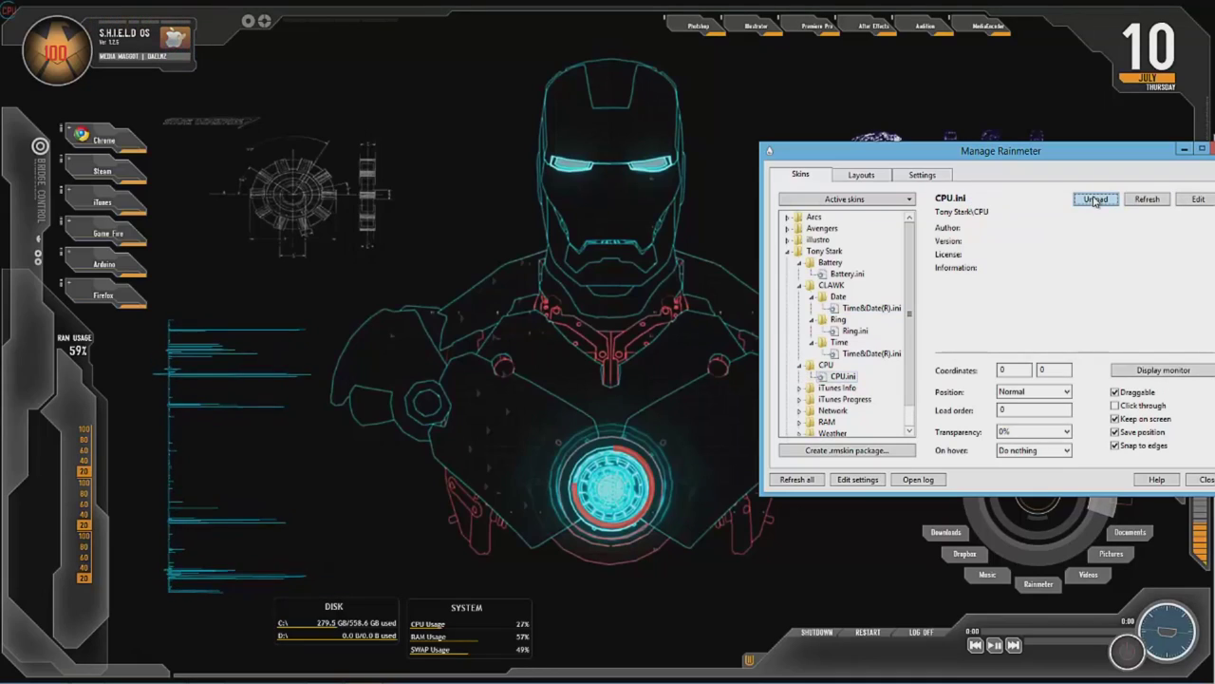
pyautogui.click(1097, 199)
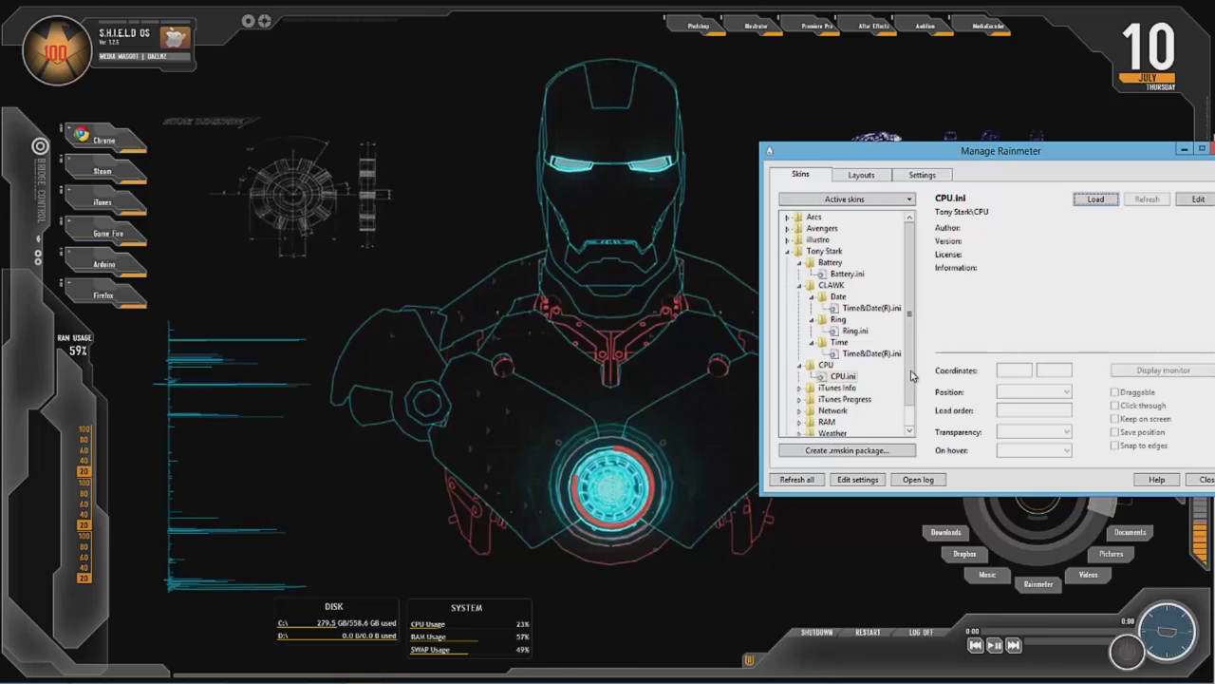
# Expand the Tony Stark iTunes Info and iTunes Progress folders and view the details of iTunes.ini and iTunesMonitor.ini.
pyautogui.scroll(-1, 911, 376)
pyautogui.click(803, 368)
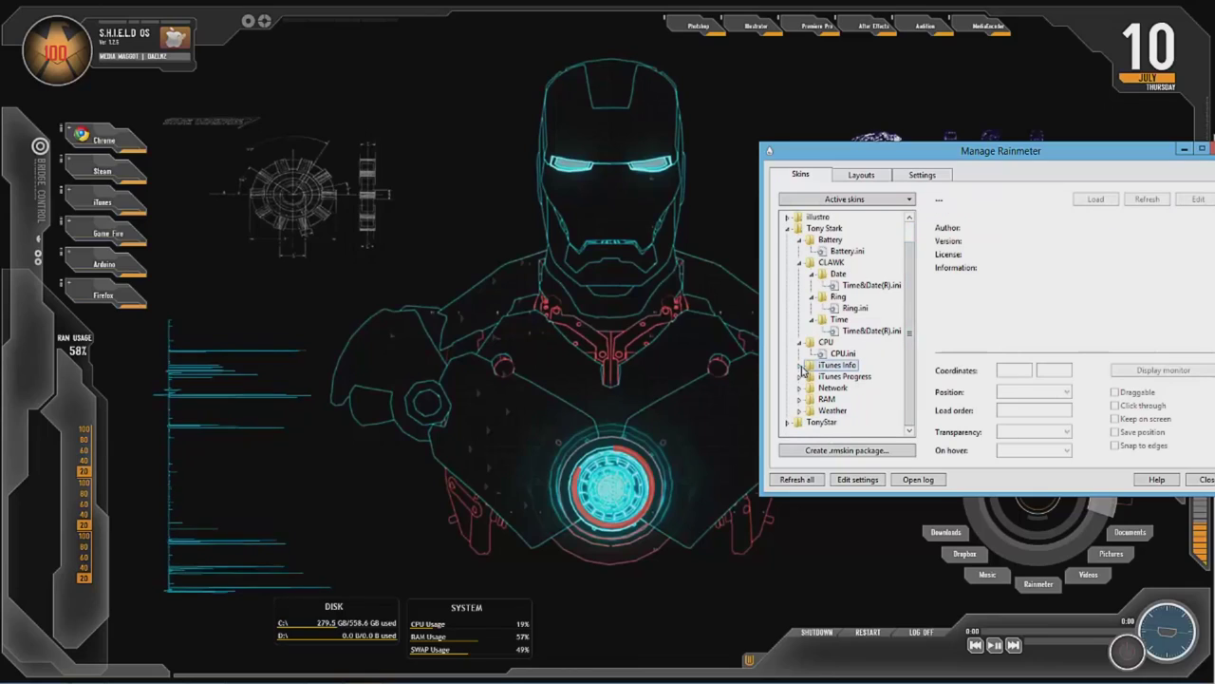
pyautogui.click(801, 365)
pyautogui.click(801, 387)
pyautogui.scroll(-1, 854, 380)
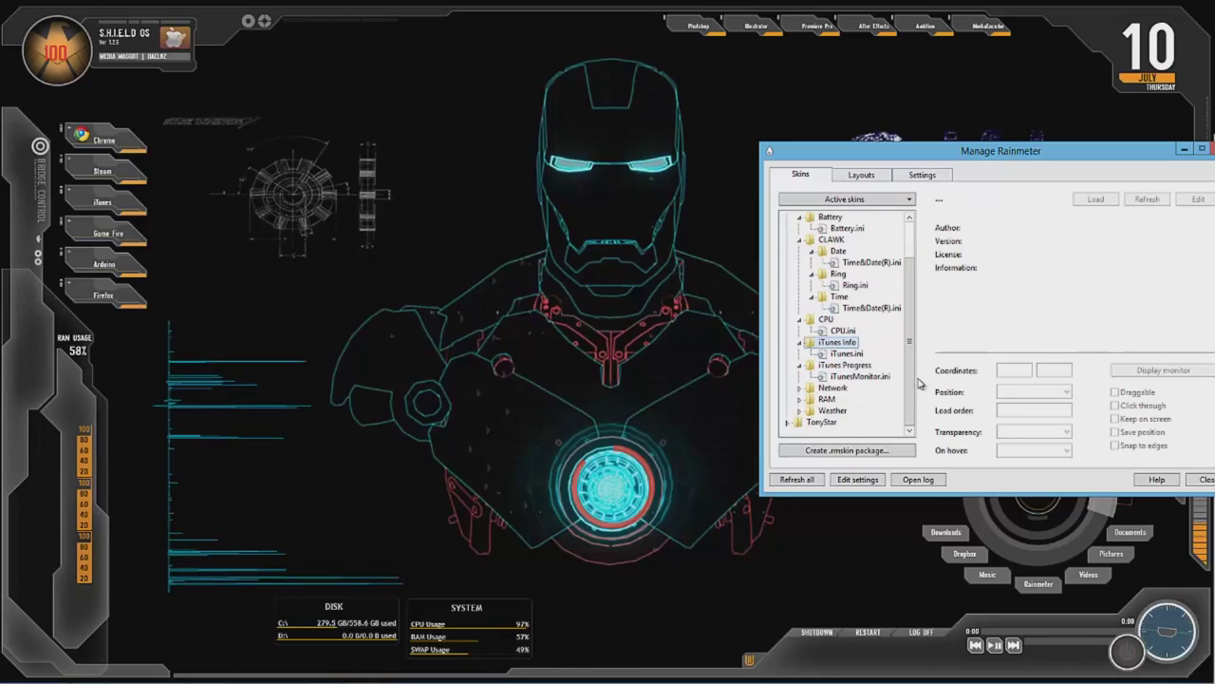
pyautogui.click(847, 353)
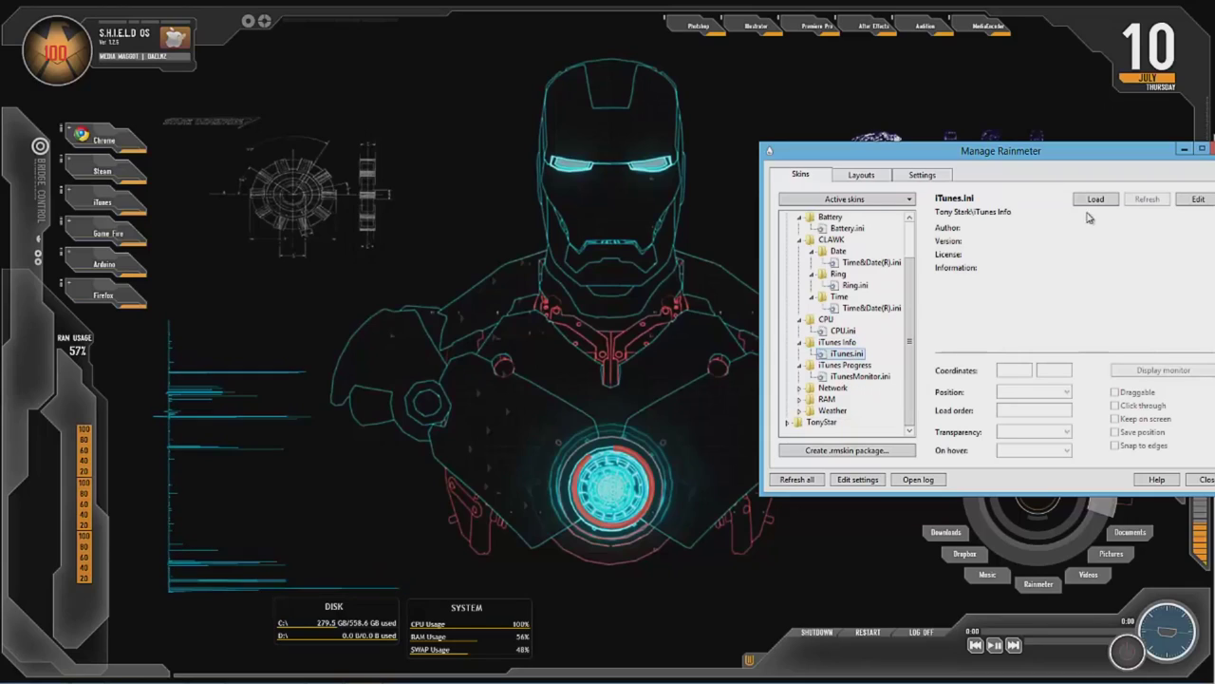
pyautogui.click(859, 376)
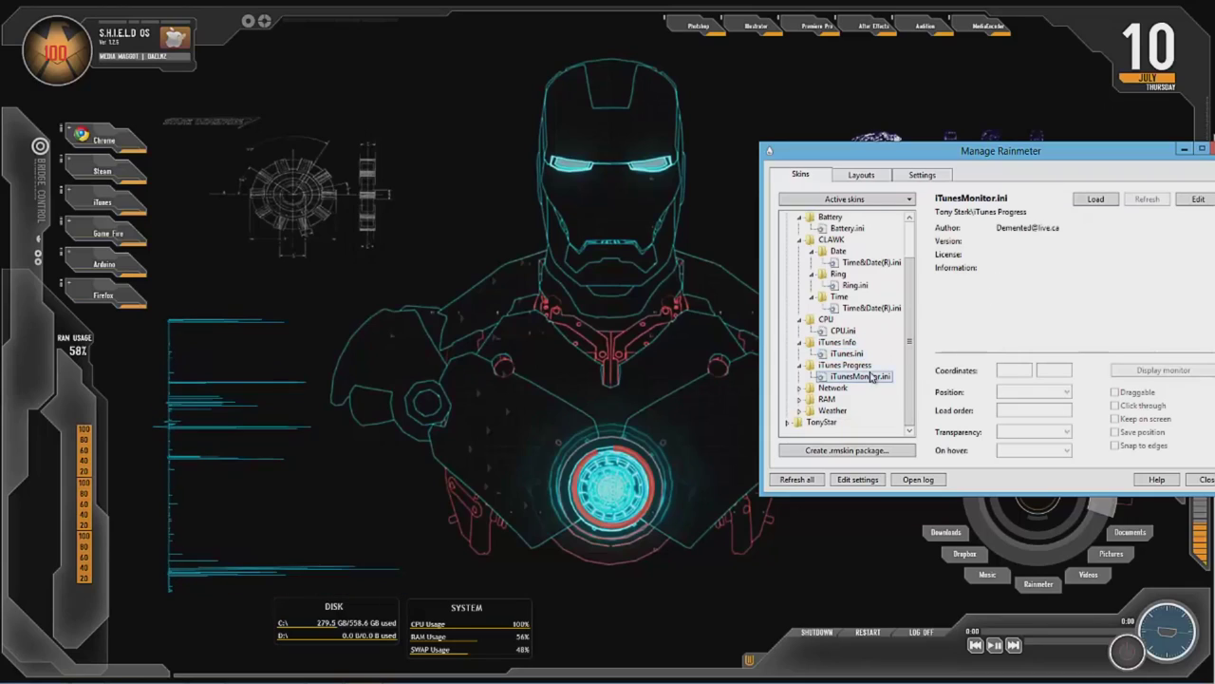
# Try out Network.zOOm.ini from the Tony Stark Network folder by loading it and unloading it again.
pyautogui.click(800, 387)
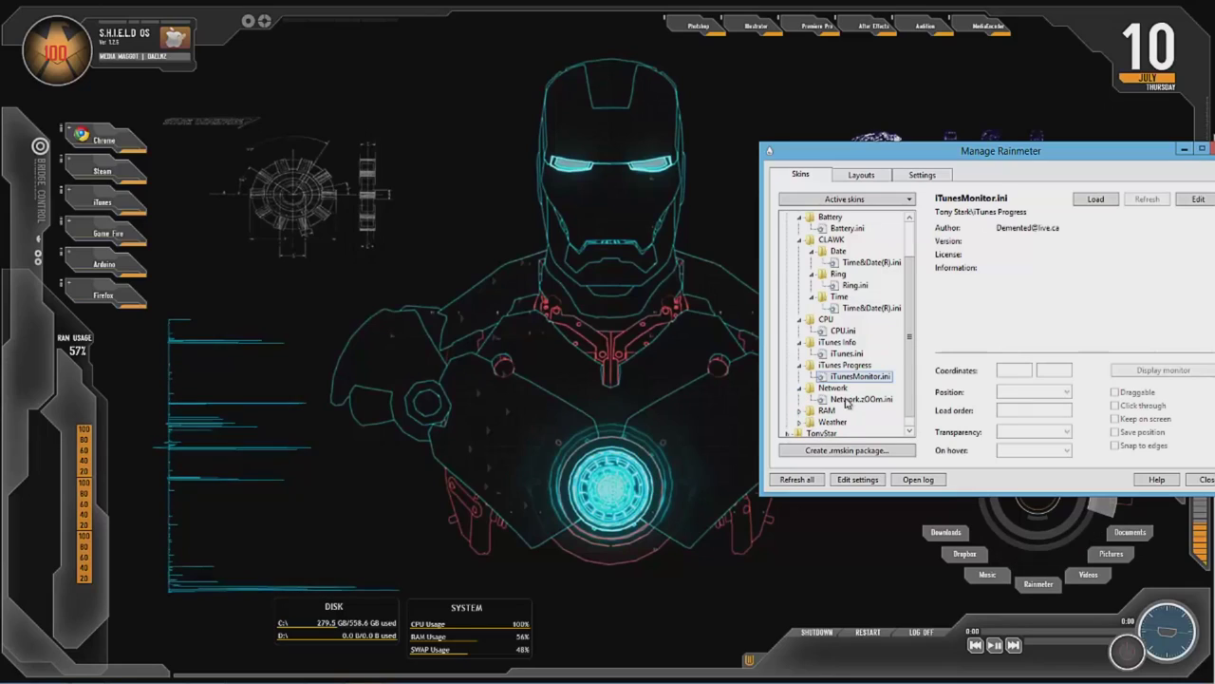
pyautogui.click(846, 401)
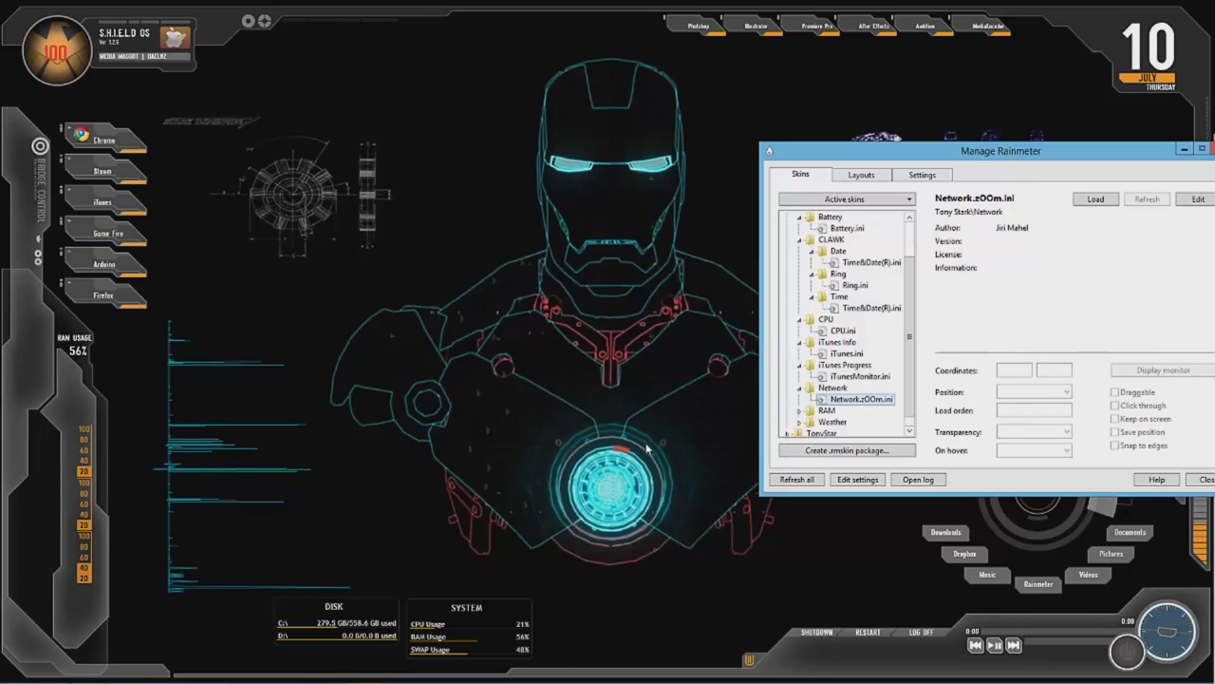
pyautogui.click(1097, 200)
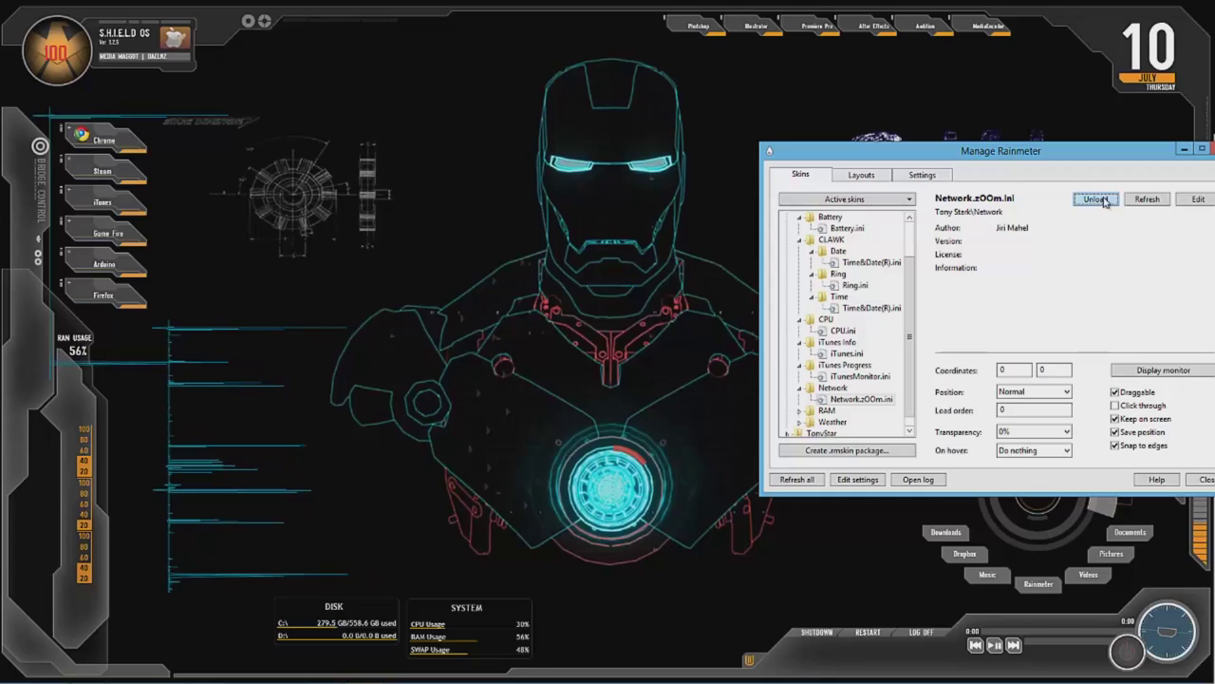
pyautogui.click(1101, 199)
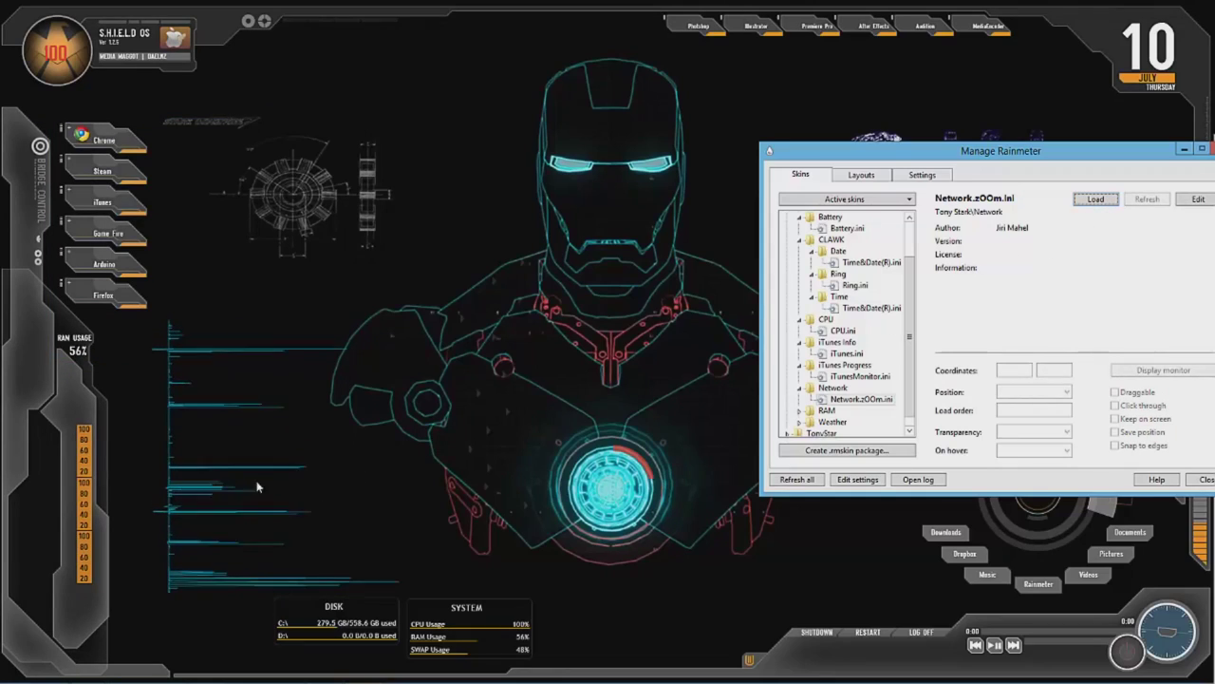
# Try out RAM.ini from the Tony Stark RAM folder by loading it and unloading it again.
pyautogui.scroll(-1, 796, 407)
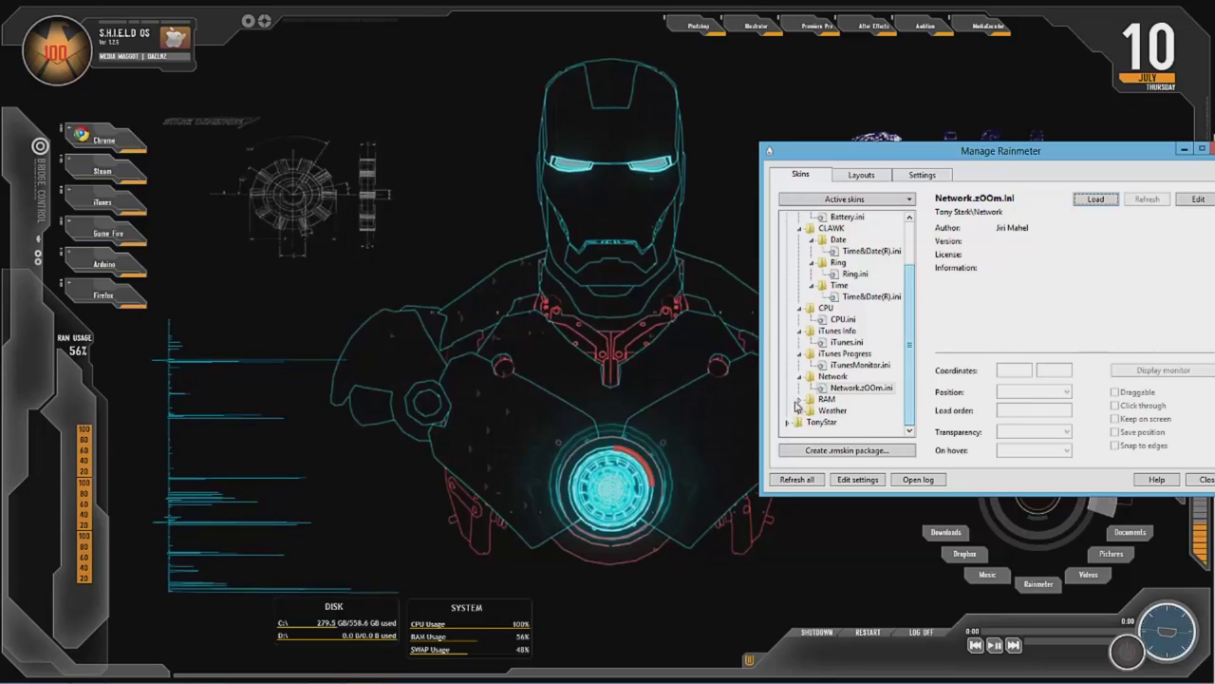
pyautogui.click(799, 400)
pyautogui.click(844, 410)
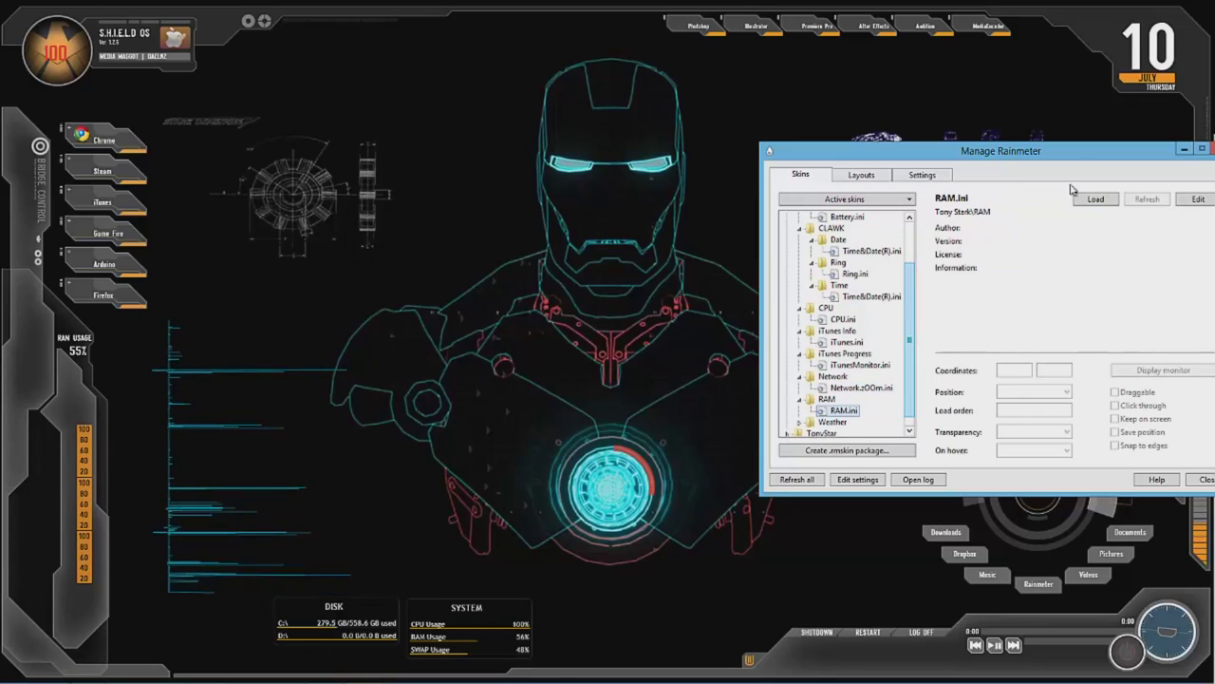
pyautogui.click(1082, 198)
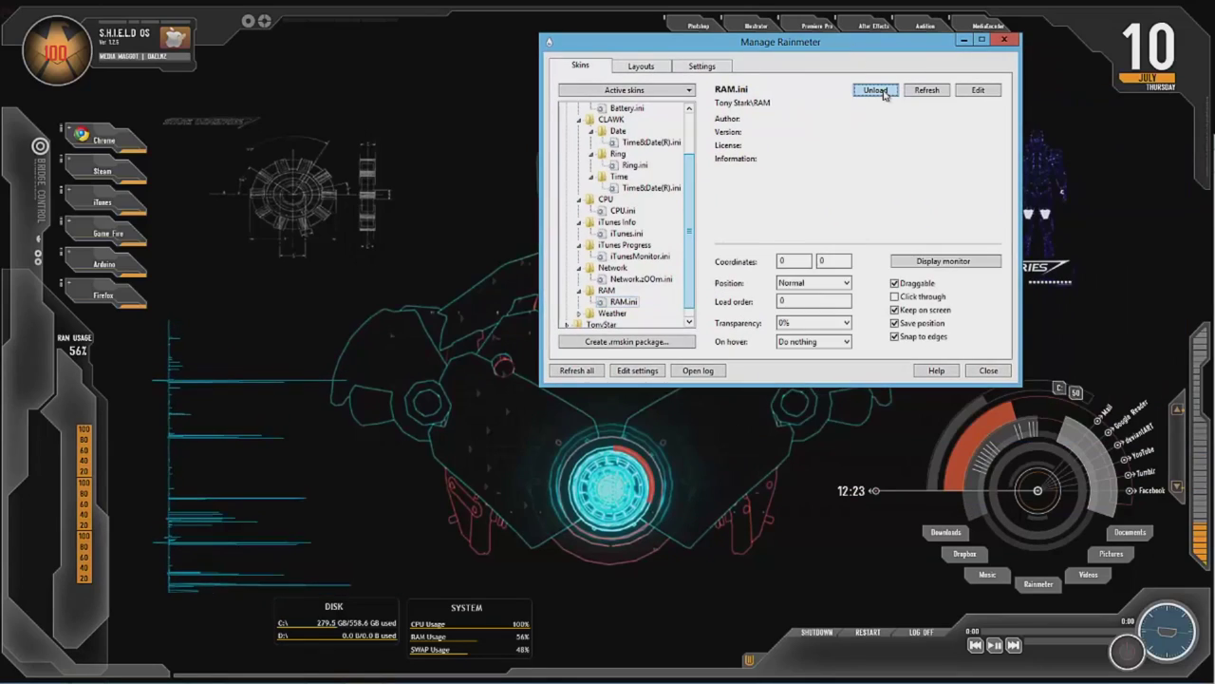
pyautogui.click(878, 91)
# View the details of MoxaWeather.ini in the Tony Stark Weather folder and collapse the Tony Stark skin tree.
pyautogui.scroll(-1, 575, 313)
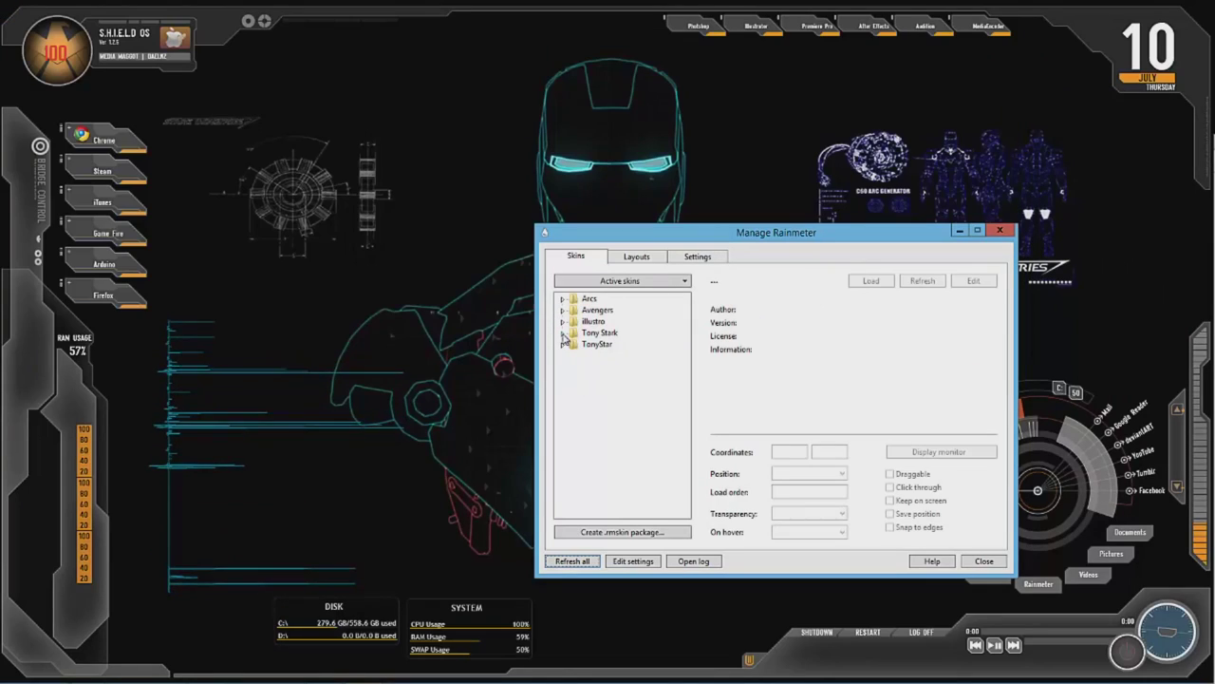
pyautogui.click(563, 334)
pyautogui.click(574, 423)
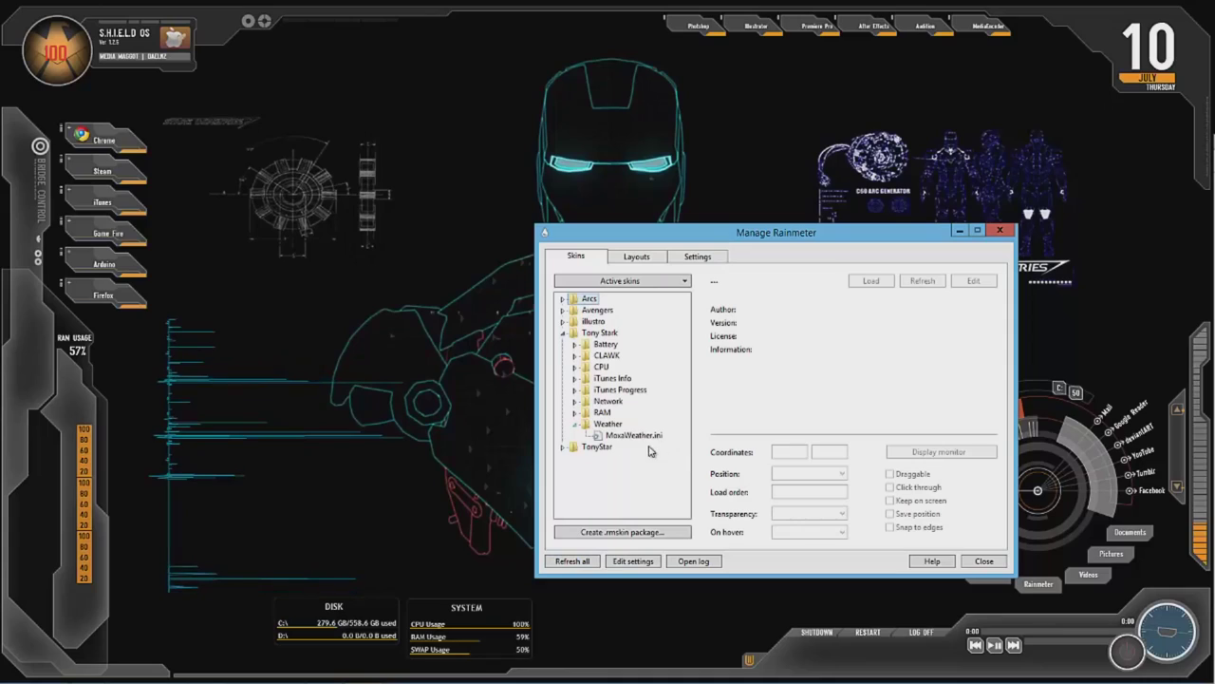
pyautogui.click(634, 435)
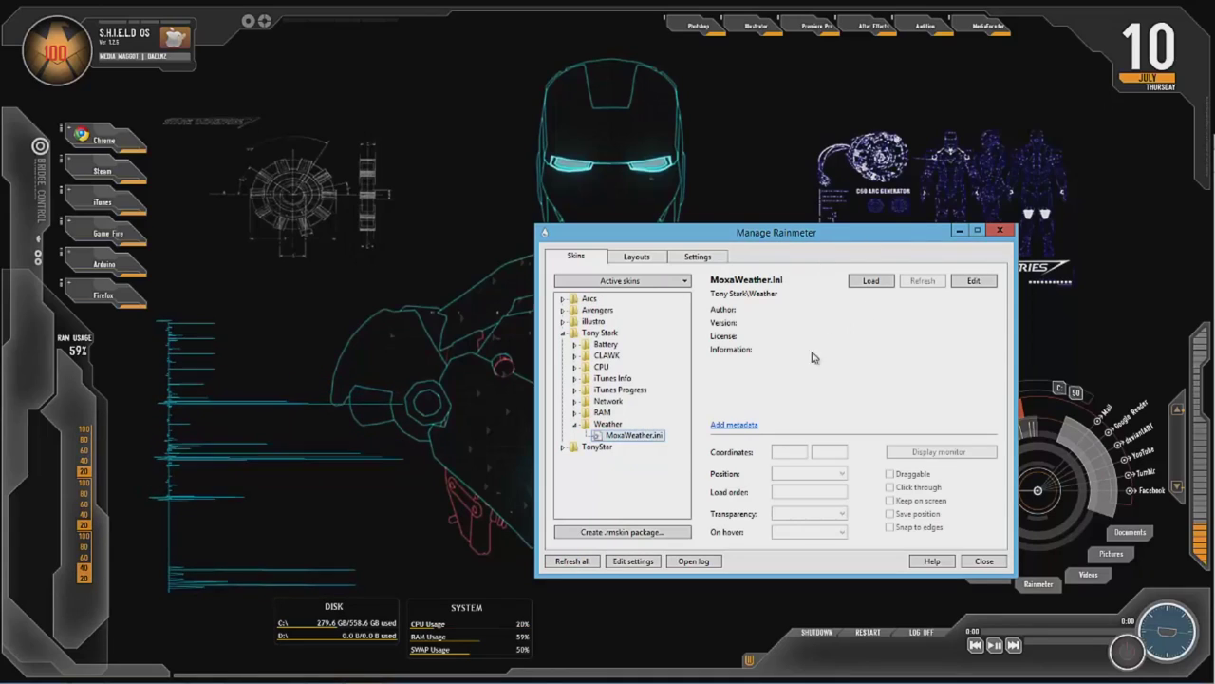
pyautogui.click(563, 332)
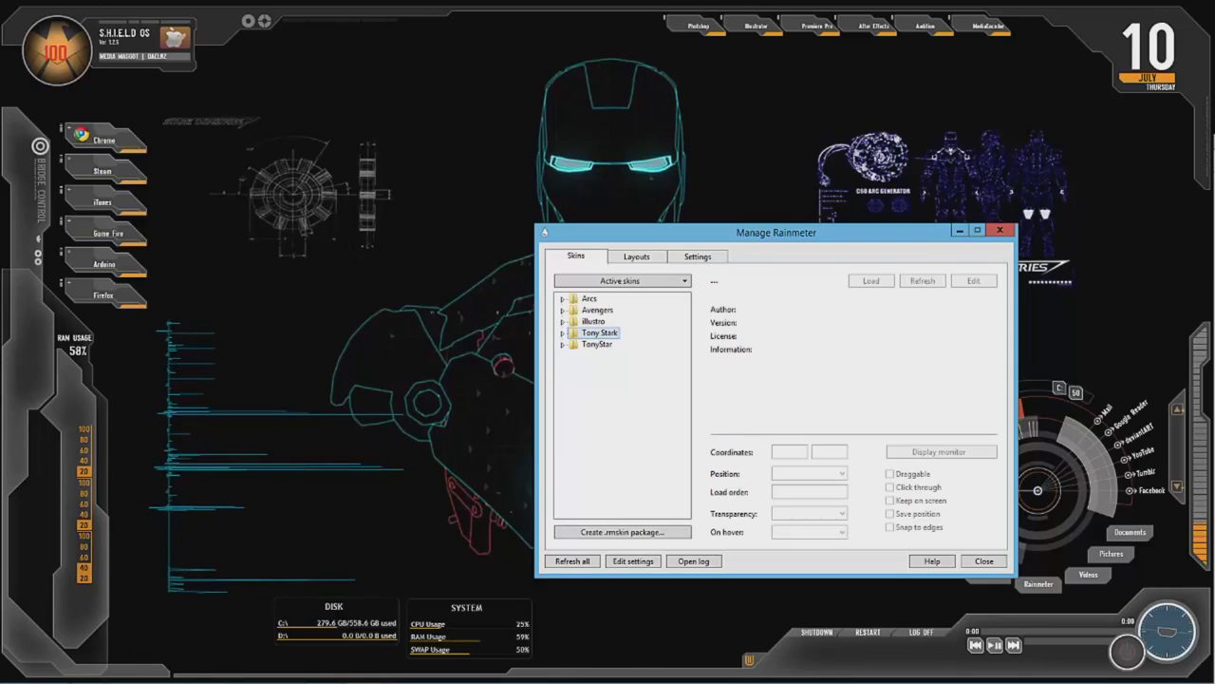
# Switch to Chrome and show the Shield-IronMan-Jarvis Rainmeter Theme page with its skin credits.
pyautogui.click(87, 670)
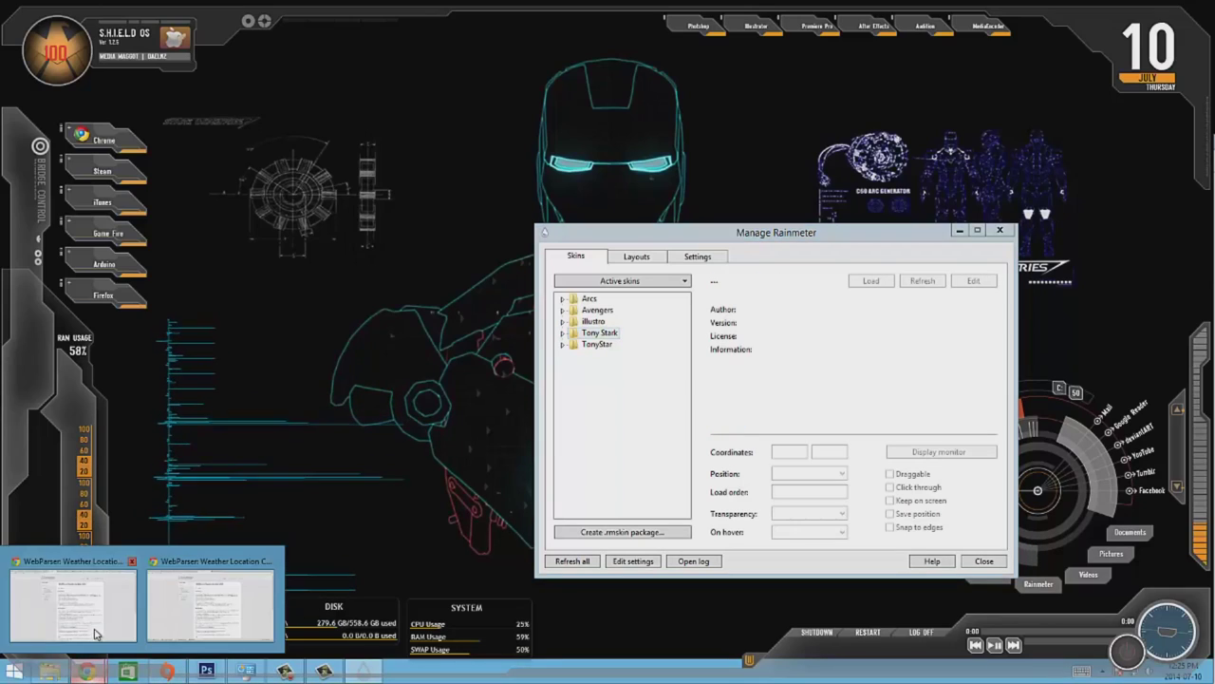
pyautogui.click(95, 632)
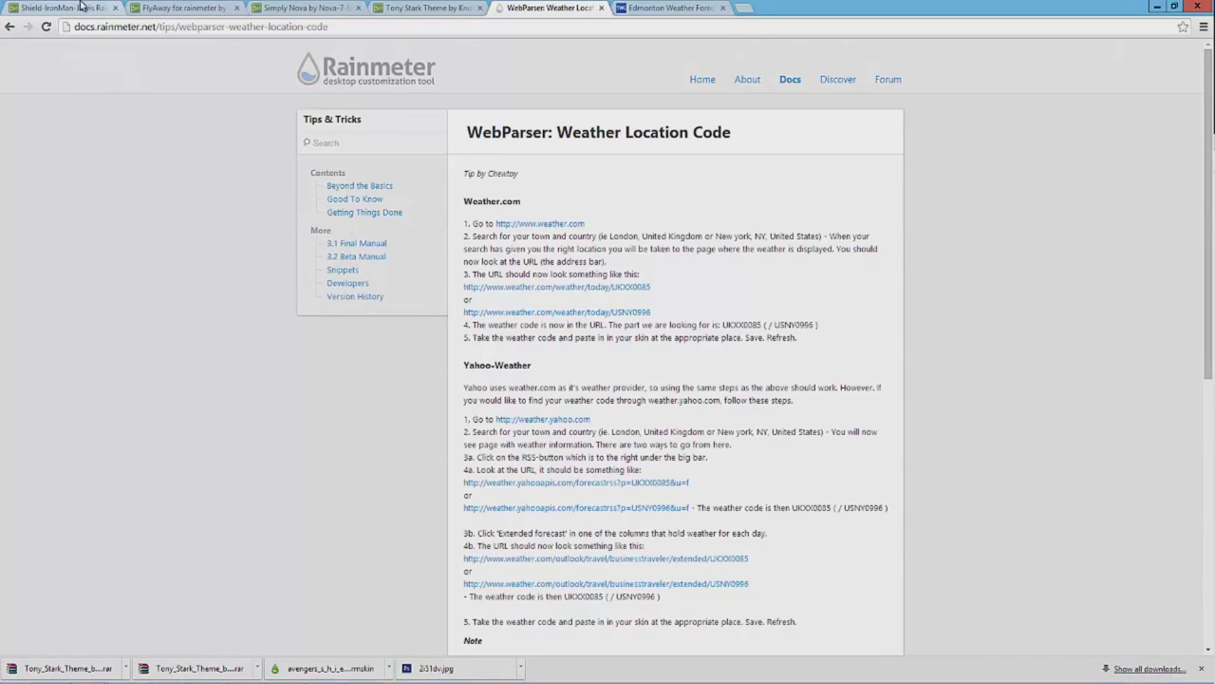
pyautogui.click(82, 7)
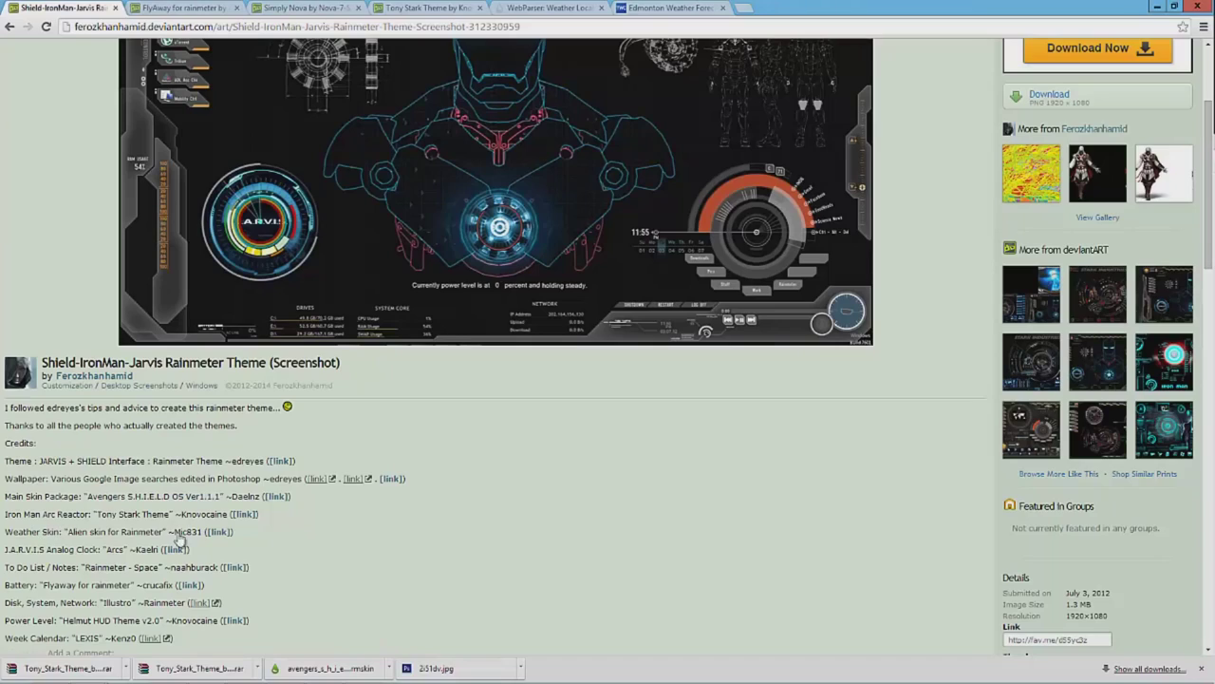
# Try to open the credited weather skin "Alien skin for Rainmeter" in a new tab and close that tab.
pyautogui.rightClick(220, 538)
pyautogui.click(256, 547)
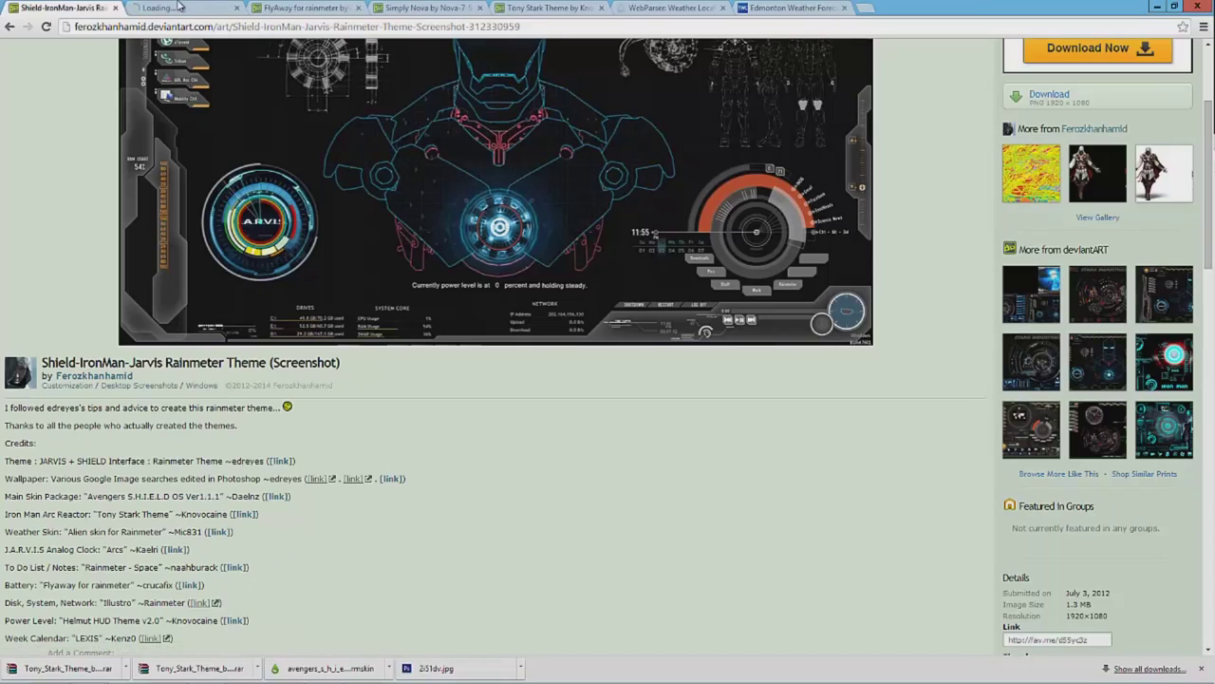
pyautogui.click(185, 8)
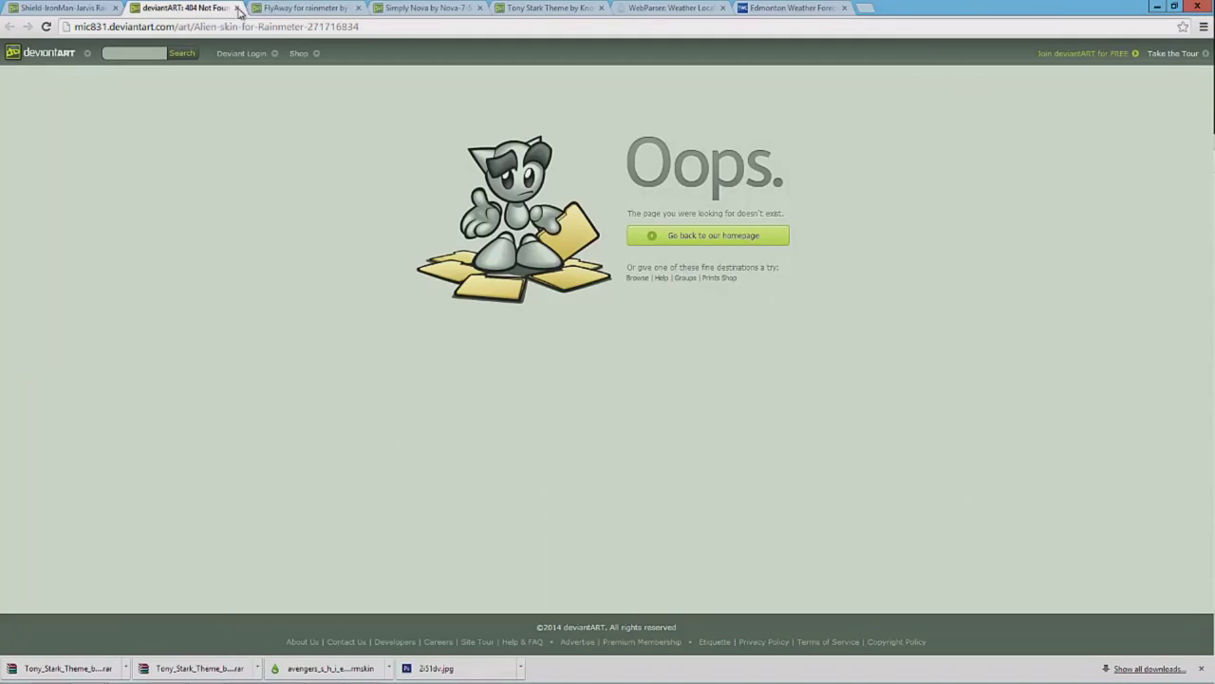
pyautogui.middleClick(160, 11)
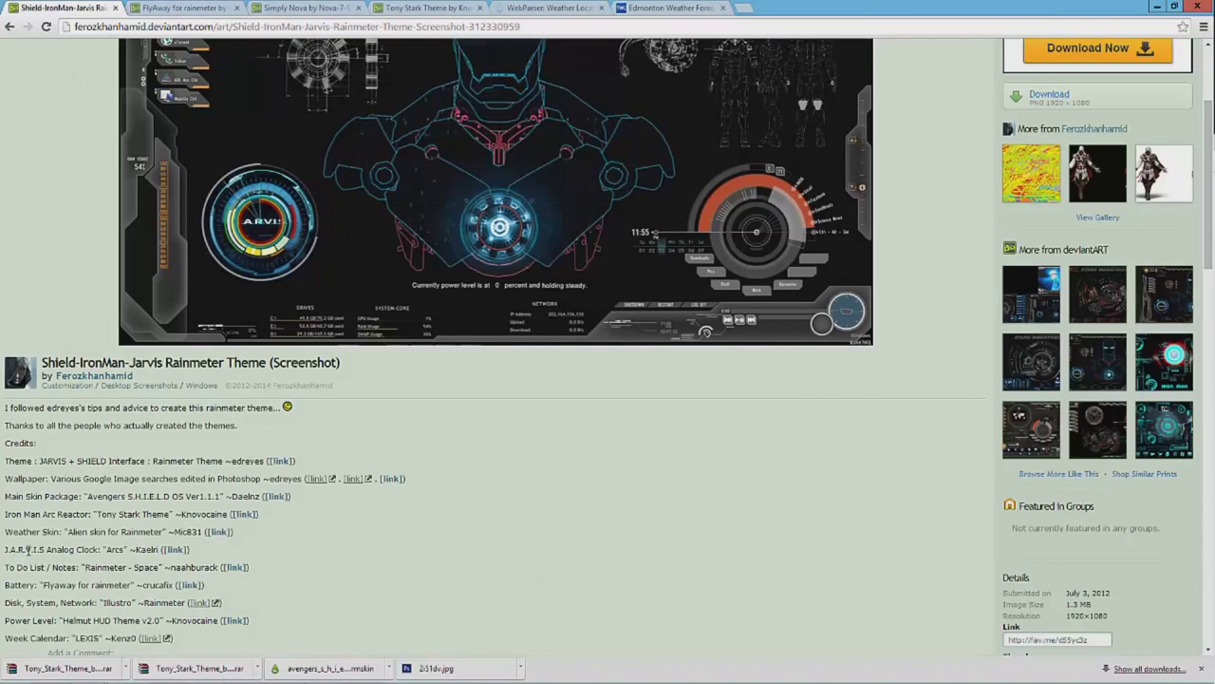
# Open the credited J.A.R.V.I.S analog clock skin "Arcs" in a new tab and view its page.
pyautogui.rightClick(169, 551)
pyautogui.click(209, 560)
pyautogui.click(185, 8)
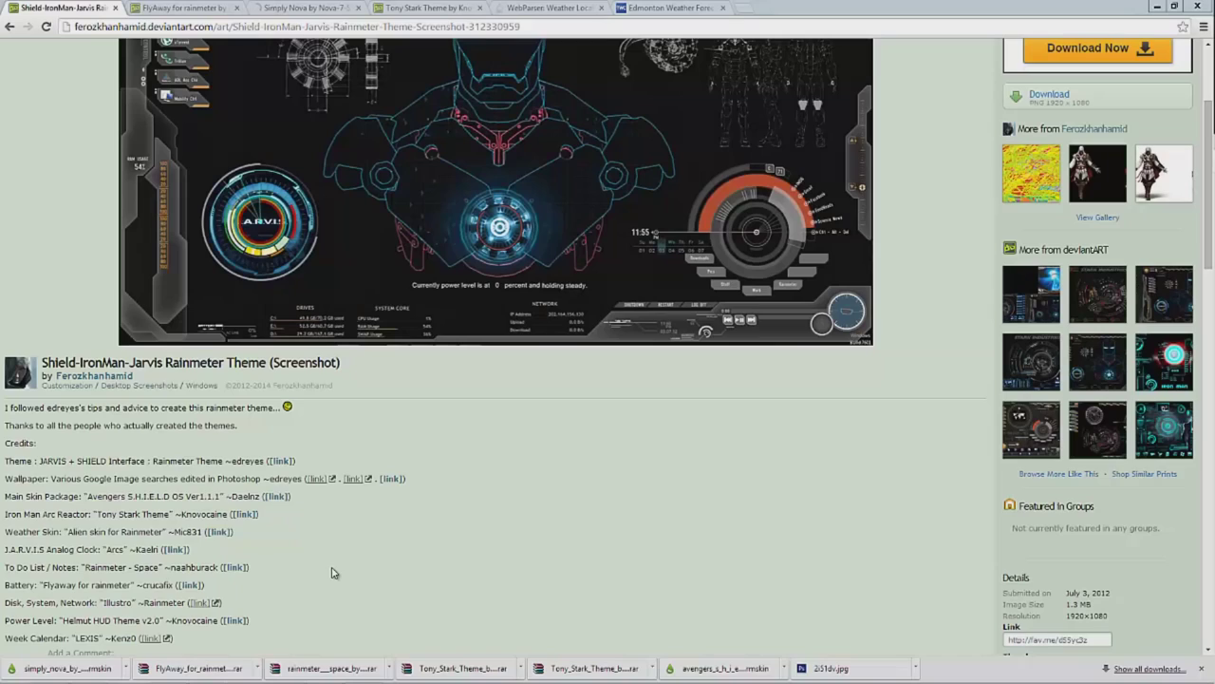
pyautogui.moveTo(17, 566); pyautogui.dragTo(205, 569)
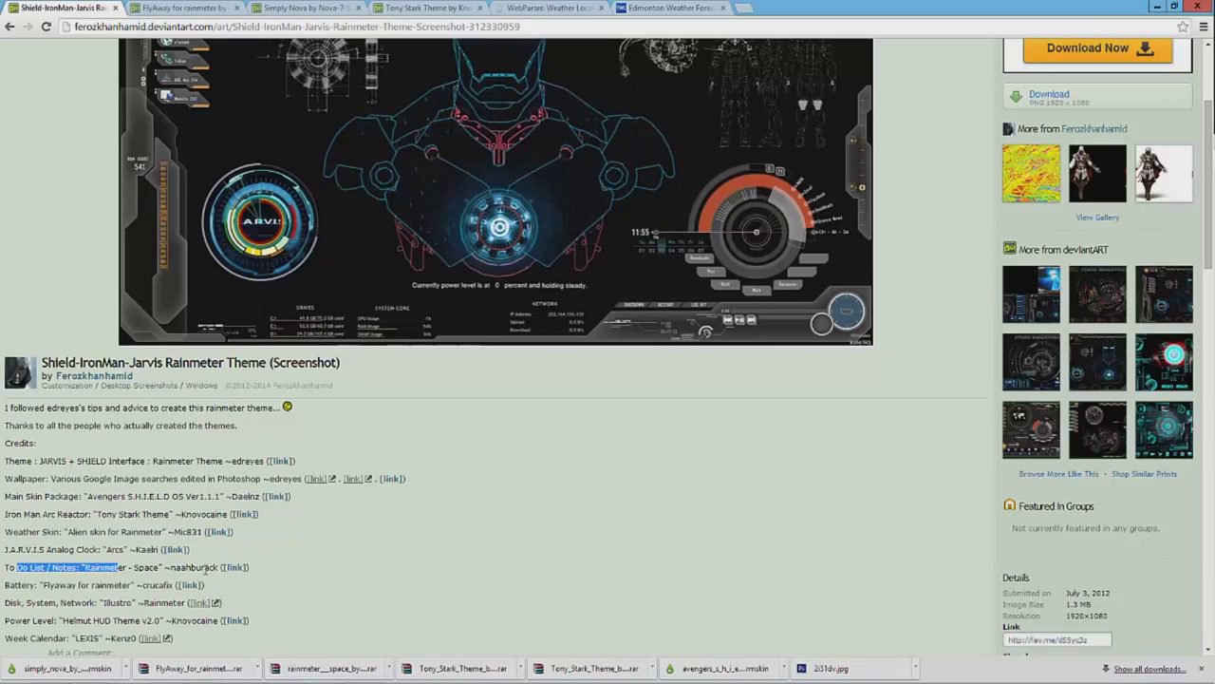
pyautogui.rightClick(237, 570)
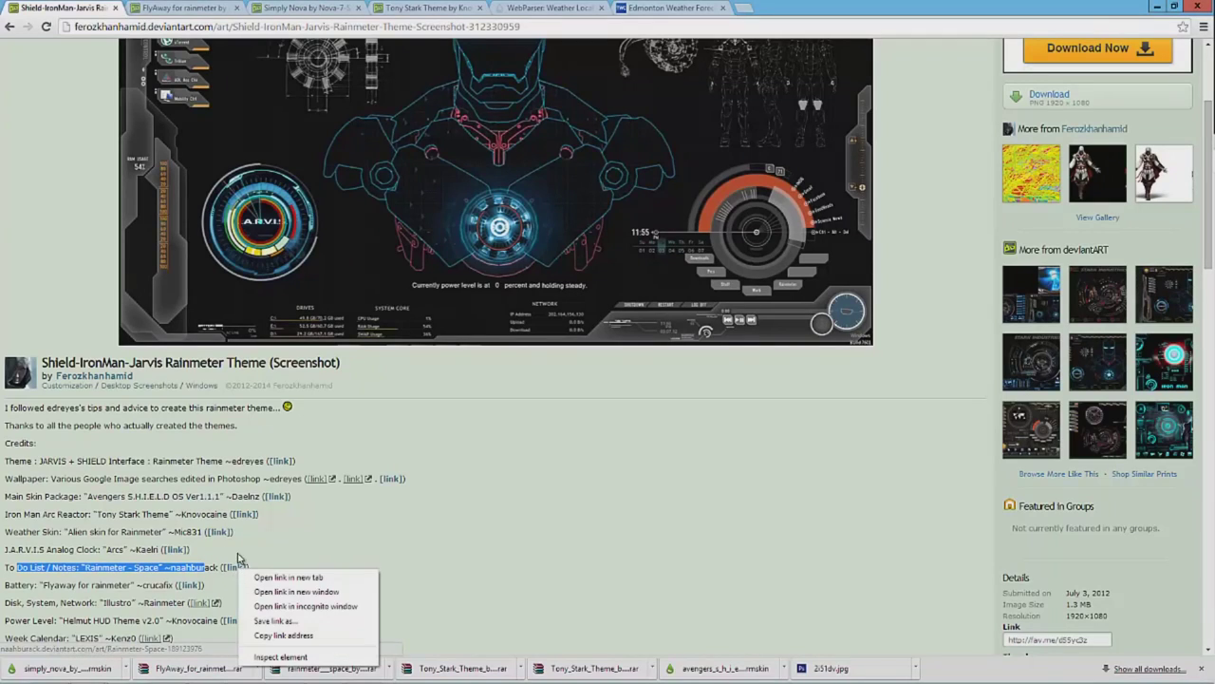
pyautogui.click(178, 6)
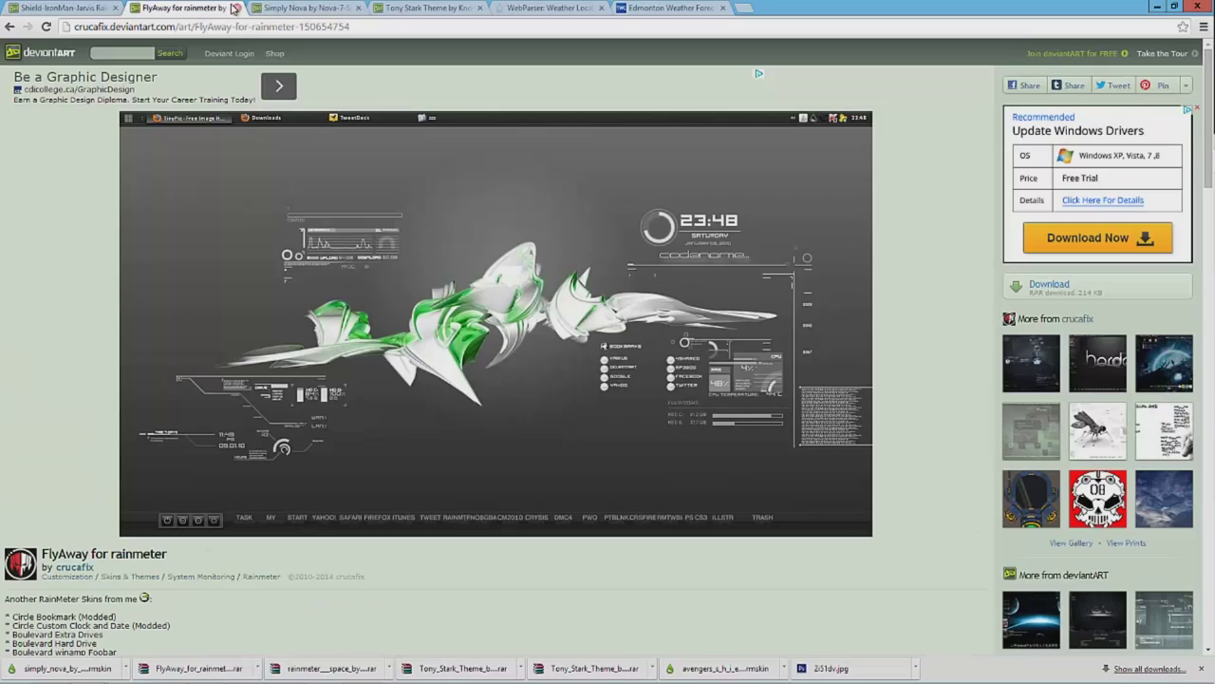
pyautogui.click(66, 8)
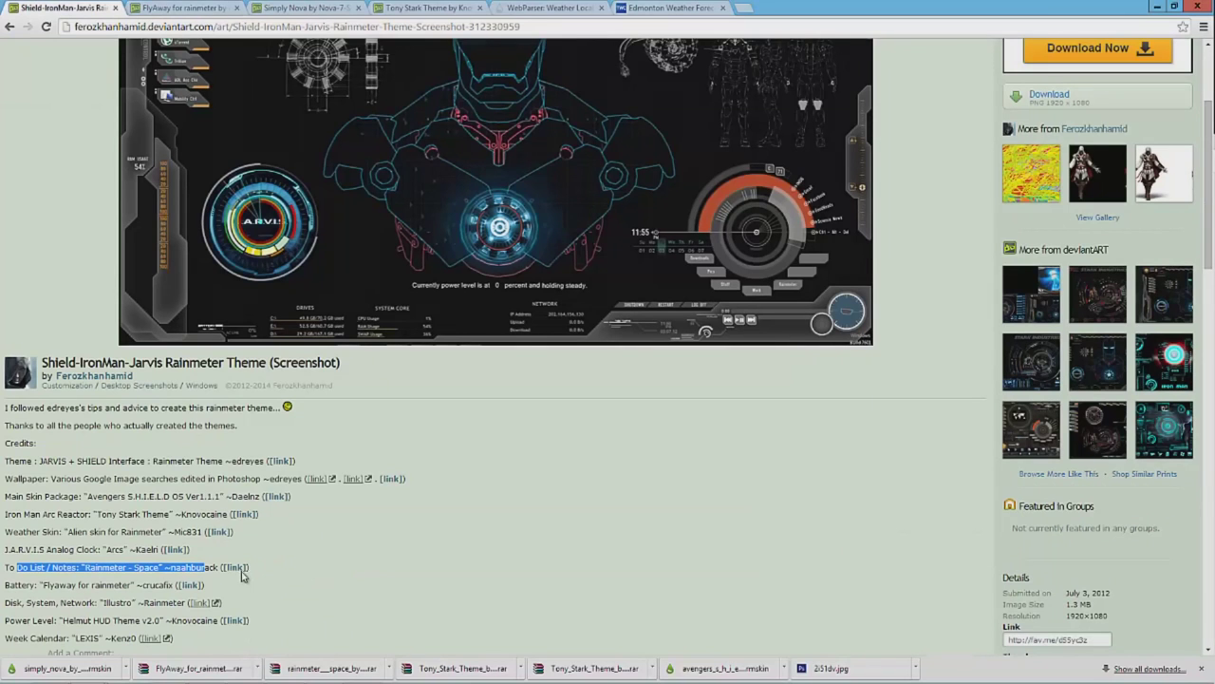
# Open the credited To Do List / Notes skin "Rainmeter - Space" in a new tab and download its RAR archive.
pyautogui.rightClick(239, 567)
pyautogui.click(285, 579)
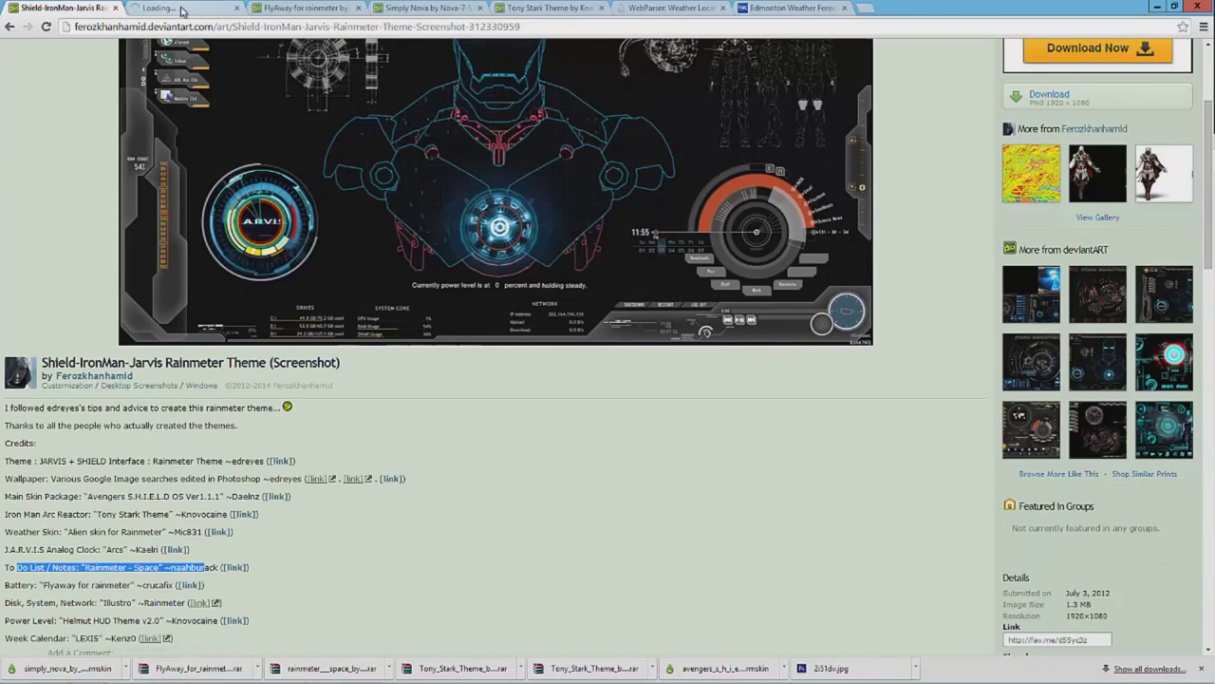
pyautogui.click(181, 9)
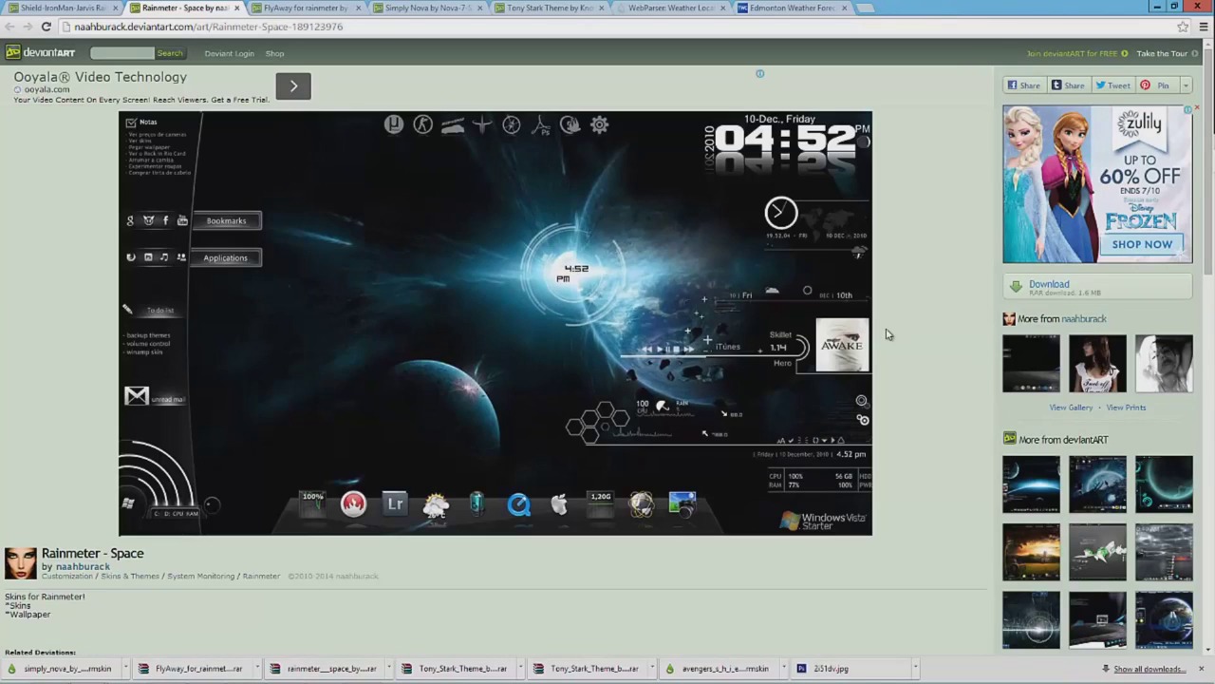
pyautogui.click(1061, 296)
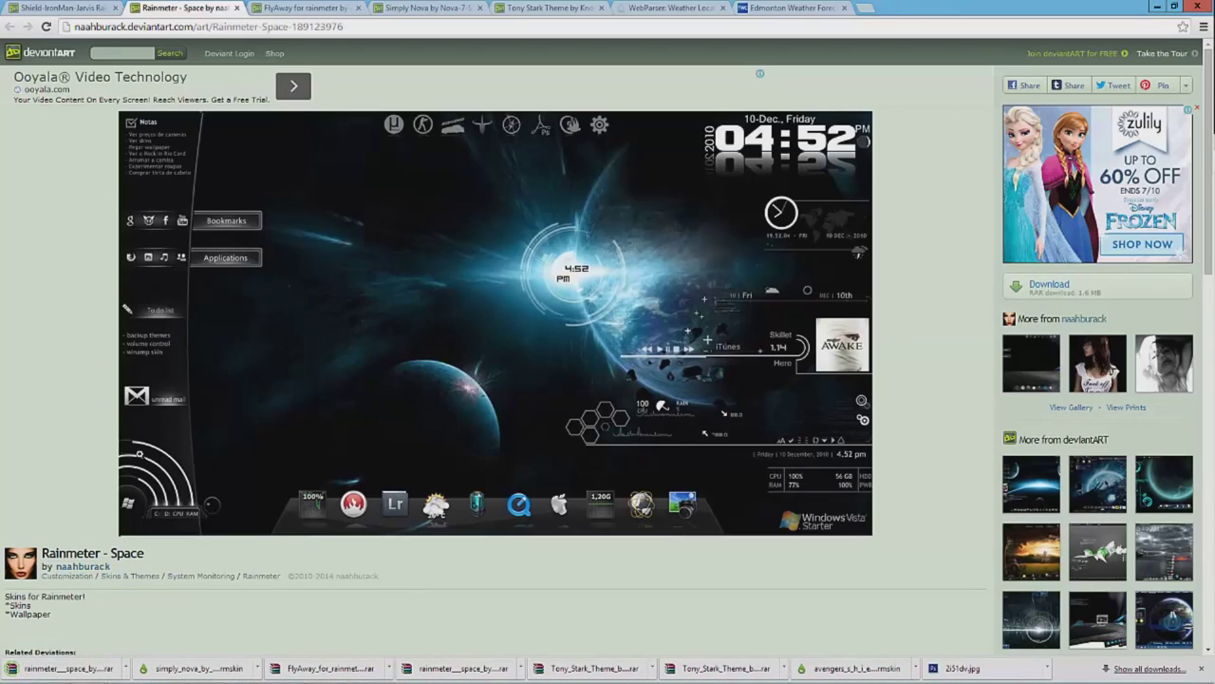
# Open the downloaded Rainmeter - Space archive in WinRAR, check the Space folder's contents and return to the archive root.
pyautogui.click(93, 670)
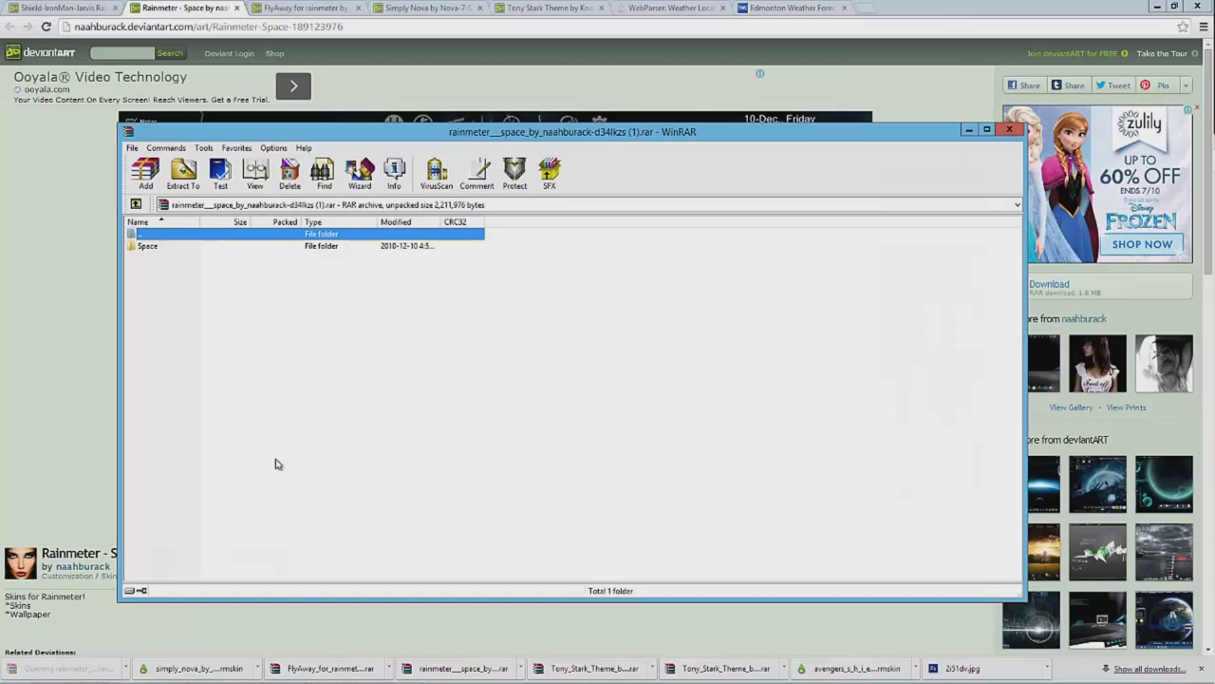
pyautogui.doubleClick(149, 246)
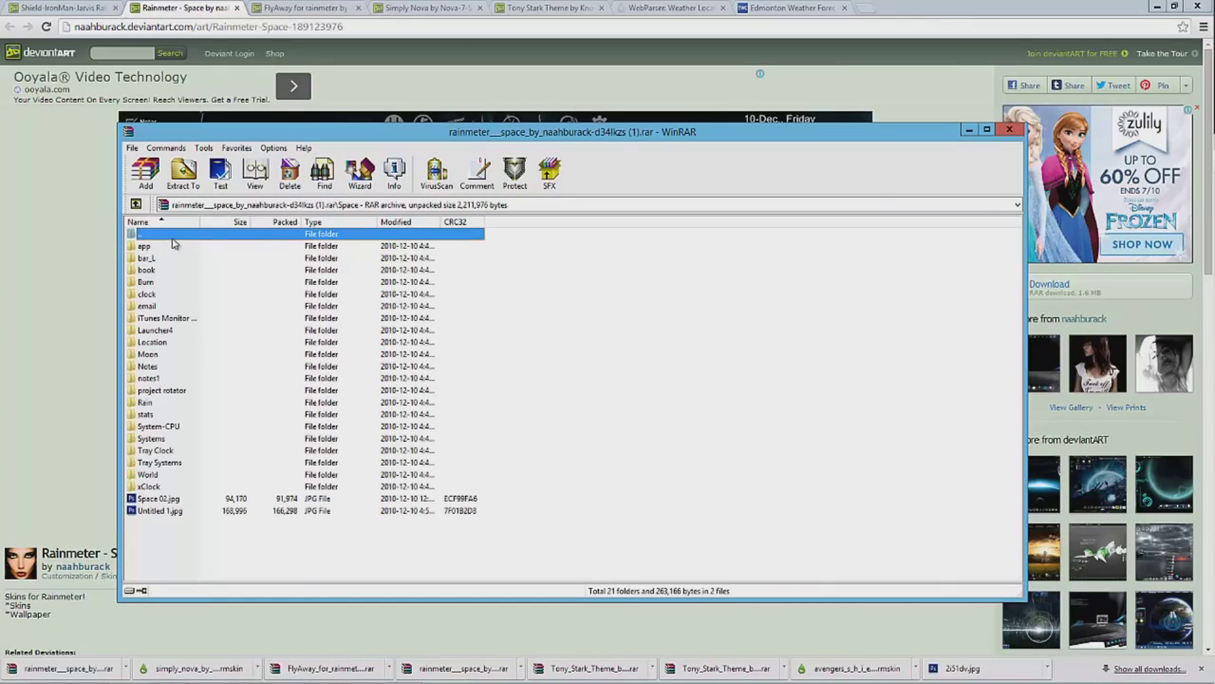
pyautogui.doubleClick(175, 235)
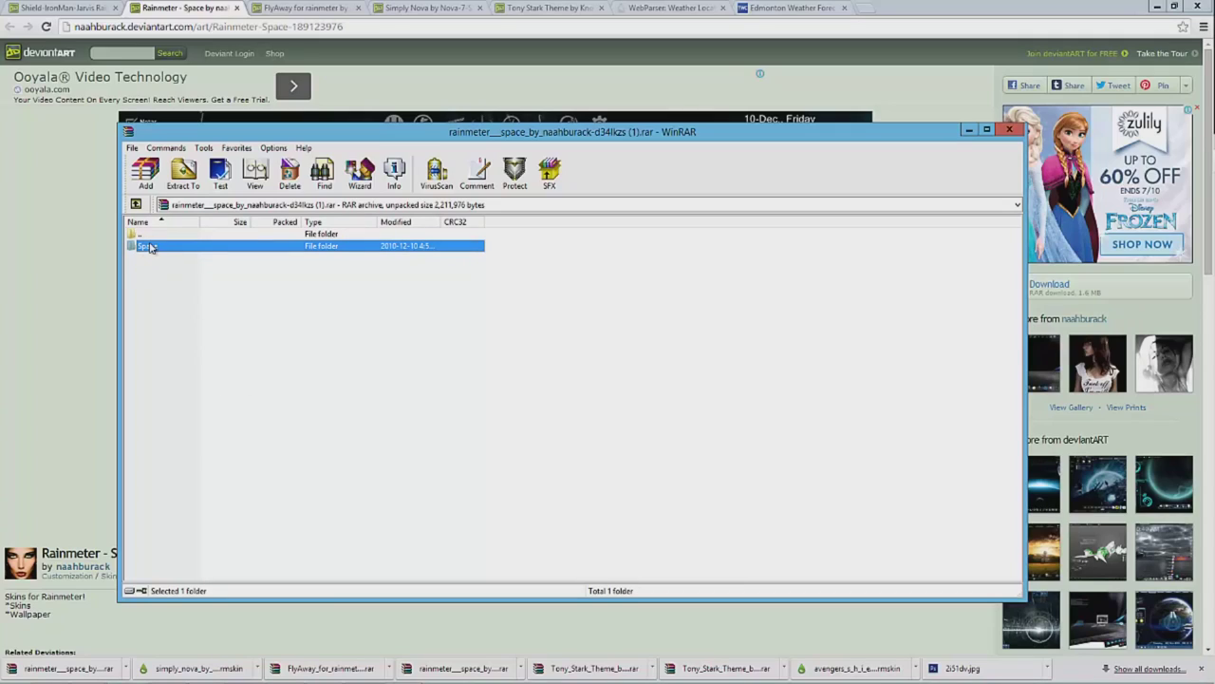
# Extract the Space folder to Documents\Rainmeter\Skins, replacing all existing files, and close the archive.
pyautogui.click(184, 174)
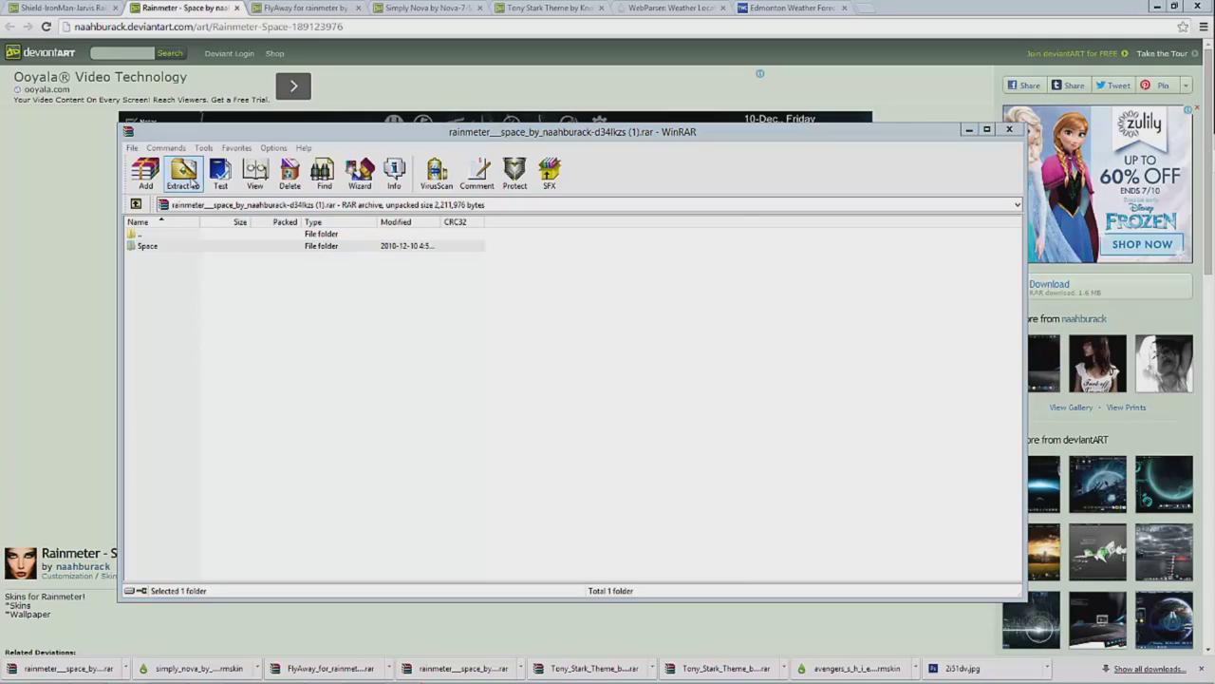
pyautogui.click(594, 354)
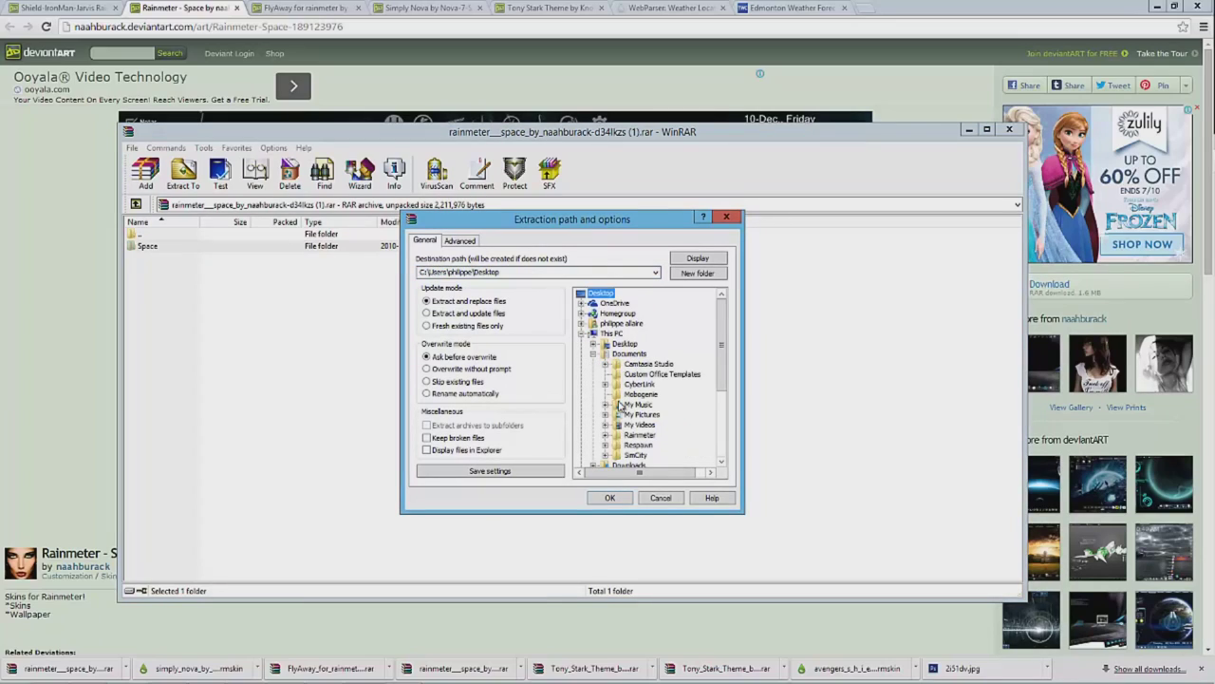
pyautogui.scroll(-1, 625, 421)
pyautogui.click(605, 404)
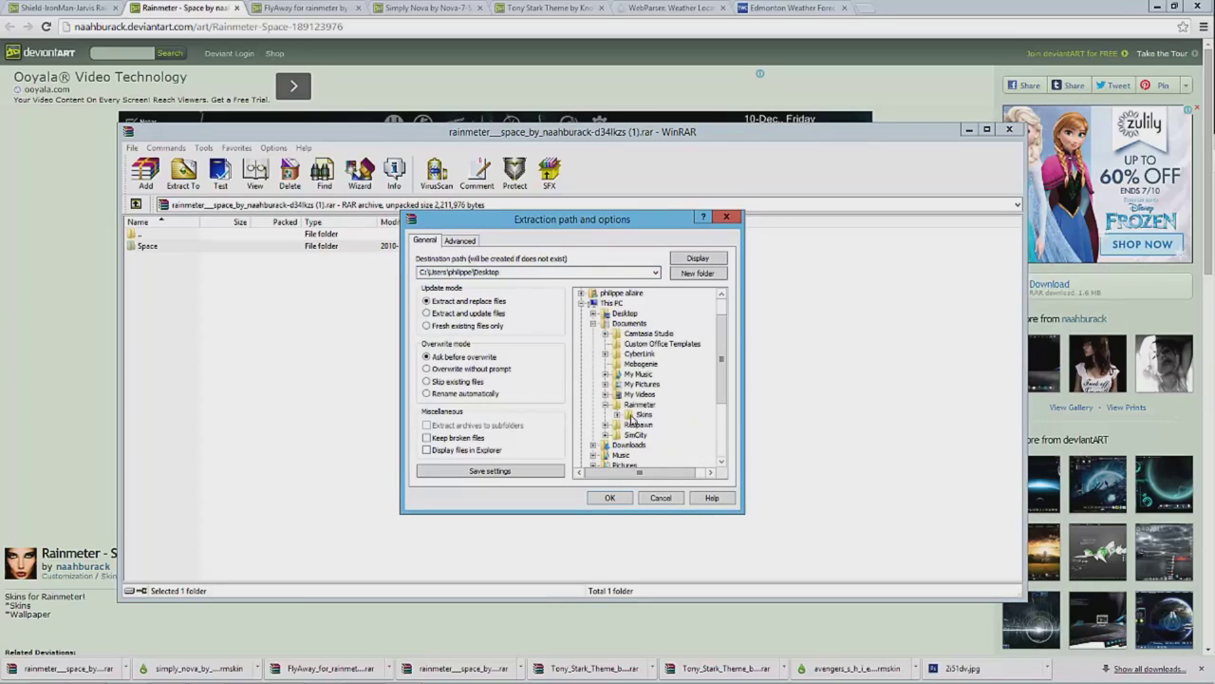
pyautogui.click(617, 416)
pyautogui.click(642, 394)
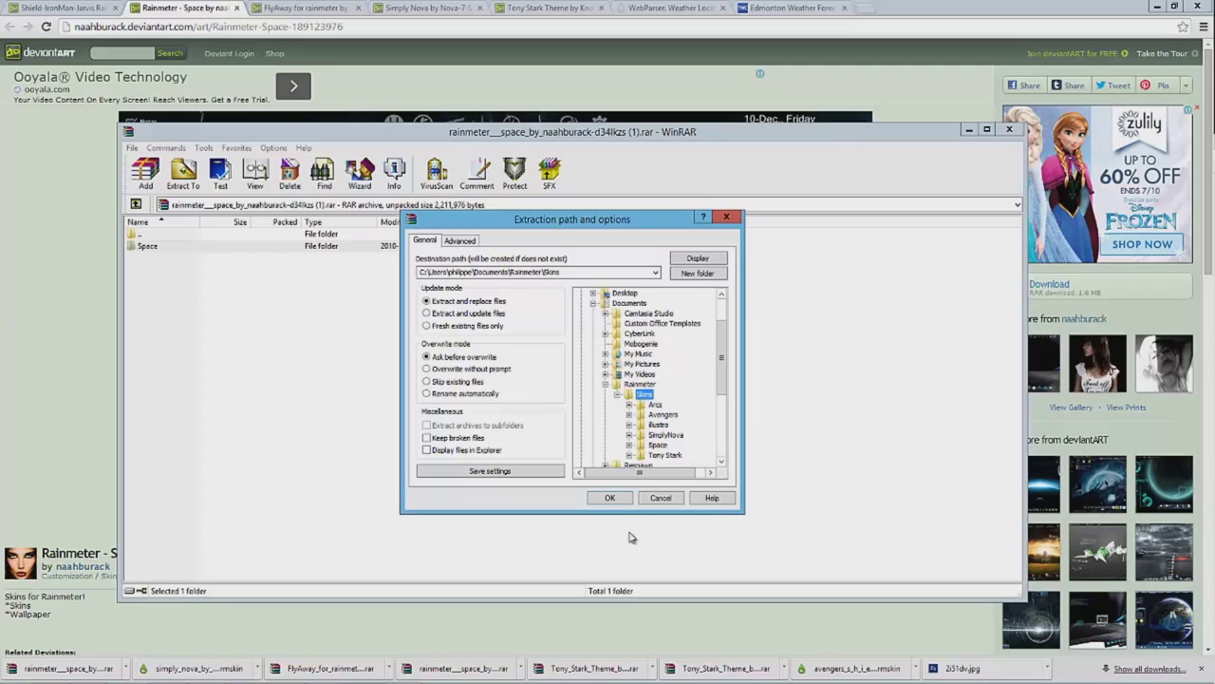
pyautogui.click(612, 499)
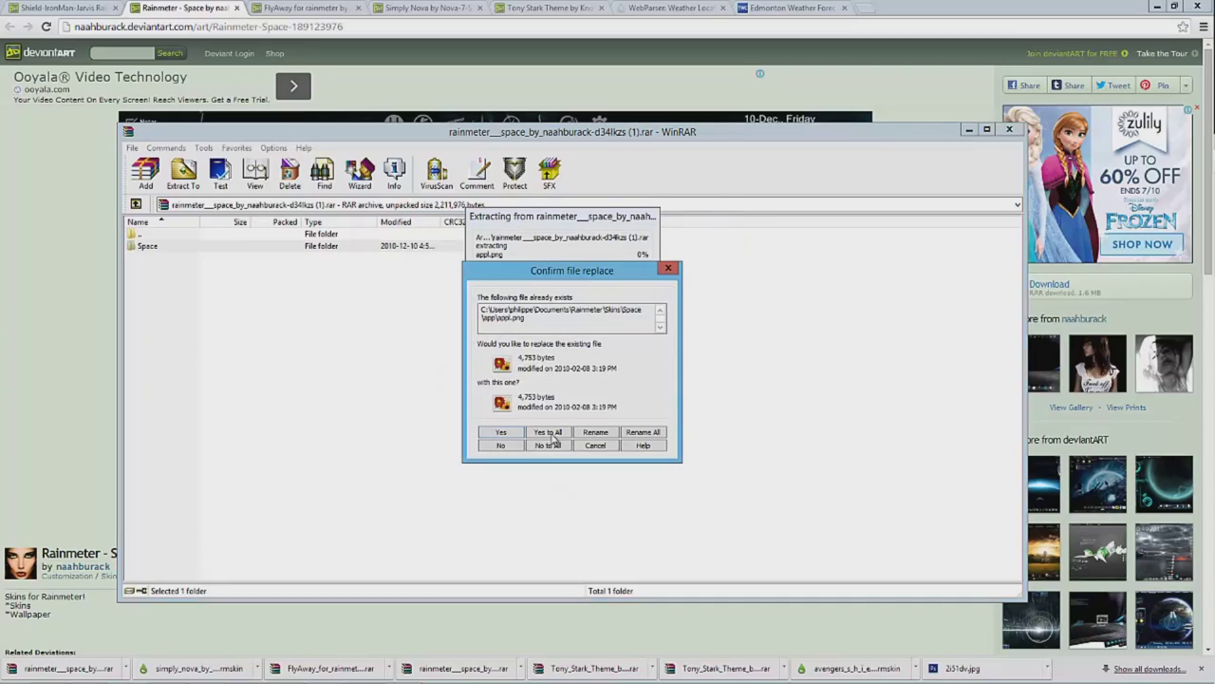
pyautogui.click(549, 432)
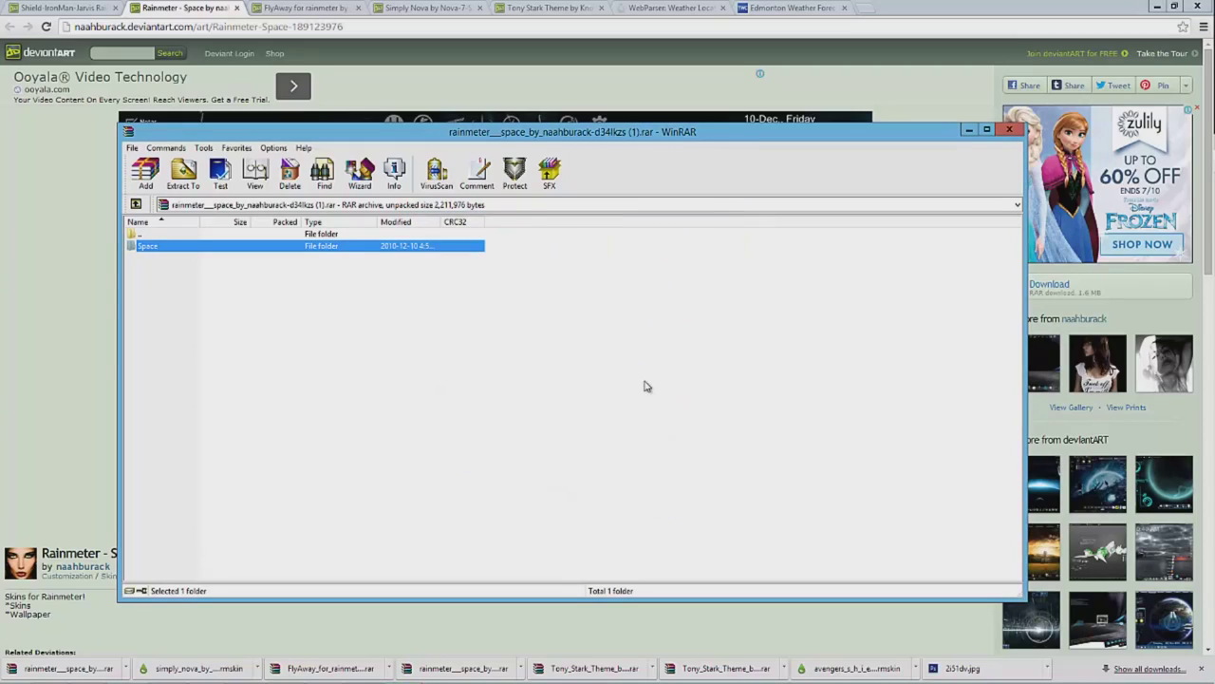
pyautogui.click(1012, 130)
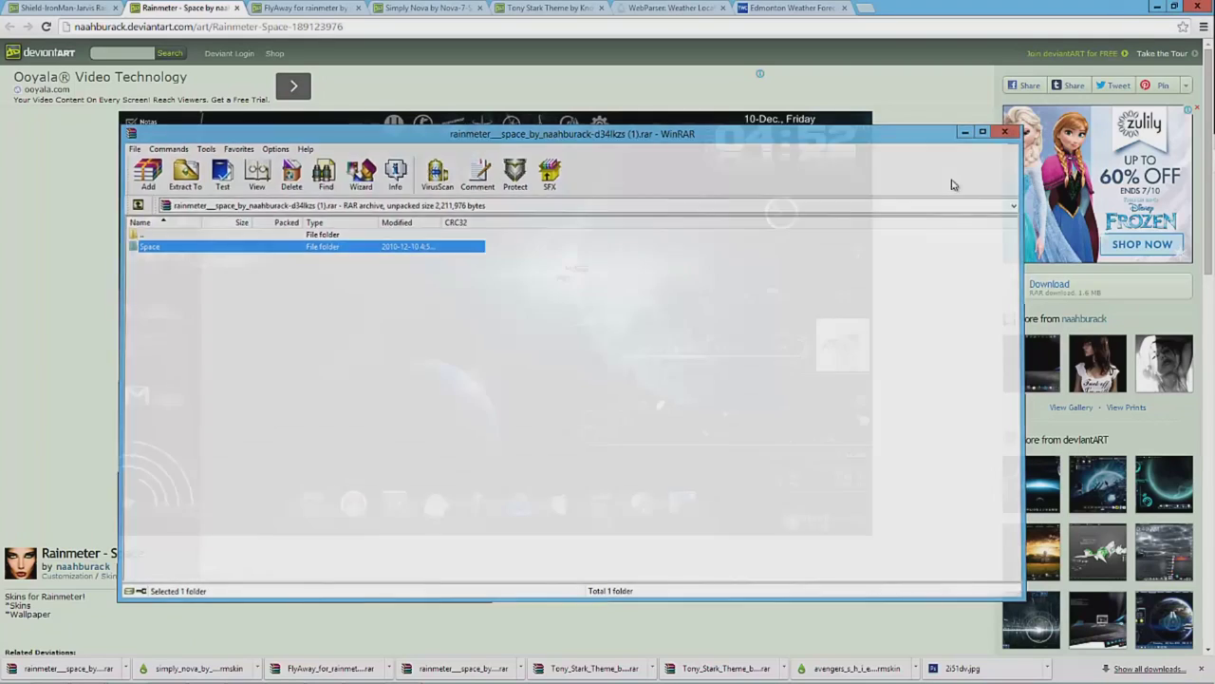
# Minimize the browser to show the desktop and bring up the Manage Rainmeter window.
pyautogui.click(1156, 7)
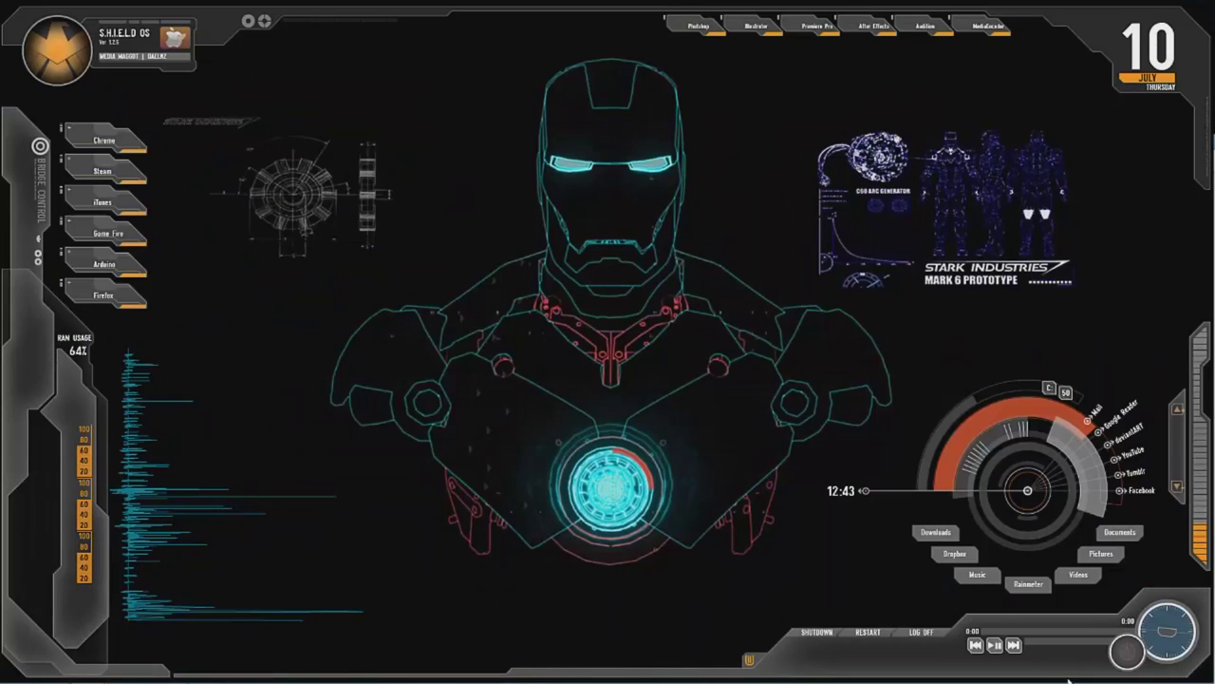
pyautogui.click(1104, 671)
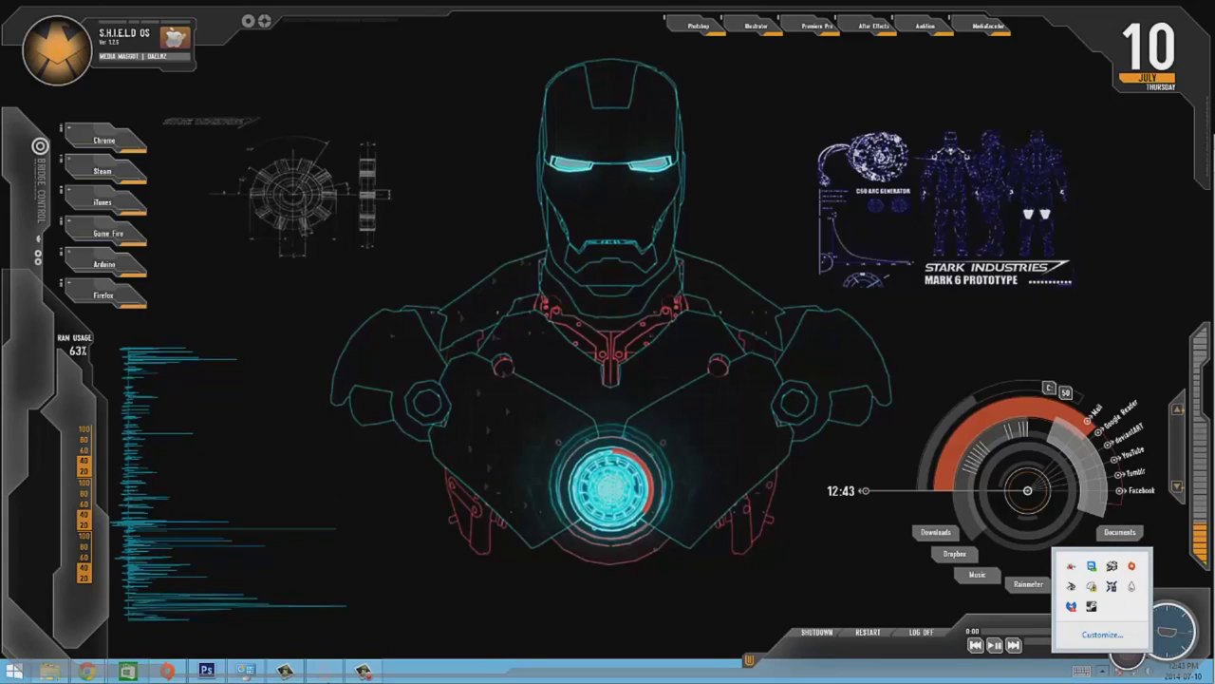
pyautogui.click(332, 677)
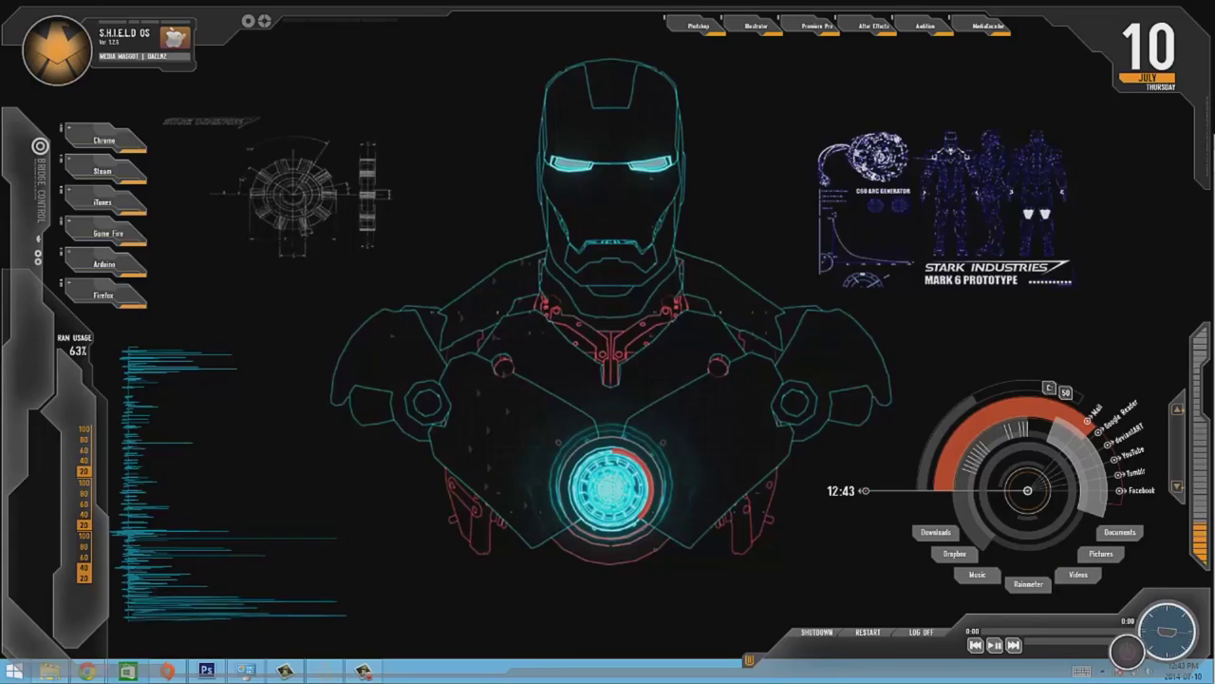
pyautogui.click(1103, 671)
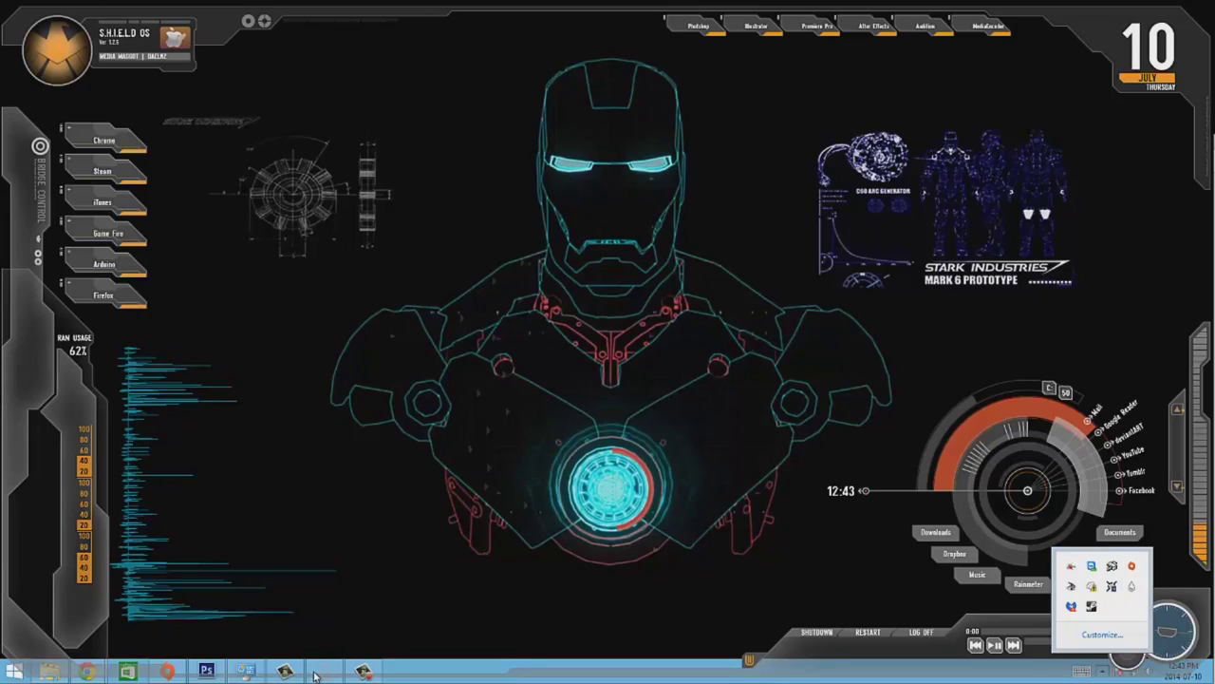
pyautogui.click(952, 678)
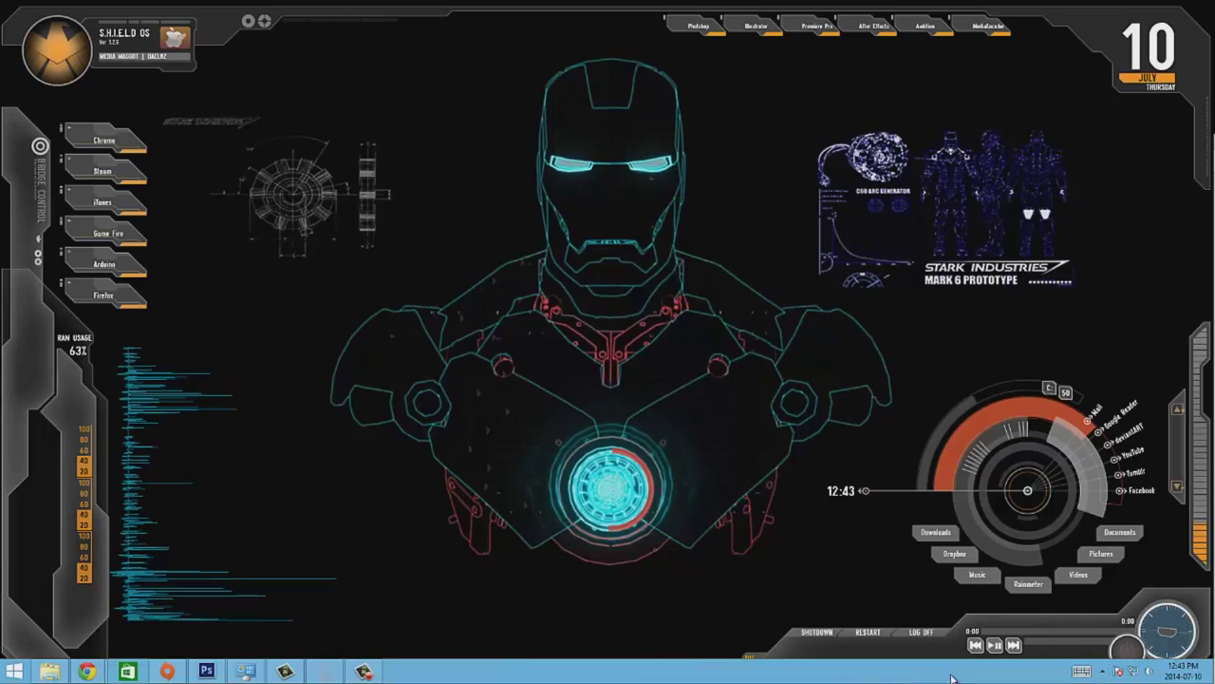
pyautogui.click(363, 672)
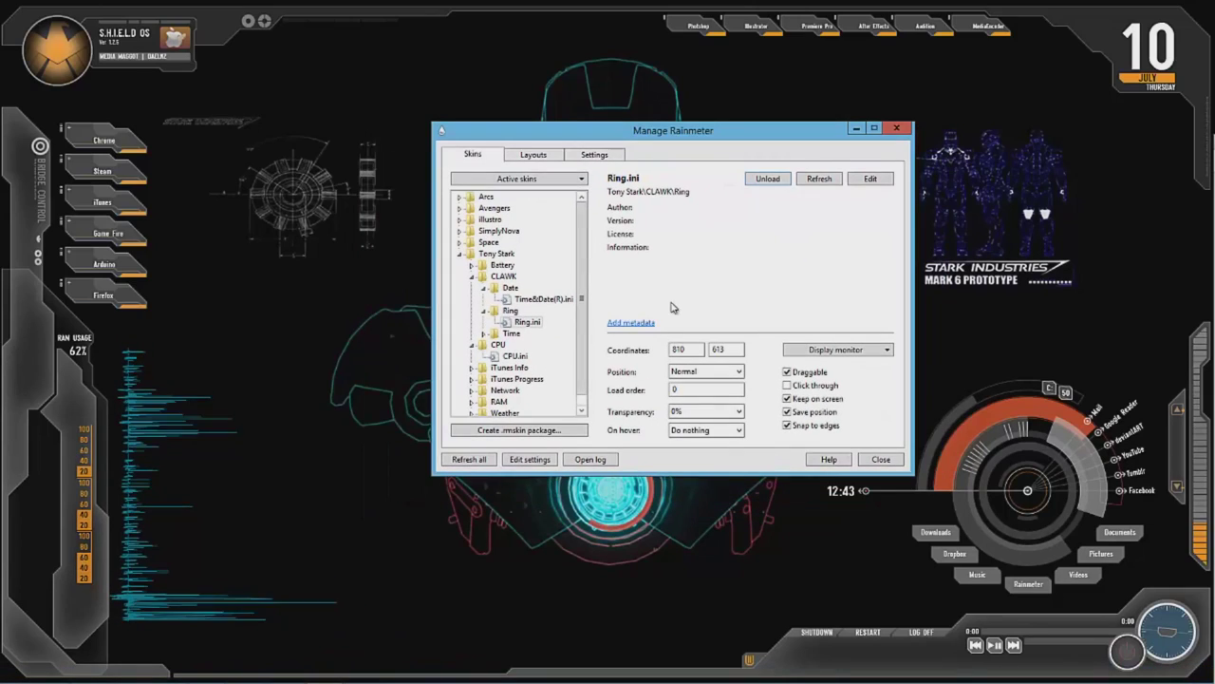
# Collapse the Tony Stark skins, expand Space and load xclock.ini from its xClock folder.
pyautogui.click(460, 255)
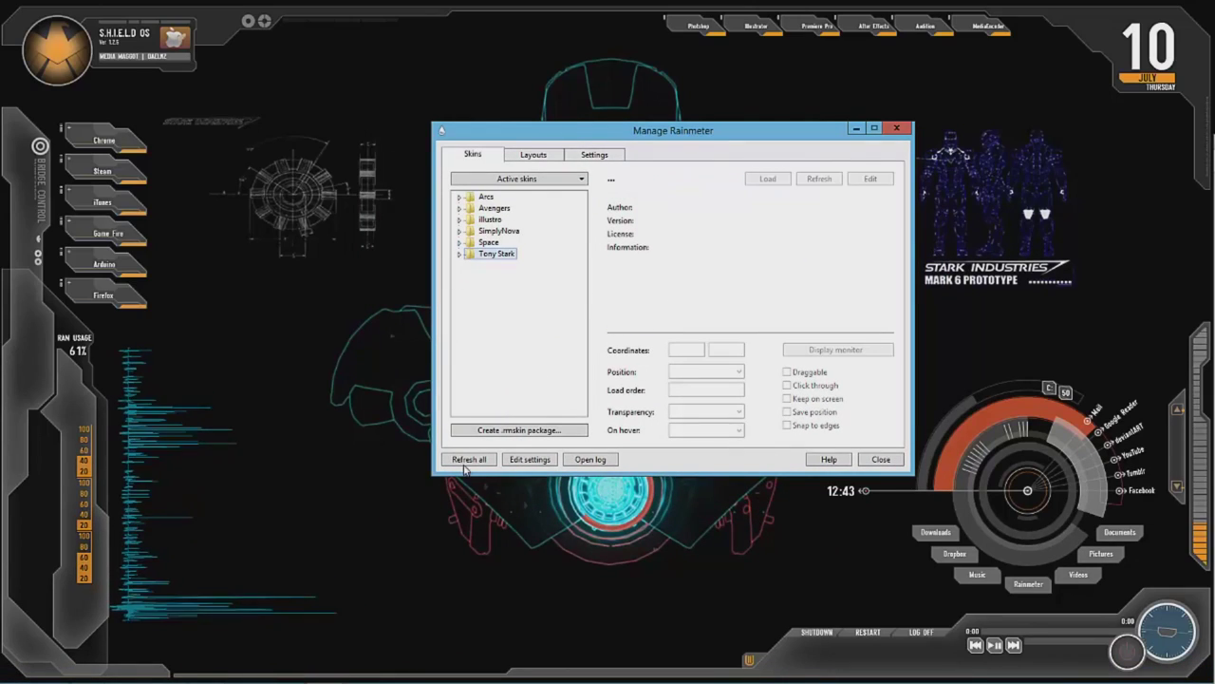
pyautogui.click(459, 243)
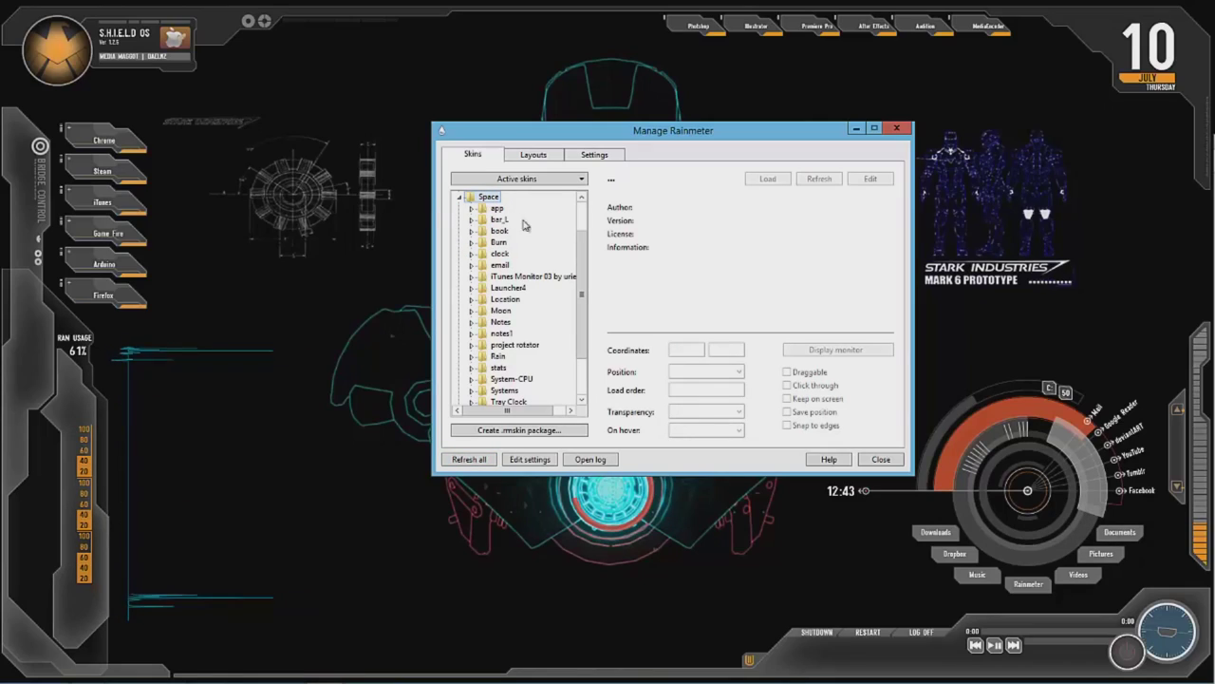
pyautogui.moveTo(582, 295); pyautogui.dragTo(496, 351)
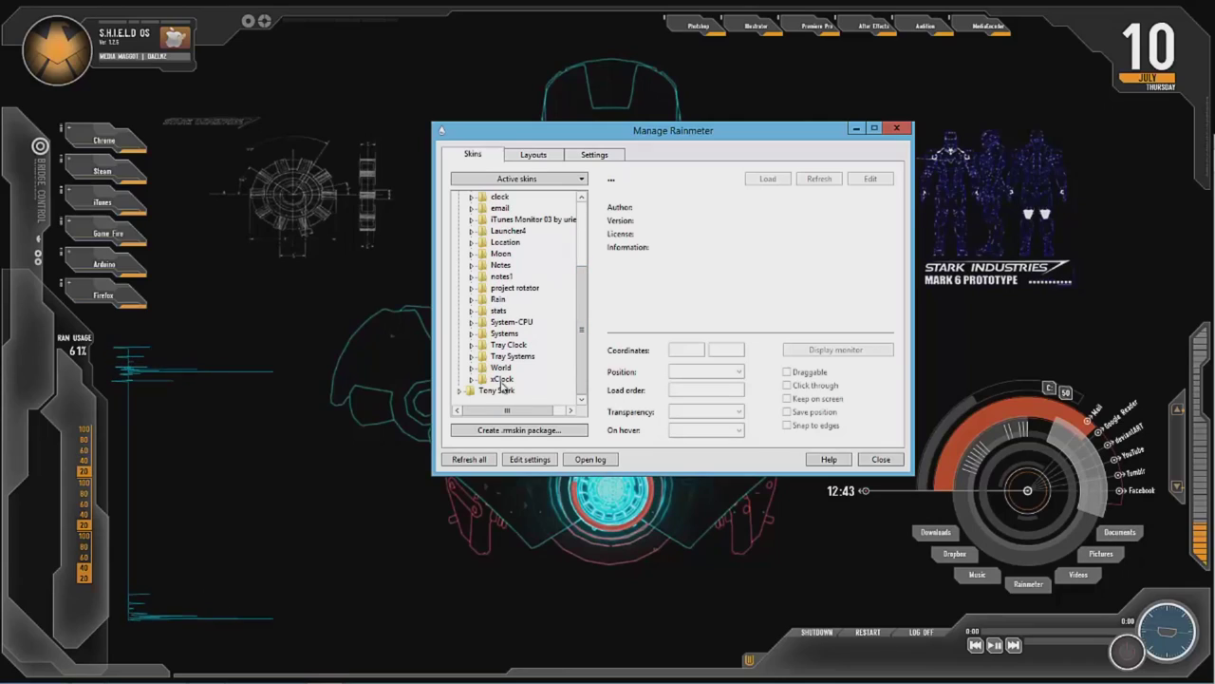
pyautogui.click(471, 369)
pyautogui.click(472, 357)
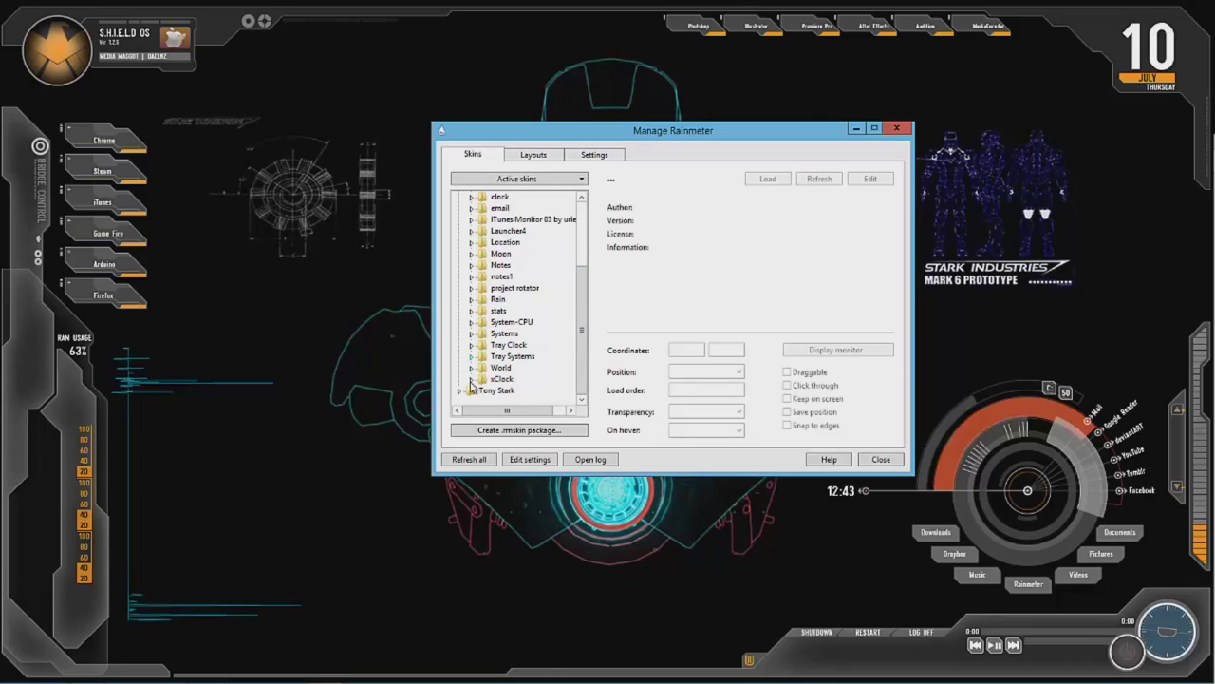
pyautogui.click(471, 379)
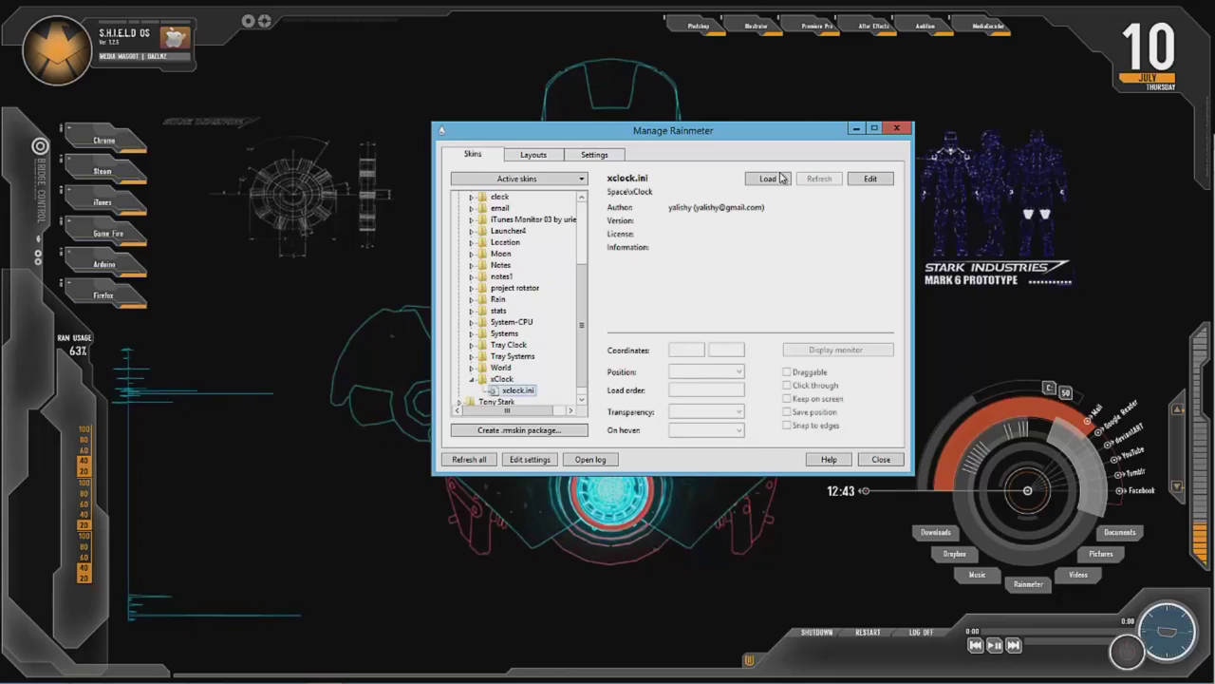
pyautogui.click(767, 178)
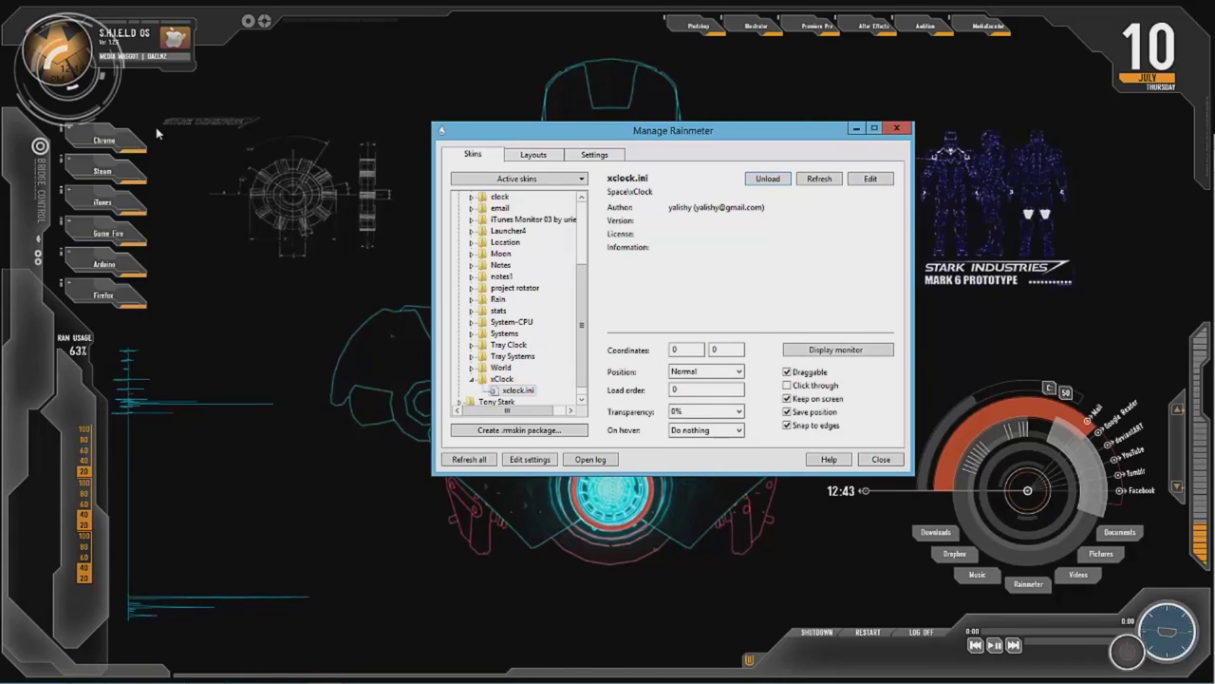
# Place the xClock skin over the arc reactor on Iron Man's chest, at about 858, 658, and move the Manage Rainmeter window clear of it.
pyautogui.moveTo(110, 70); pyautogui.dragTo(643, 520)
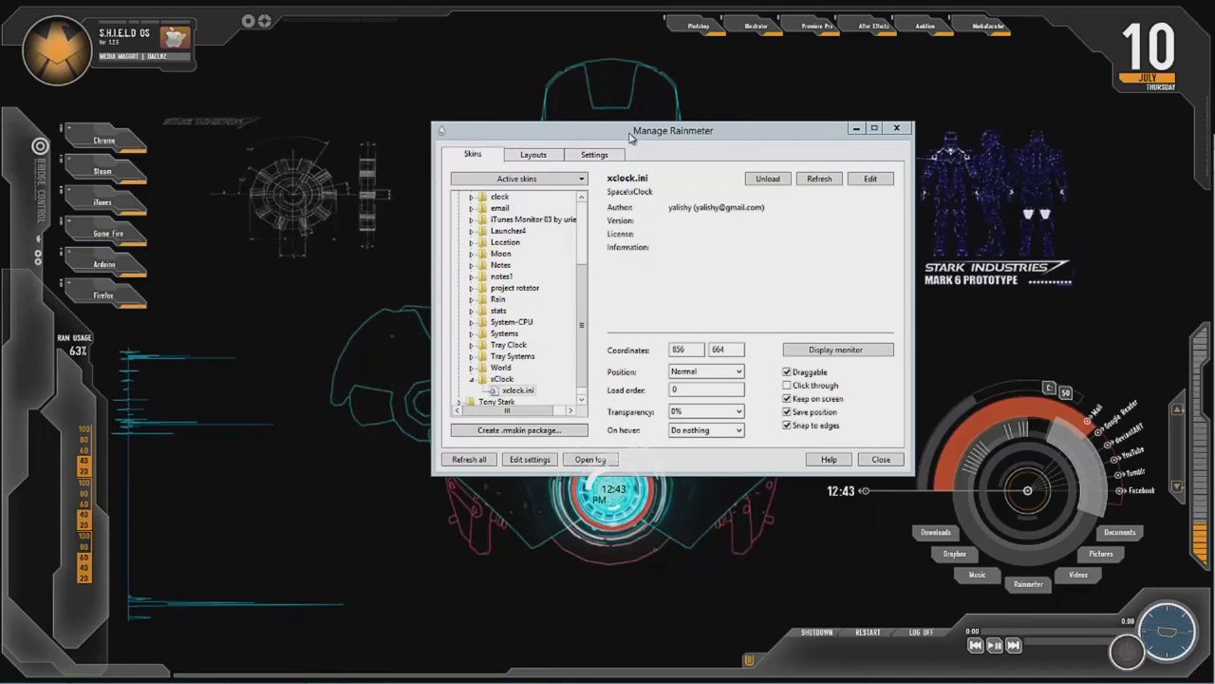
pyautogui.moveTo(628, 138); pyautogui.dragTo(1018, 160)
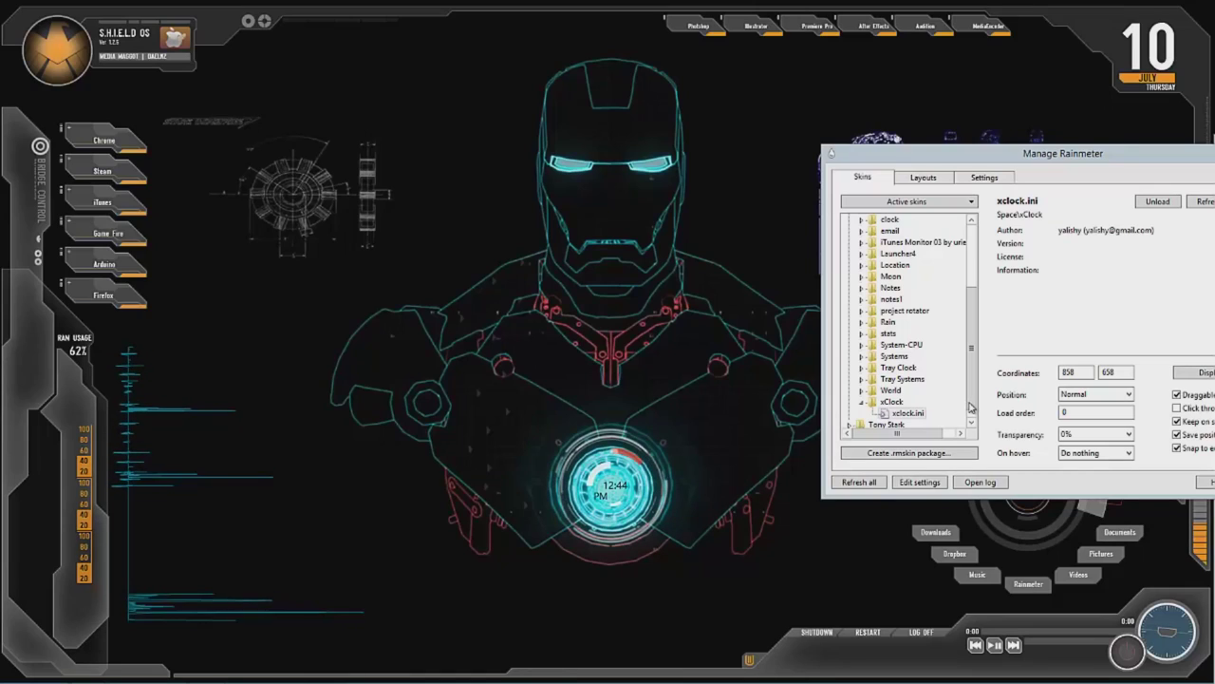
pyautogui.moveTo(1080, 155); pyautogui.dragTo(919, 97)
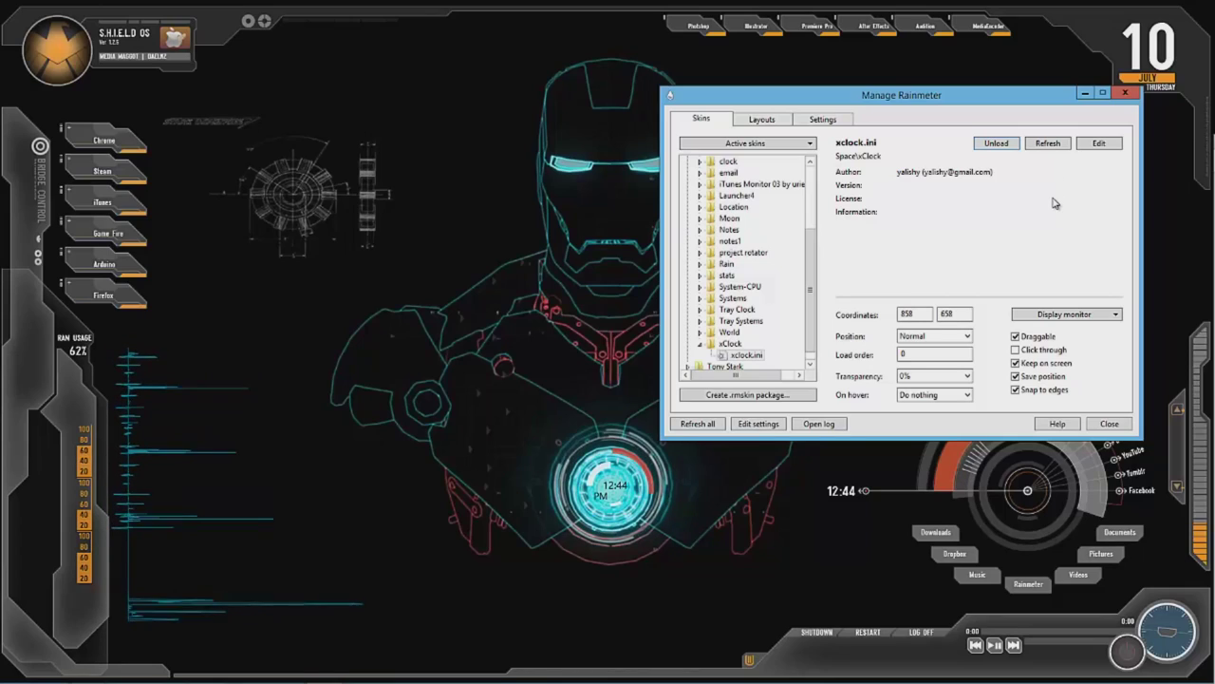
# Try the World.ini skin from the World folder of Space by loading it, unload it again and collapse the folder.
pyautogui.click(701, 343)
pyautogui.click(700, 333)
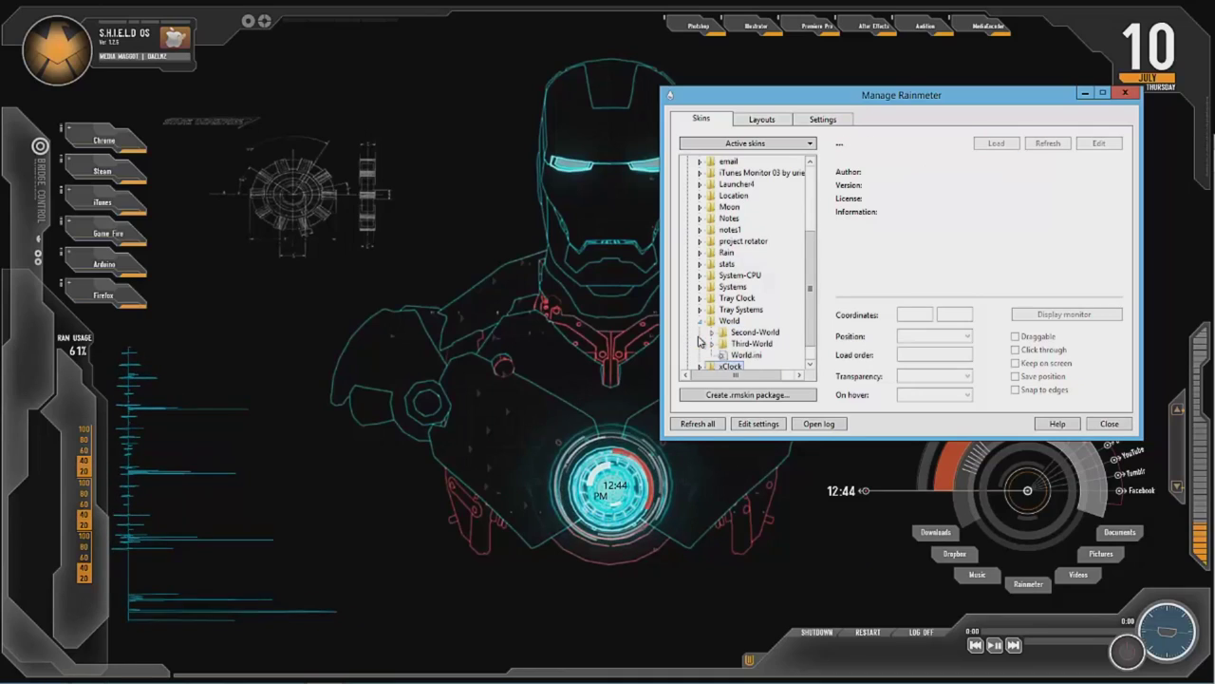
pyautogui.click(740, 355)
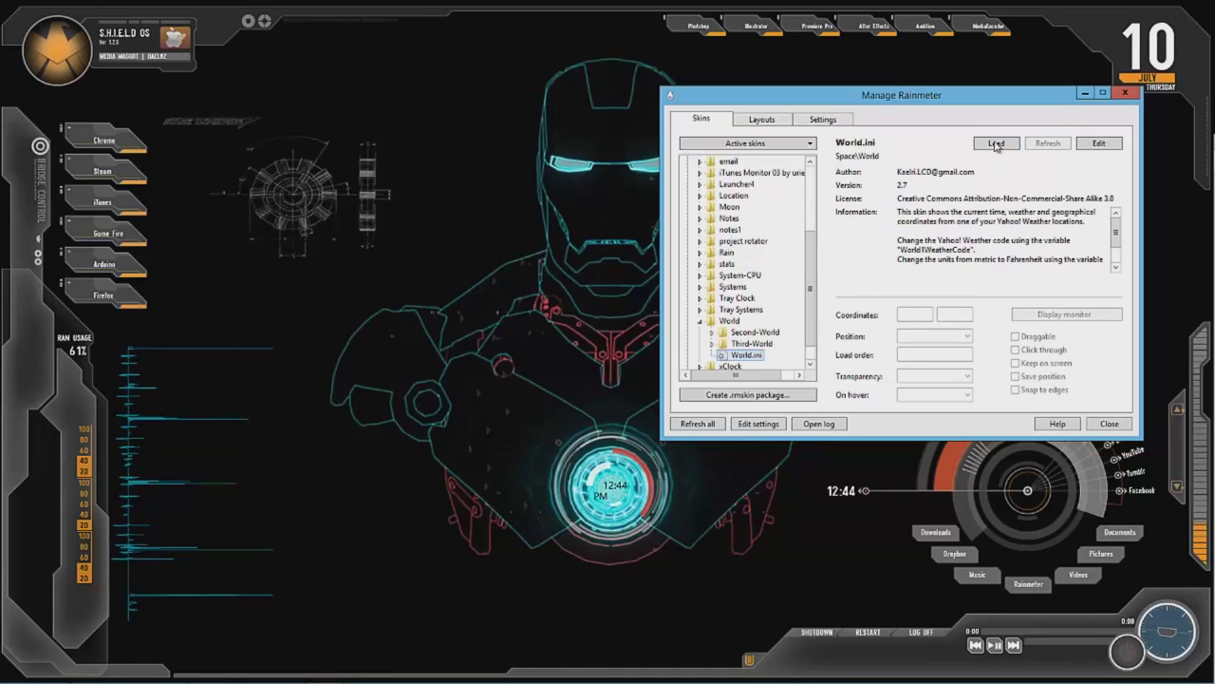
pyautogui.click(996, 144)
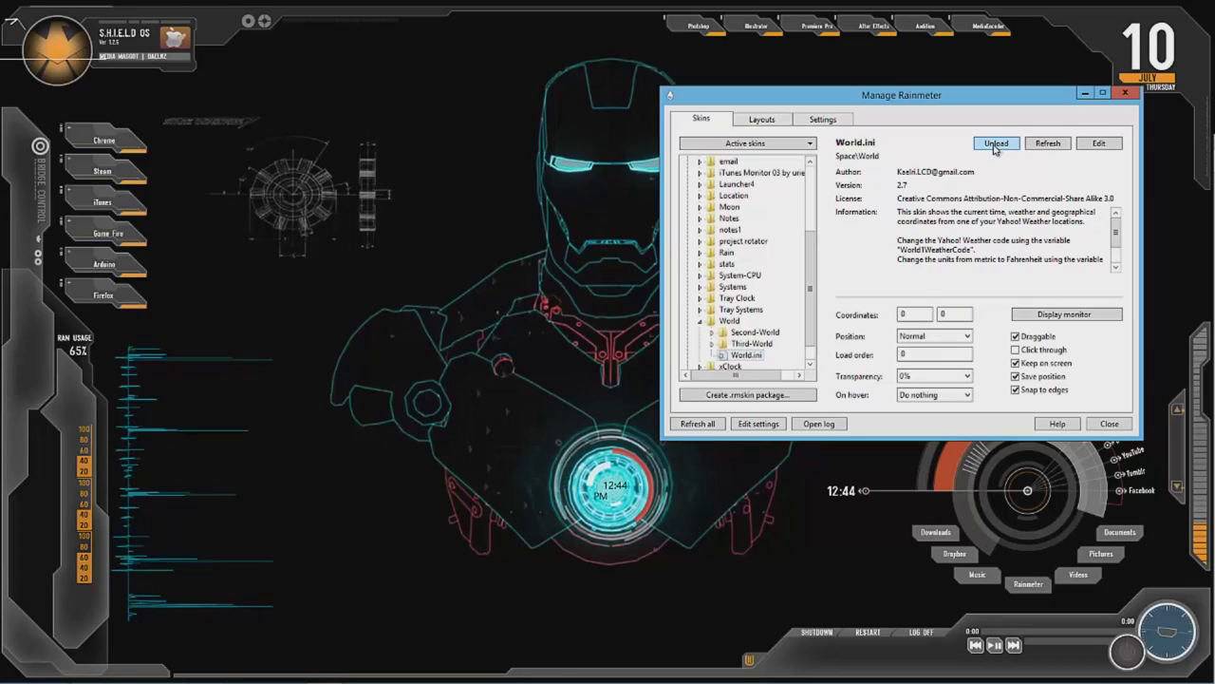
pyautogui.click(996, 146)
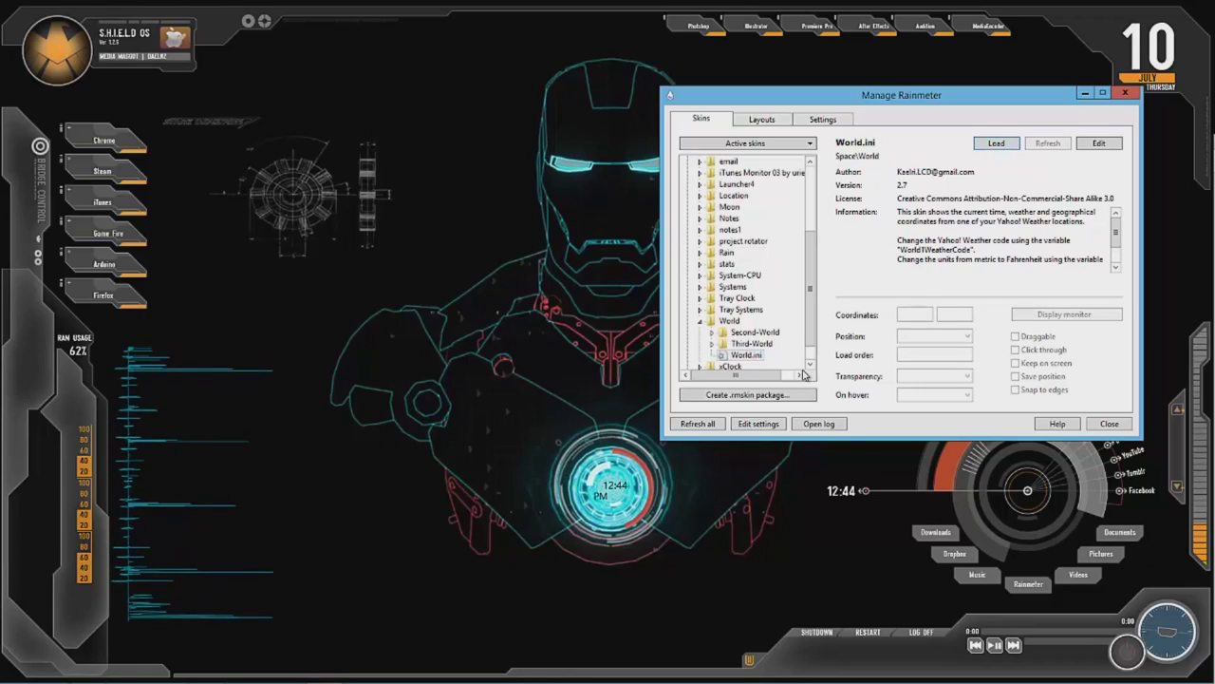
pyautogui.press('Left')
pyautogui.press('Left')
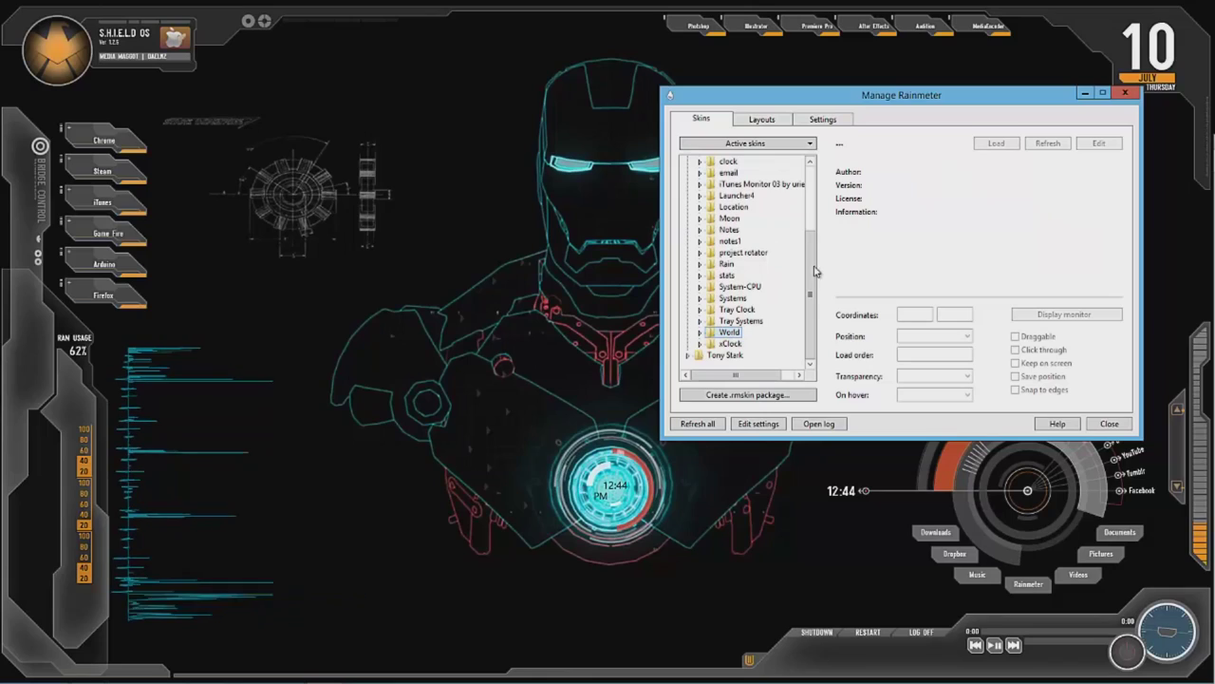
# Collapse the Space skin folder and close the Manage Rainmeter window.
pyautogui.scroll(3, 807, 273)
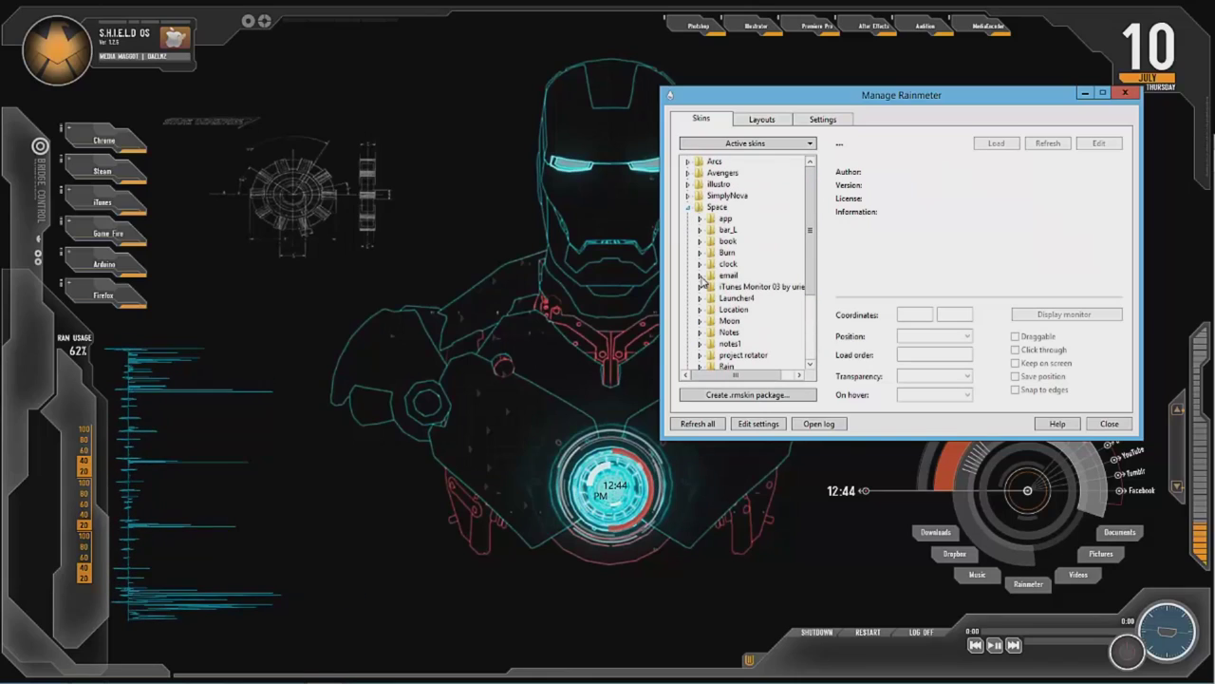
pyautogui.click(687, 206)
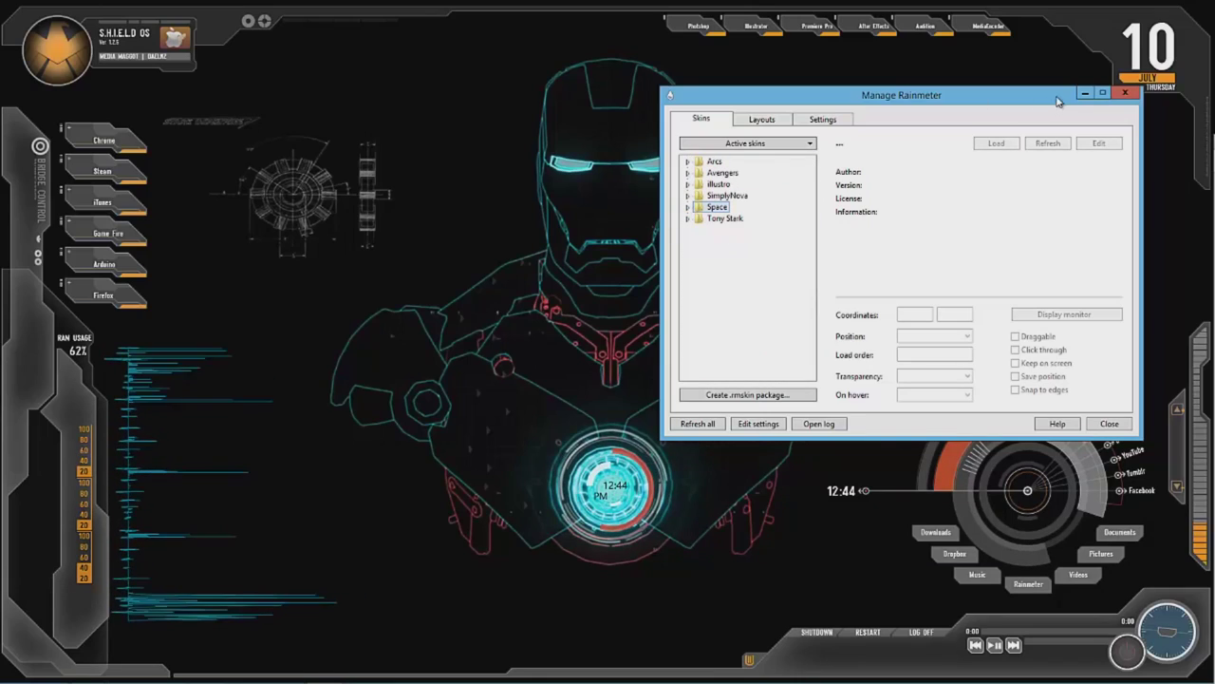
pyautogui.click(1125, 92)
# Switch back to Chrome, return to the Shield-IronMan-Jarvis theme page and clear the text selection in its credits list.
pyautogui.moveTo(83, 670)
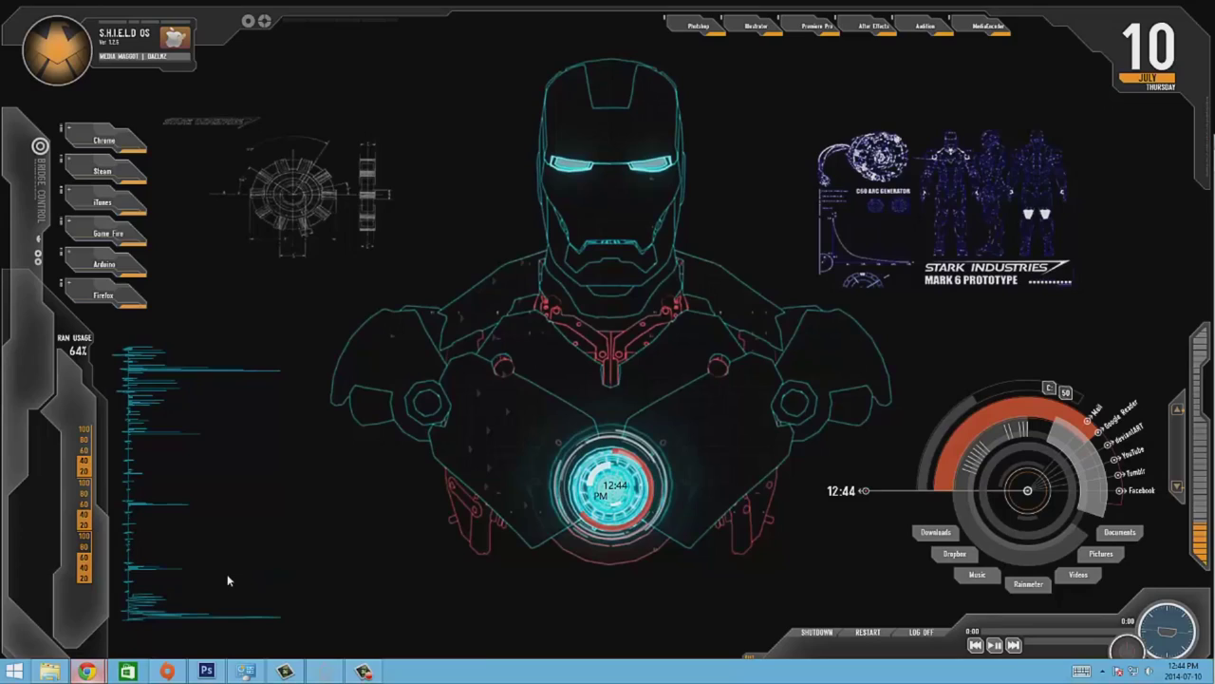
pyautogui.hotkey('alt', 'Tab')
pyautogui.click(57, 6)
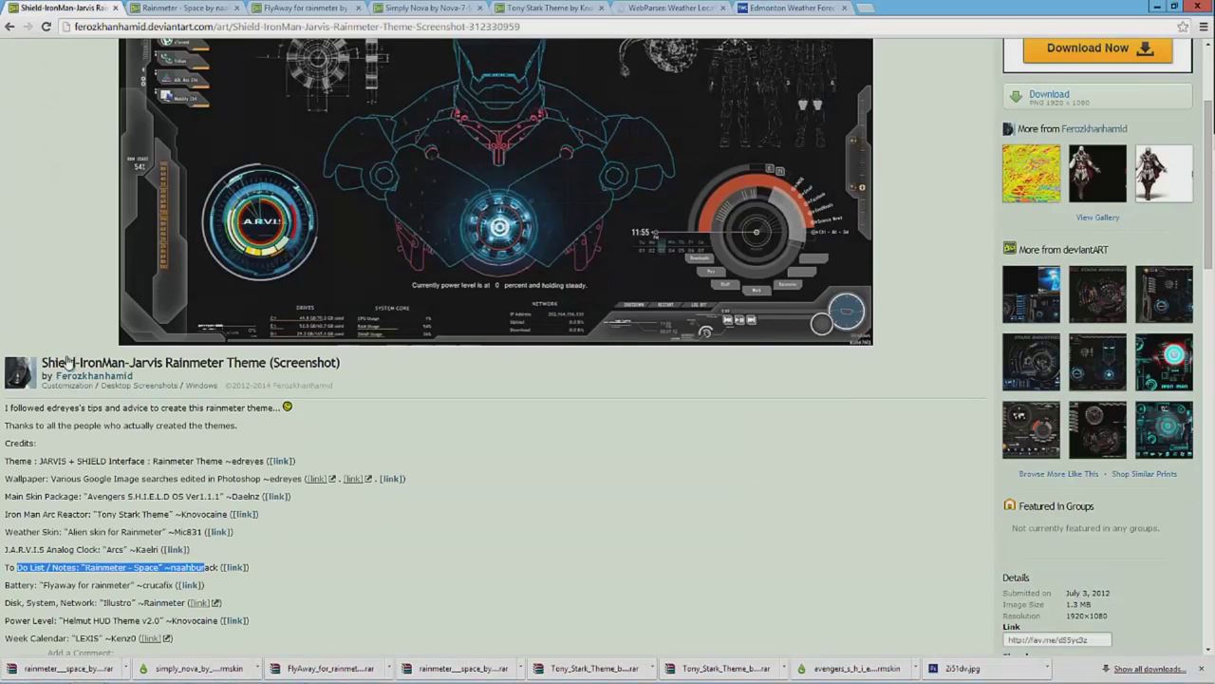
pyautogui.click(236, 584)
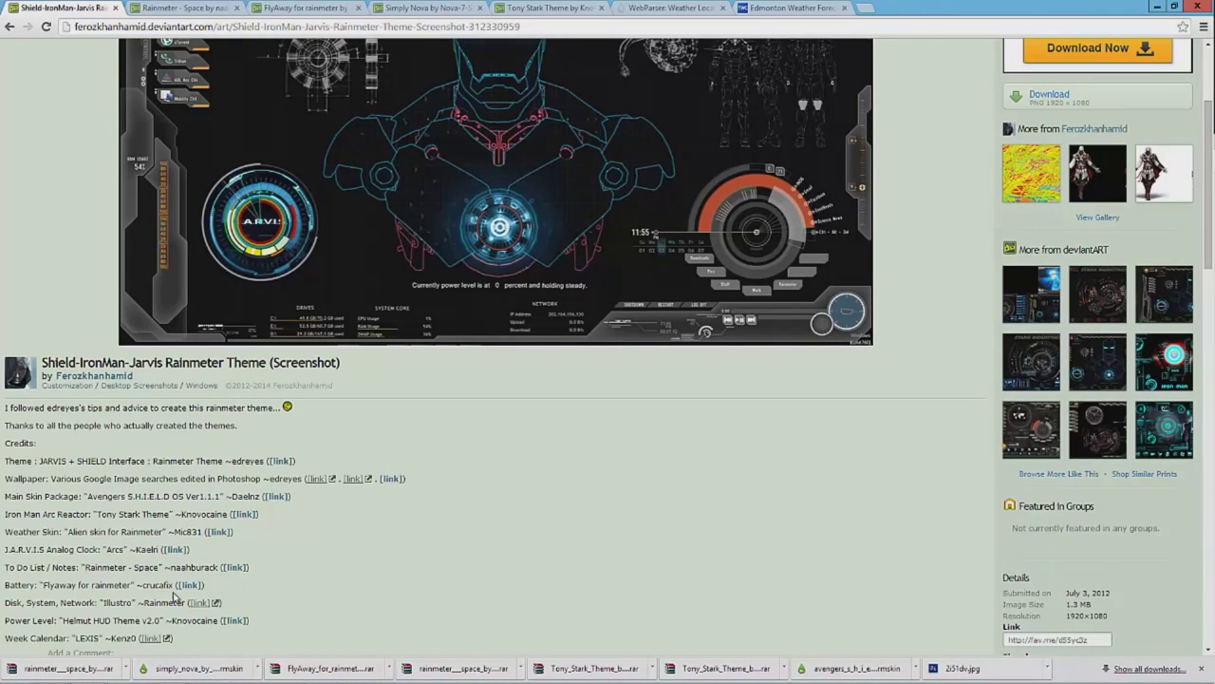
# Go to the open FlyAway for rainmeter page, download its RAR archive and open the archive in WinRAR.
pyautogui.click(304, 7)
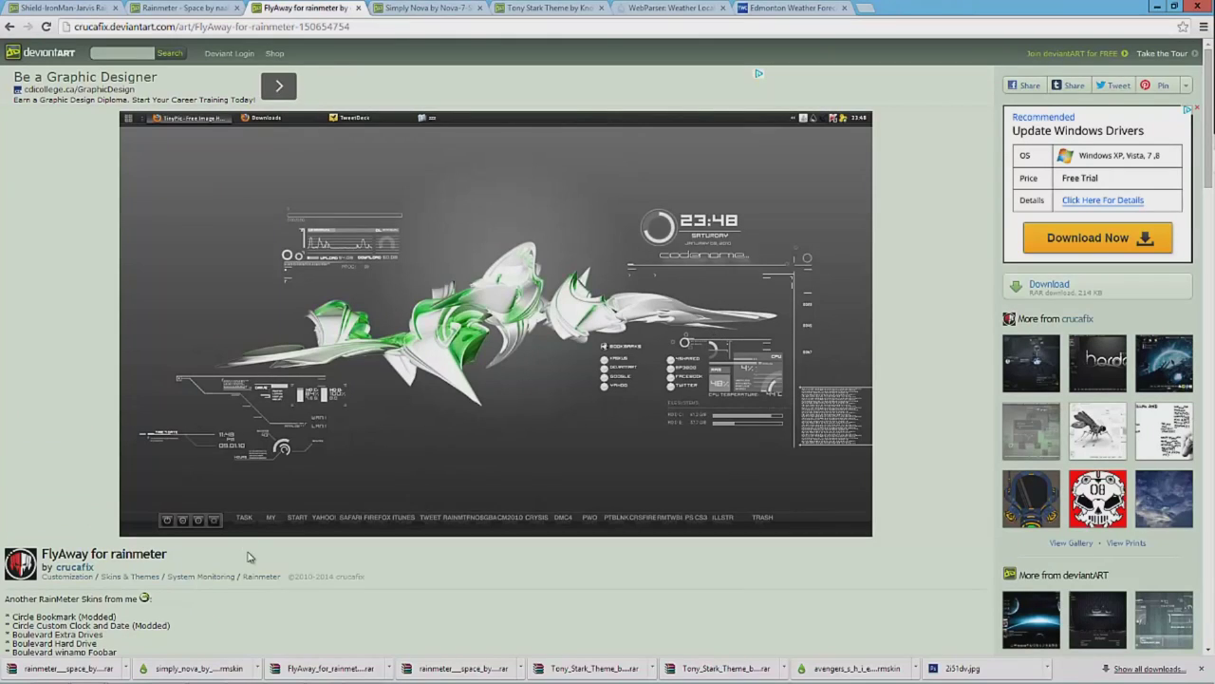
pyautogui.scroll(-3, 761, 399)
pyautogui.scroll(3, 928, 329)
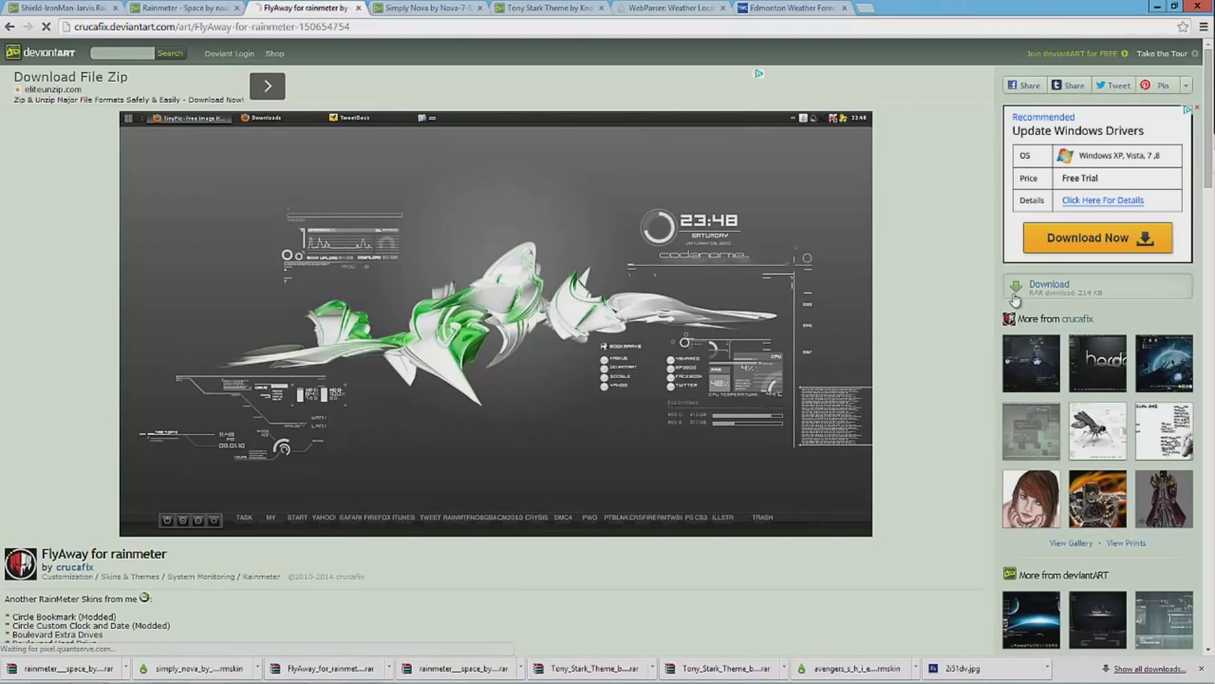
pyautogui.click(57, 667)
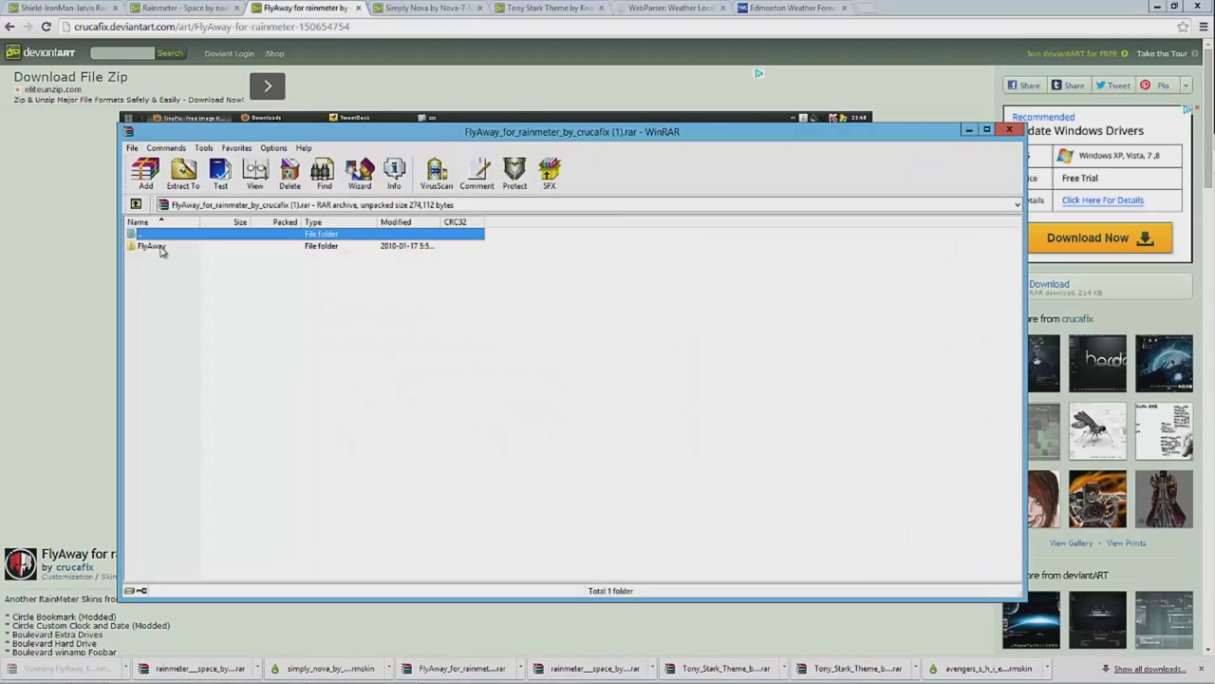
# Extract the FlyAway folder from the archive to Documents\Rainmeter\Skins and minimize WinRAR.
pyautogui.click(157, 246)
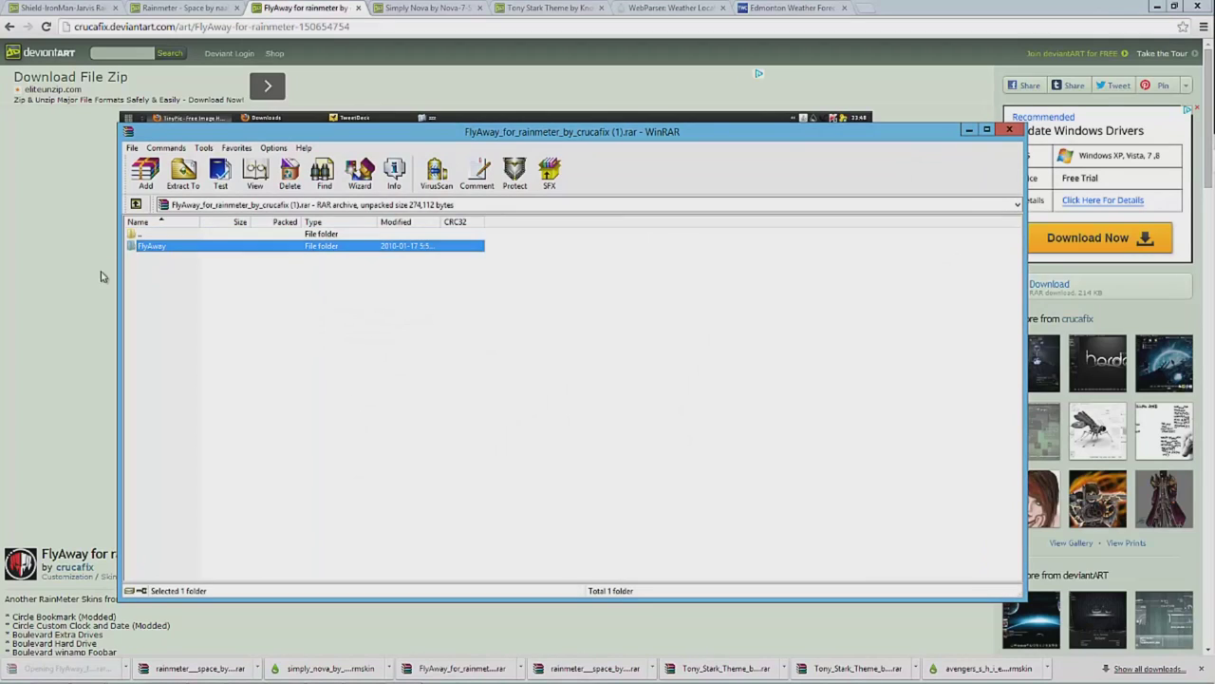
pyautogui.click(183, 186)
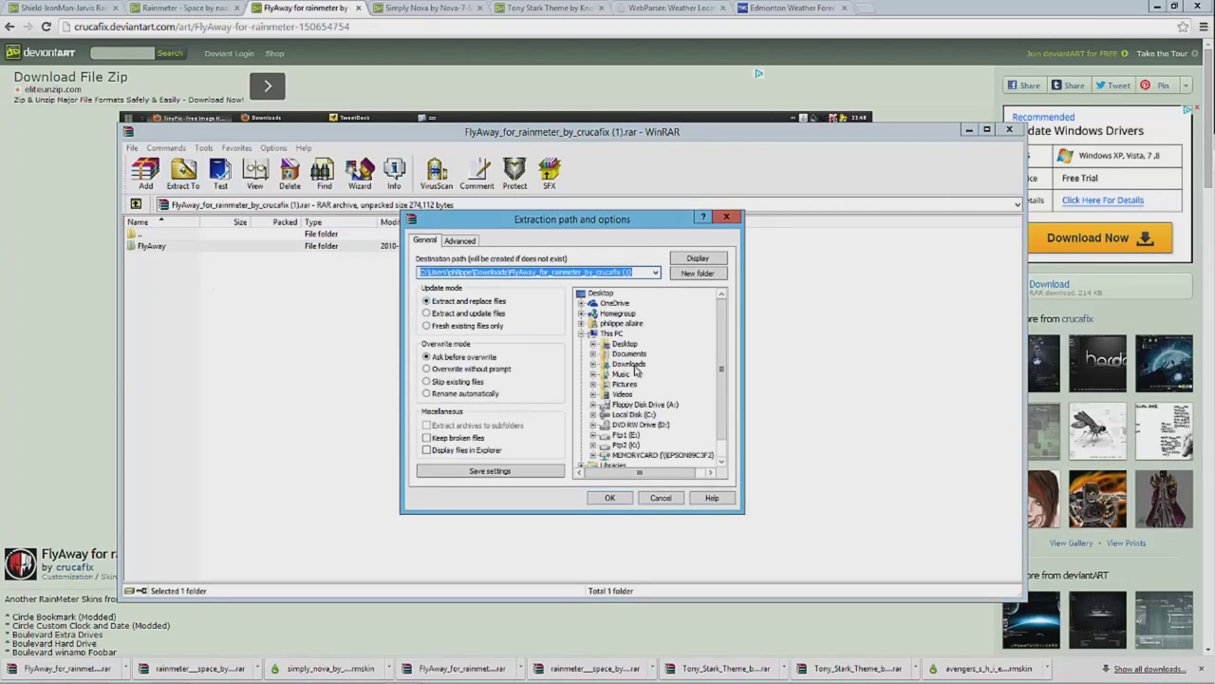
pyautogui.click(630, 353)
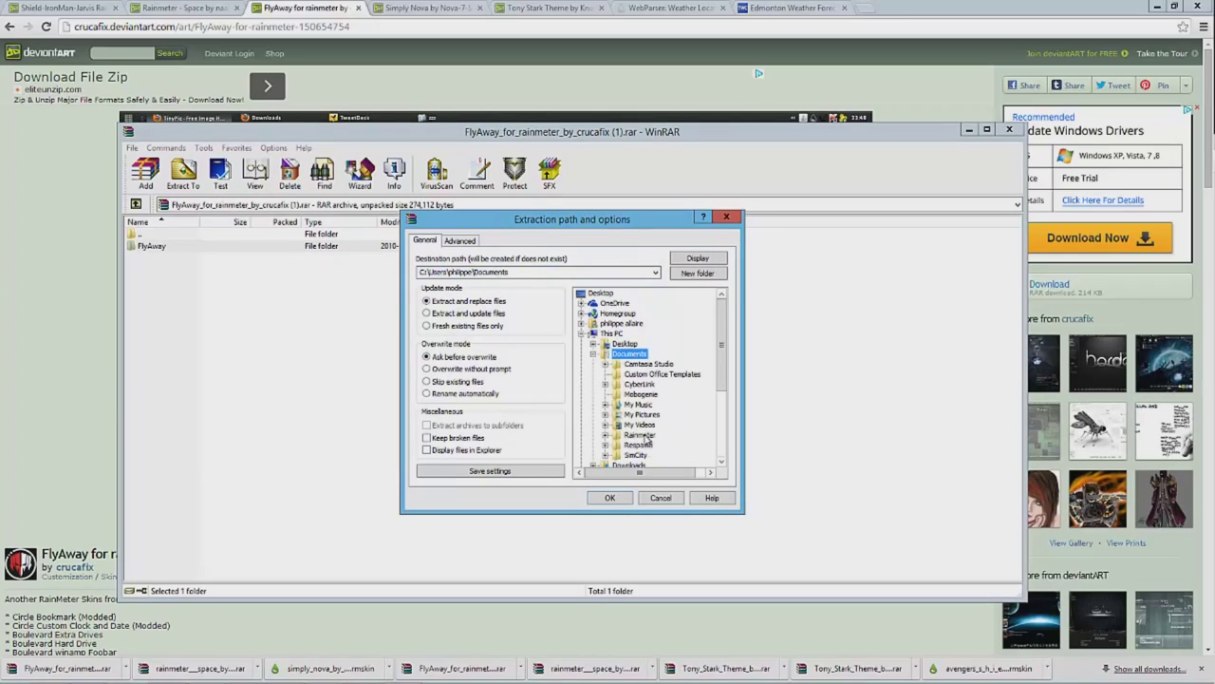
pyautogui.doubleClick(640, 435)
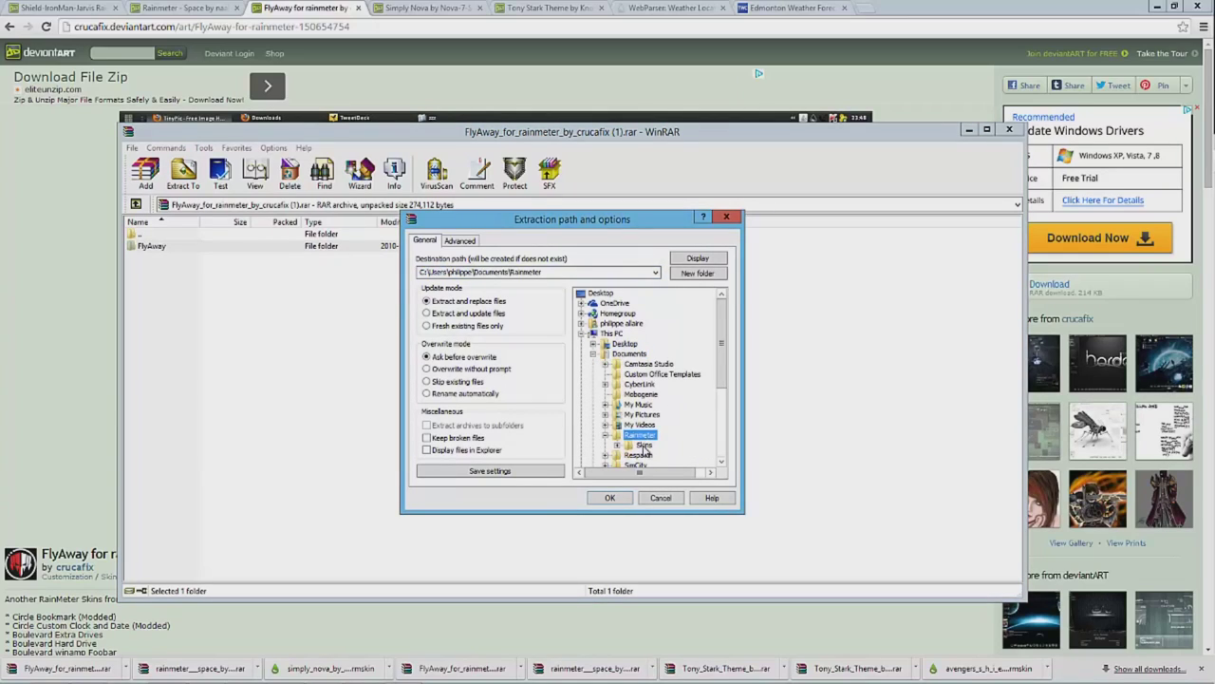
pyautogui.click(616, 500)
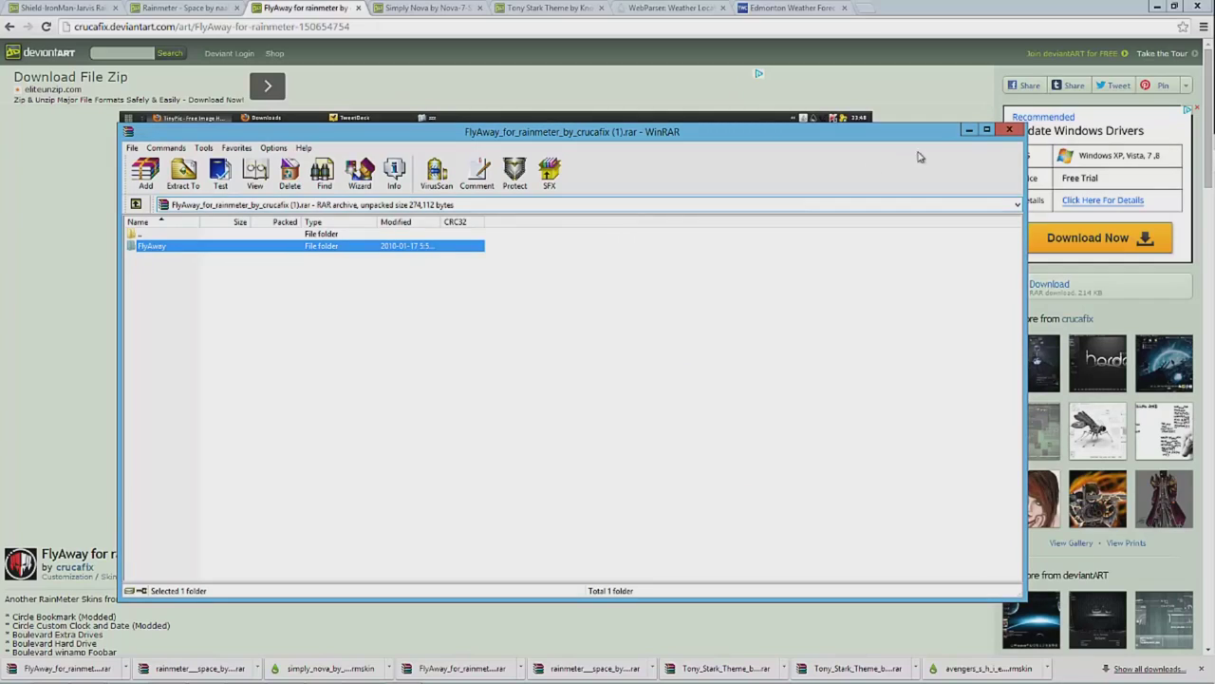
pyautogui.click(968, 131)
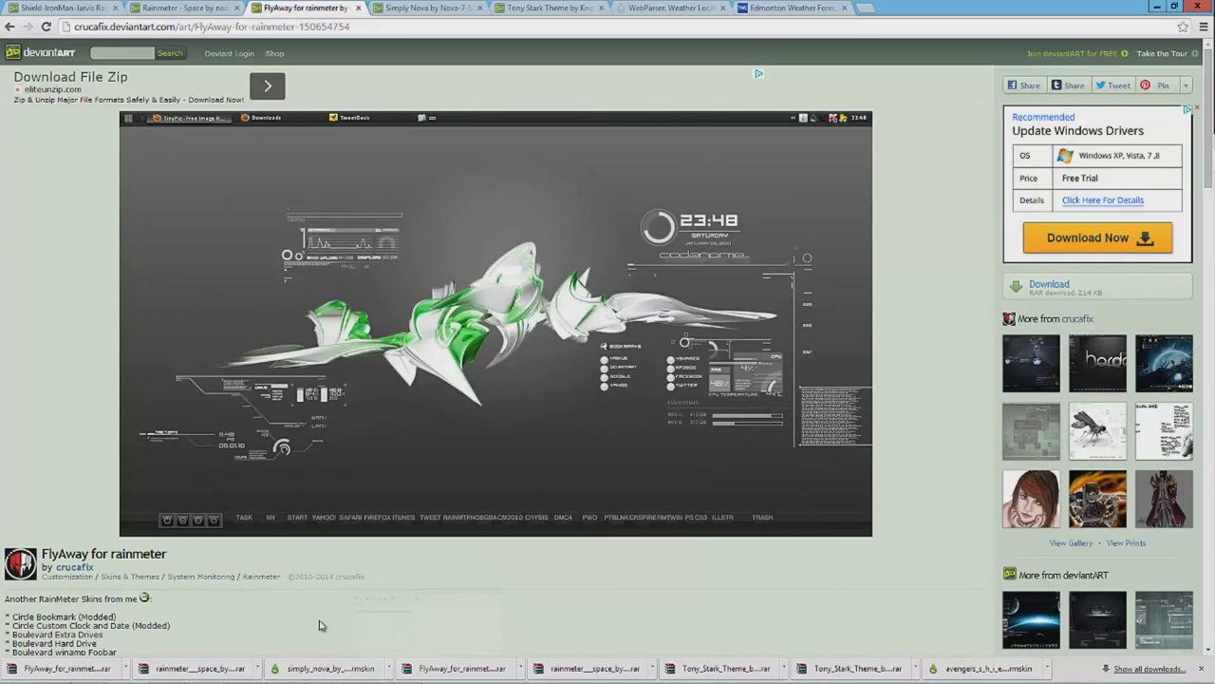
# Switch to the Manage Rainmeter window, refresh all skins and expand the FlyAway folder.
pyautogui.moveTo(409, 680)
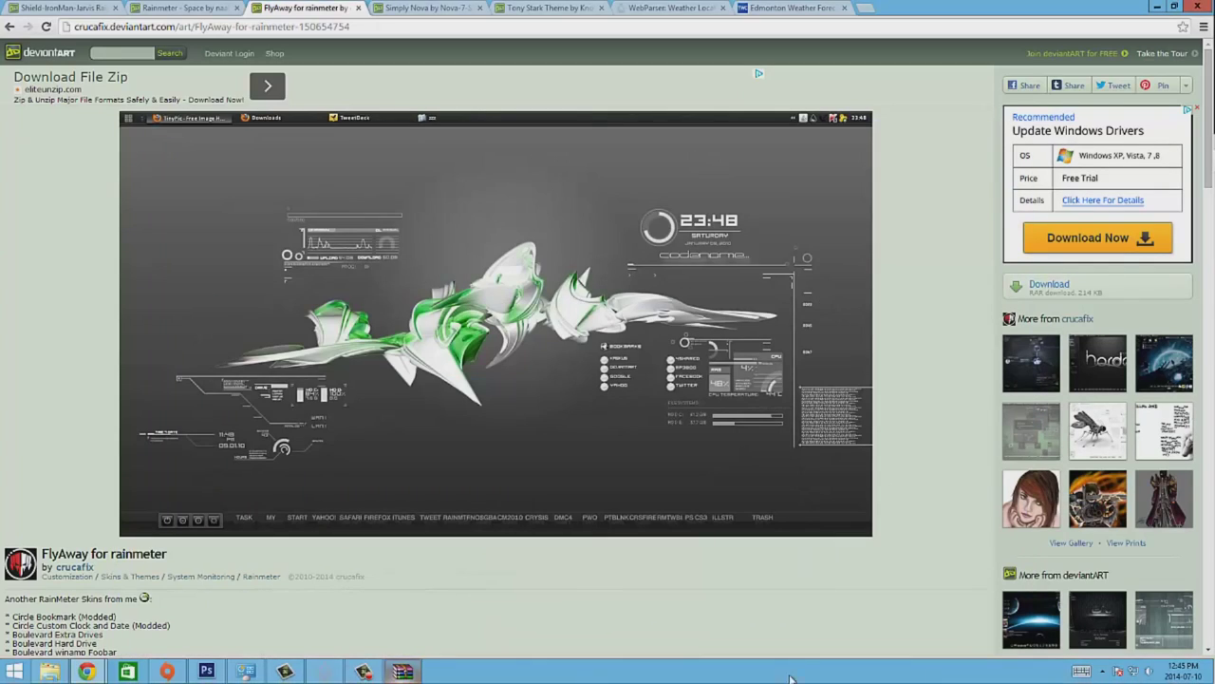
pyautogui.click(326, 672)
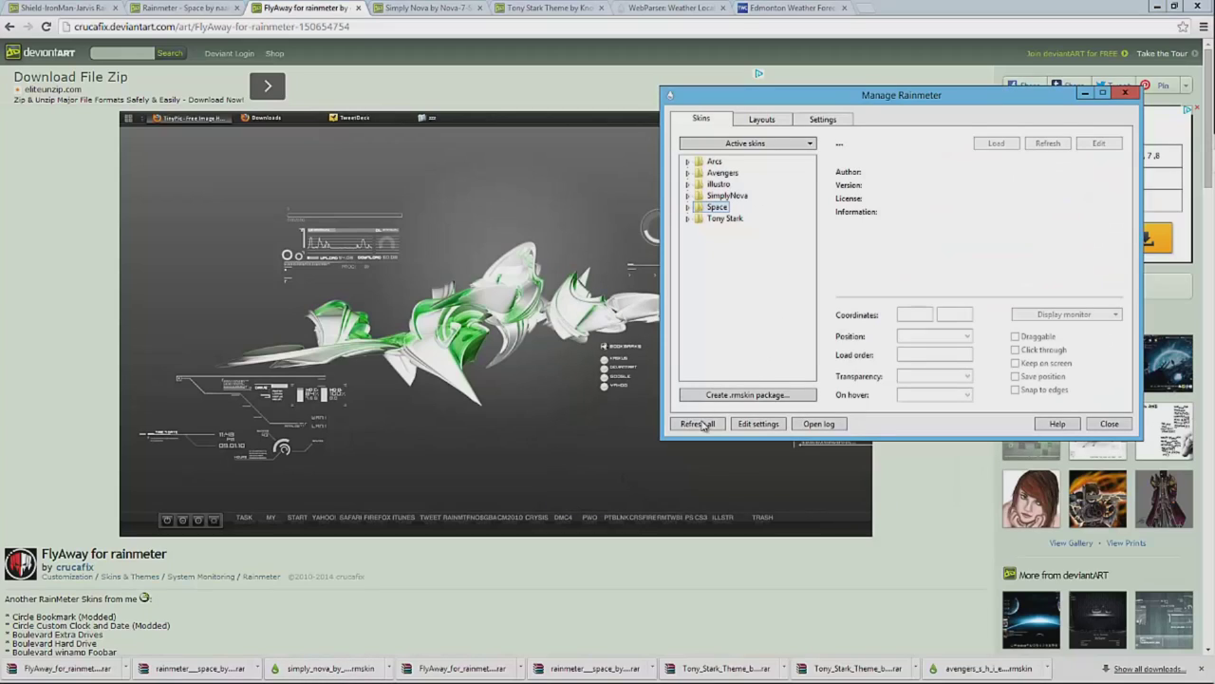
pyautogui.click(698, 424)
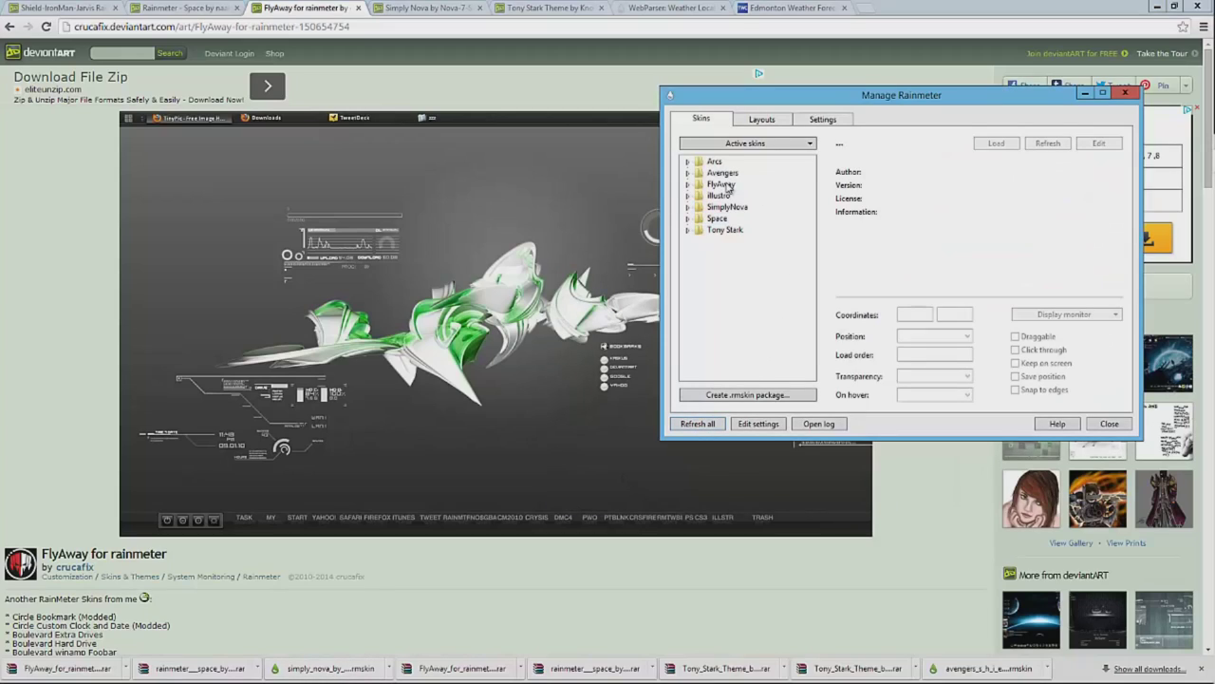
pyautogui.click(726, 186)
pyautogui.click(688, 185)
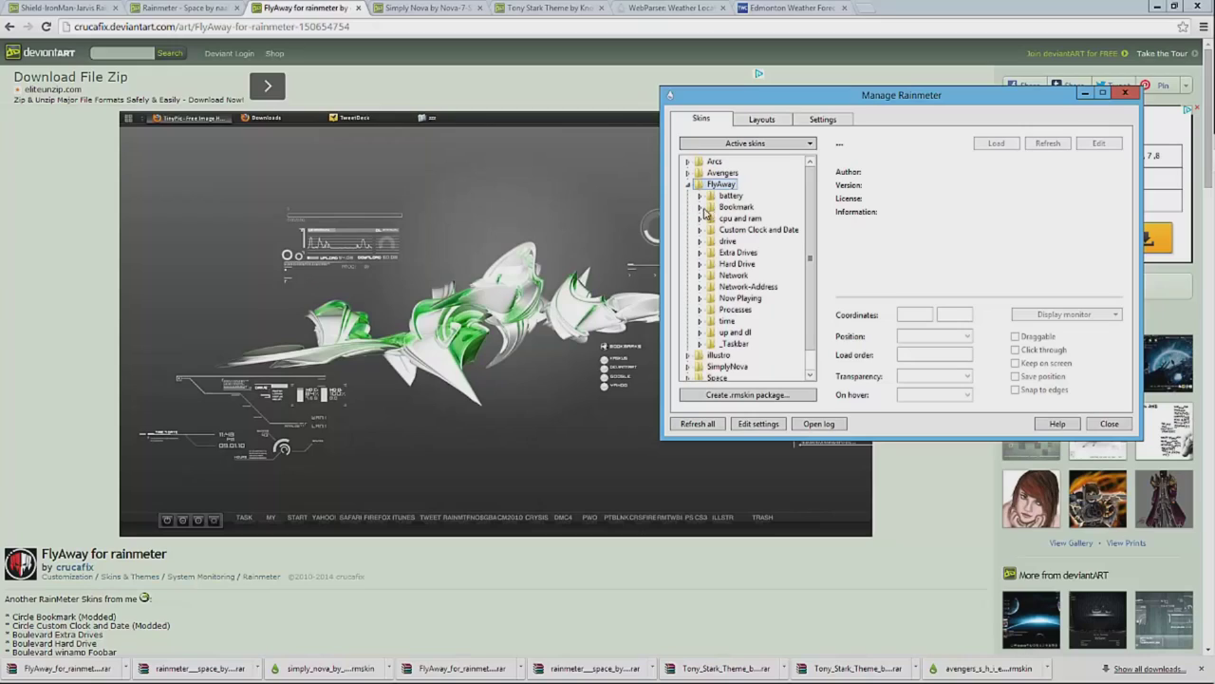
# Try the Processes.ini skin from the Processes folder of FlyAway by loading it, check the desktop and unload it again.
pyautogui.click(700, 310)
pyautogui.click(756, 323)
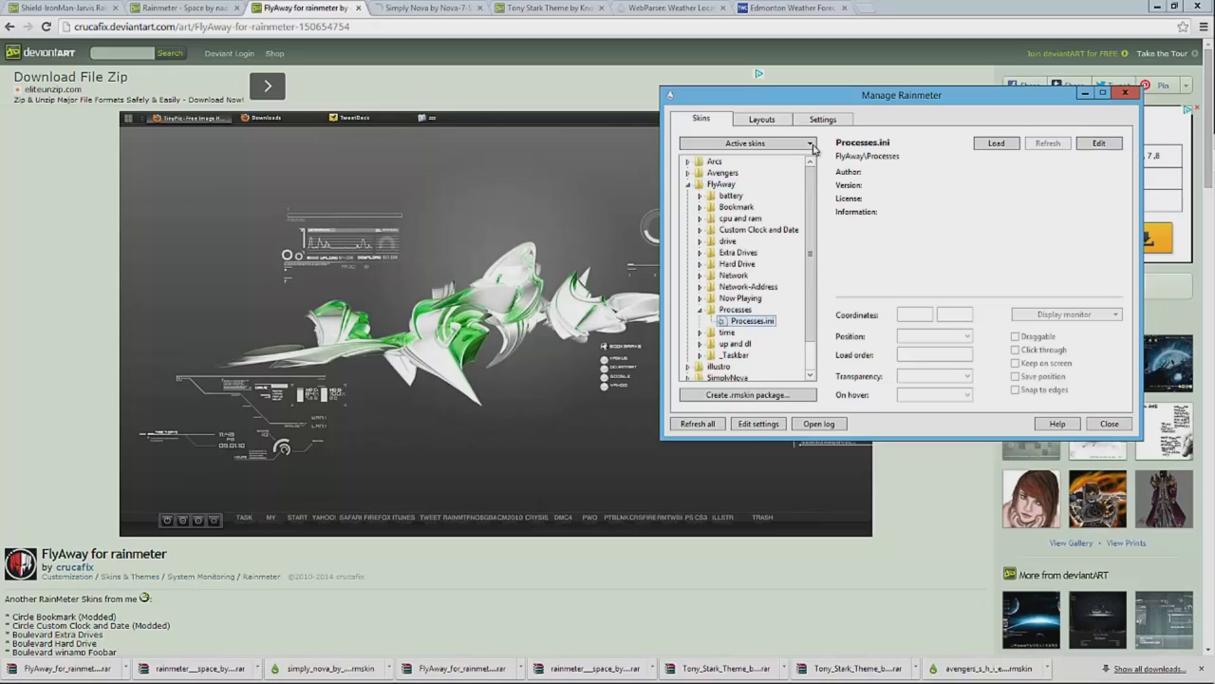
pyautogui.moveTo(875, 101); pyautogui.dragTo(745, 104)
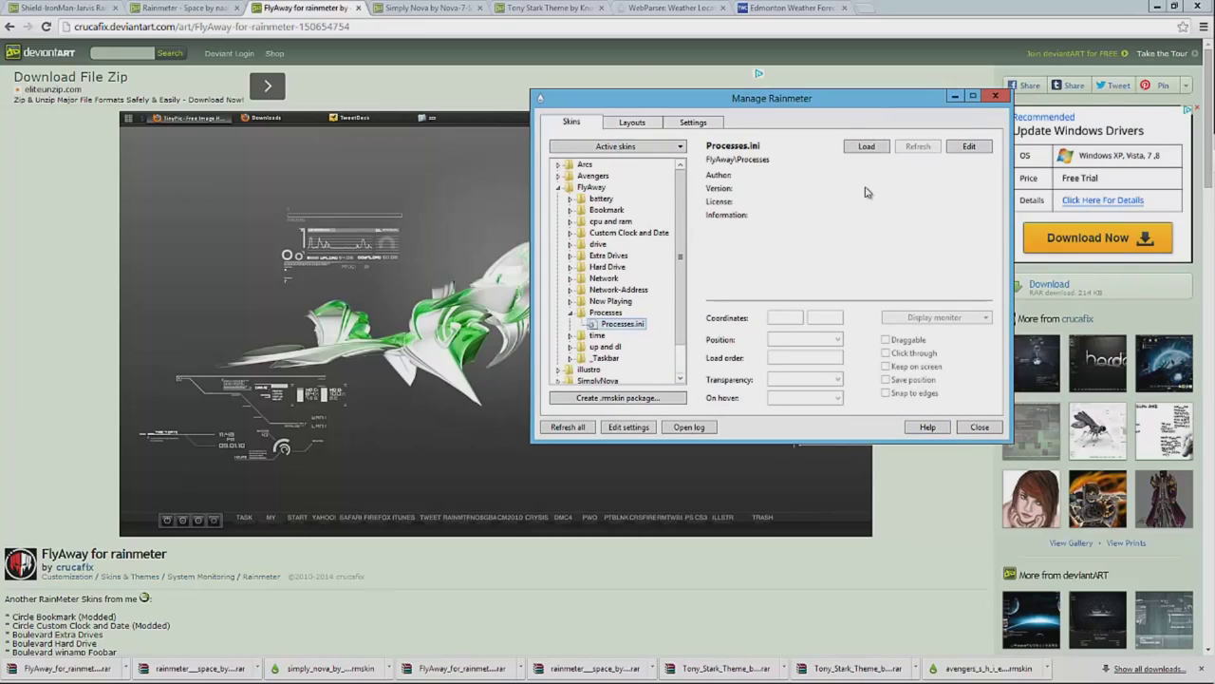
pyautogui.click(867, 148)
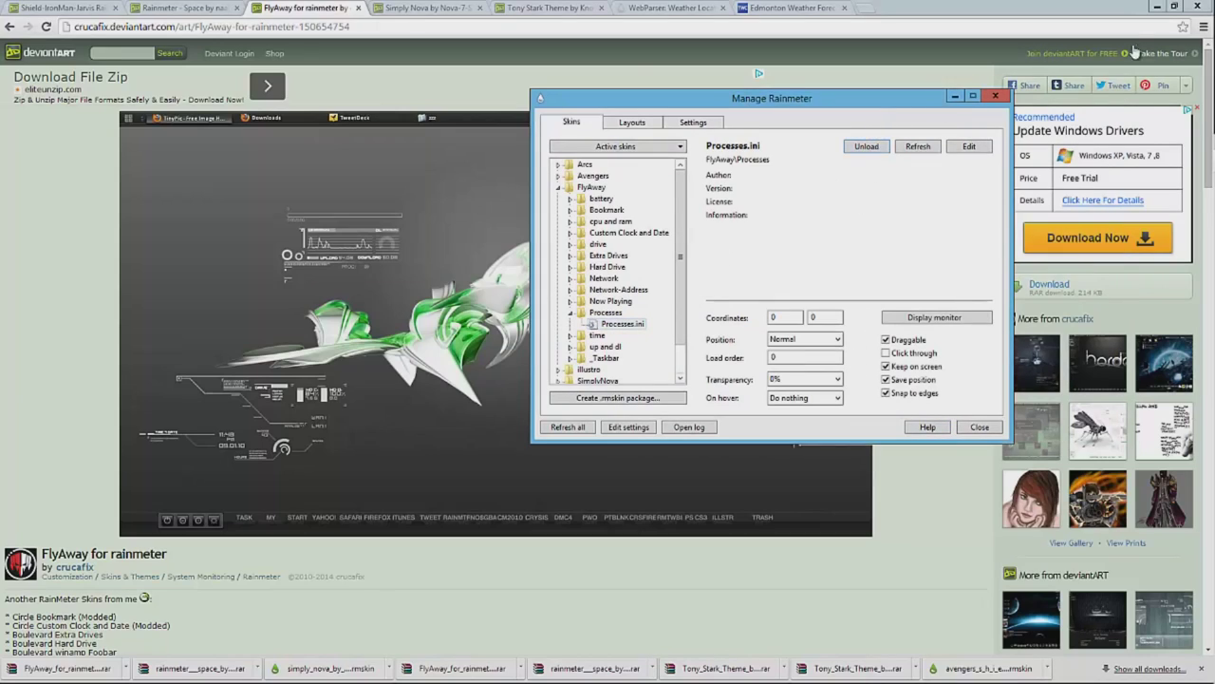
pyautogui.click(1155, 6)
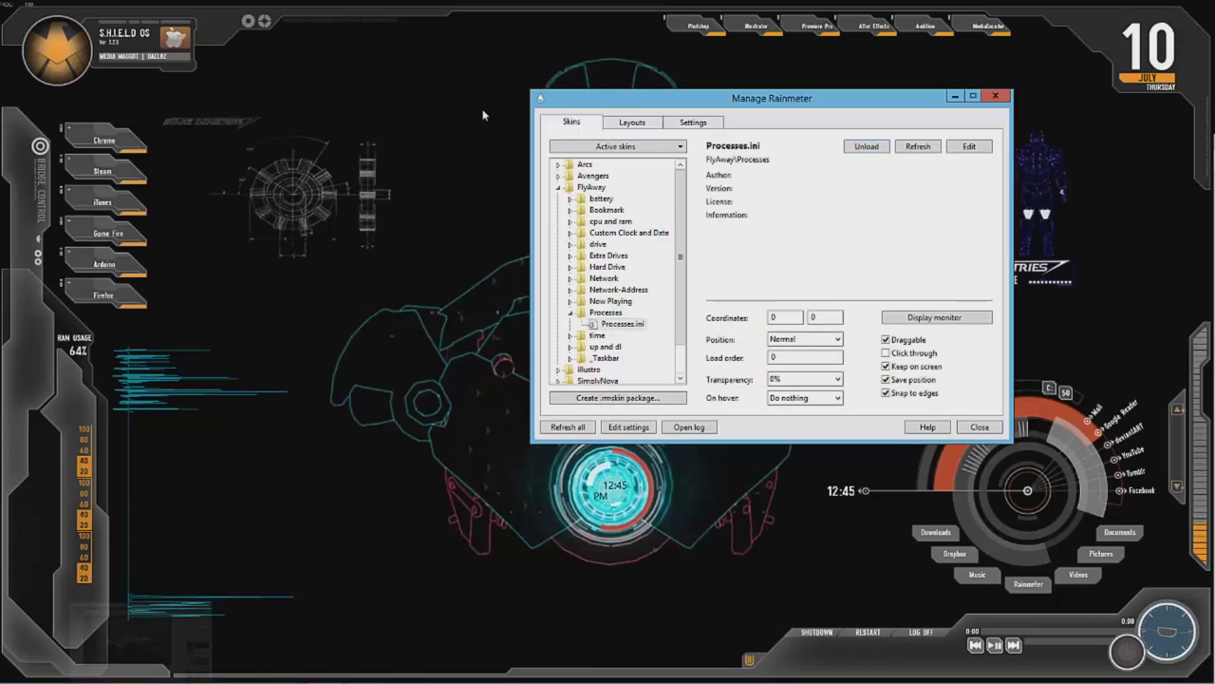
pyautogui.click(867, 147)
pyautogui.click(867, 147)
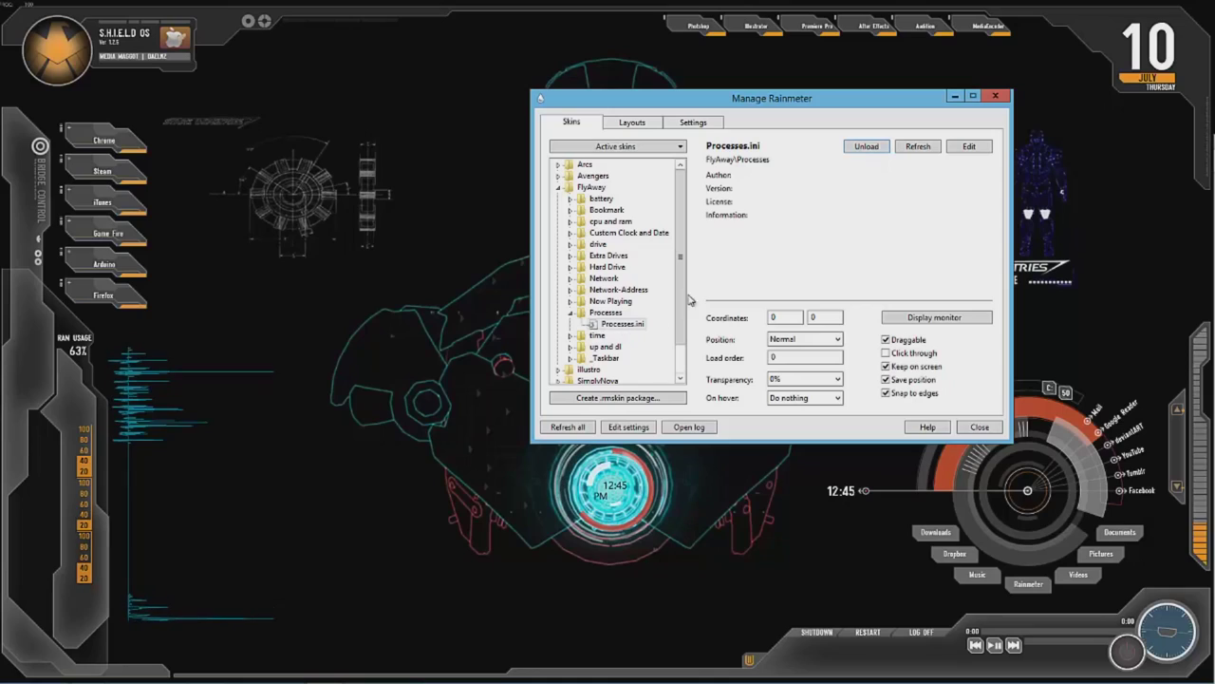
pyautogui.click(865, 149)
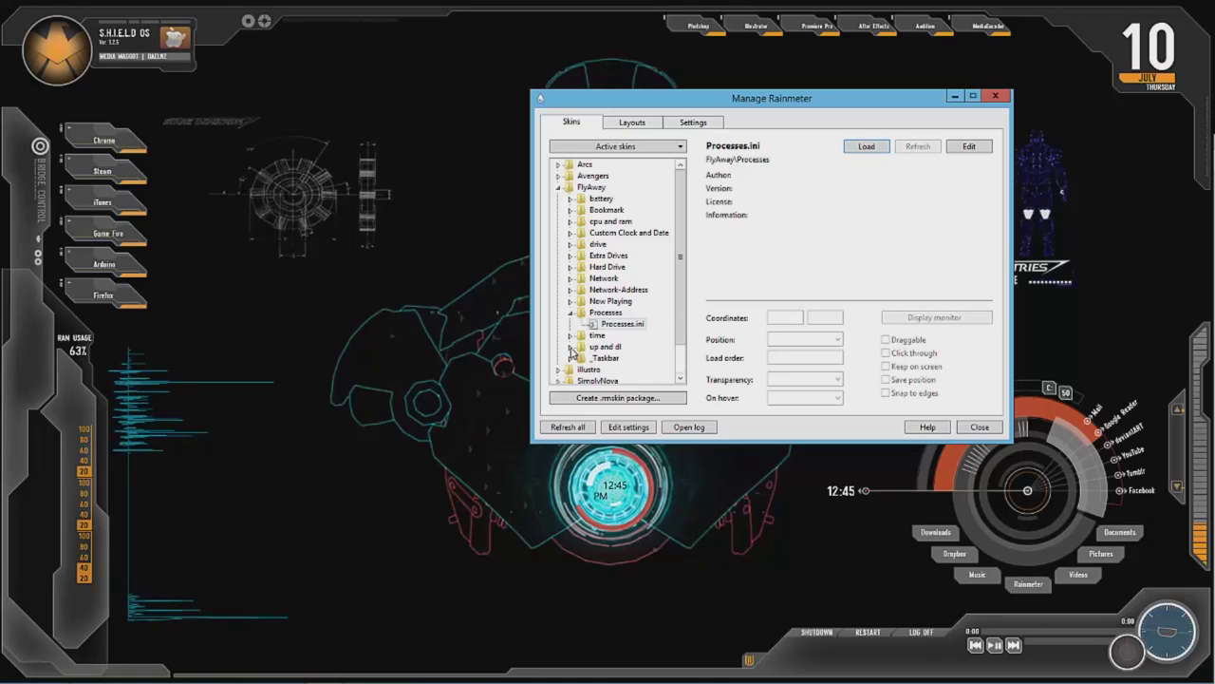
# Load time.ini from FlyAway's time folder and move the skin beside the media player, at about 1216, 987.
pyautogui.click(571, 336)
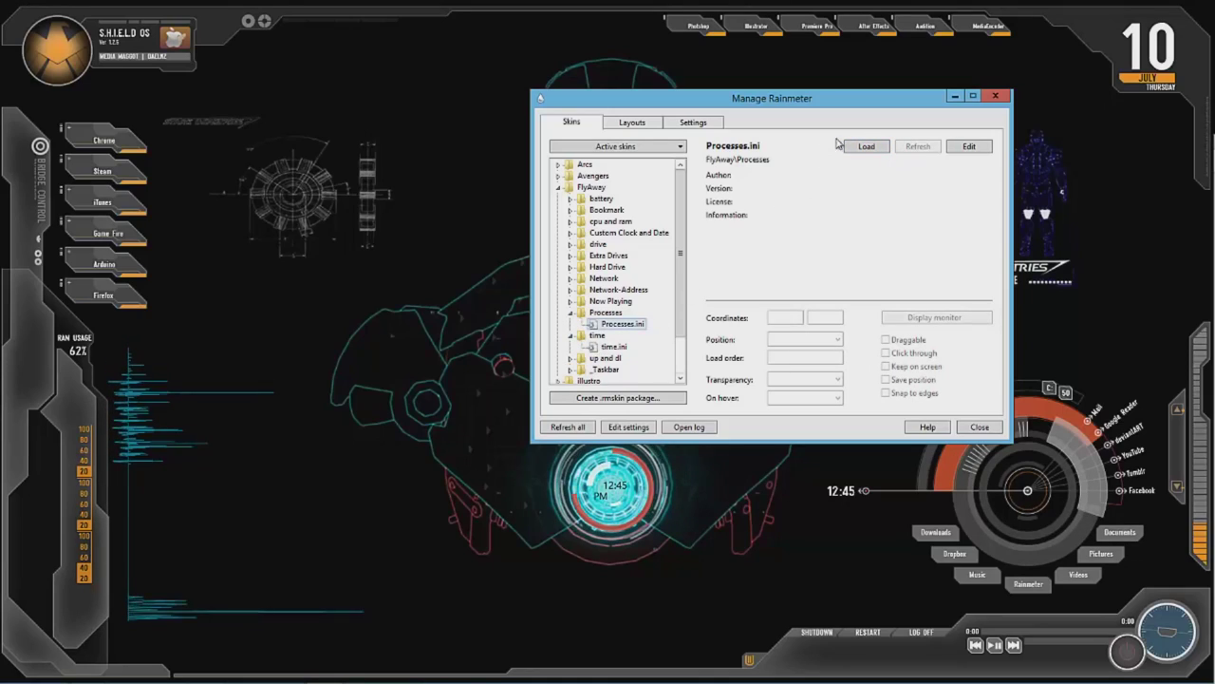
pyautogui.click(865, 146)
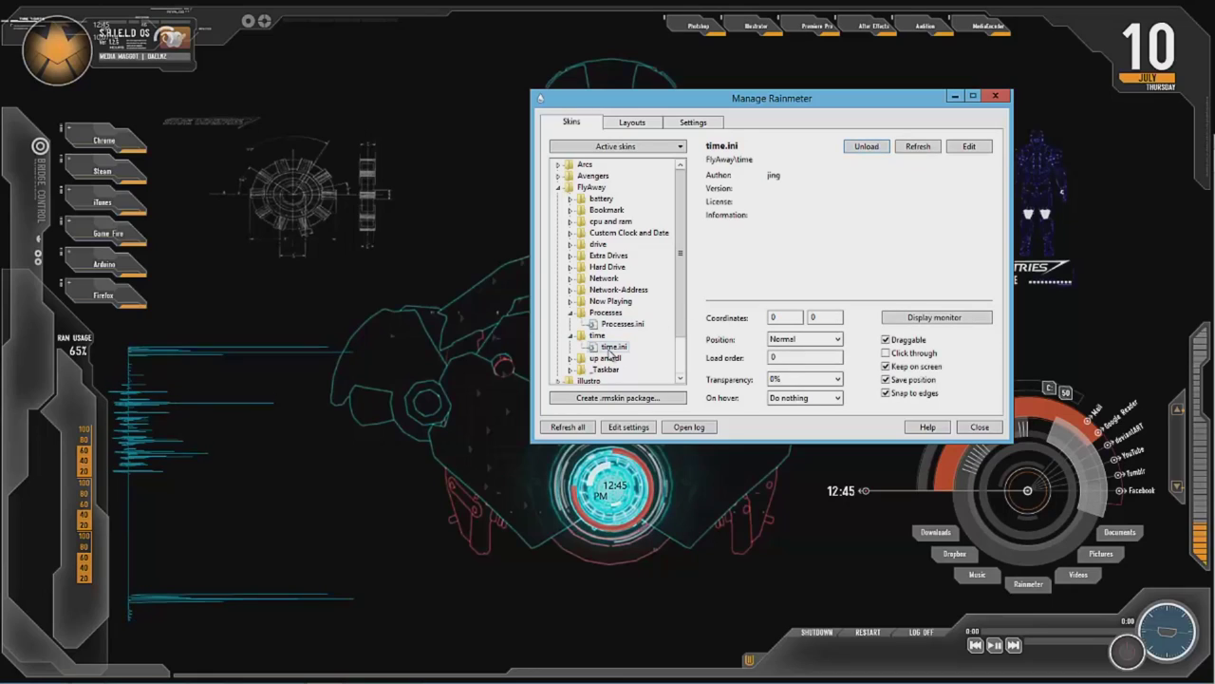
pyautogui.click(33, 38)
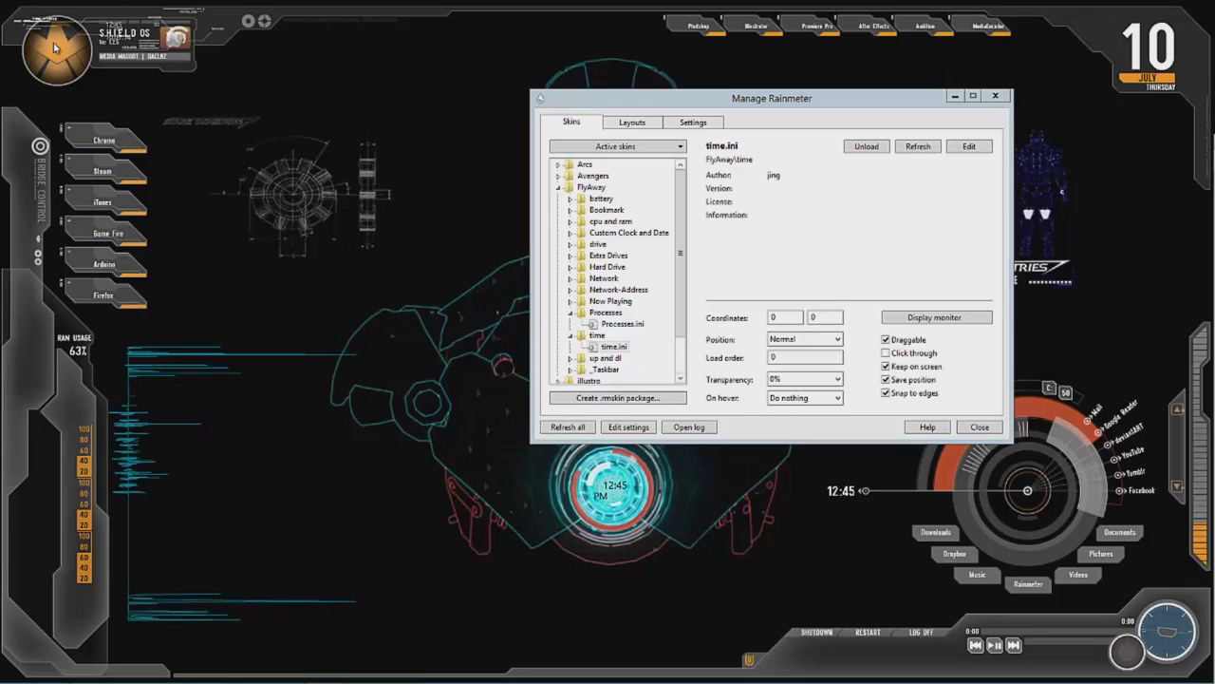
pyautogui.moveTo(53, 43); pyautogui.dragTo(787, 649)
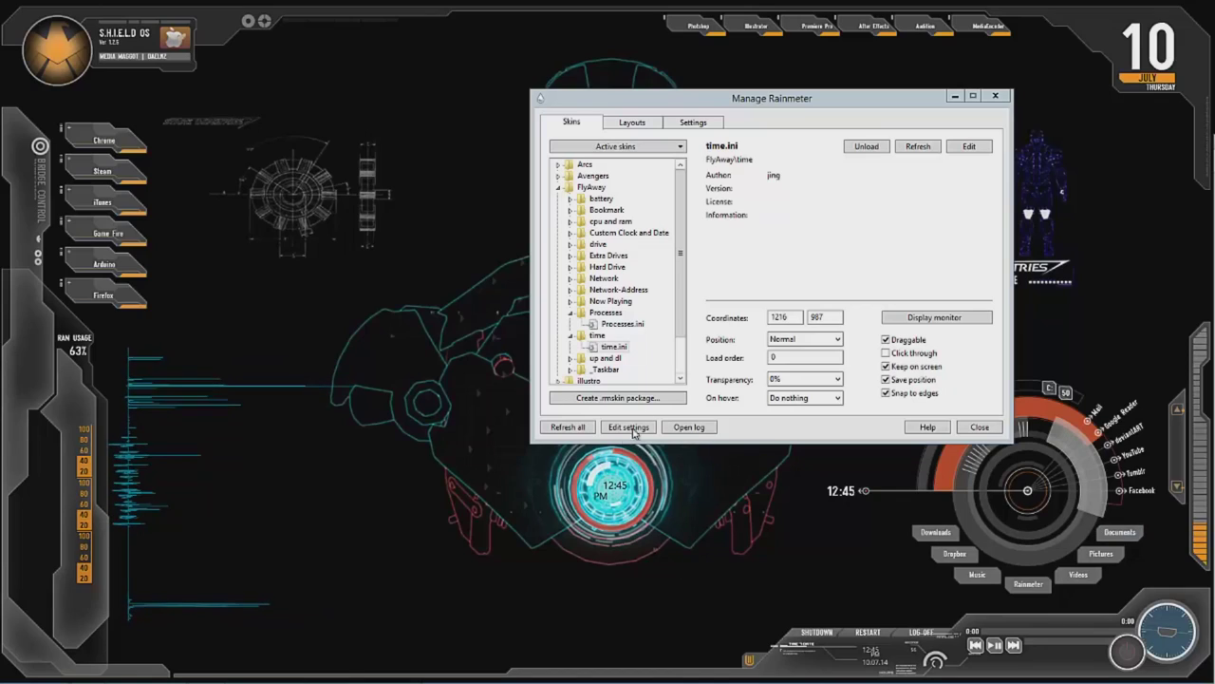
# Look through the remaining FlyAway skin folders, including up and dl, and minimize the Manage Rainmeter window.
pyautogui.moveTo(680, 323); pyautogui.dragTo(680, 358)
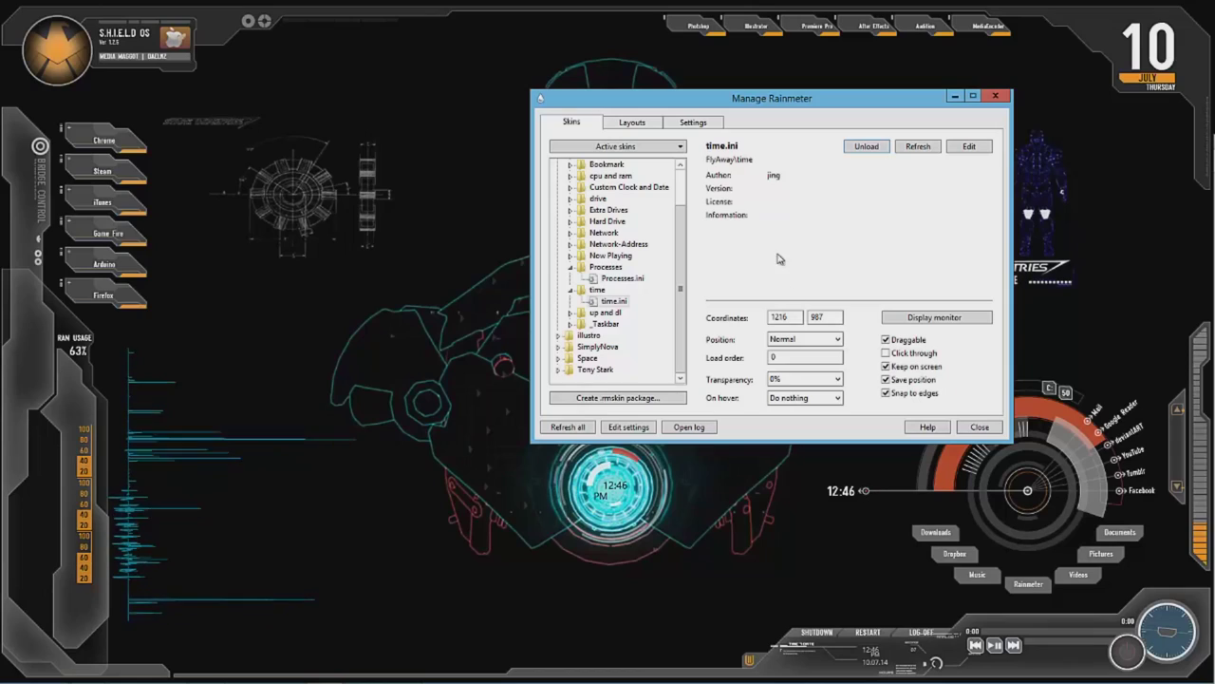
pyautogui.click(605, 312)
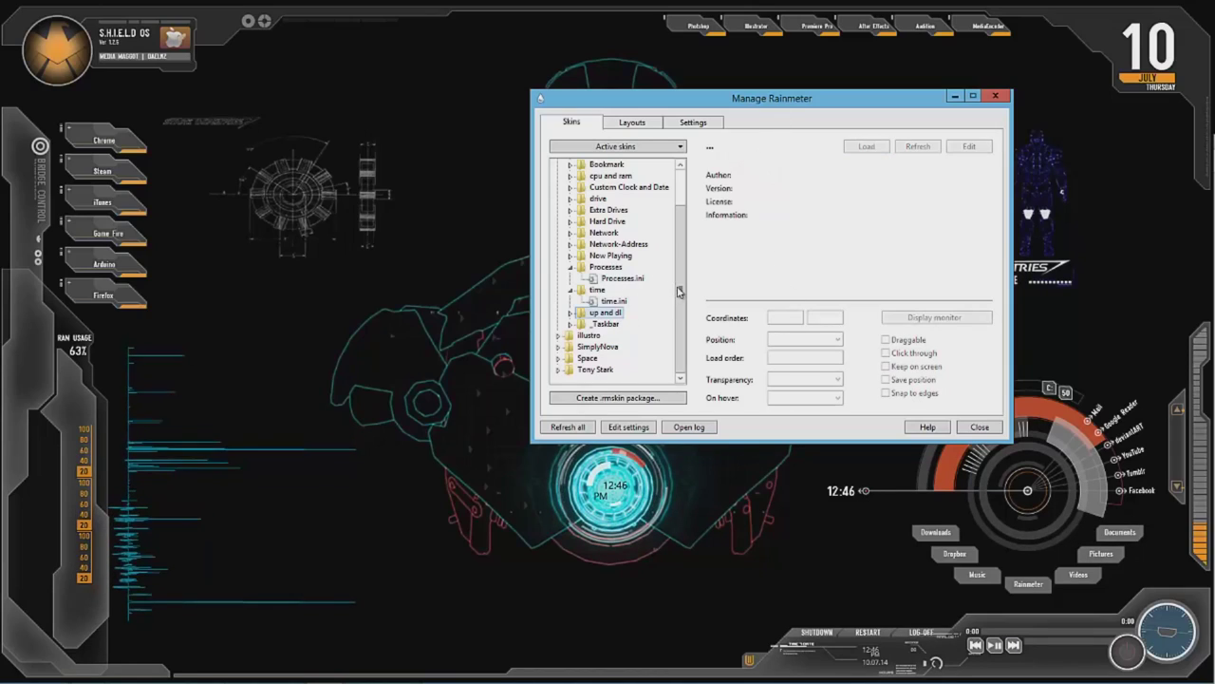
pyautogui.scroll(2, 612, 285)
pyautogui.moveTo(795, 106); pyautogui.dragTo(665, 110)
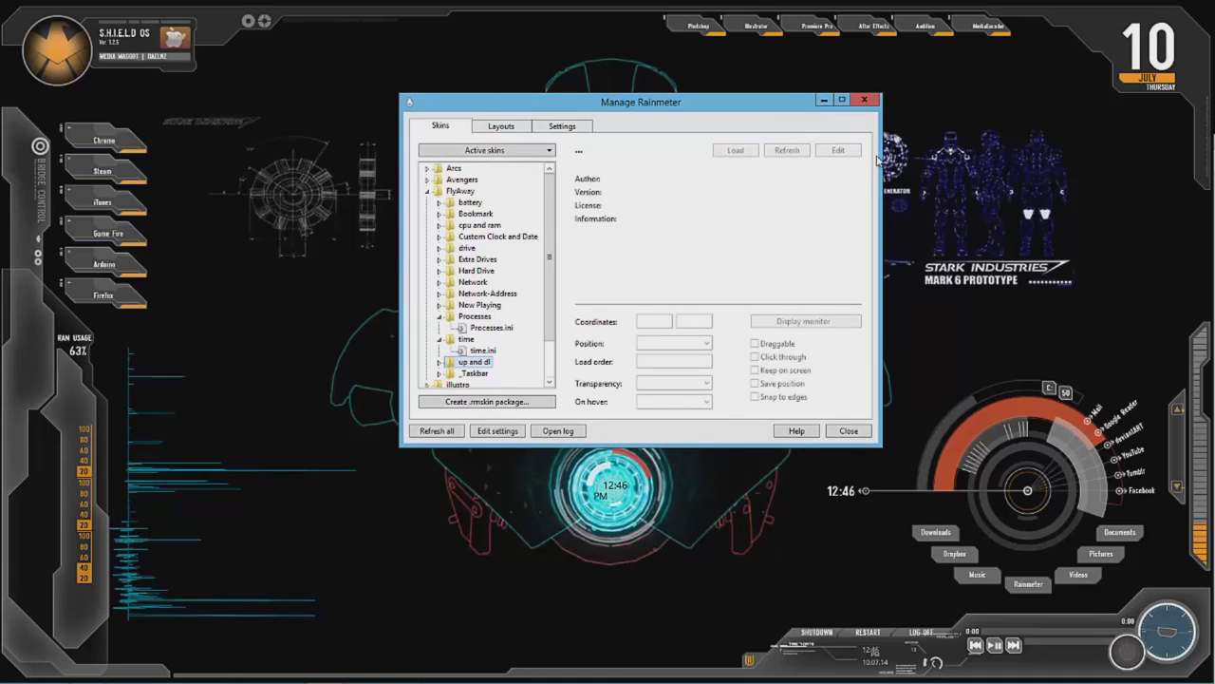
pyautogui.click(823, 101)
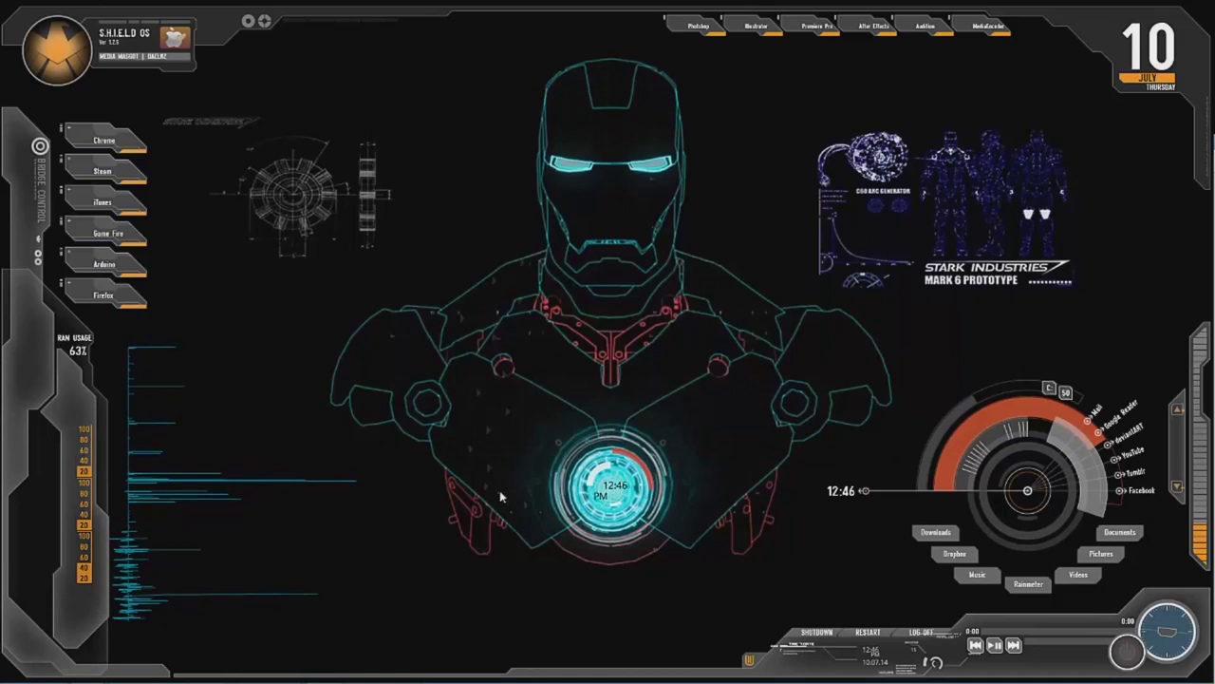
# Switch back to Chrome and go to the open Simply Nova skin page.
pyautogui.moveTo(86, 673)
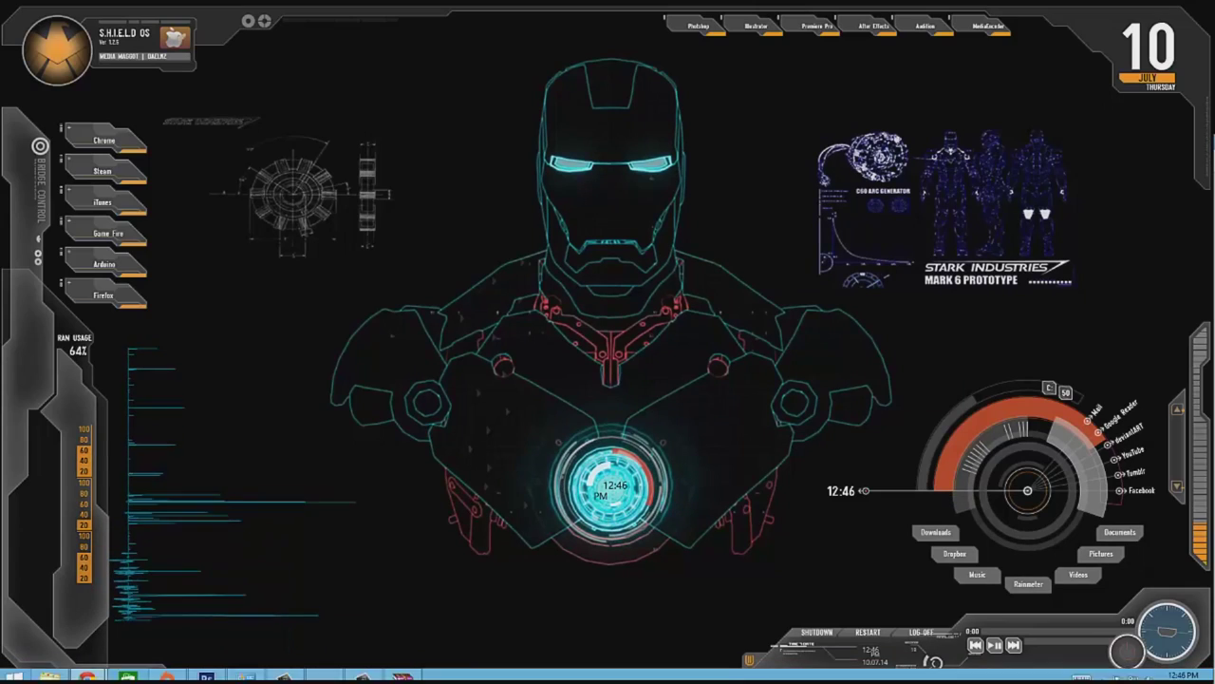
pyautogui.click(219, 603)
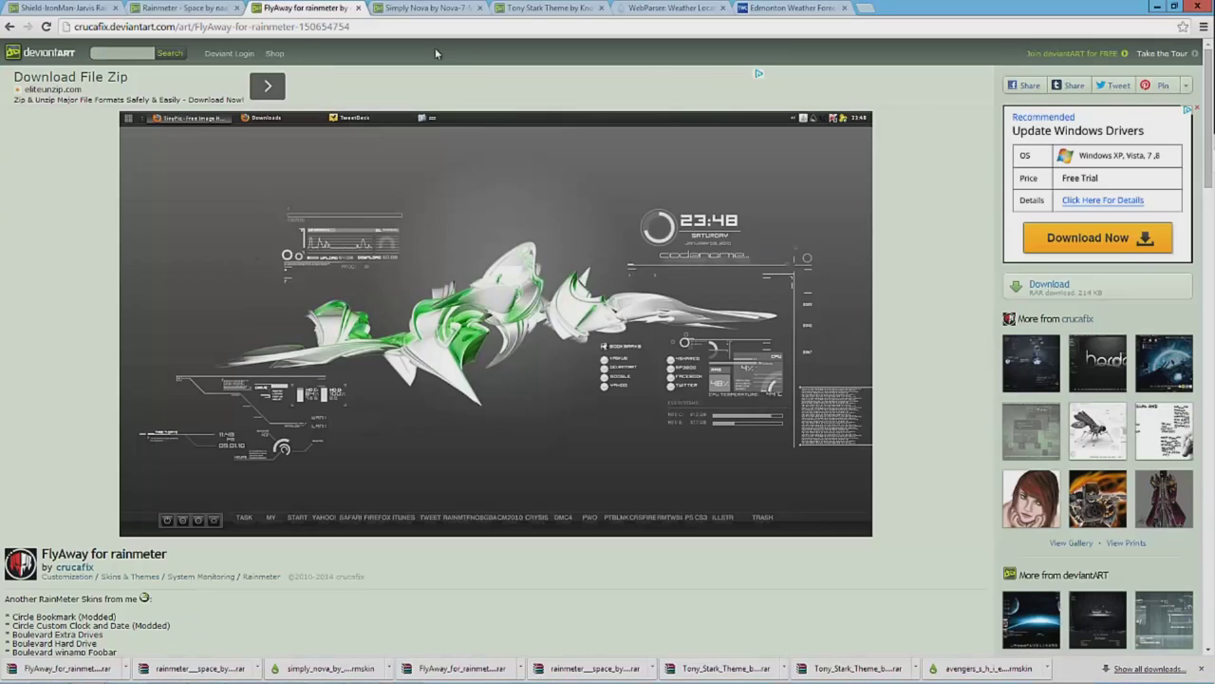
pyautogui.click(421, 7)
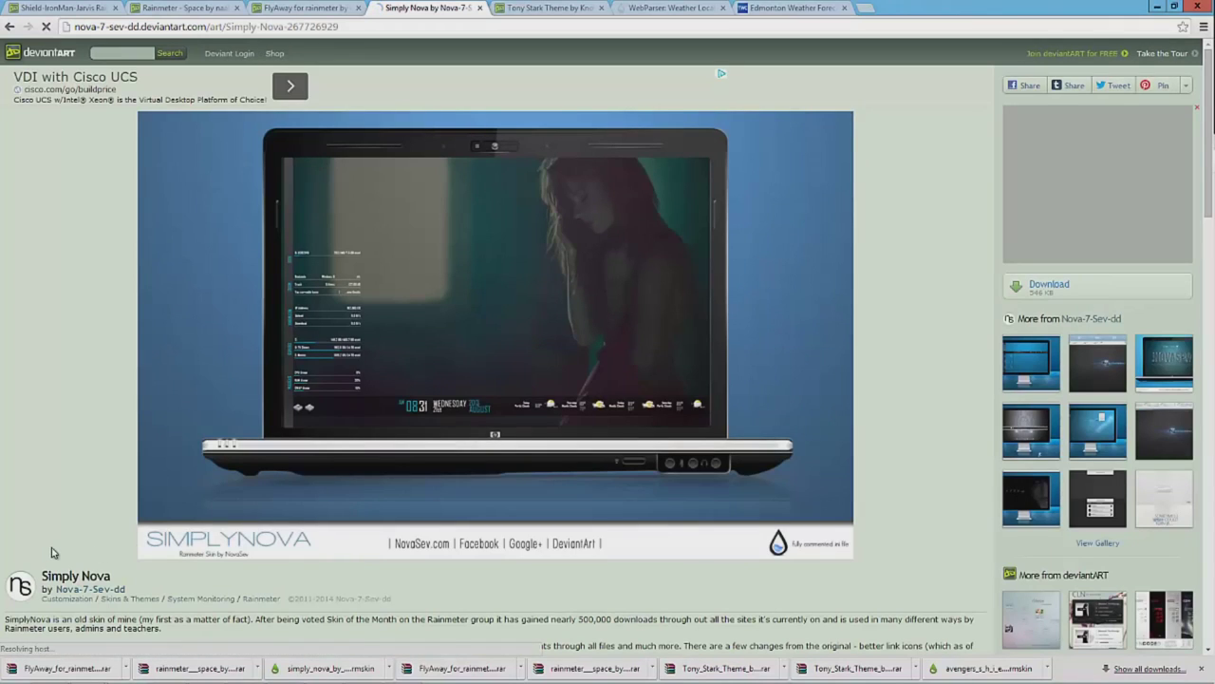
pyautogui.scroll(-2, 52, 552)
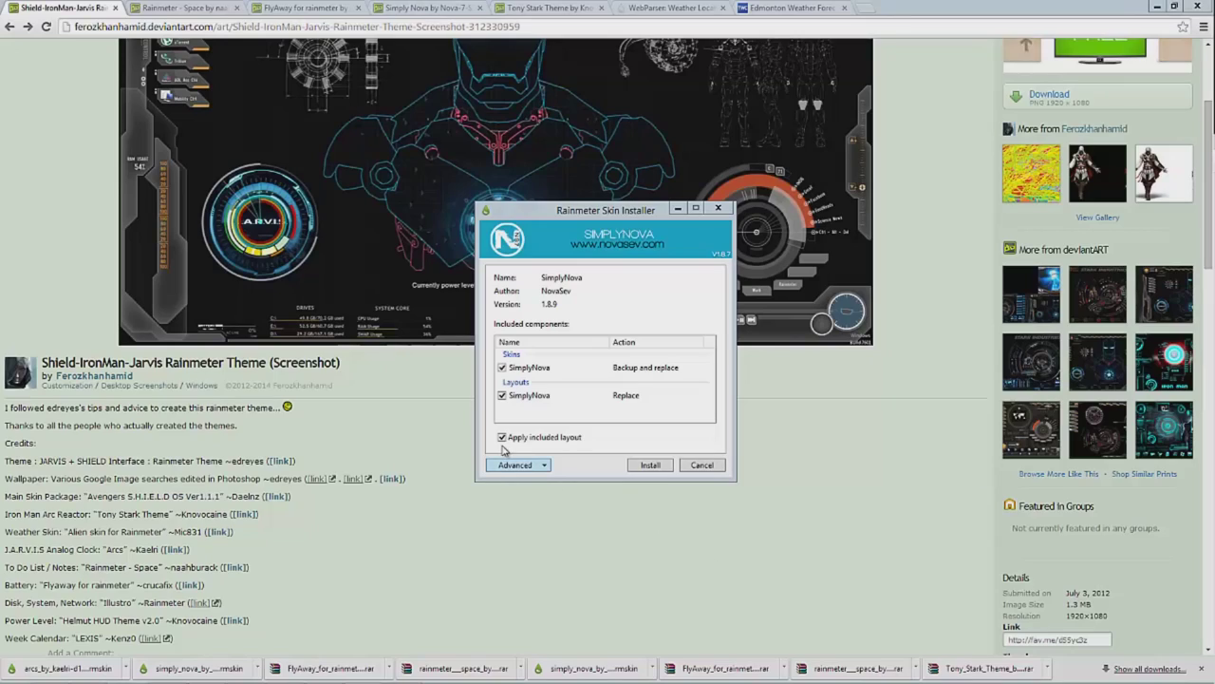
# Install the SimplyNova skin package without applying its included layout, and minimize Chrome to show the desktop.
pyautogui.click(503, 438)
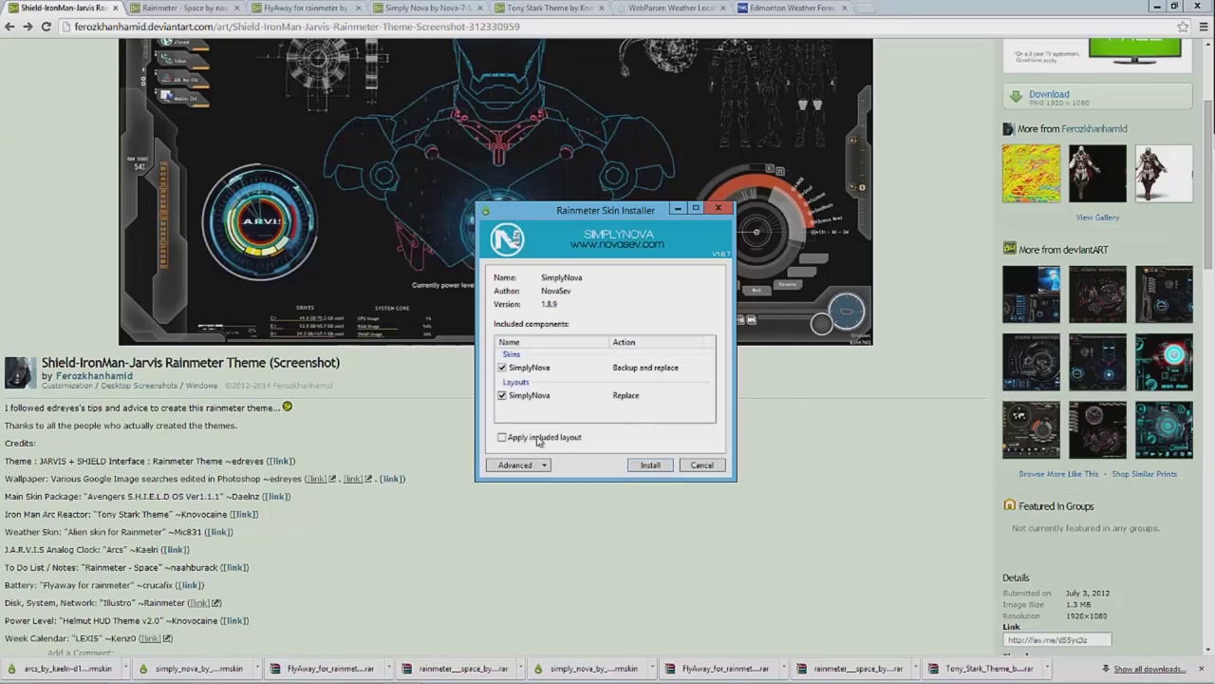
pyautogui.click(651, 465)
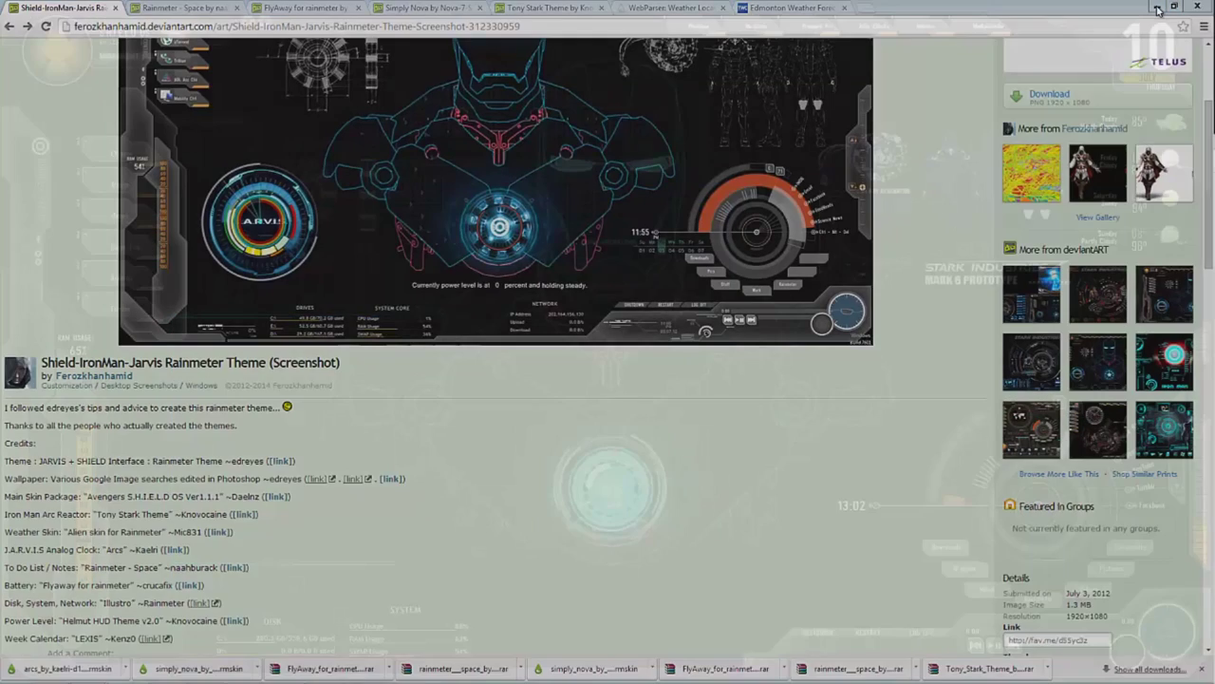
pyautogui.click(1157, 8)
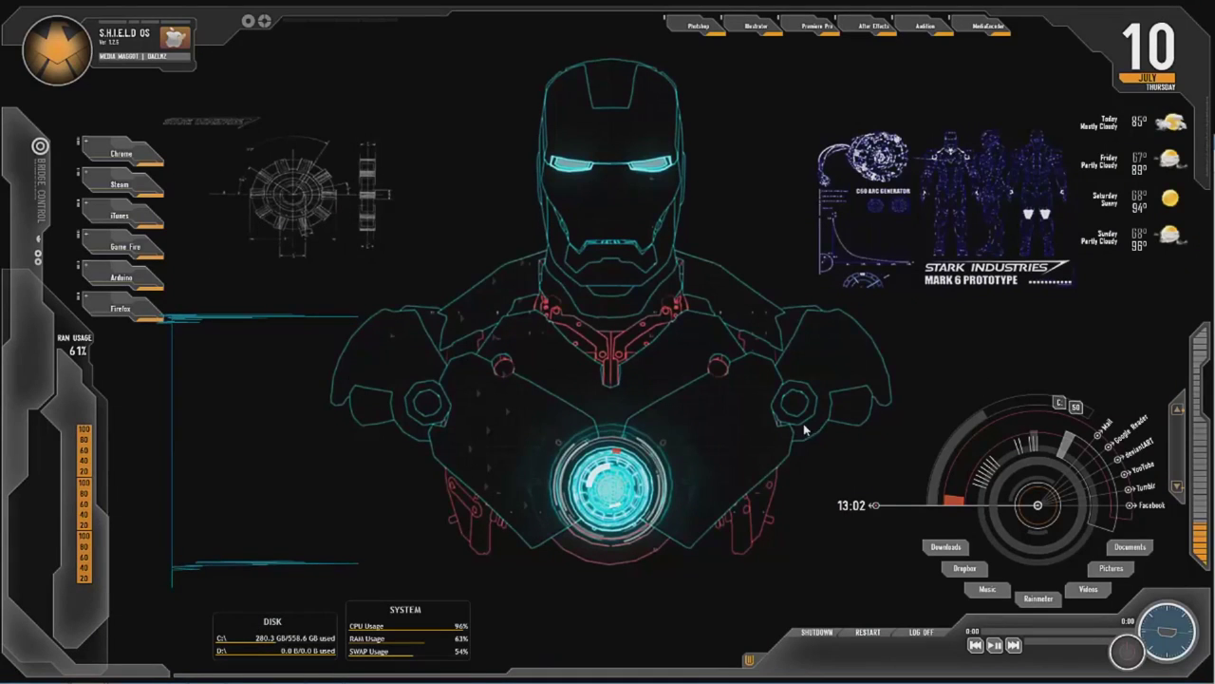
# Open the Manage Rainmeter window, refresh all skins and expand the SimplyNova folder.
pyautogui.moveTo(1098, 676)
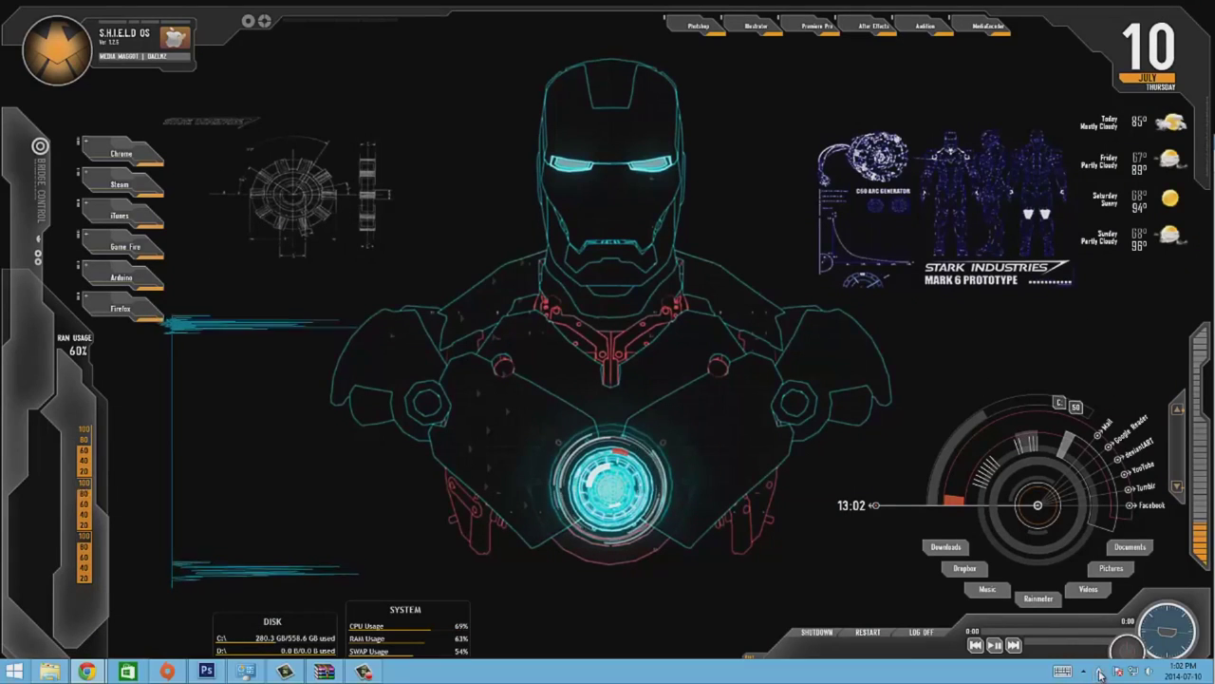
pyautogui.click(1099, 672)
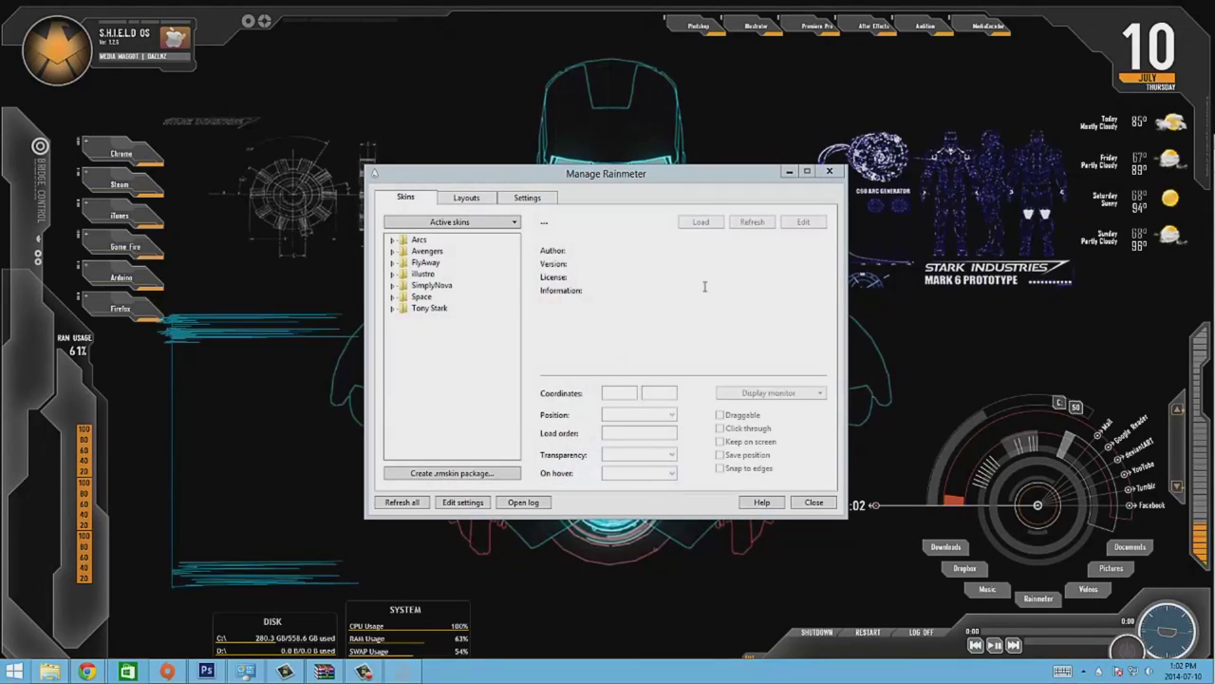
pyautogui.click(412, 504)
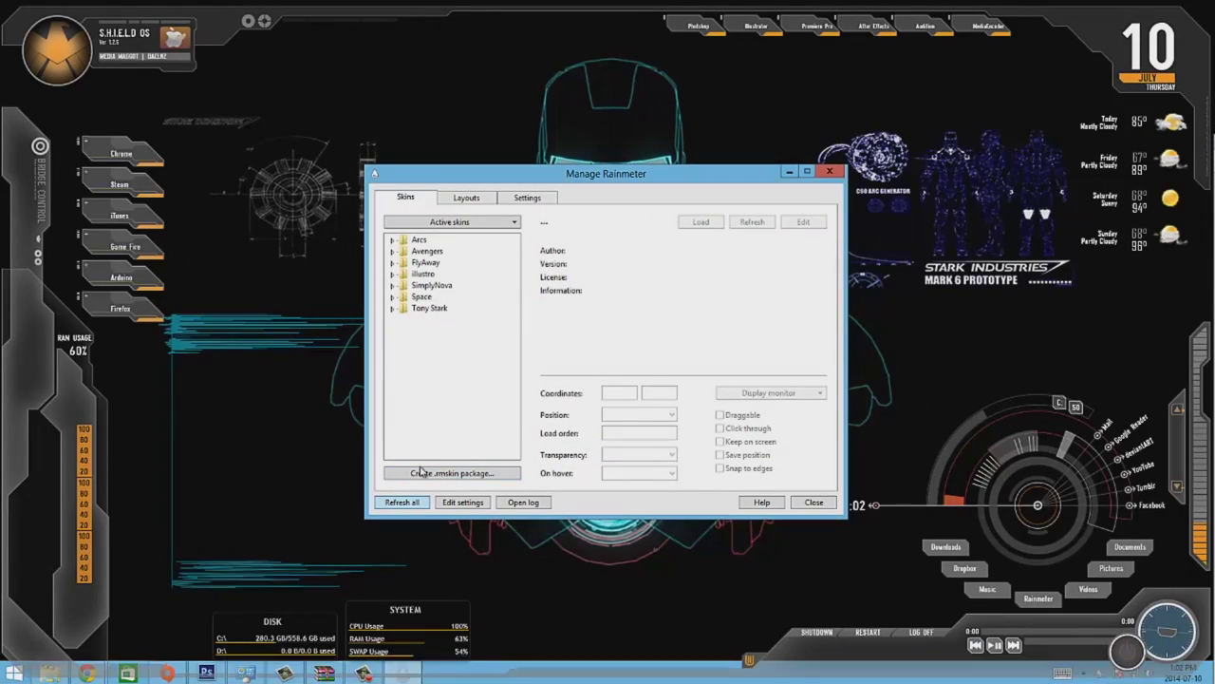
pyautogui.click(392, 286)
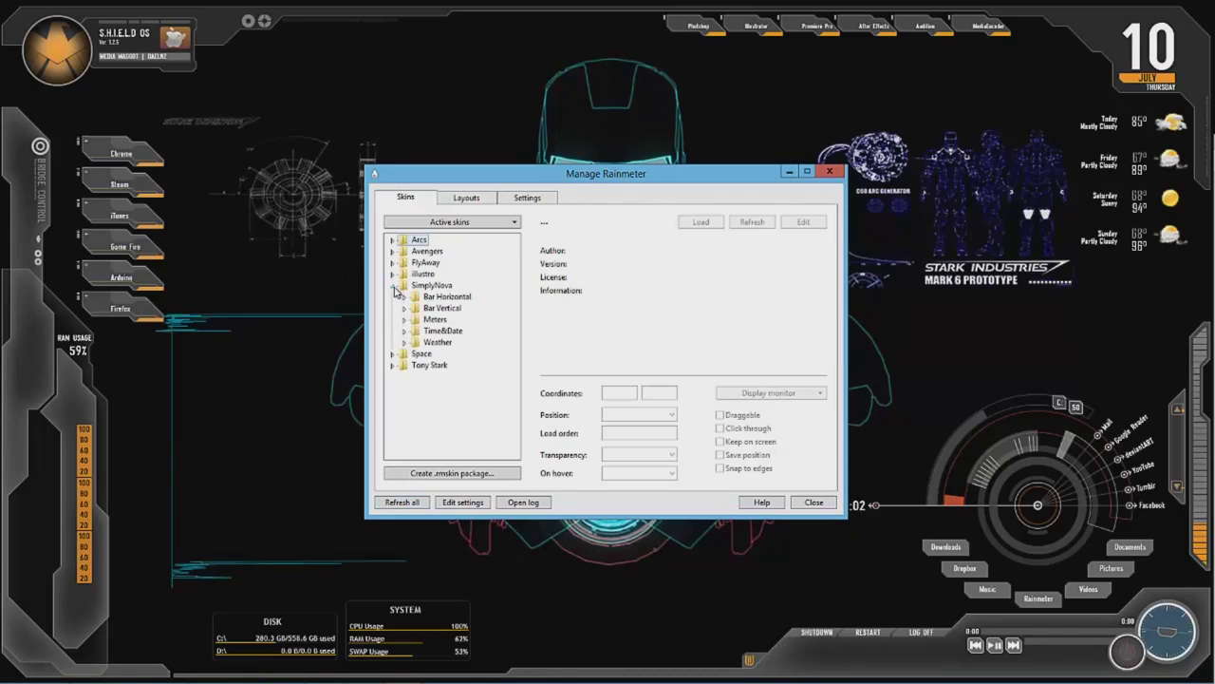
# Try out the SimplyNova Bar Vertical.ini skin by loading it, and unload it again.
pyautogui.click(404, 309)
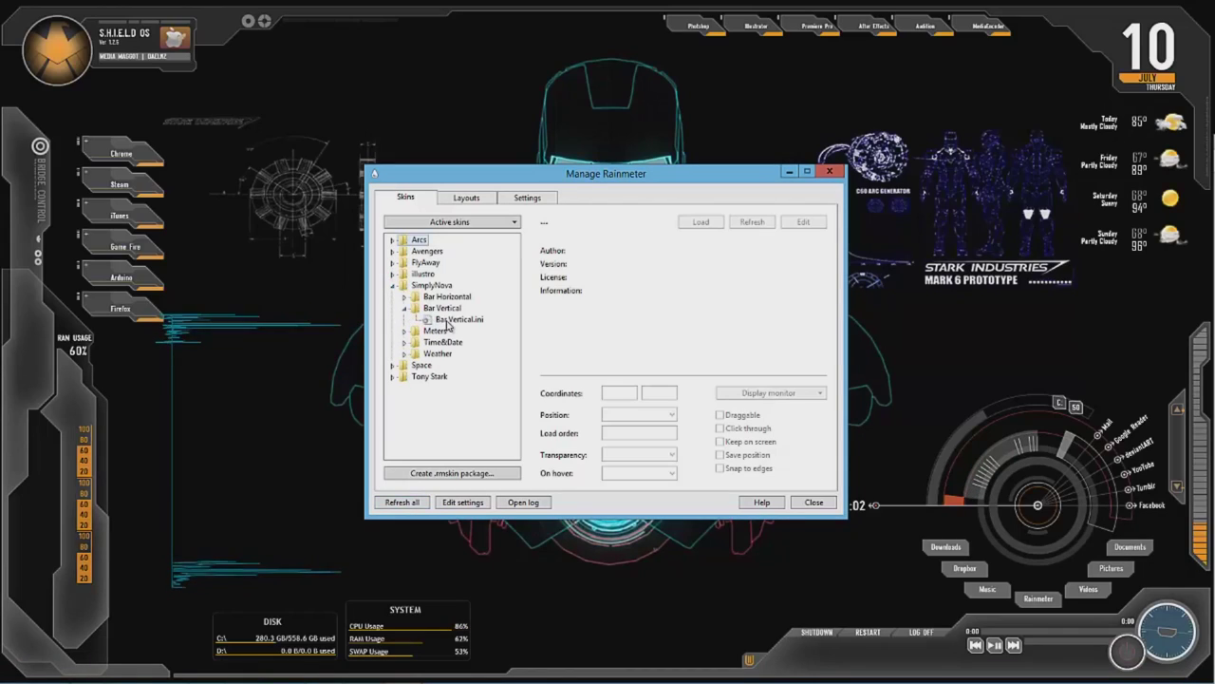
pyautogui.click(460, 319)
pyautogui.click(708, 222)
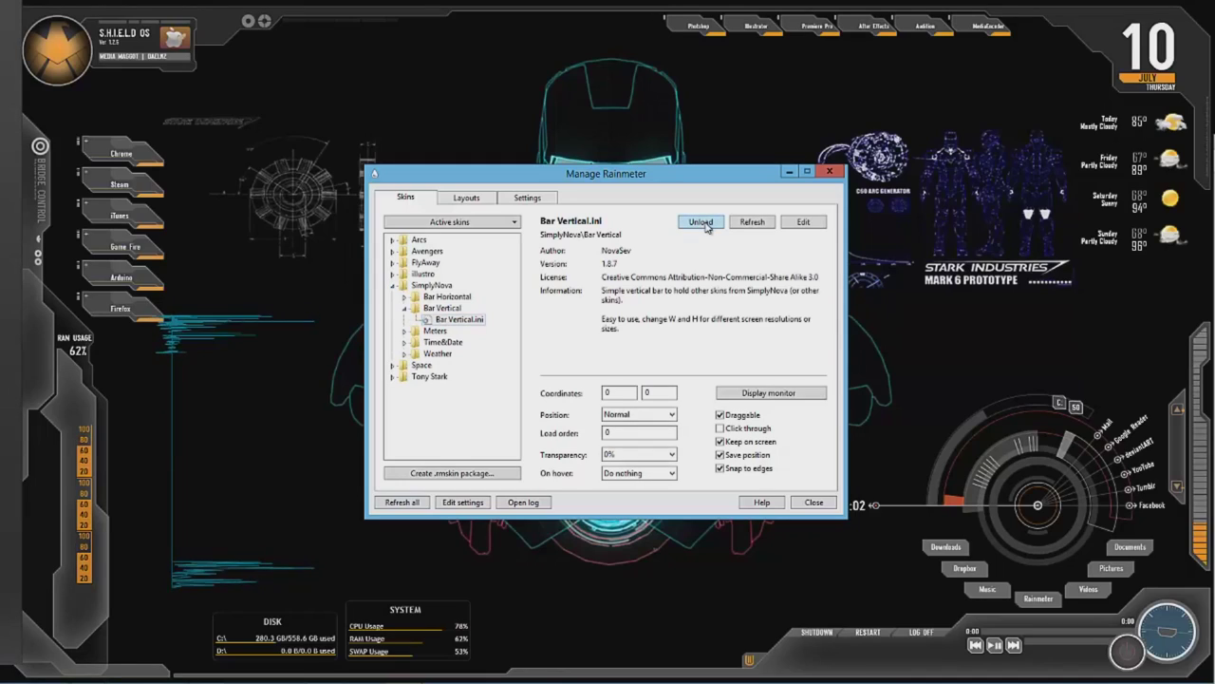
pyautogui.click(702, 222)
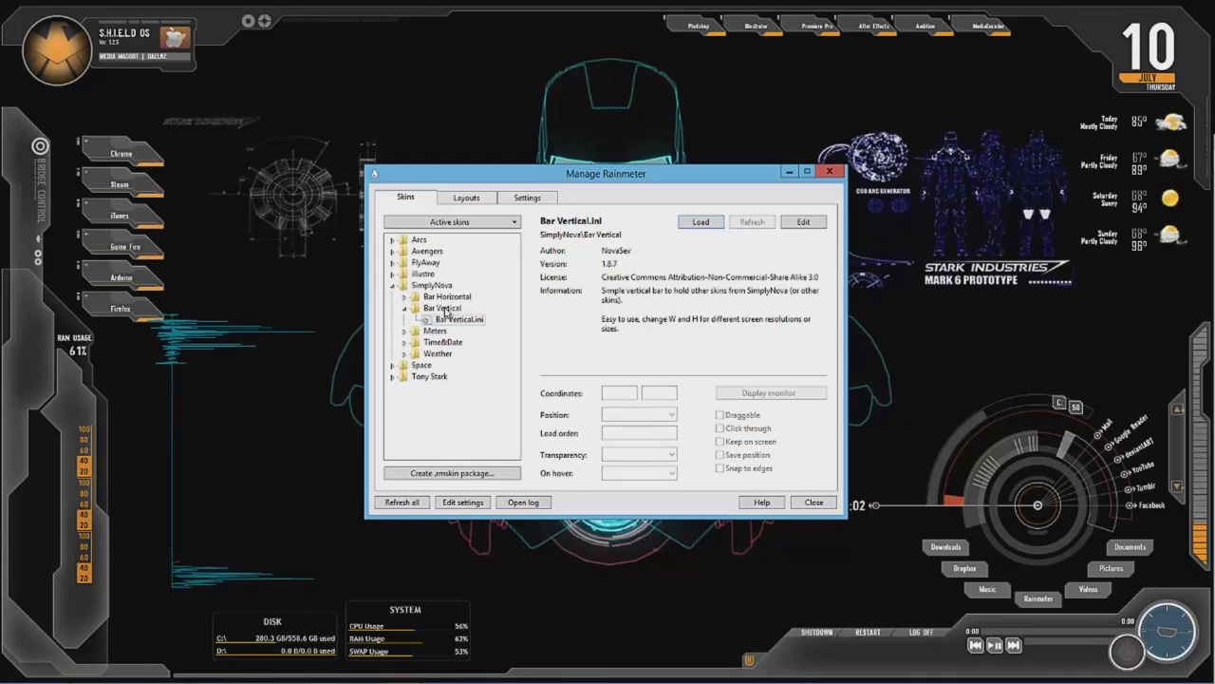
# Unload and reload the SimplyNova Weather skin Vertical.ini, and collapse the SimplyNova folder.
pyautogui.click(405, 354)
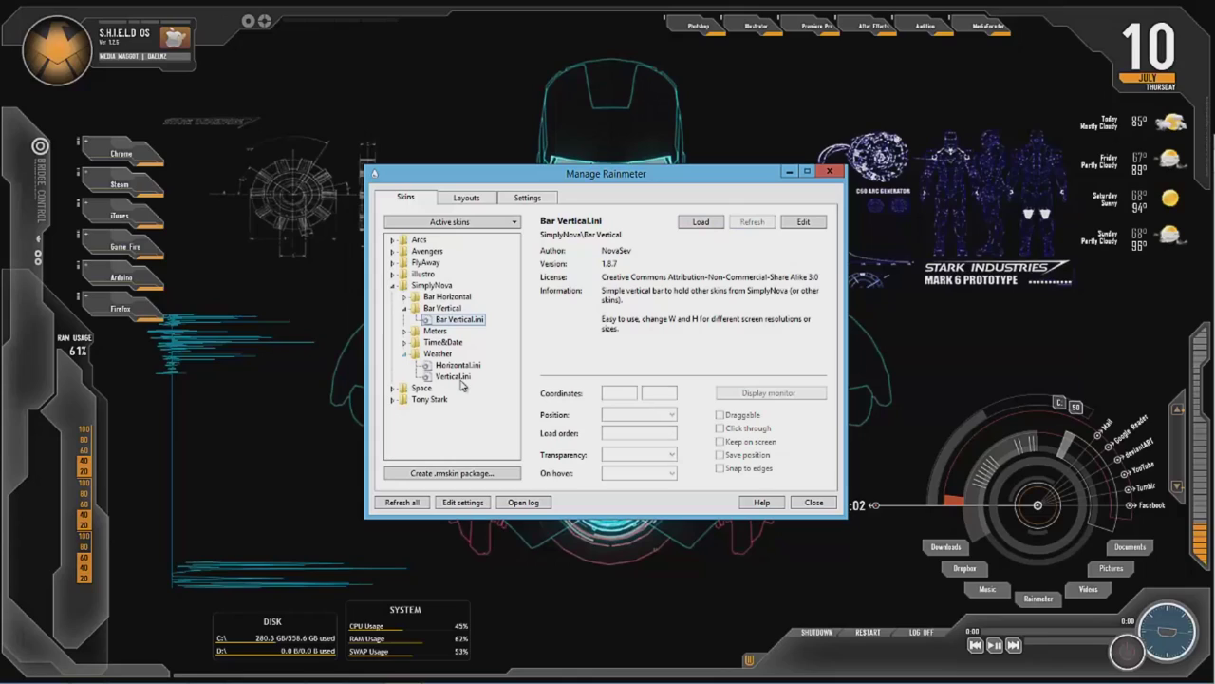
pyautogui.click(457, 378)
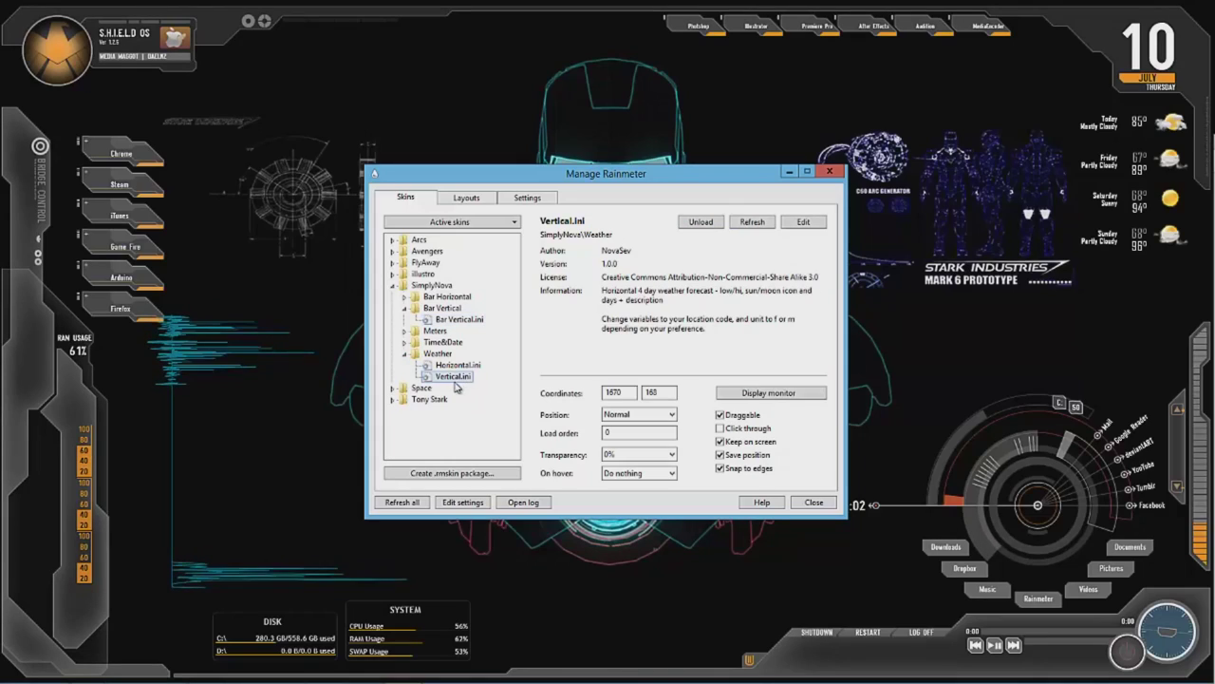
pyautogui.click(701, 222)
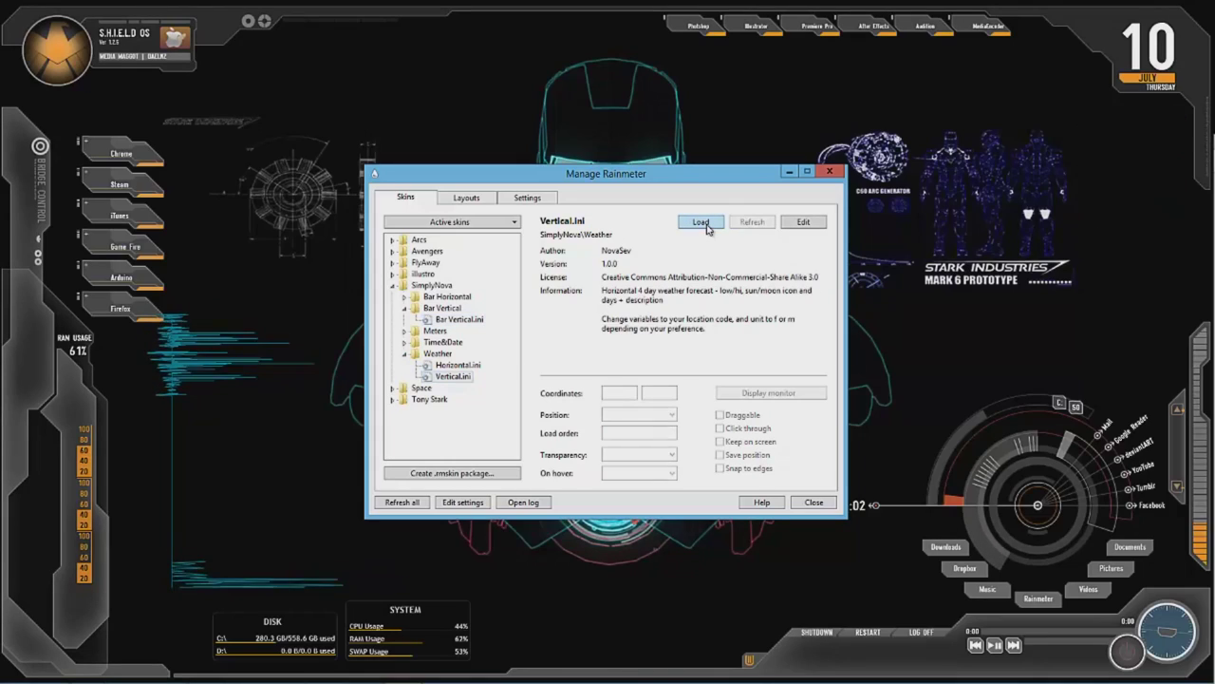
pyautogui.click(702, 223)
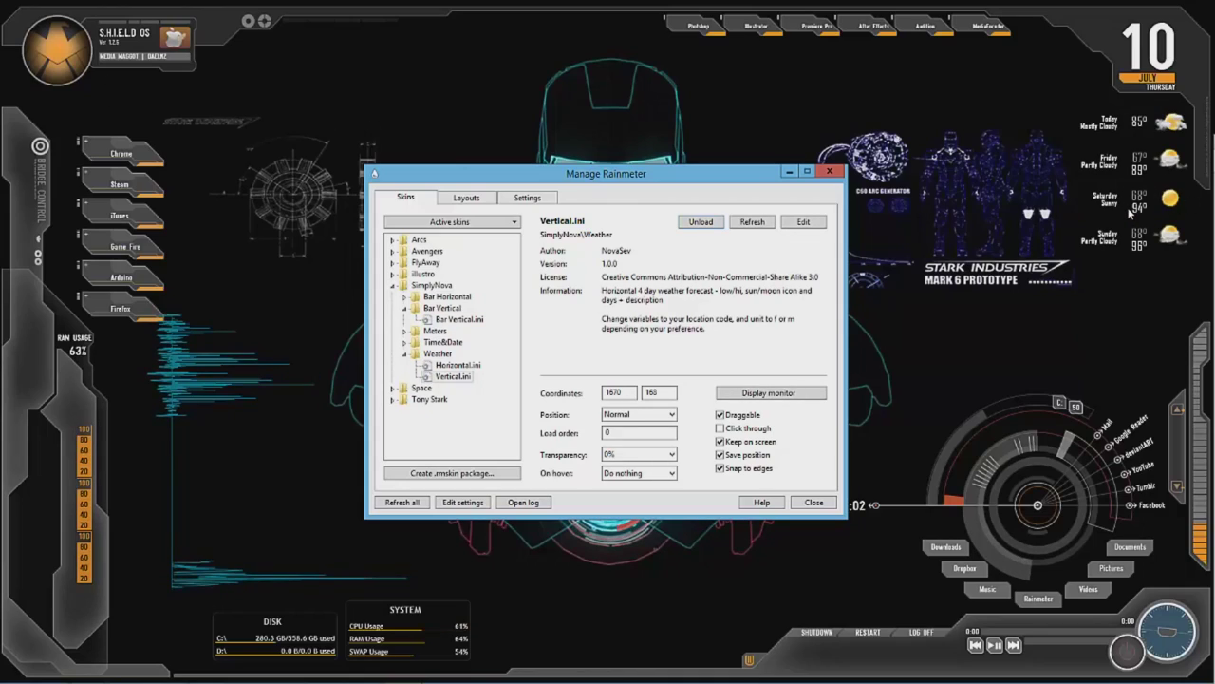
pyautogui.click(392, 285)
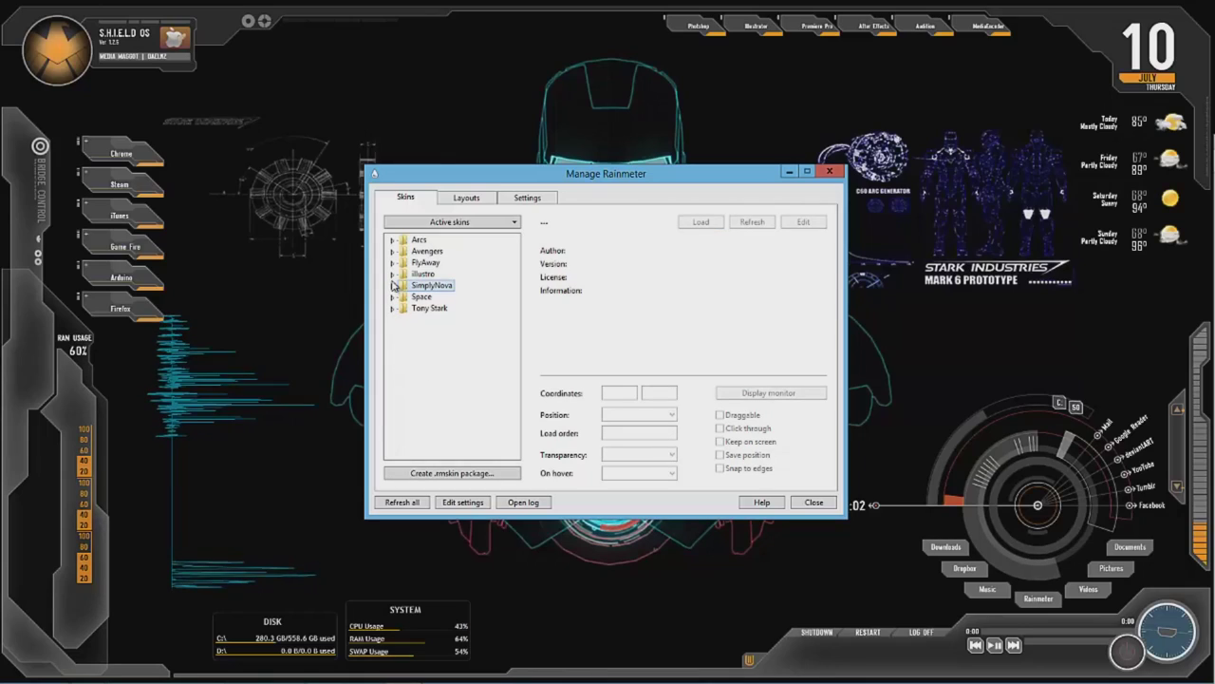
# Expand the illustro skins and unload and reload the Disk skin 2 Disks.ini to identify it on the desktop.
pyautogui.click(392, 274)
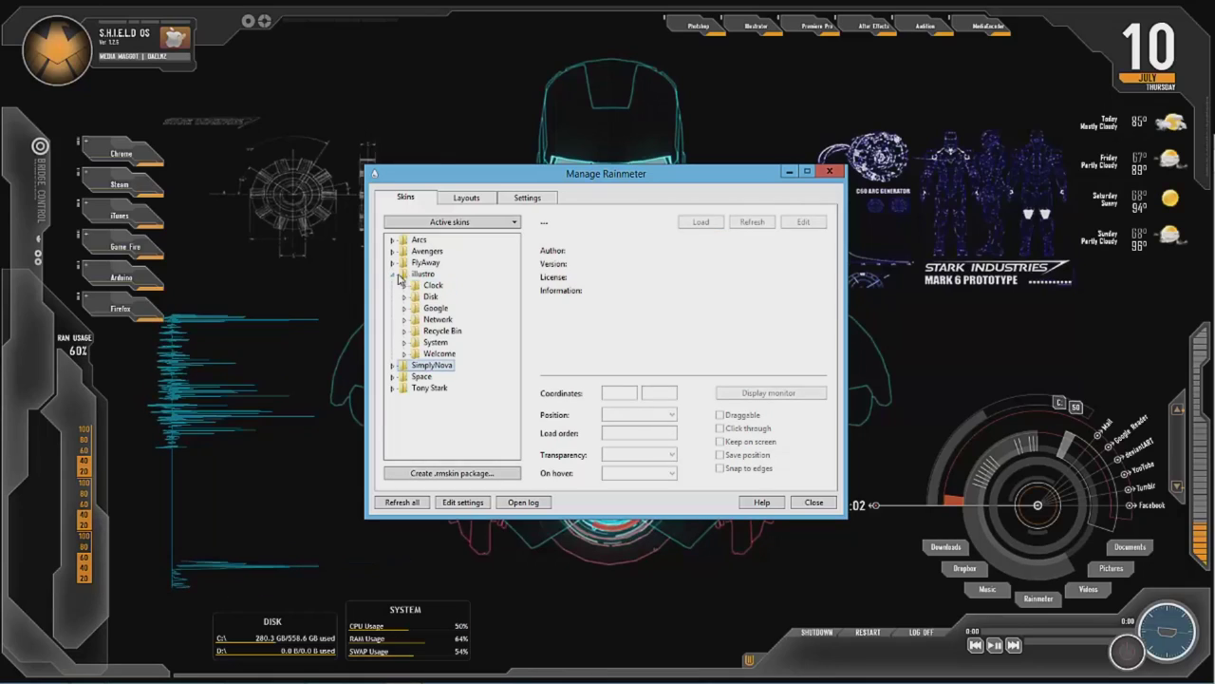
pyautogui.click(405, 343)
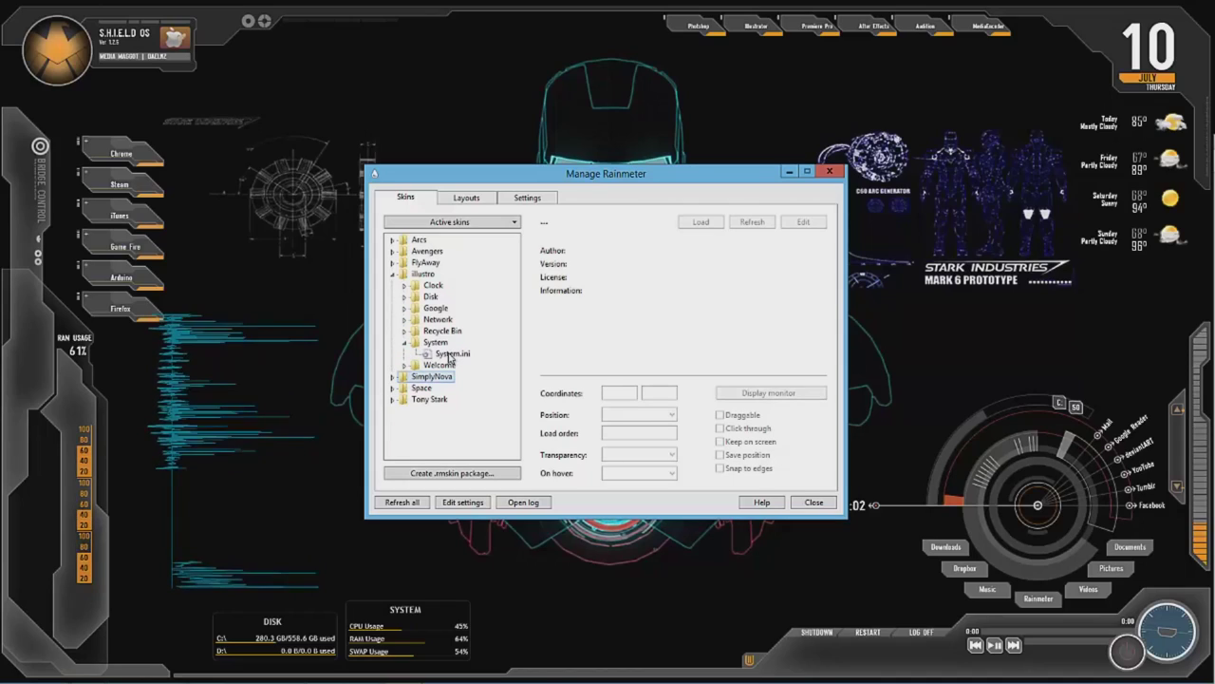
pyautogui.doubleClick(416, 298)
pyautogui.click(452, 319)
pyautogui.click(701, 222)
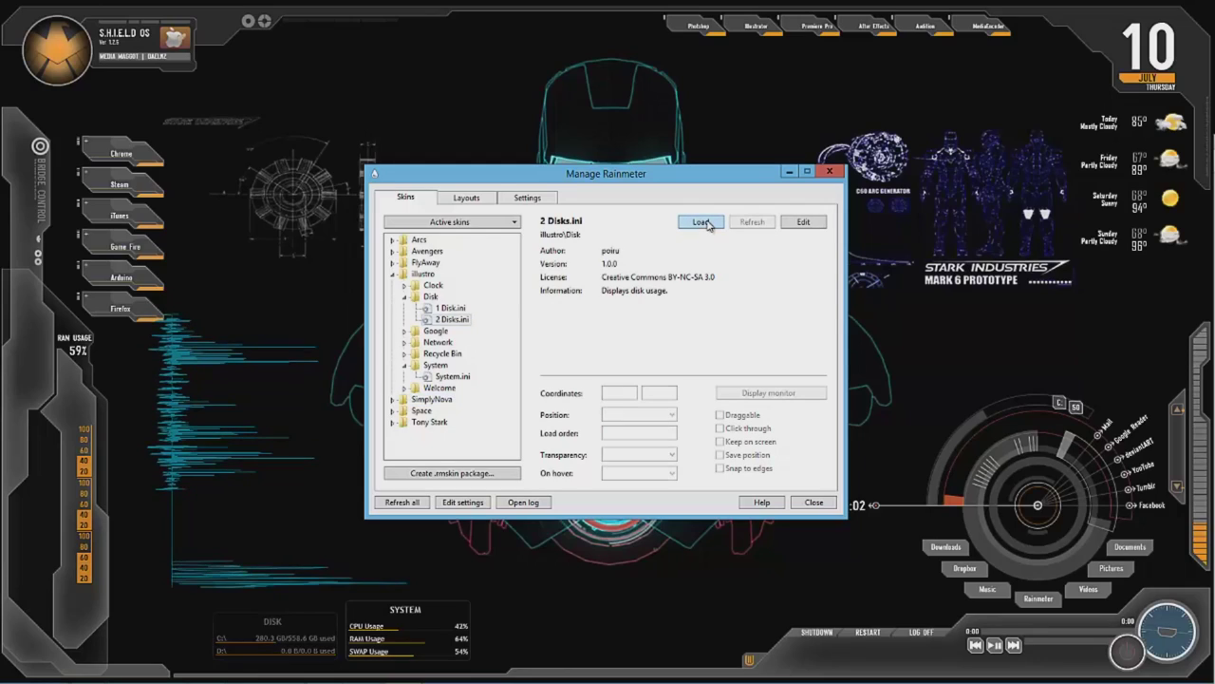
pyautogui.click(702, 223)
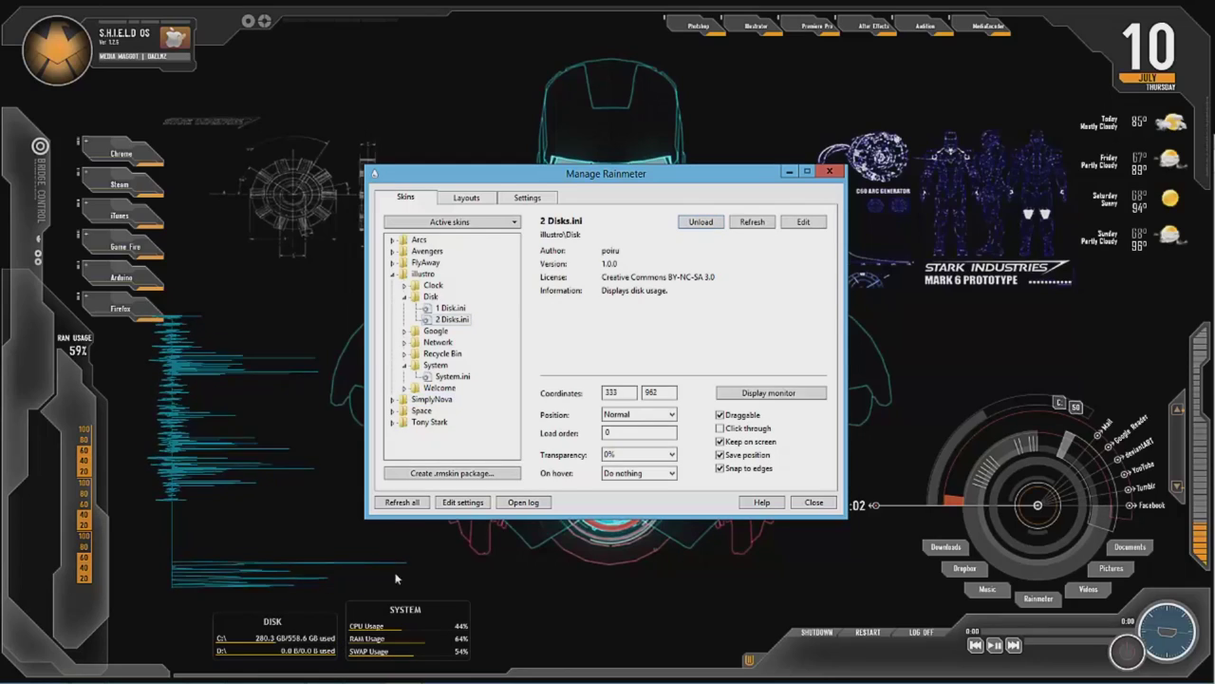
pyautogui.click(706, 226)
pyautogui.click(703, 222)
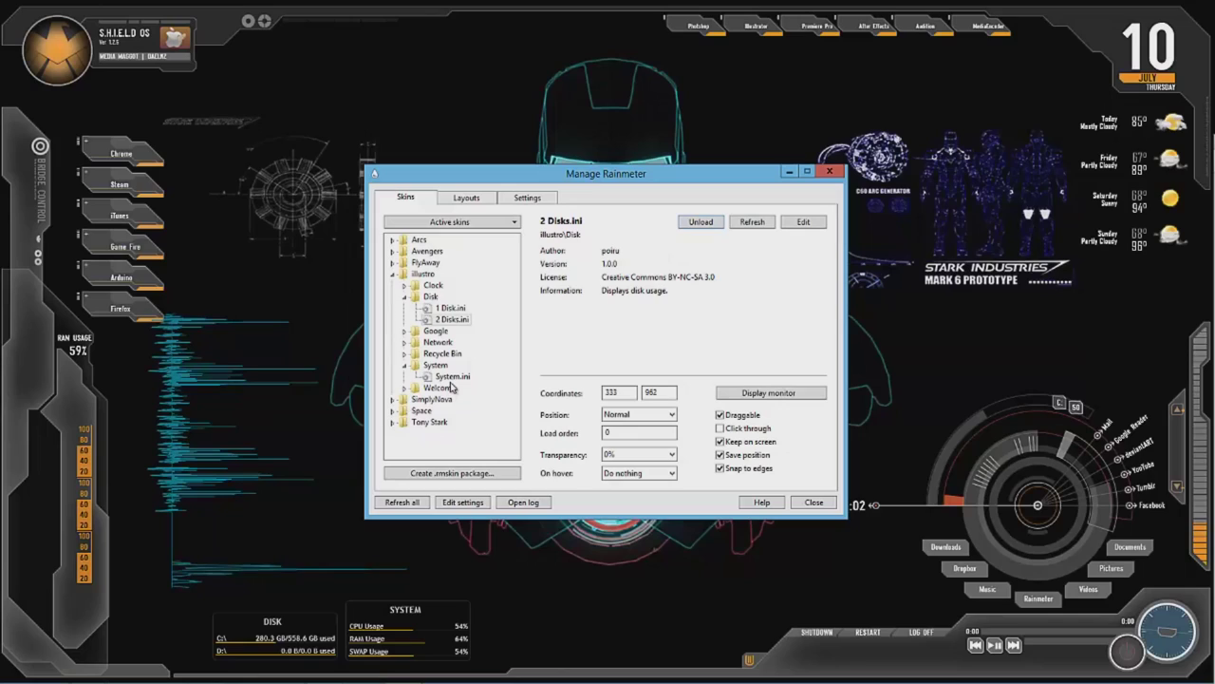
# Unload and reload the illustro System.ini skin, and collapse the illustro folder.
pyautogui.click(453, 376)
pyautogui.click(701, 223)
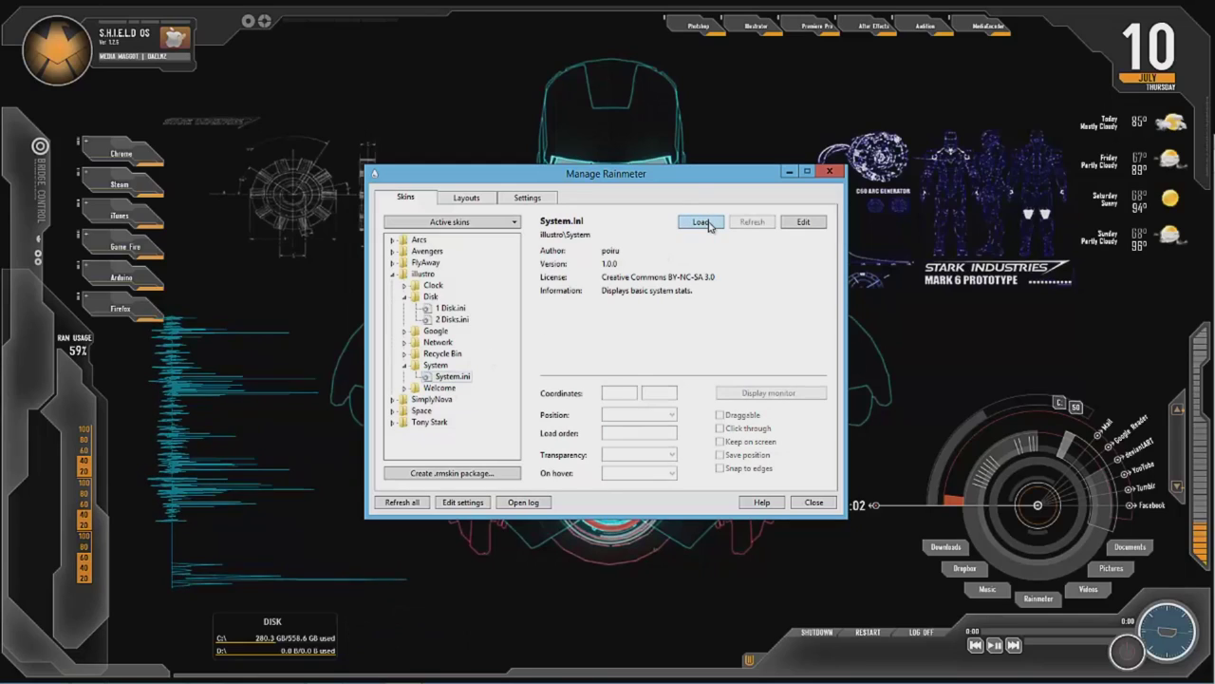
pyautogui.click(703, 223)
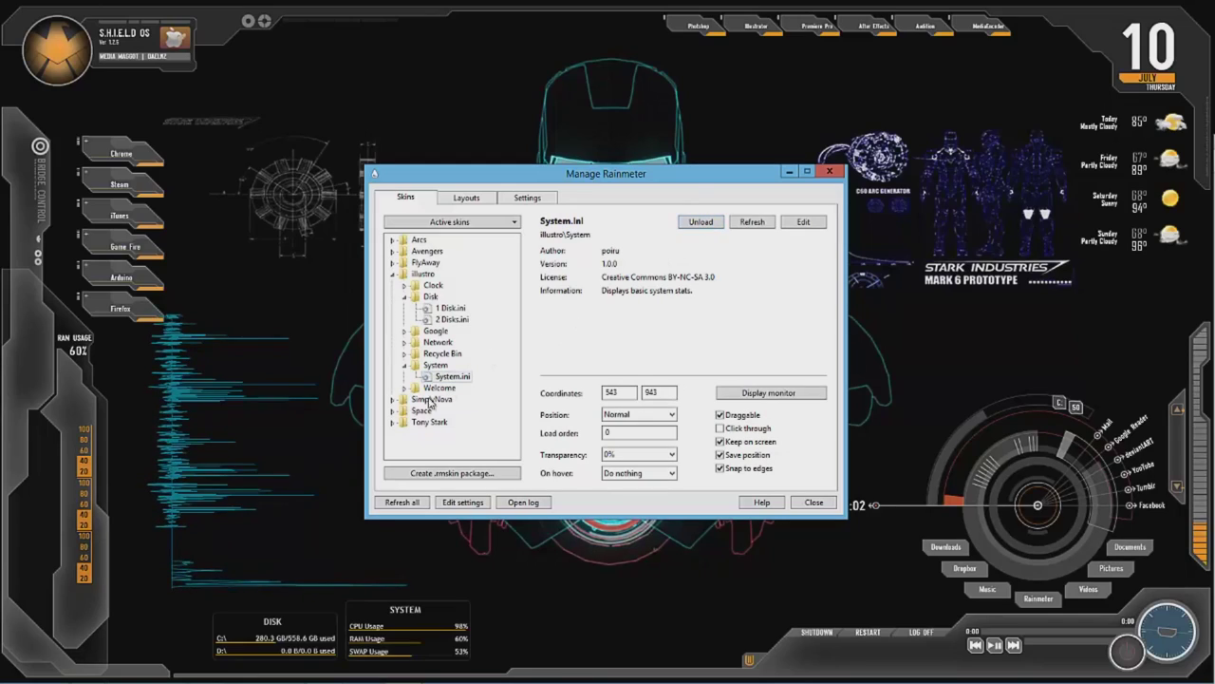
pyautogui.doubleClick(418, 274)
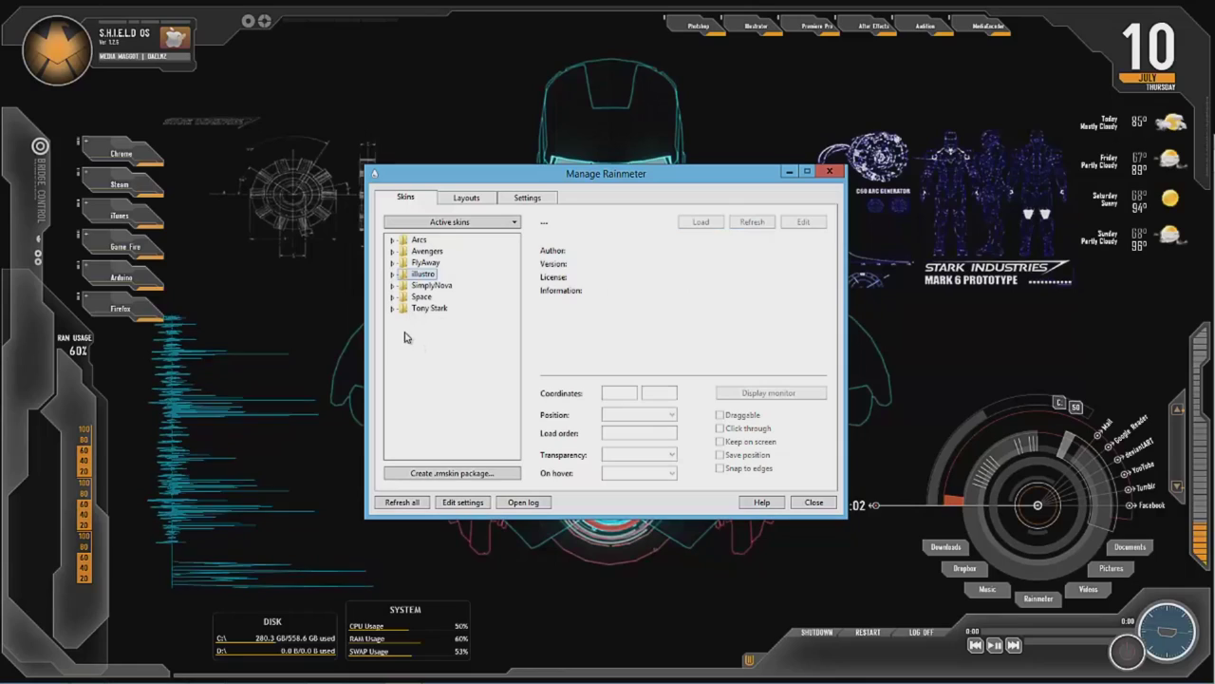
# Look through the Tony Stark skin folder and close the Manage Rainmeter window.
pyautogui.click(393, 308)
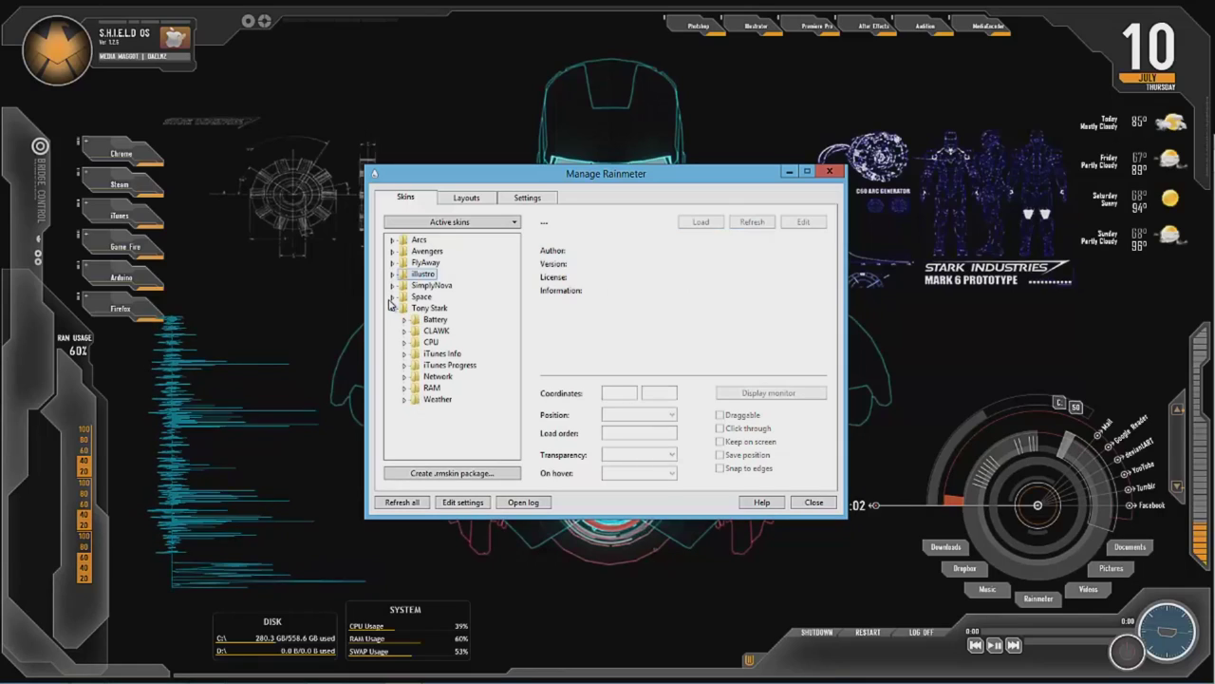
pyautogui.click(392, 296)
pyautogui.click(393, 240)
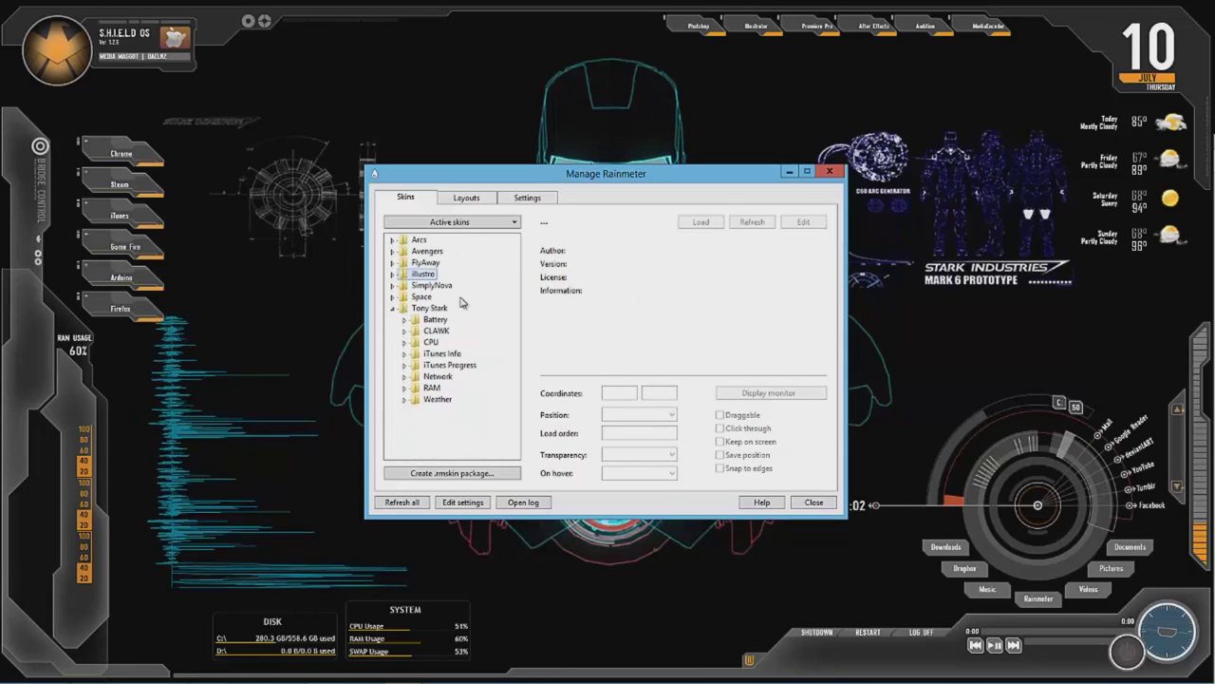
pyautogui.click(829, 171)
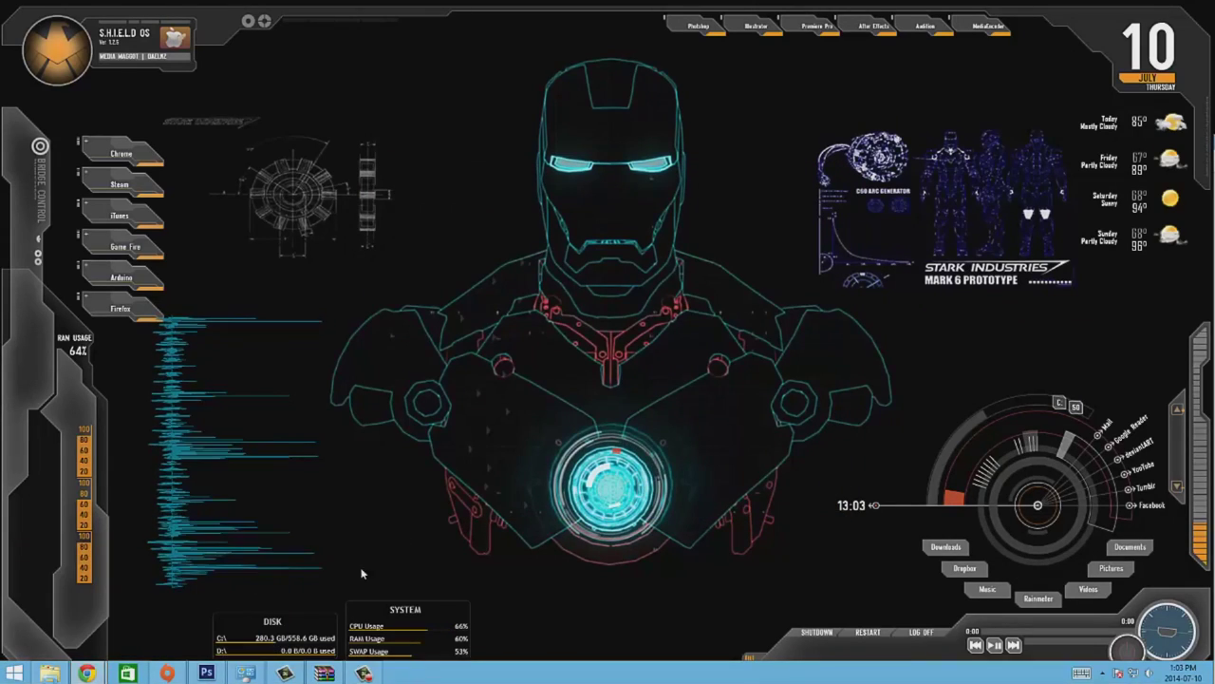
# Switch to Chrome to check the theme page's credit for the Illustro disk, system and network skins, and minimize Chrome.
pyautogui.moveTo(79, 671)
pyautogui.click(197, 570)
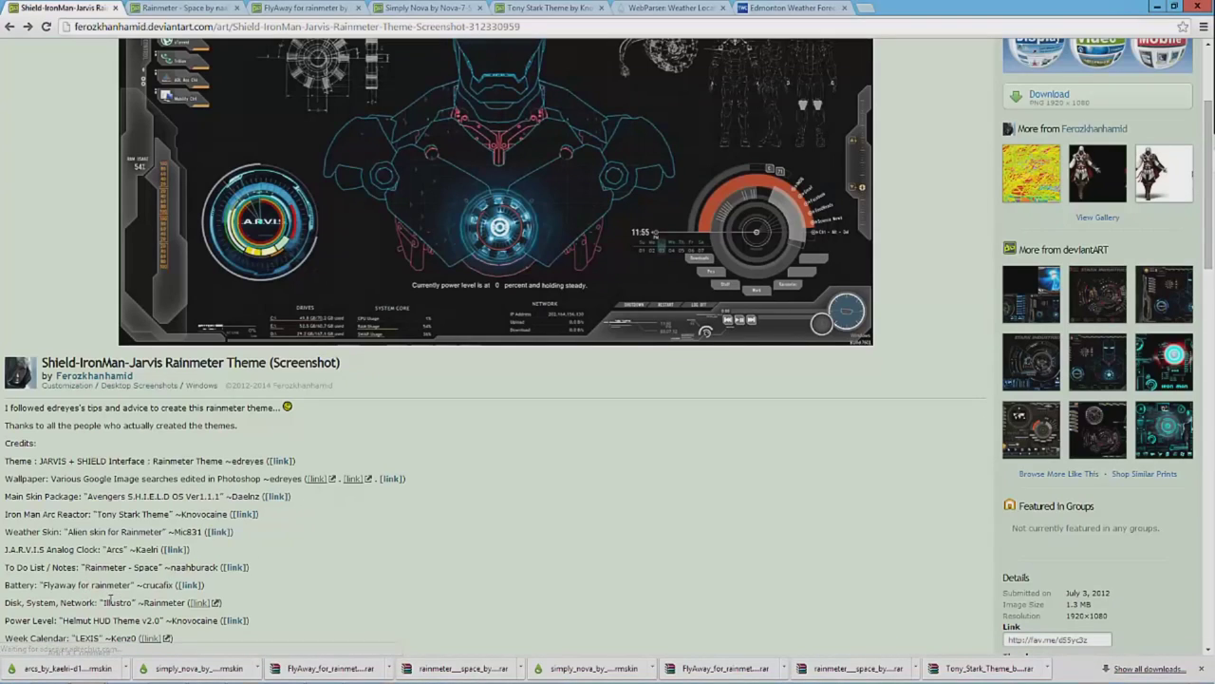
pyautogui.scroll(-1, 77, 609)
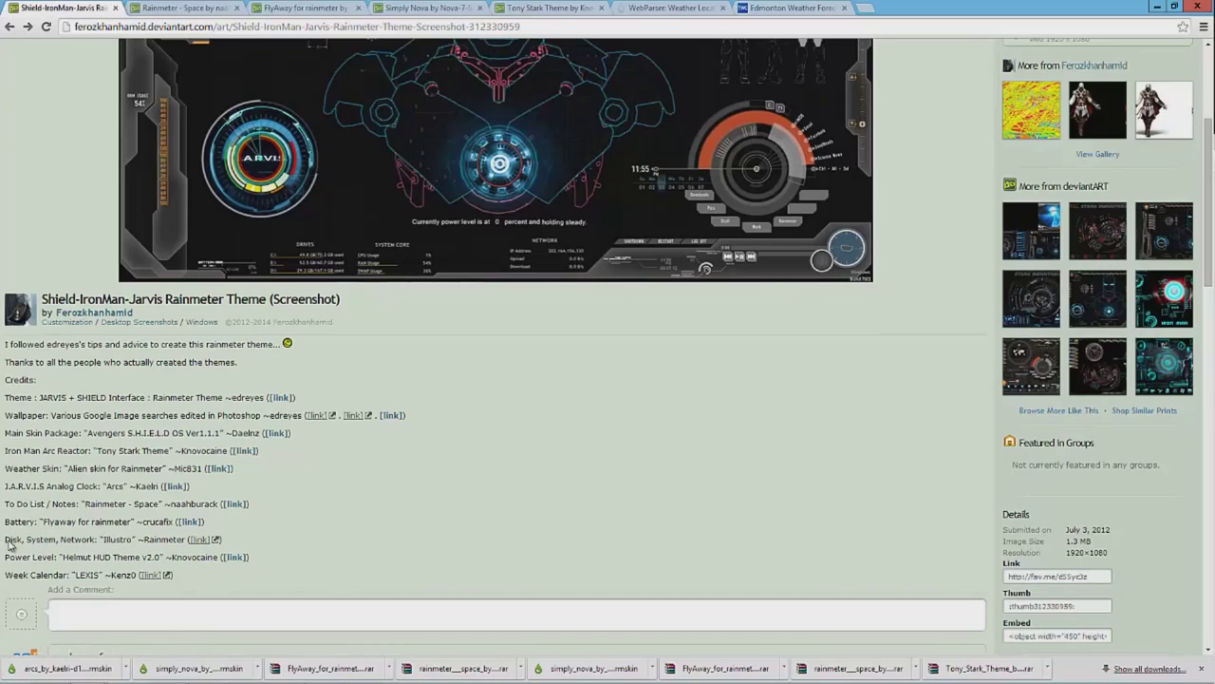
pyautogui.click(114, 539)
pyautogui.click(1156, 6)
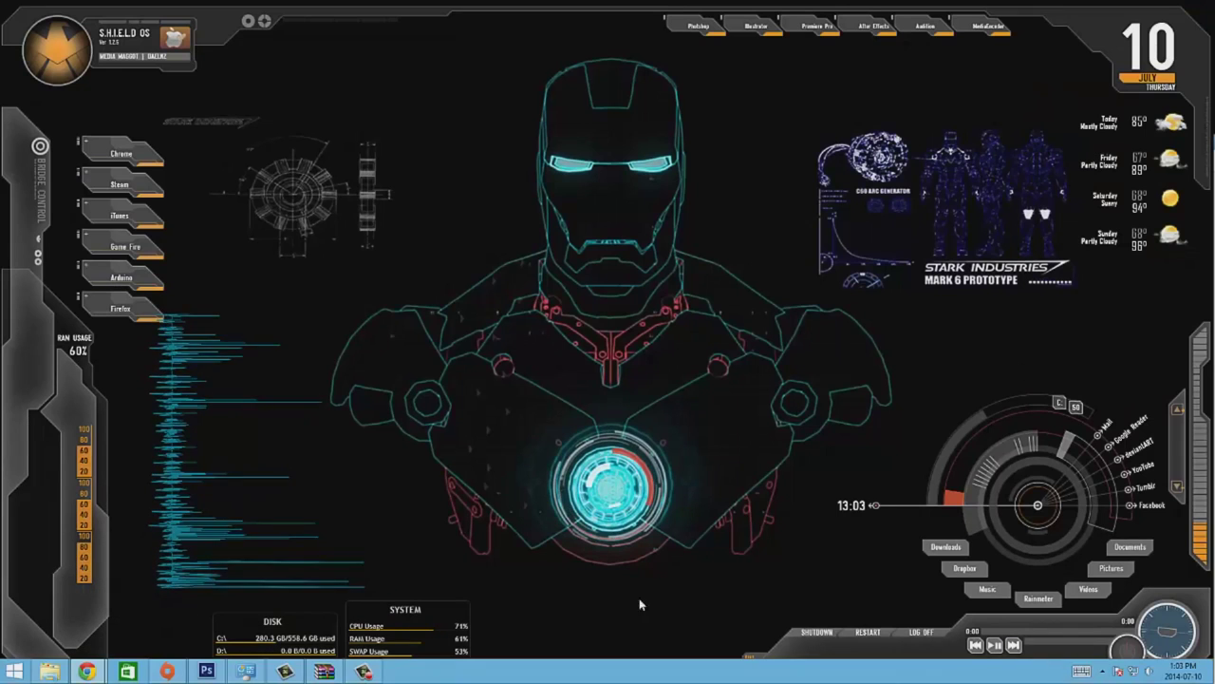
# Load the illustro Network.ini skin and place it to the right of the System skin along the desktop's lower edge.
pyautogui.rightClick(395, 627)
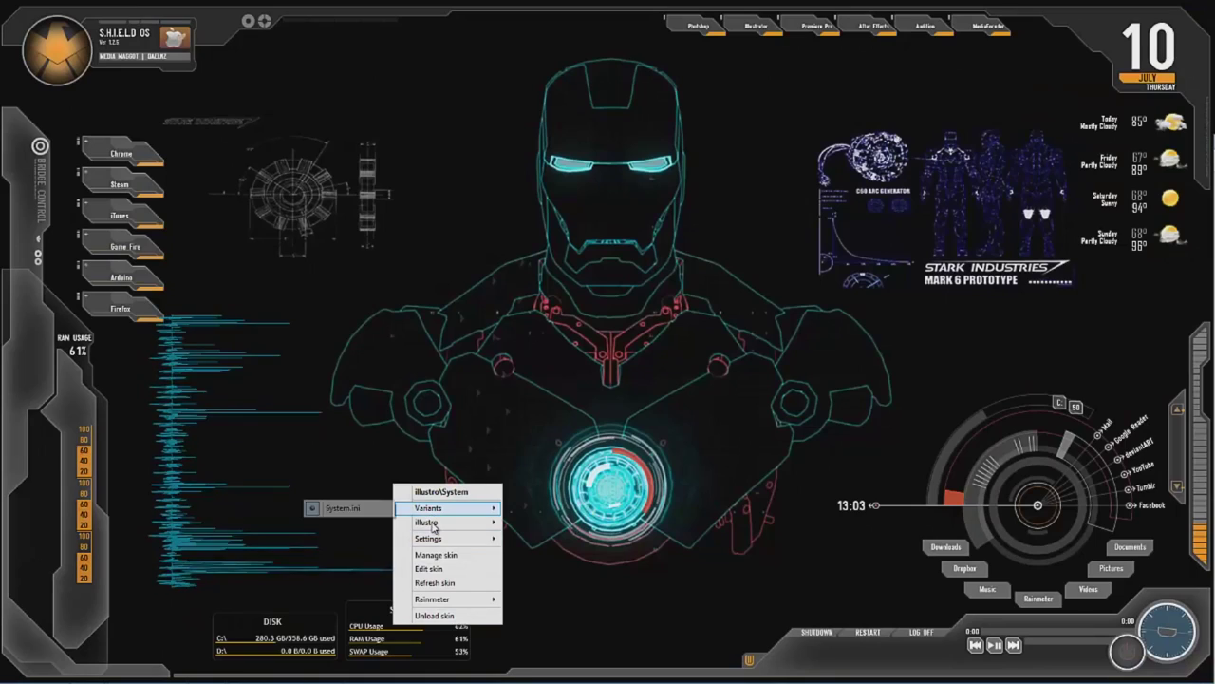
pyautogui.moveTo(432, 524)
pyautogui.moveTo(342, 563)
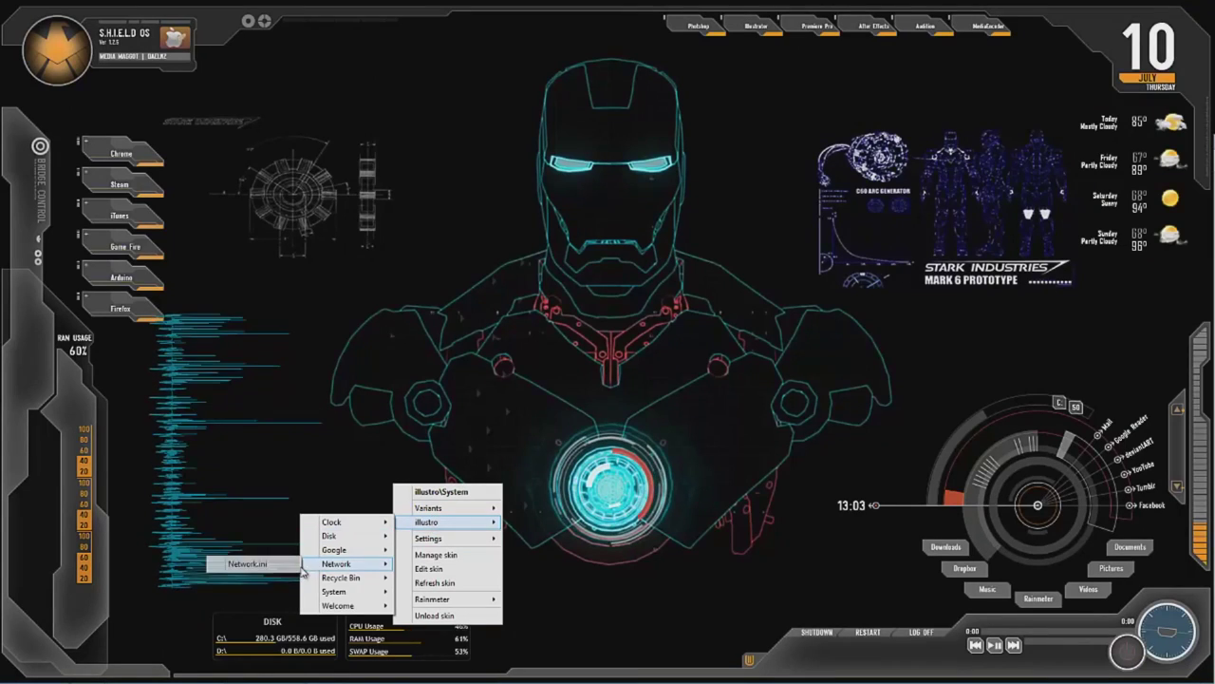
pyautogui.click(249, 564)
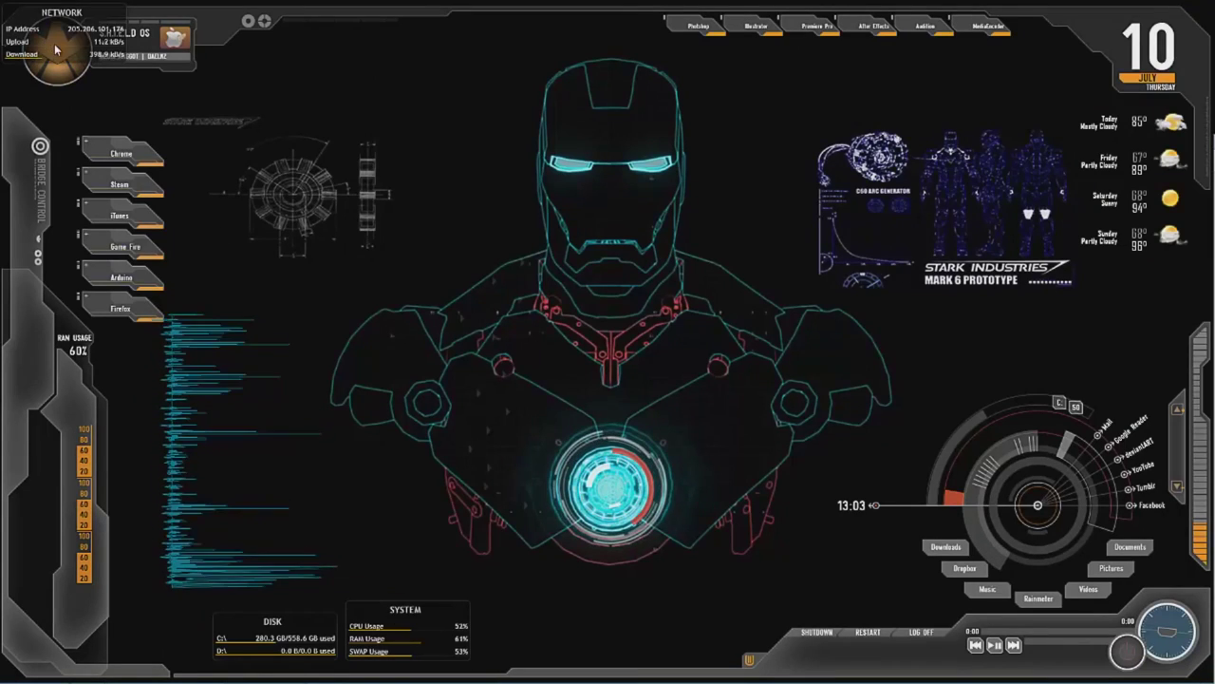
pyautogui.moveTo(316, 256); pyautogui.dragTo(614, 641)
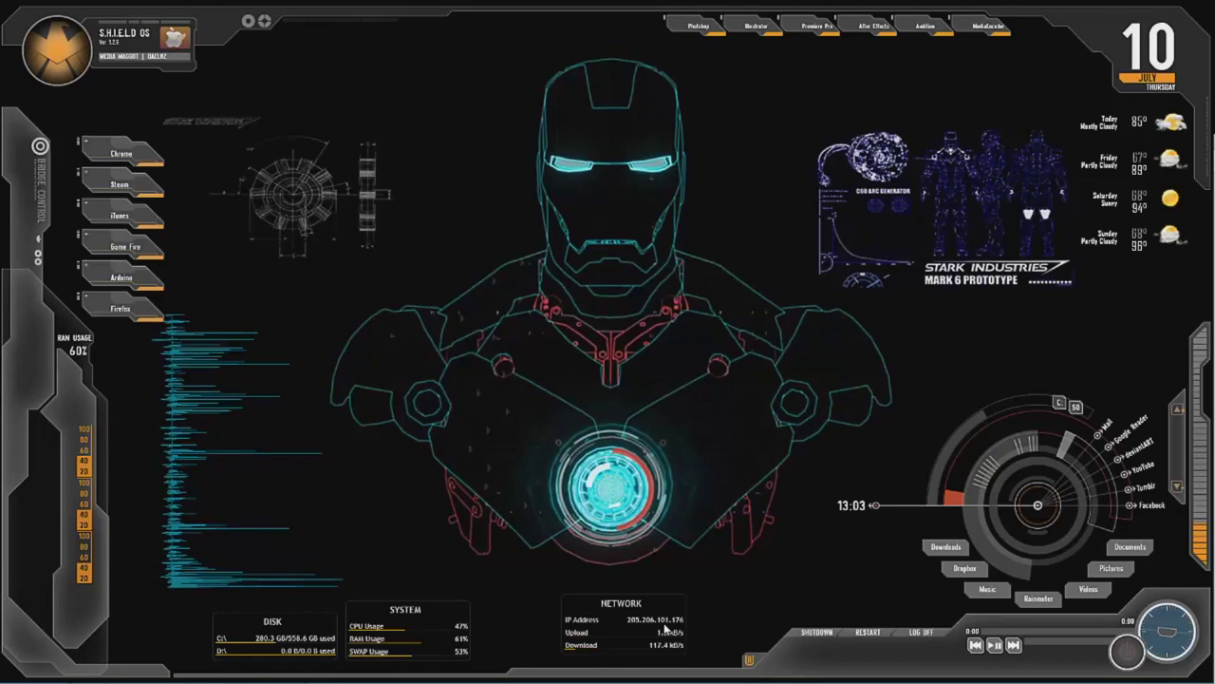
# Switch to Chrome, download the Helmet HUD Theme v2.0 archive from its deviantART page and open it in WinRAR.
pyautogui.moveTo(83, 676)
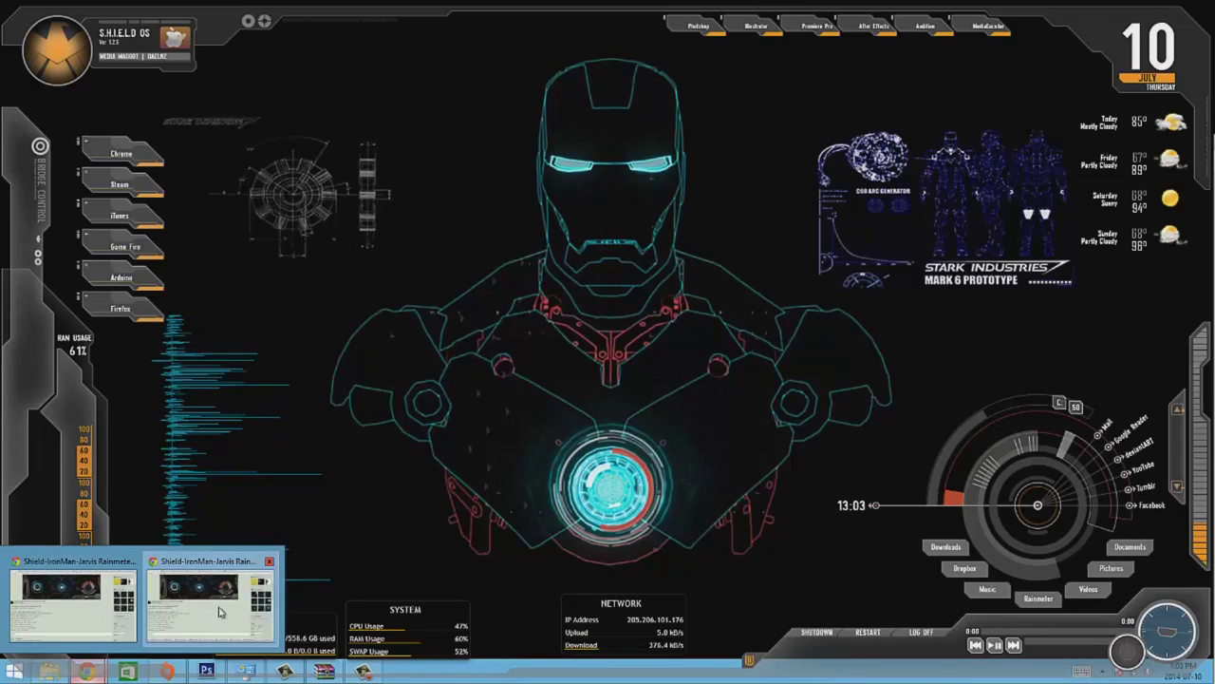
pyautogui.click(216, 593)
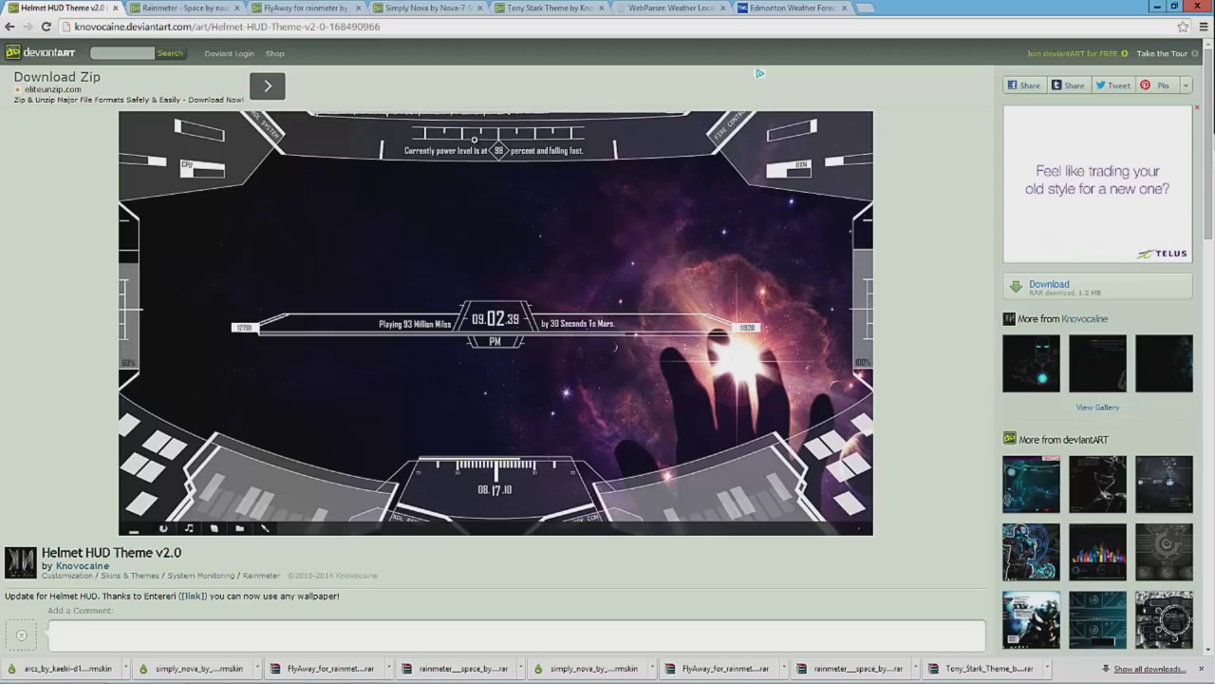
pyautogui.click(1068, 288)
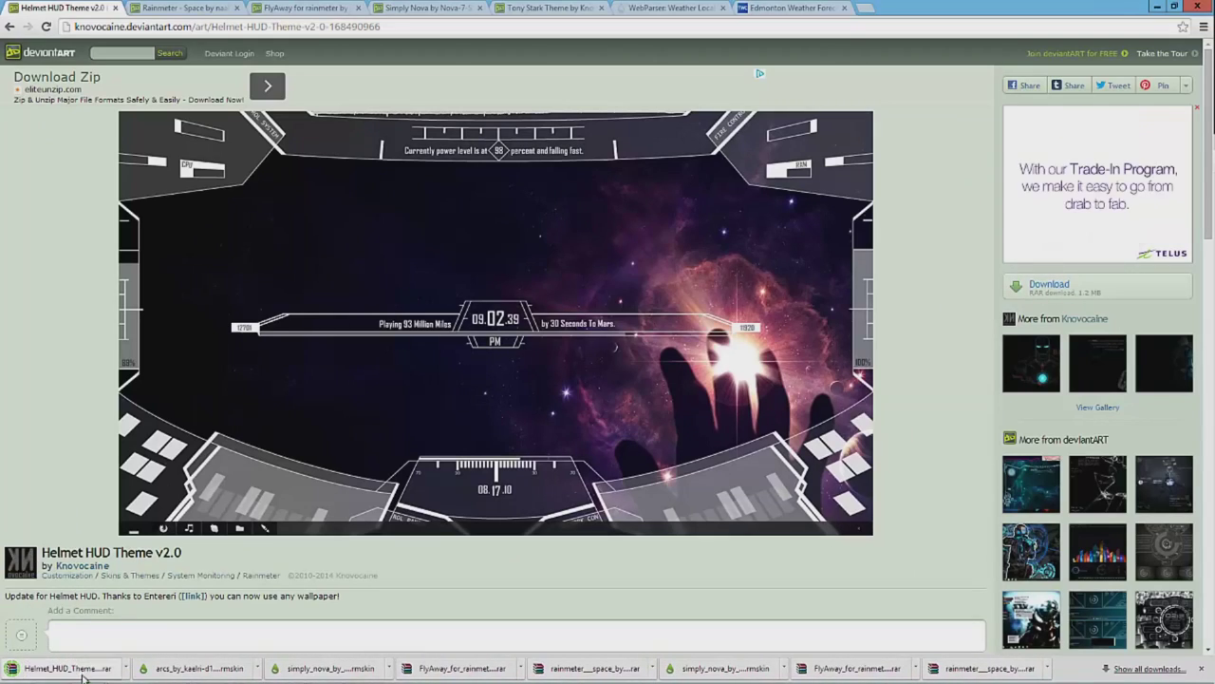
pyautogui.click(91, 661)
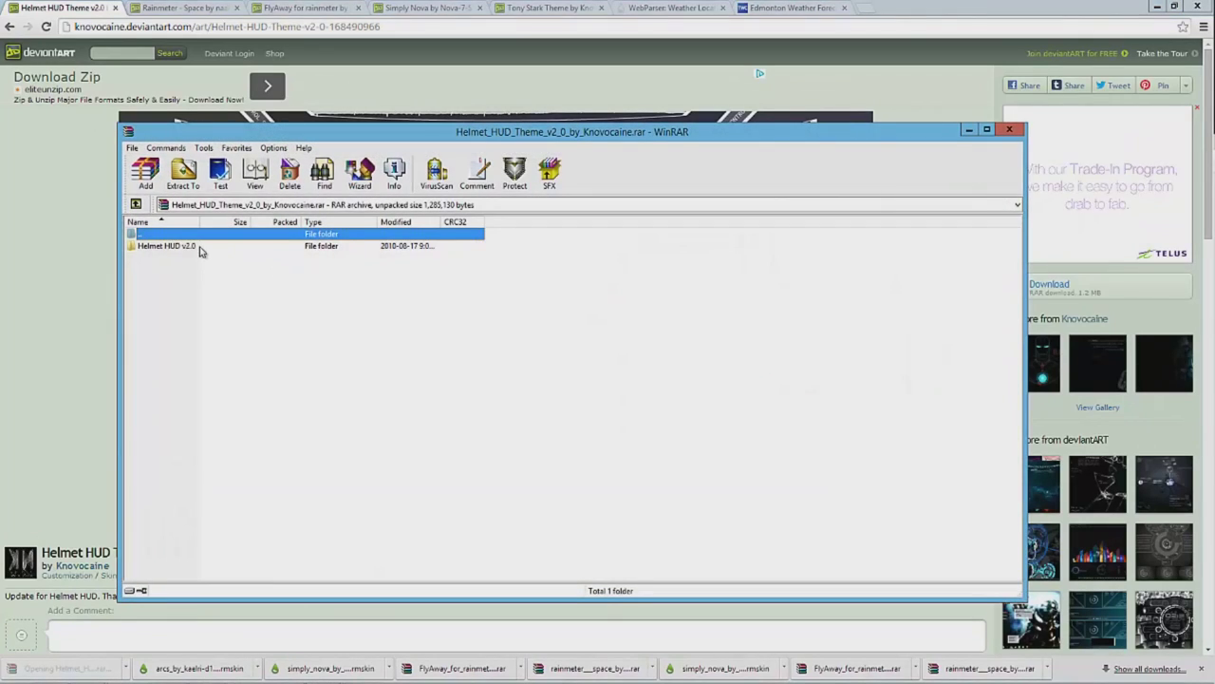
# Extract the Helmet HUD v2.0 folder into Documents\Rainmeter\Skins and minimize Chrome.
pyautogui.click(198, 246)
pyautogui.click(183, 173)
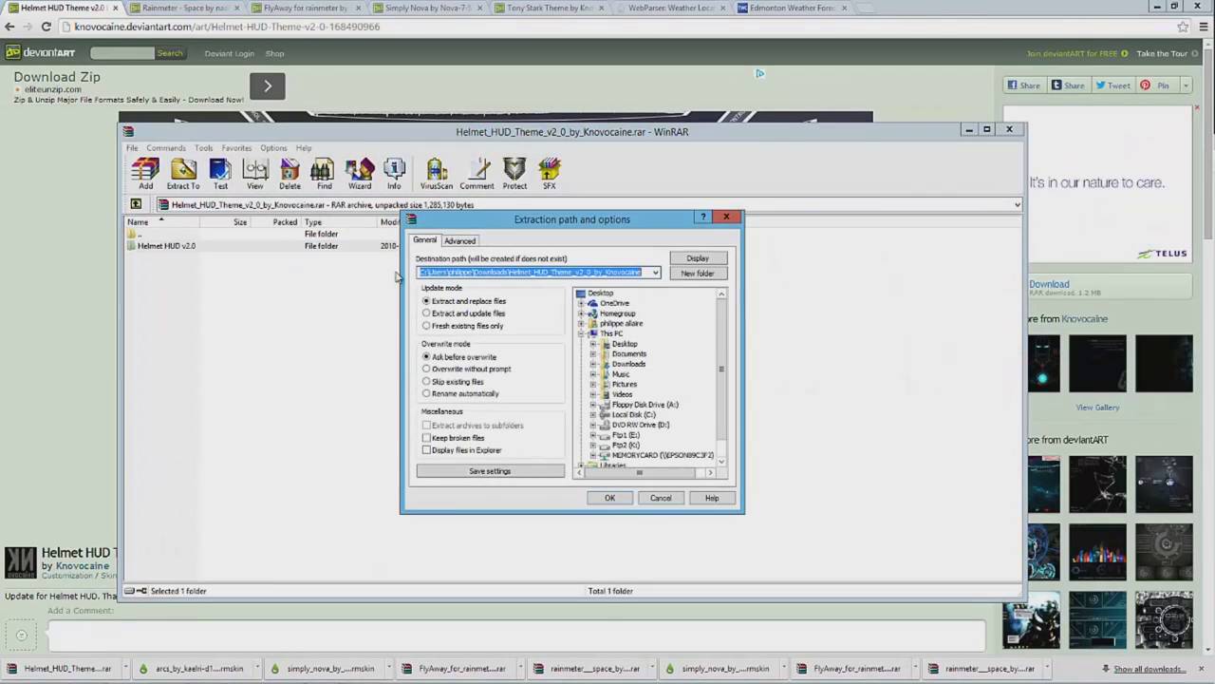
pyautogui.click(593, 354)
pyautogui.click(606, 434)
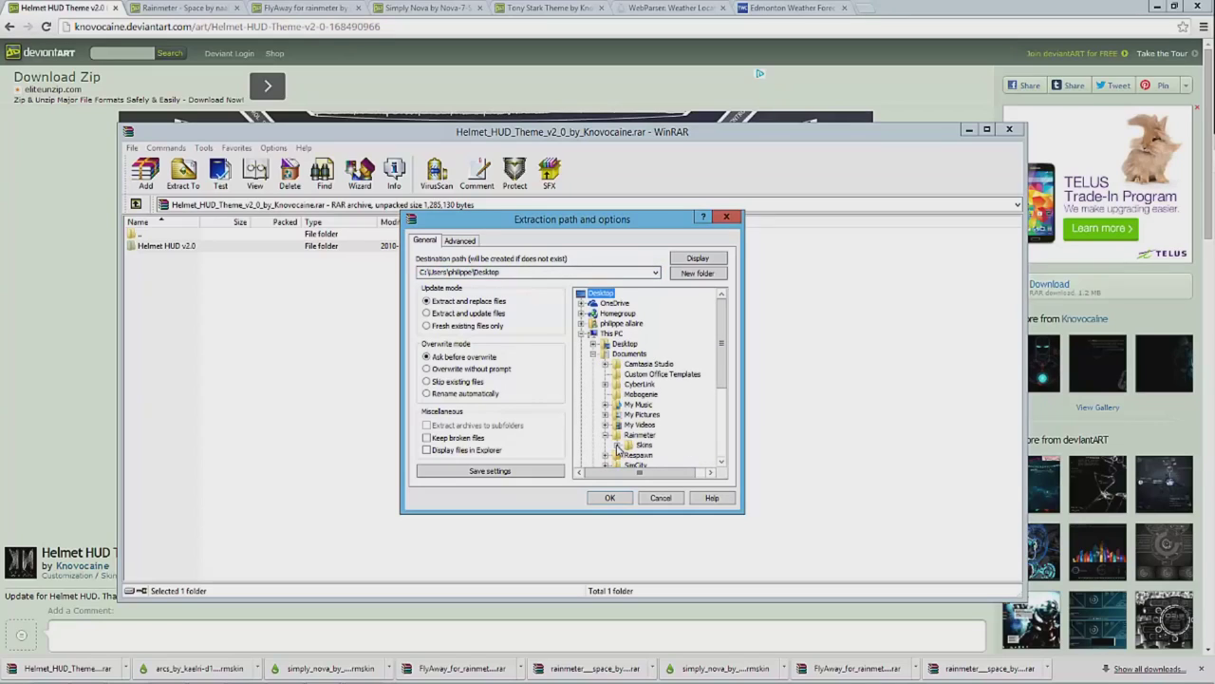
pyautogui.click(629, 446)
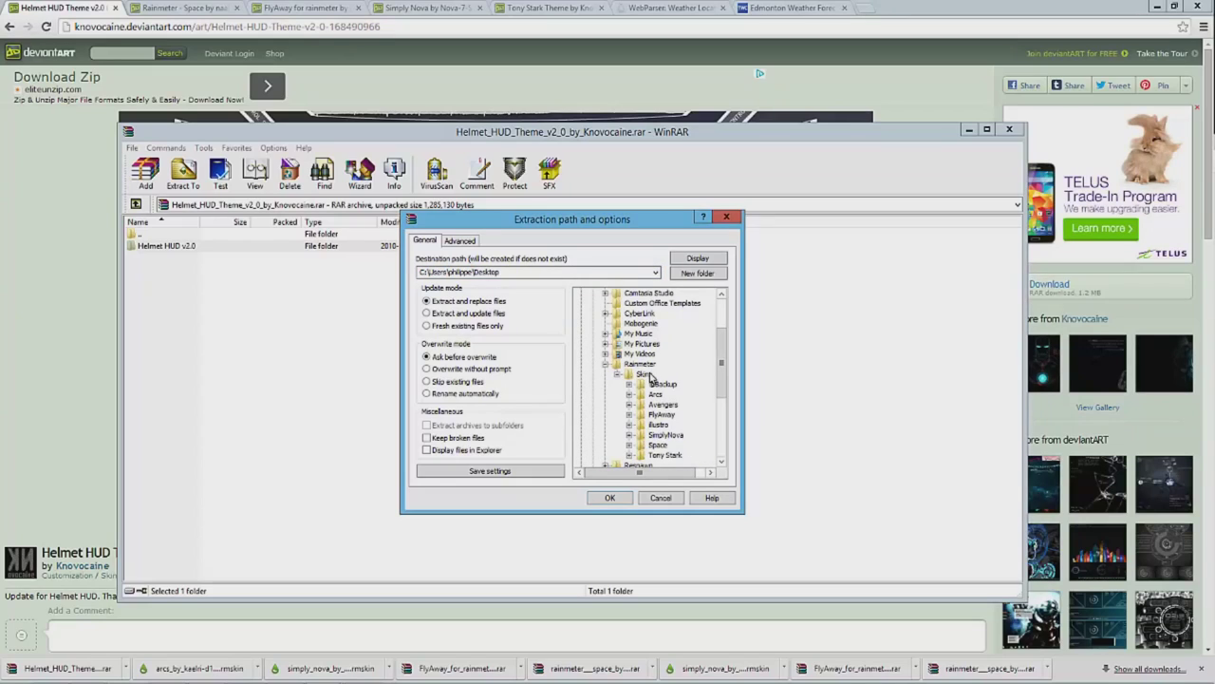
pyautogui.click(609, 498)
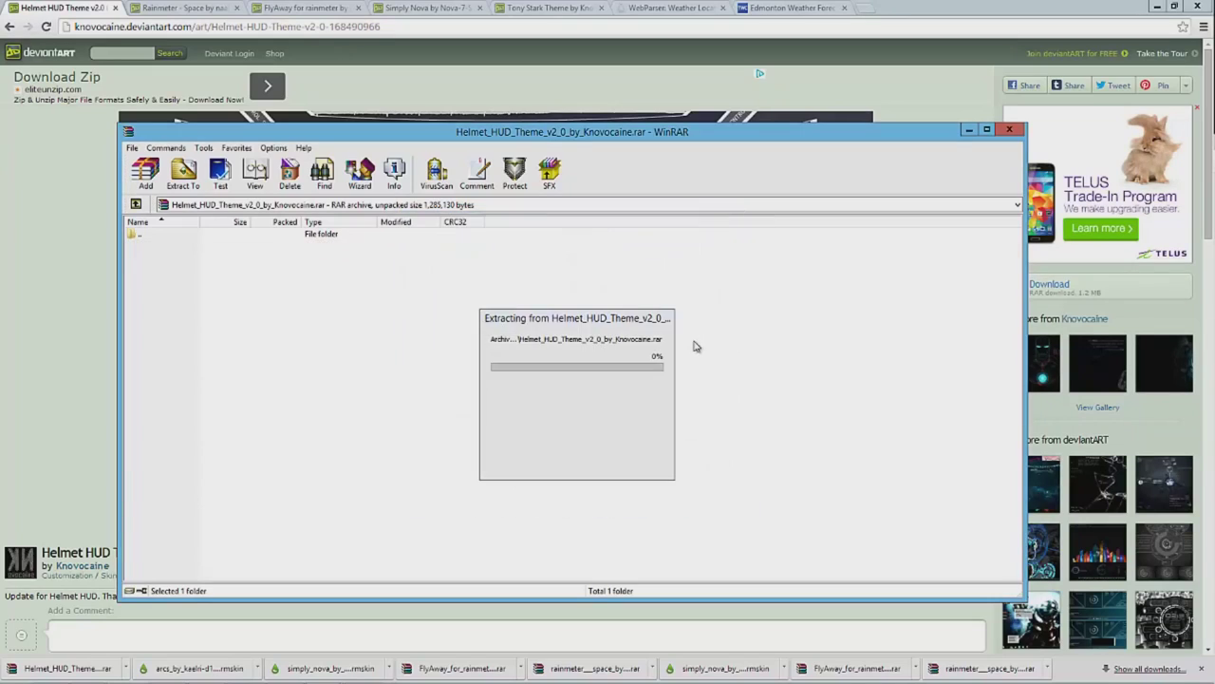
pyautogui.click(1154, 23)
pyautogui.click(1156, 8)
pyautogui.moveTo(971, 676)
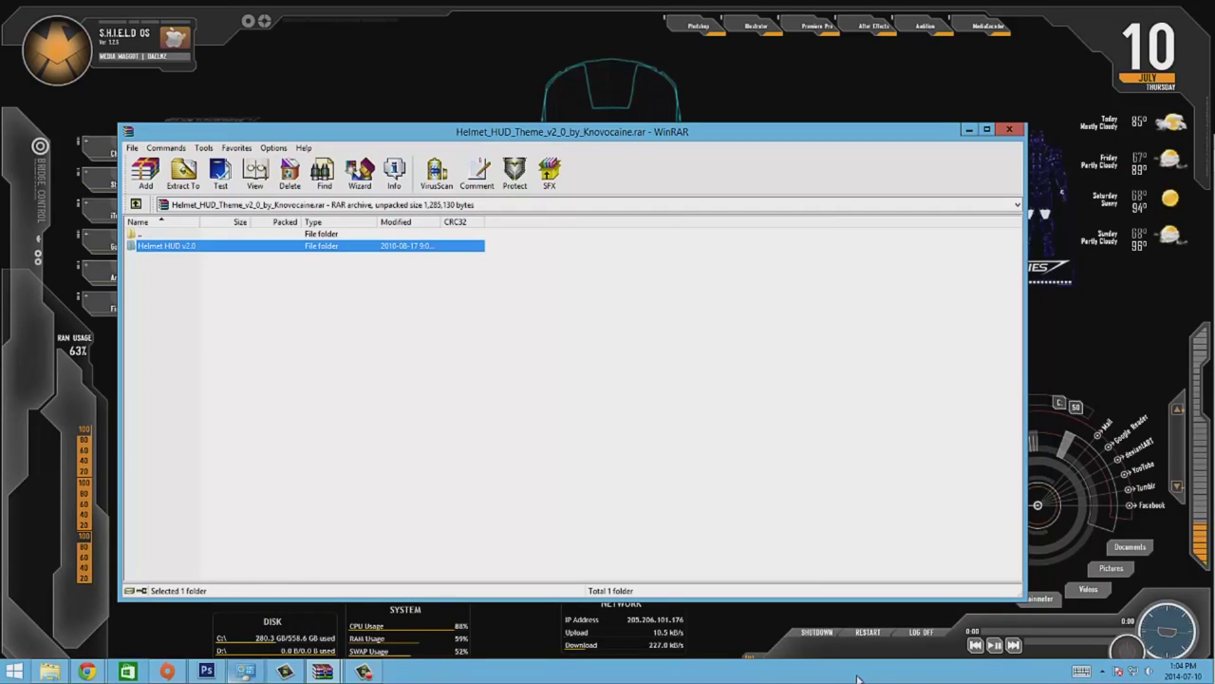
# Refresh all skins in Manage Rainmeter, expand the Helmet HUD v2.0 folder and close the WinRAR archive window.
pyautogui.click(1104, 671)
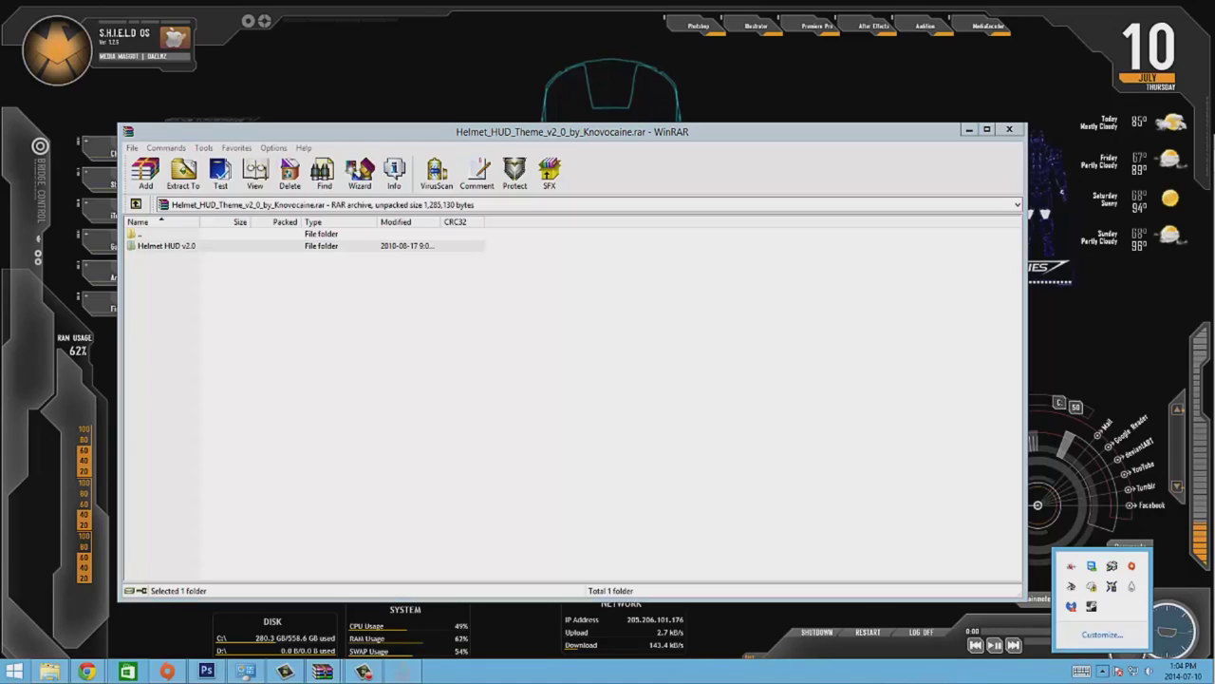
pyautogui.click(402, 674)
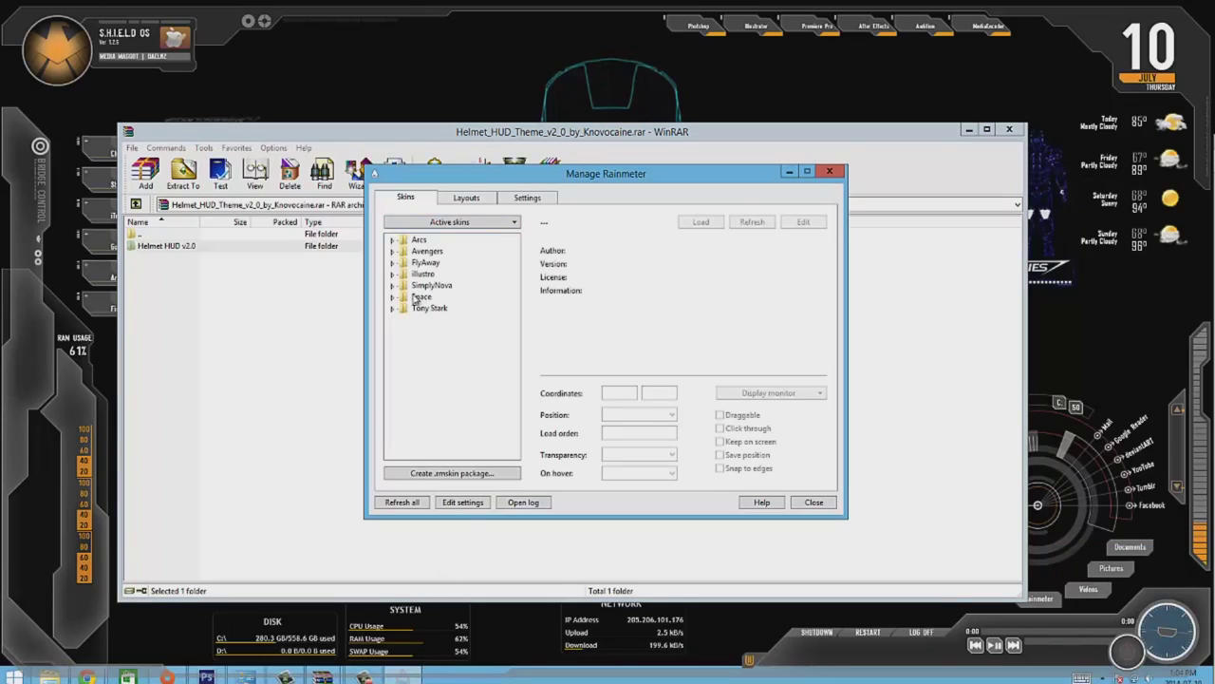
pyautogui.click(411, 505)
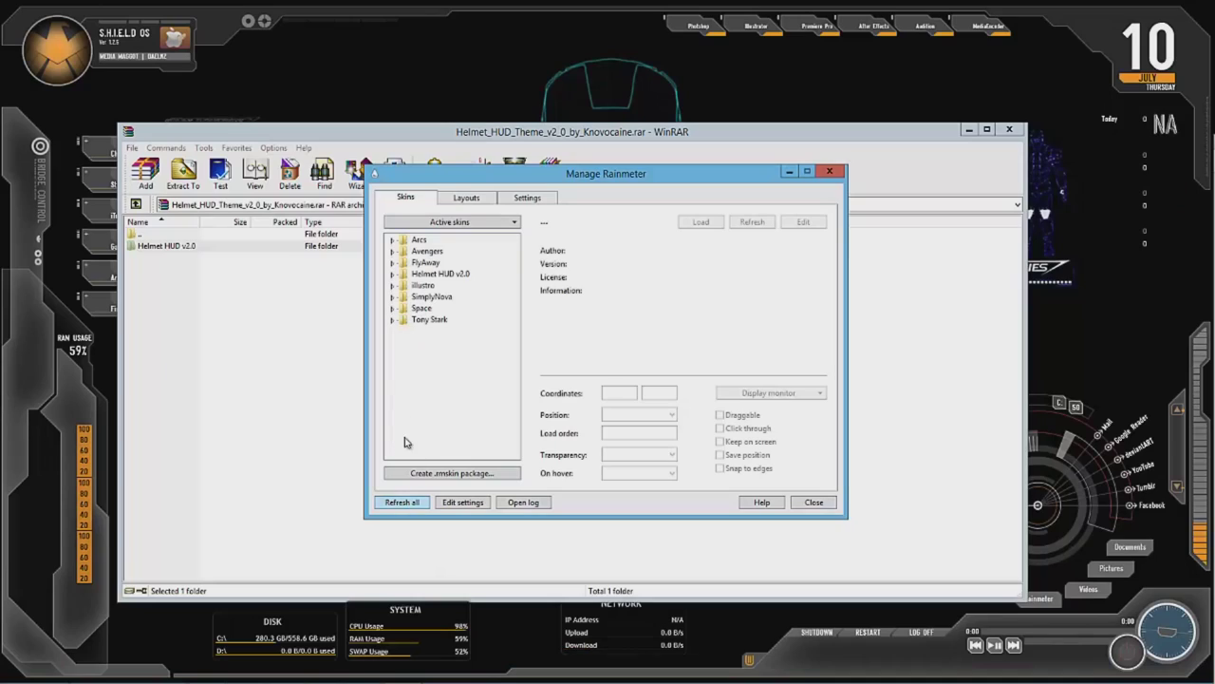
pyautogui.click(394, 275)
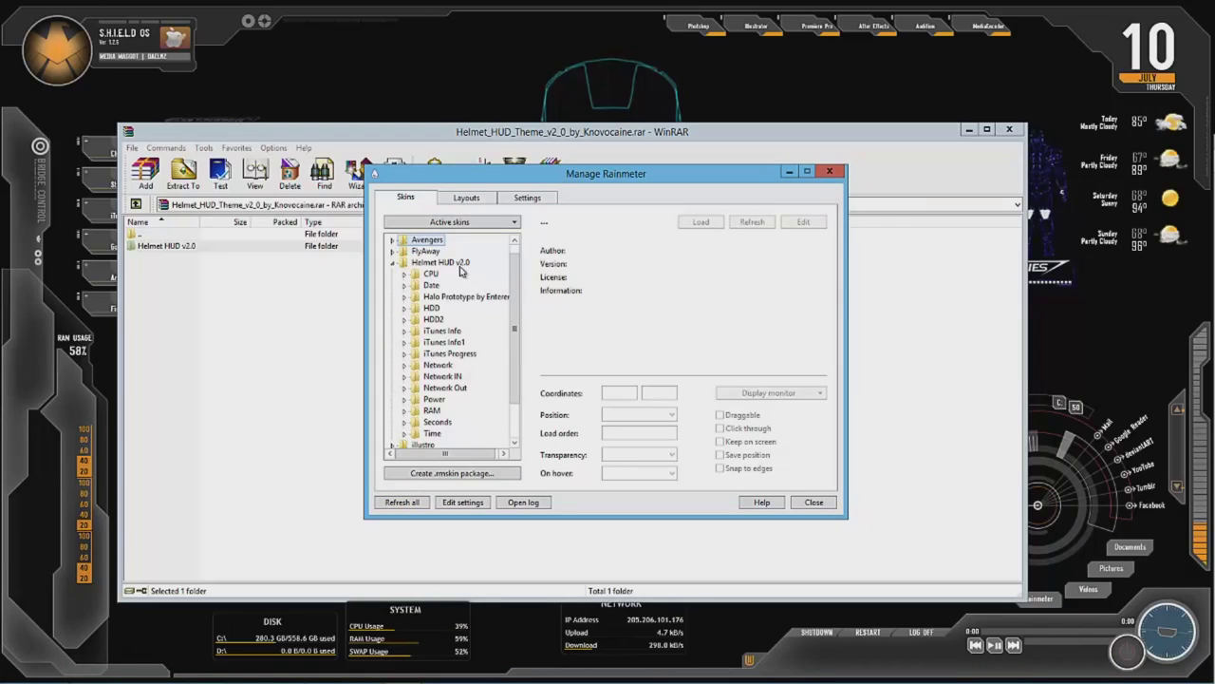
pyautogui.click(680, 140)
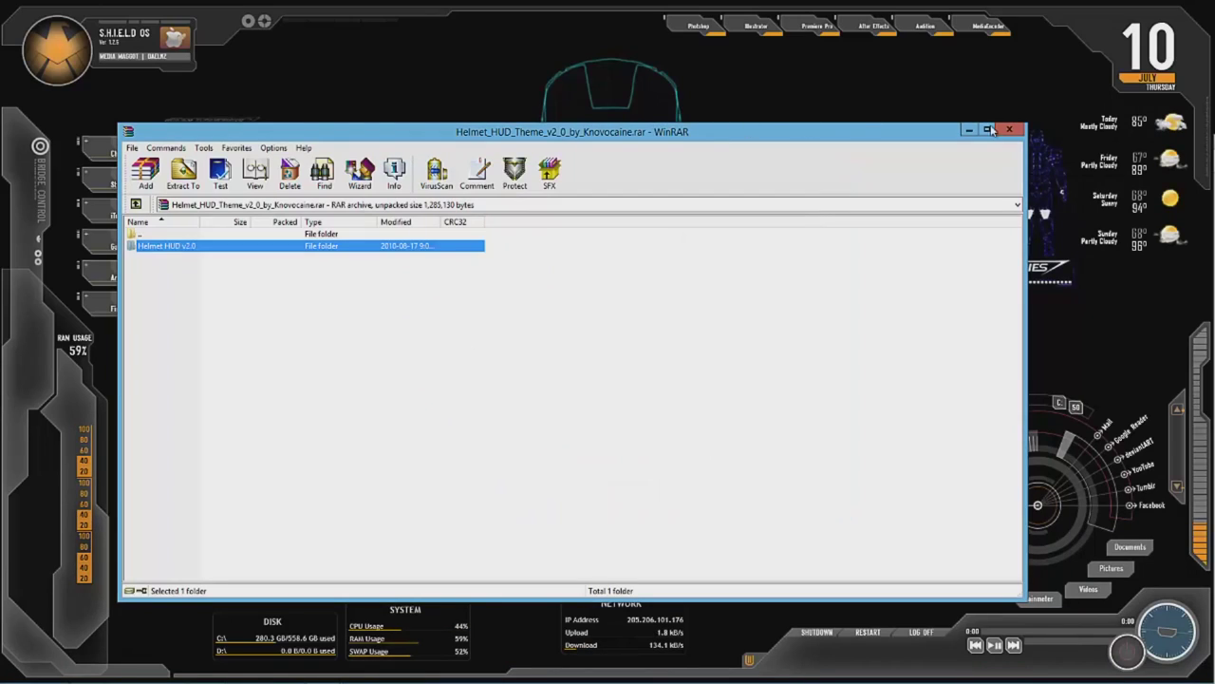
pyautogui.click(1009, 129)
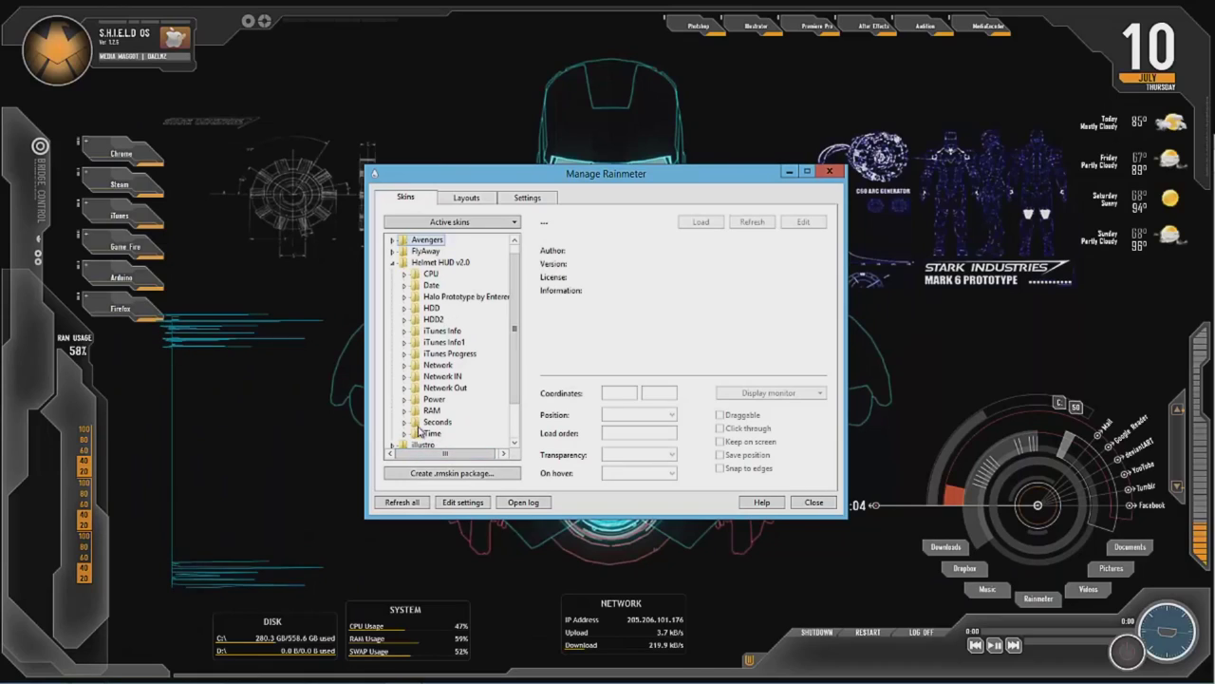
# Load the Helmet HUD v2.0 Power System.ini skin and place it just below the arc reactor, at about 770, 899.
pyautogui.click(404, 400)
pyautogui.click(452, 410)
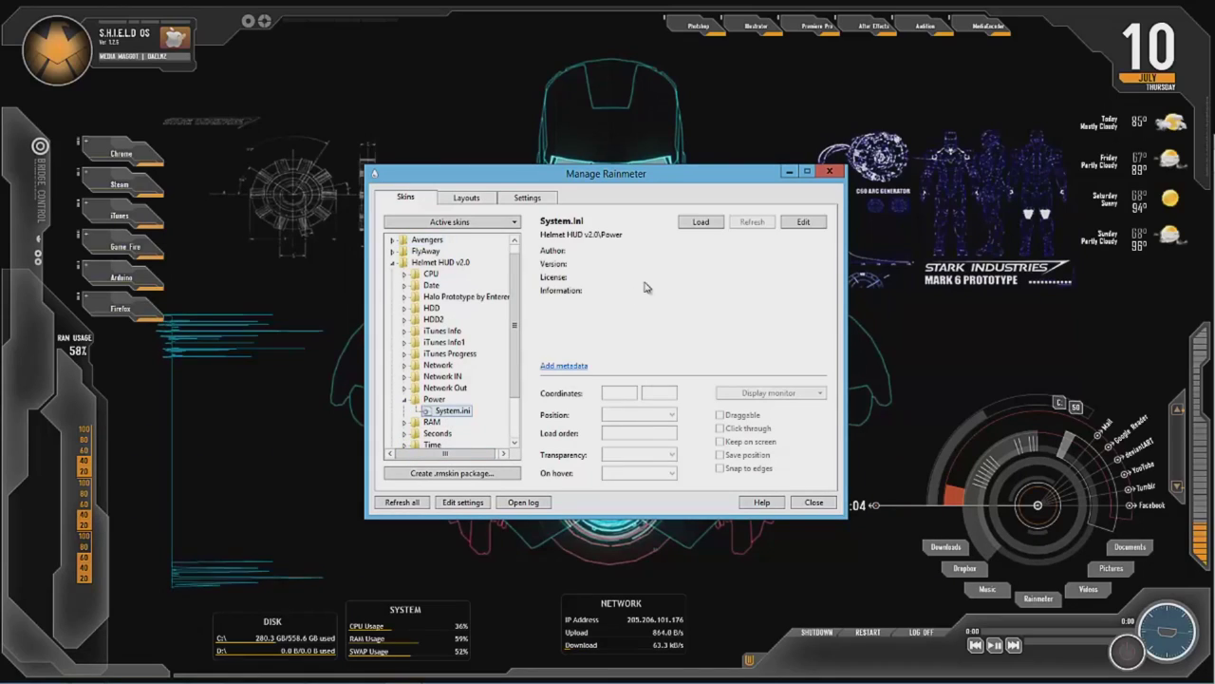
pyautogui.click(703, 223)
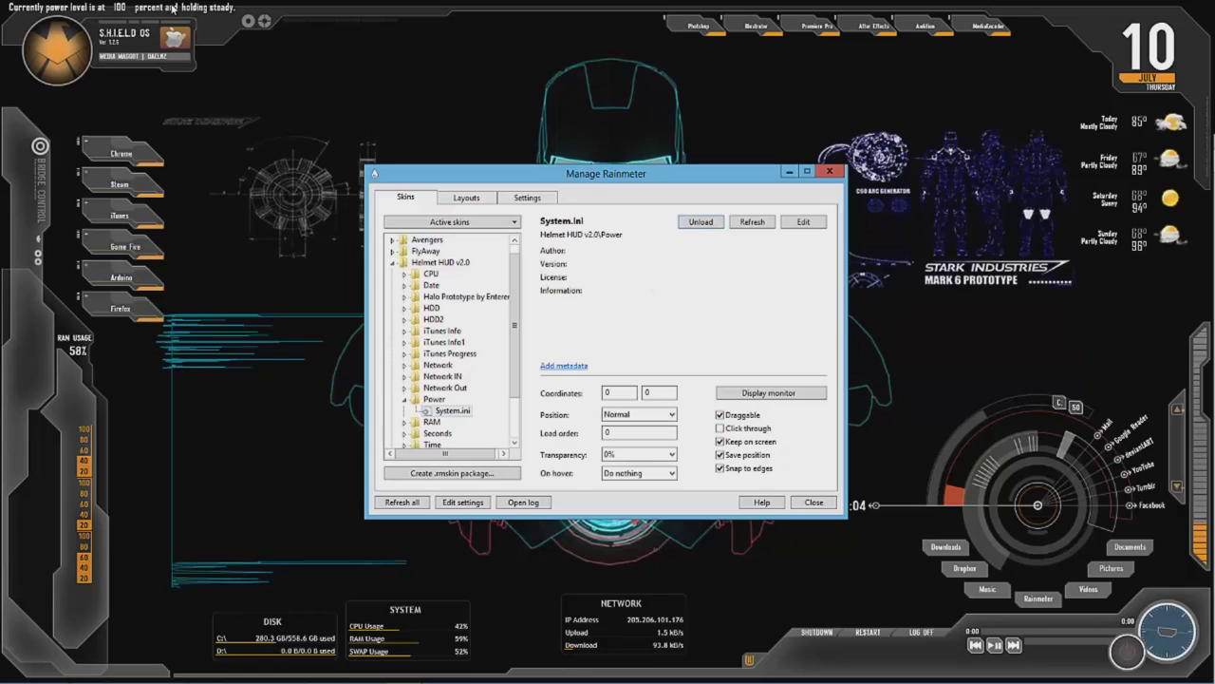
pyautogui.click(322, 97)
pyautogui.moveTo(225, 9); pyautogui.dragTo(712, 579)
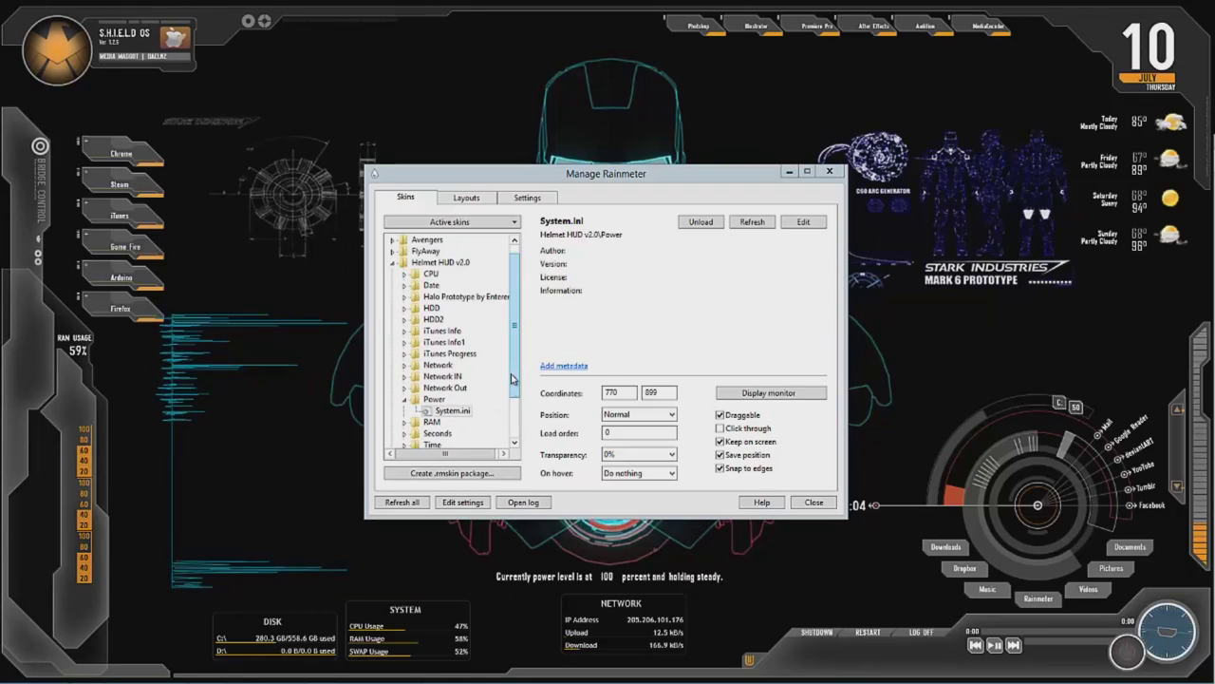
# Look through the Seconds and Time folders of Helmet HUD v2.0 and close the Manage Rainmeter window.
pyautogui.scroll(-2, 475, 380)
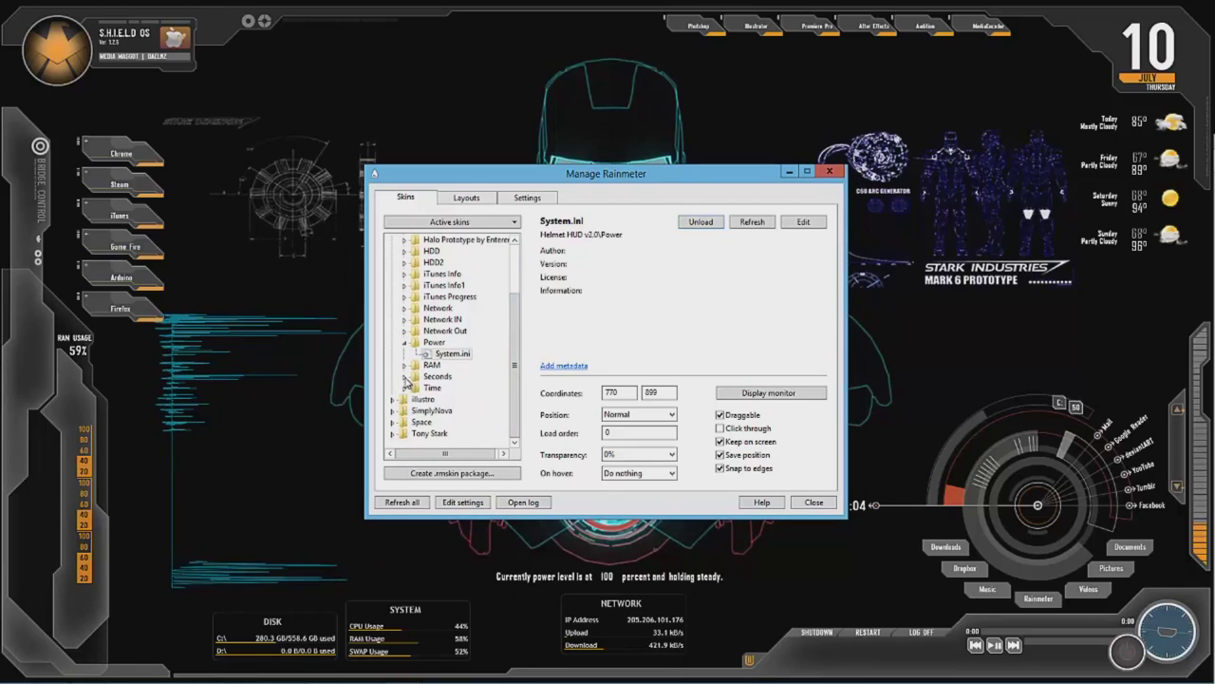
pyautogui.click(406, 377)
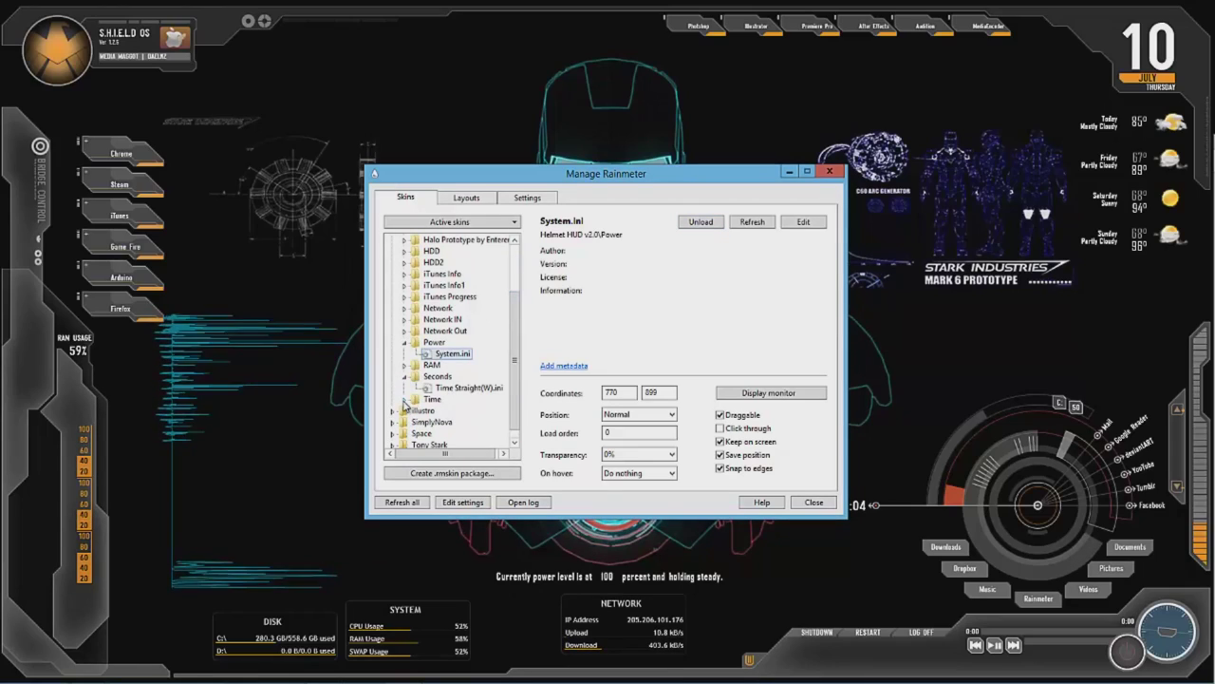
pyautogui.click(405, 400)
pyautogui.scroll(3, 521, 258)
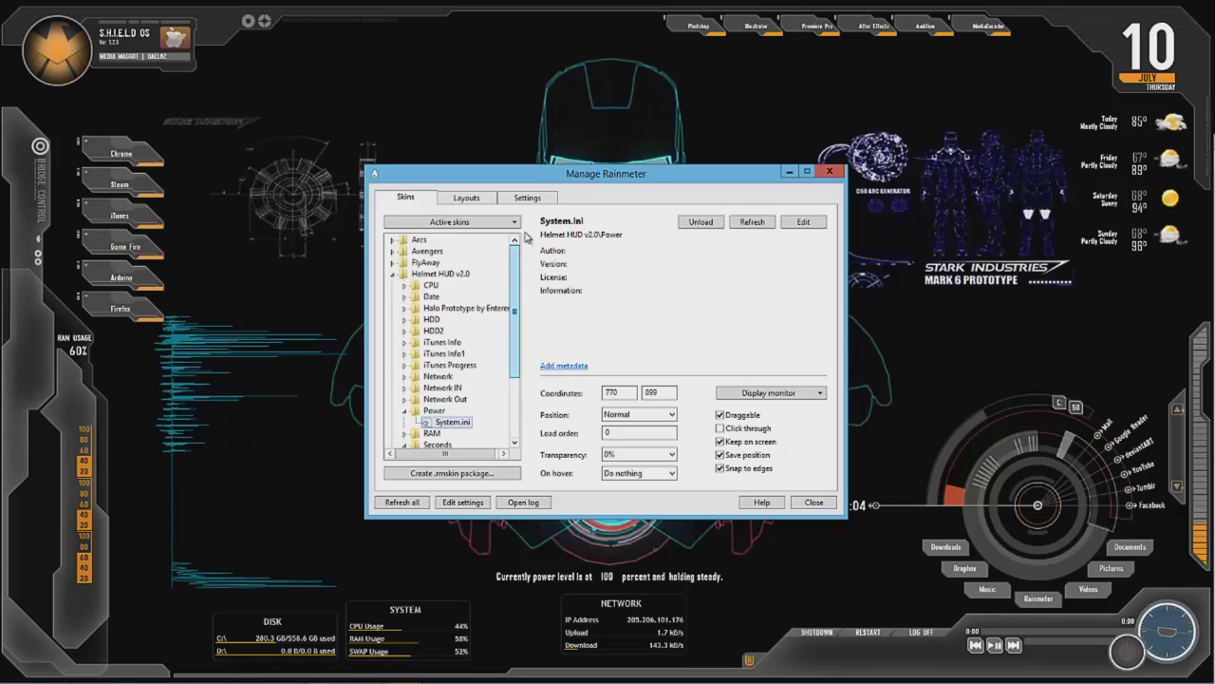
pyautogui.click(394, 275)
pyautogui.click(830, 172)
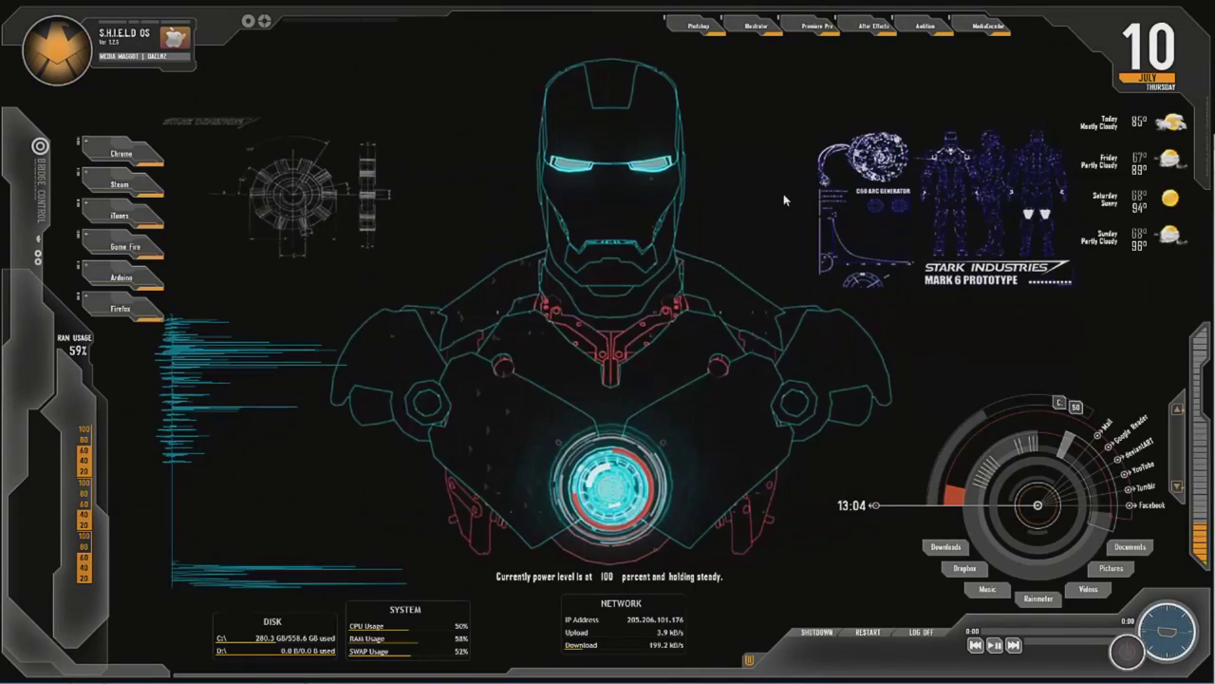
# Switch to Chrome, check the theme page's credit link for the LEXIS week calendar skin, and minimize Chrome.
pyautogui.moveTo(210, 676)
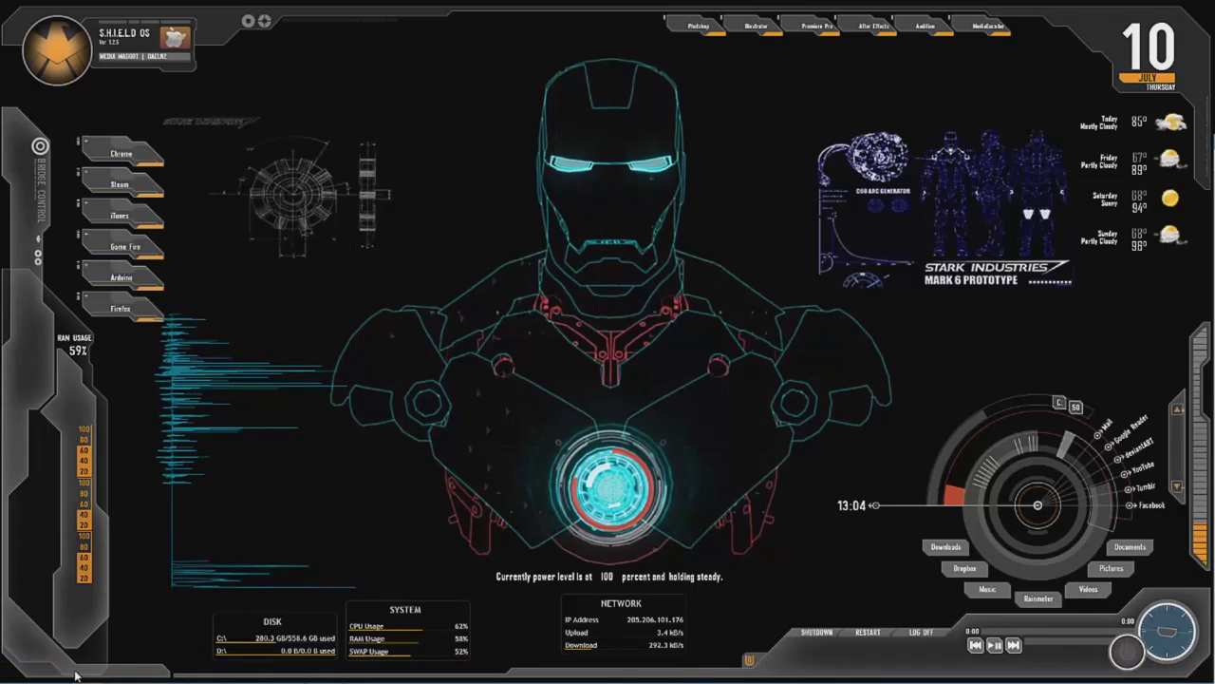
pyautogui.moveTo(85, 674)
pyautogui.click(96, 573)
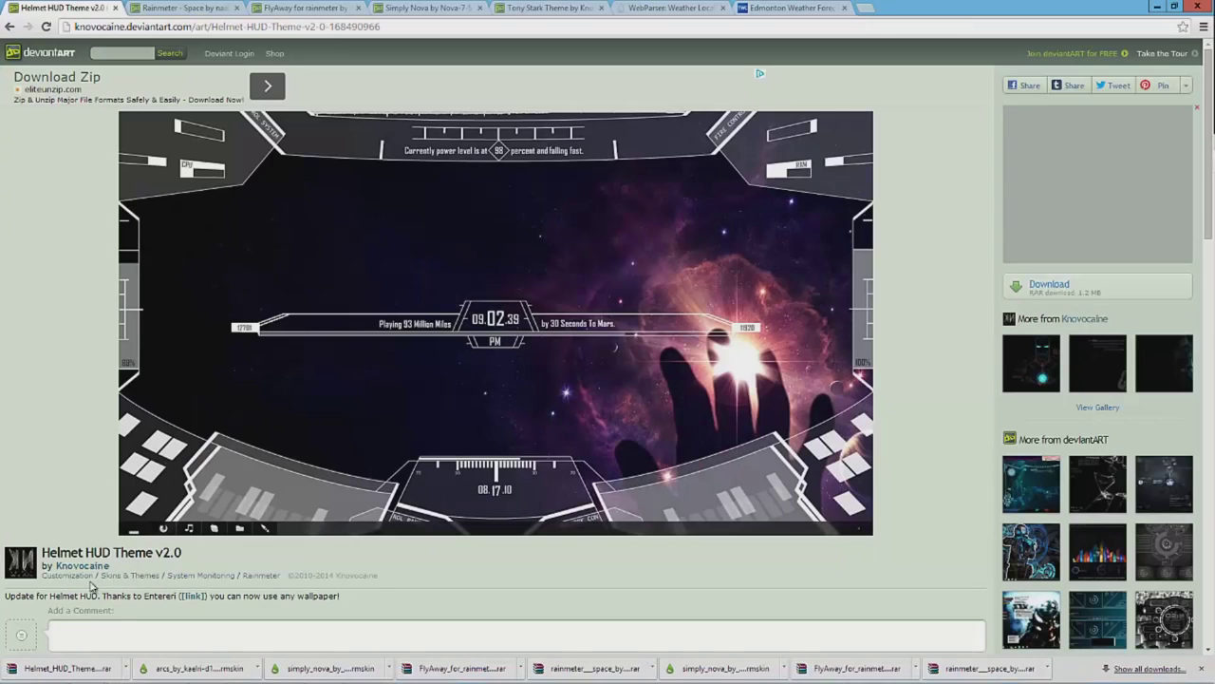
pyautogui.click(13, 27)
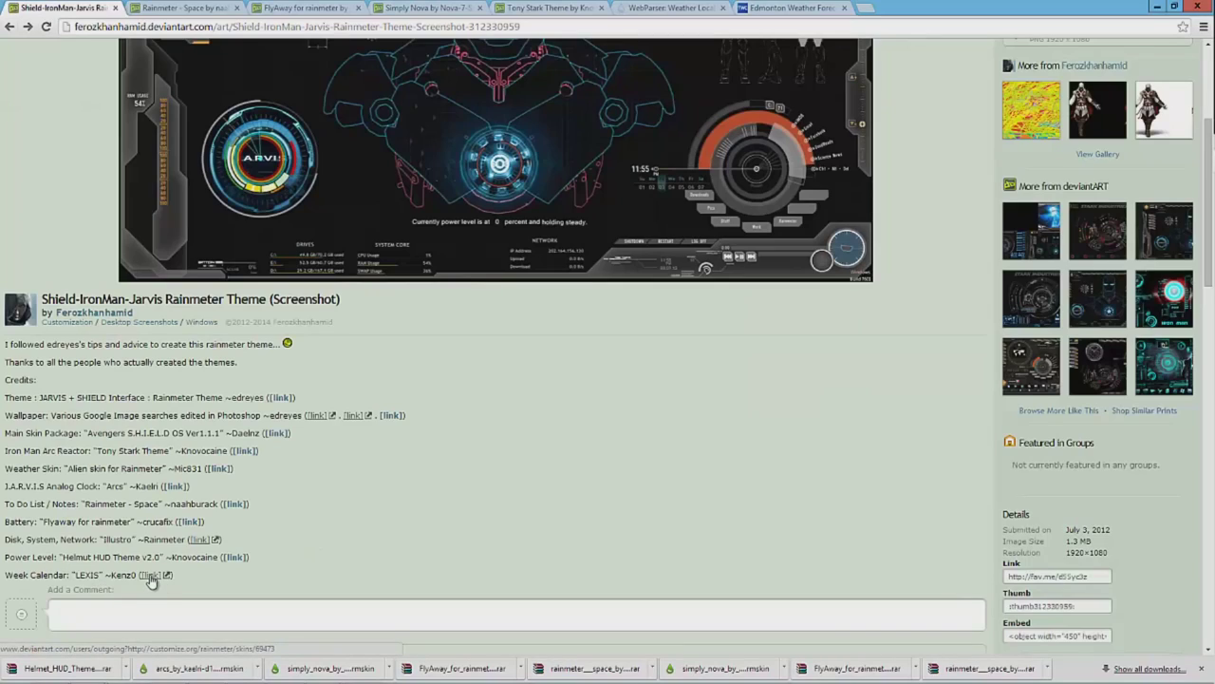
pyautogui.click(150, 577)
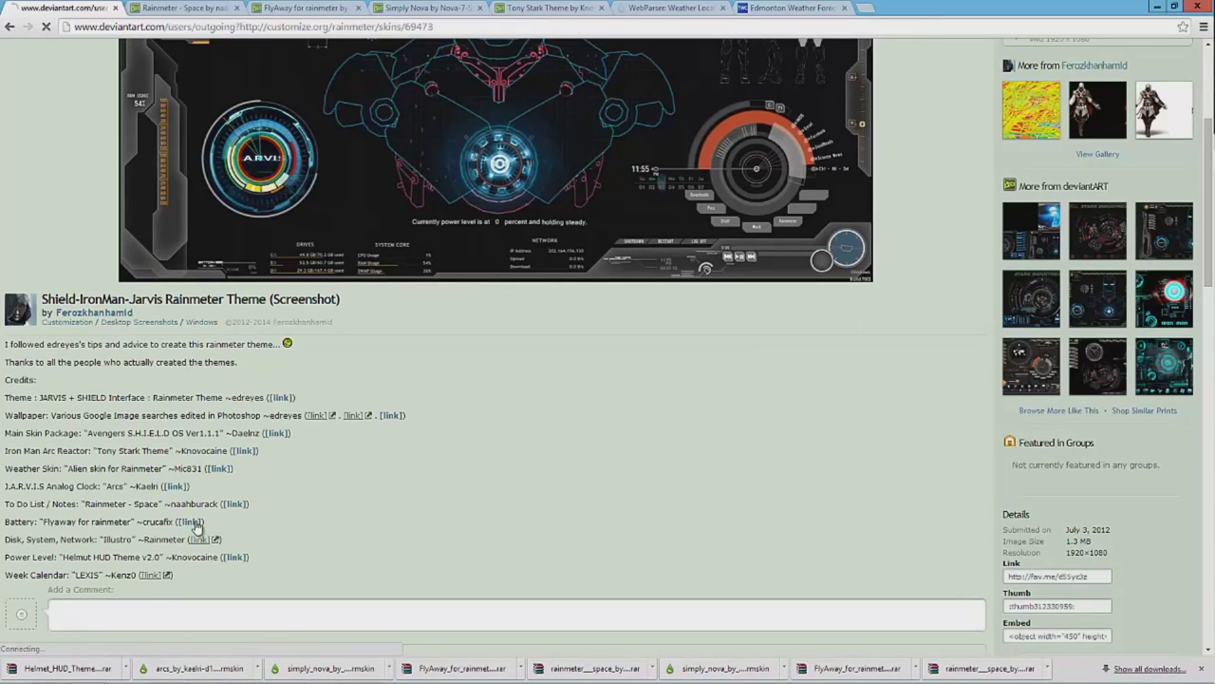
pyautogui.click(657, 192)
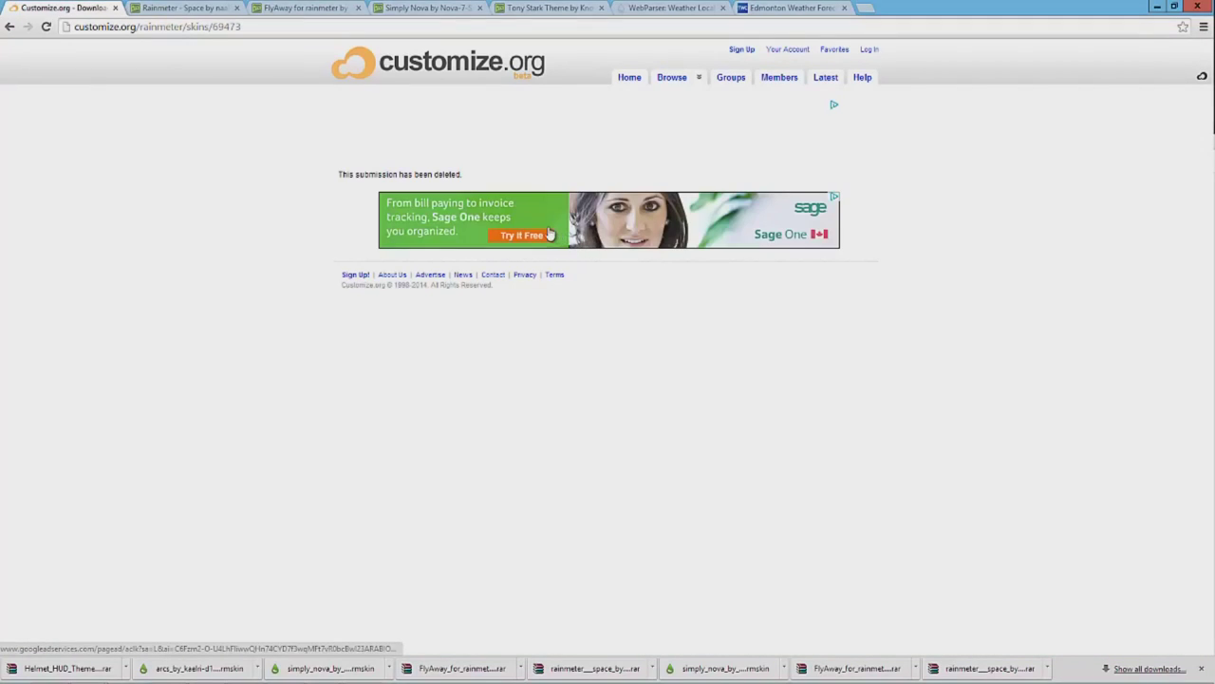
pyautogui.press('BackSpace')
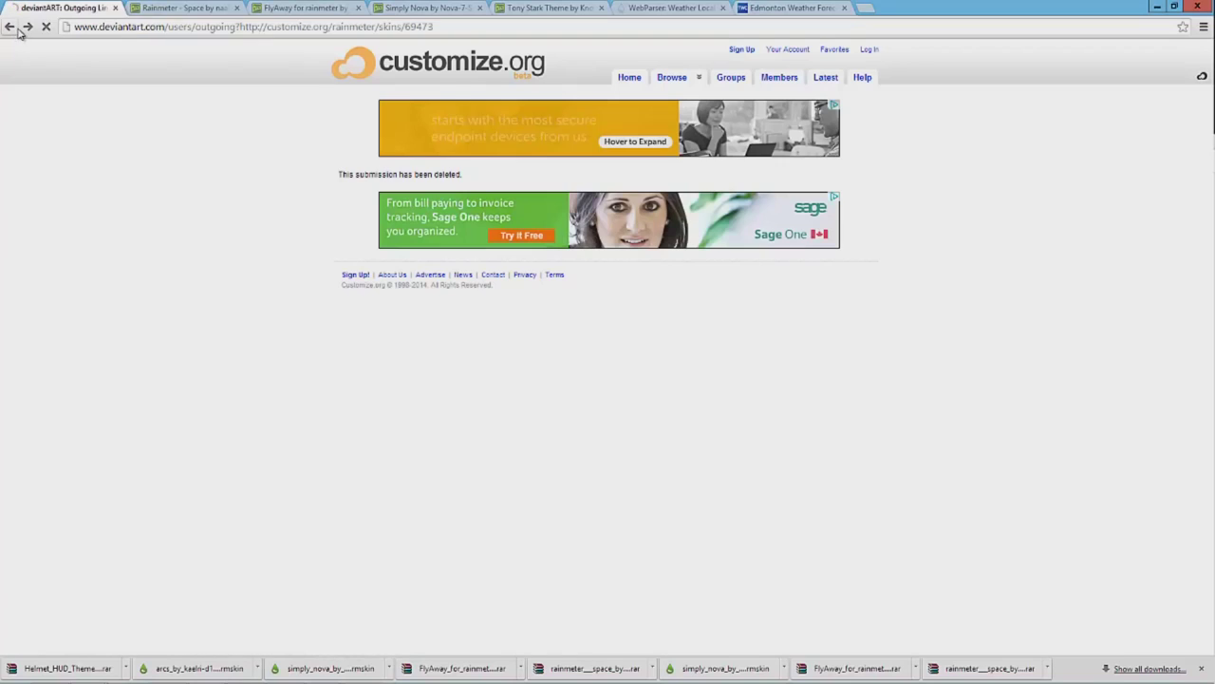
pyautogui.click(1157, 9)
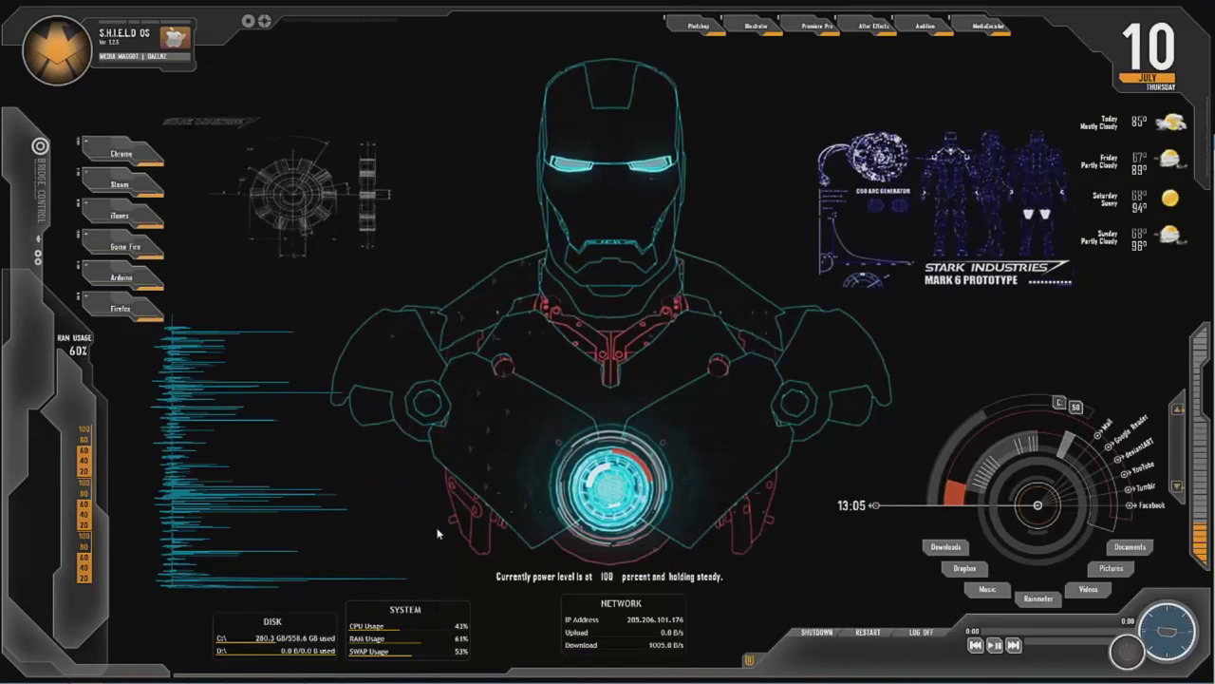